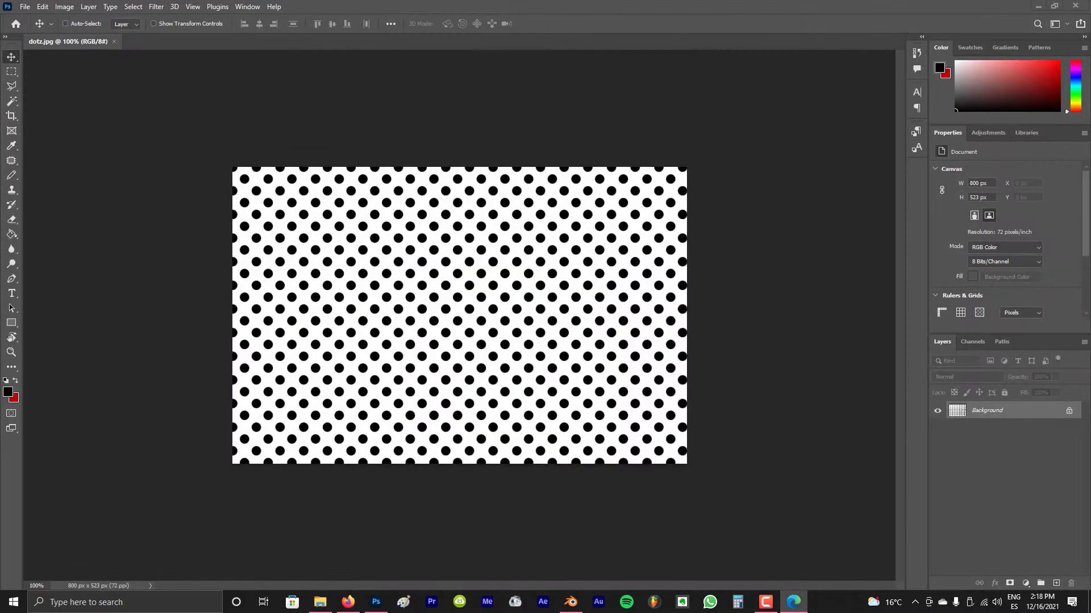
Switch to Firefox and search Google Images for "comic dots texture"
left_click(494, 8)
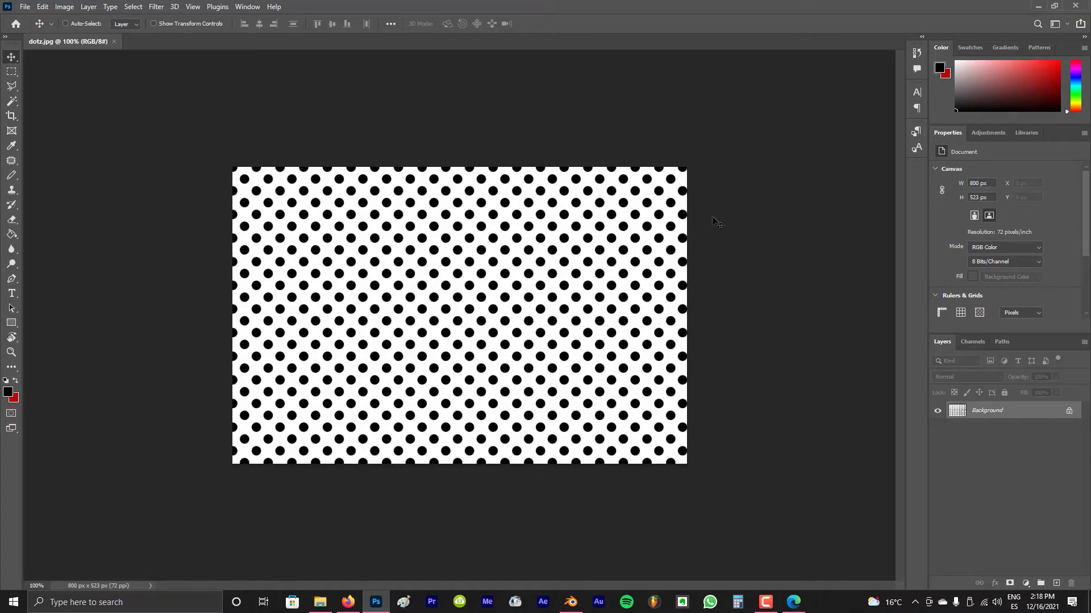
left_click(348, 602)
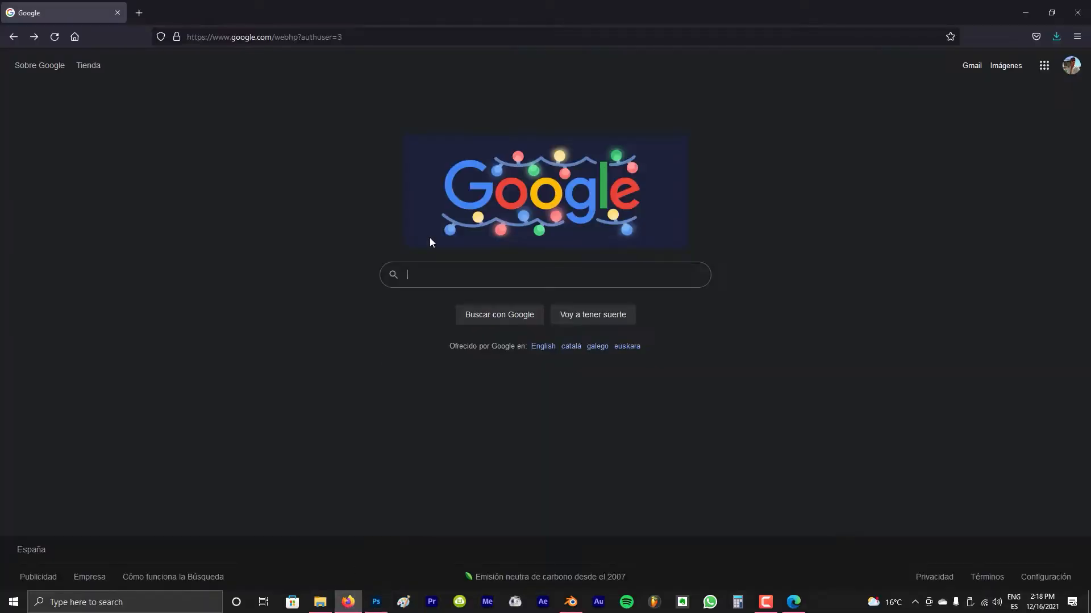
left_click(1005, 66)
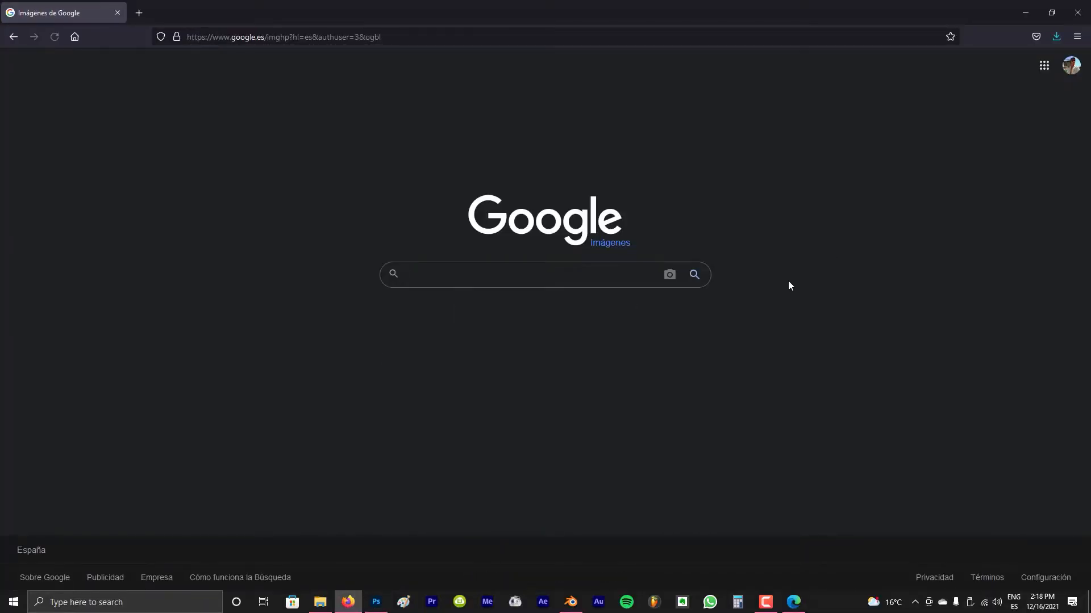
type("comic dots")
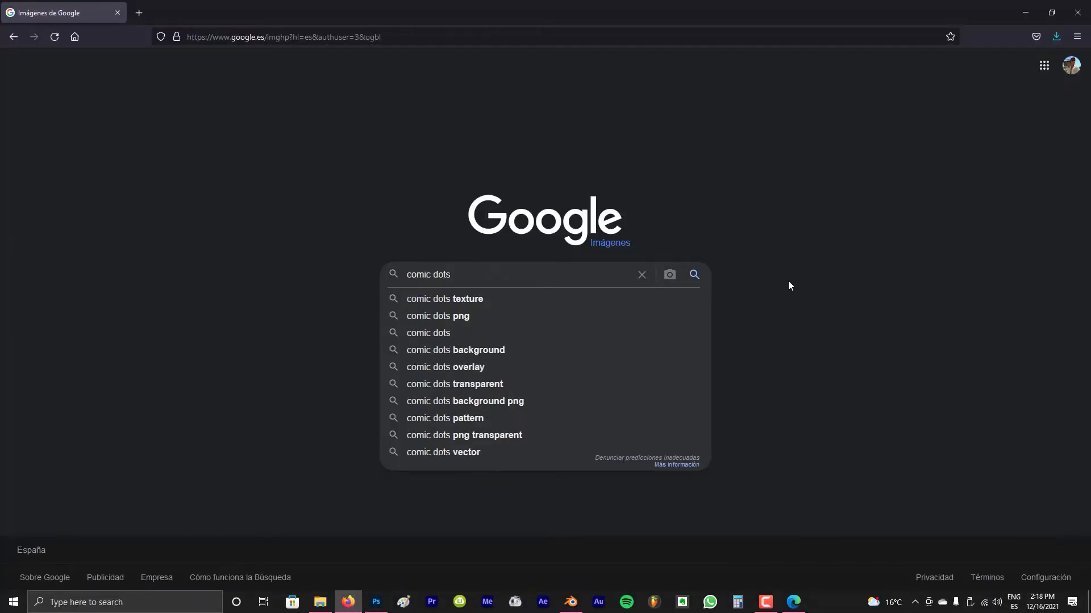
type(" texture")
key("Return")
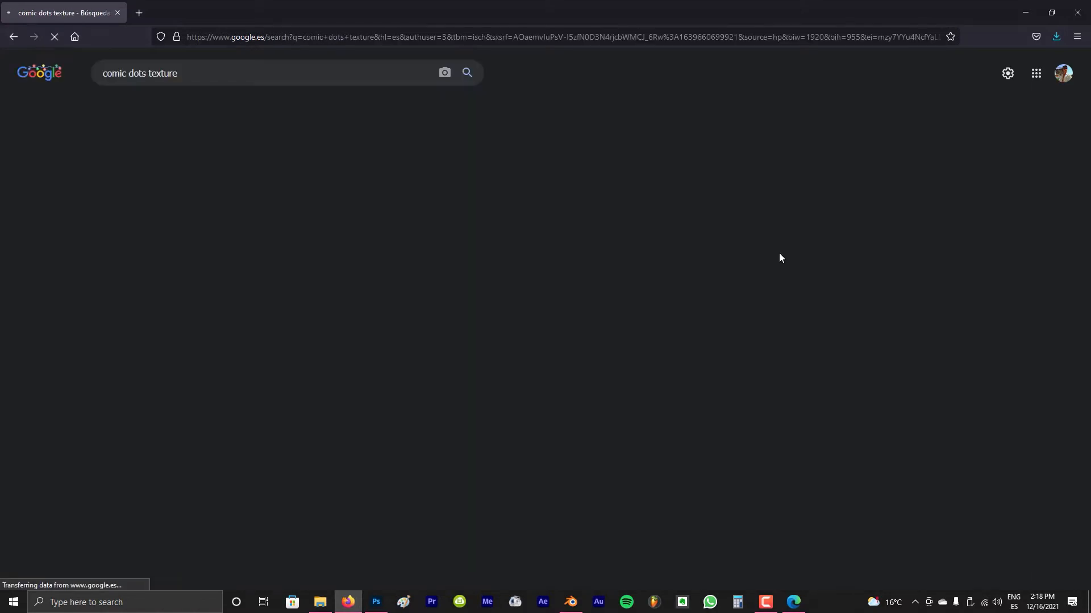
Browse the image results and preview the black-on-white halftone dot pattern from Photoshop Supply
scroll(186, 273, "down", 8)
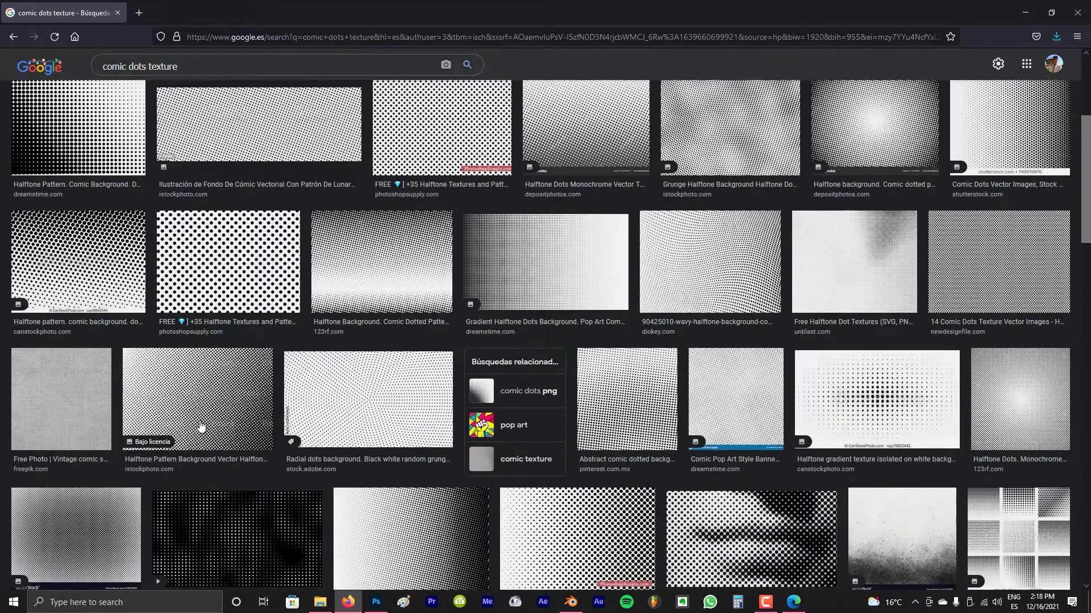
scroll(186, 273, "down", 6)
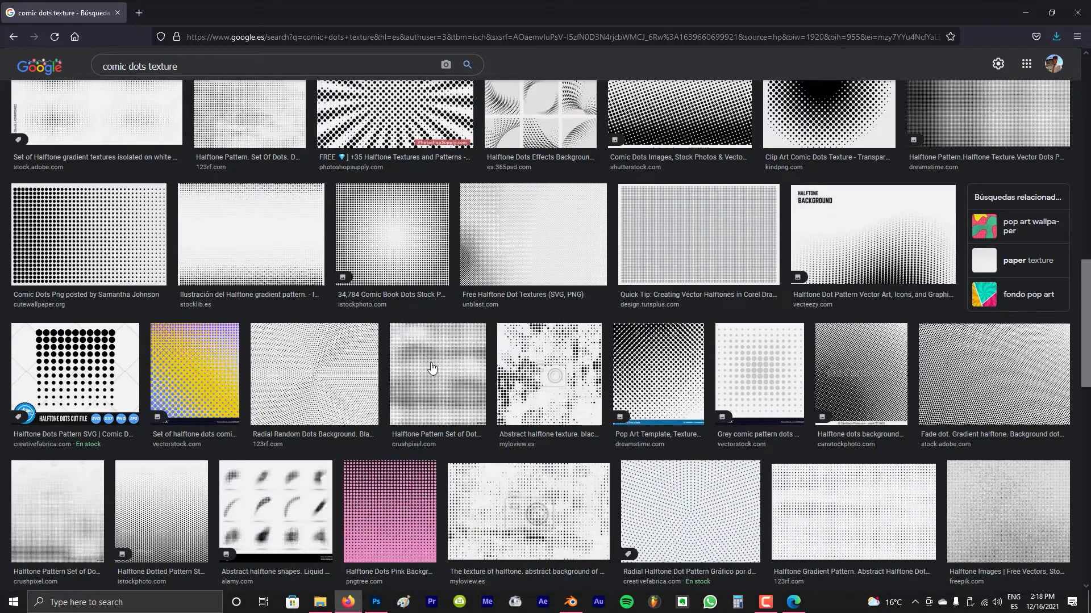
scroll(432, 368, "down", 10)
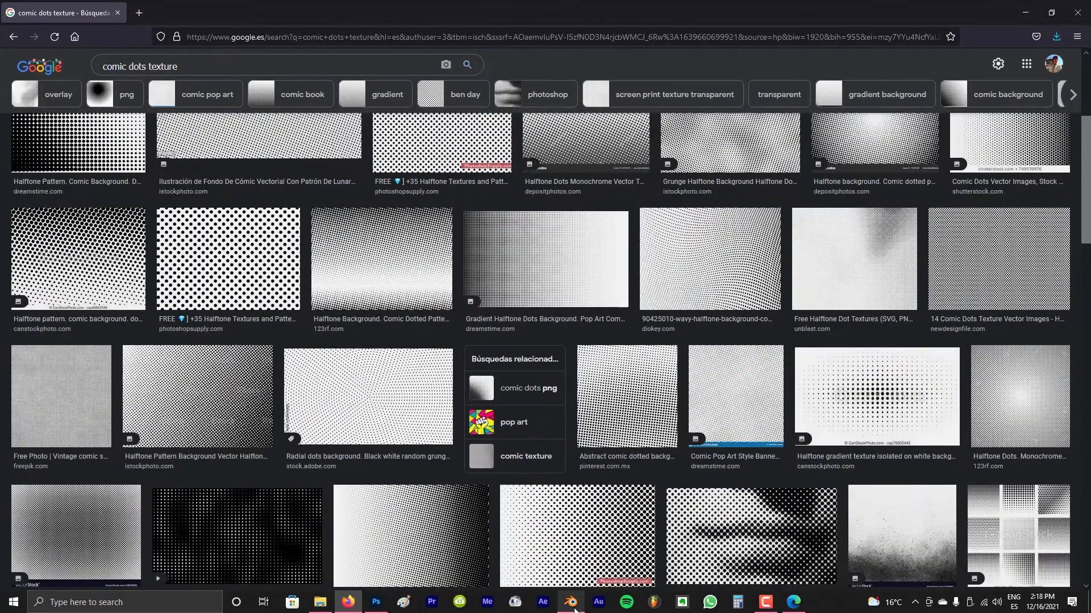
scroll(239, 360, "up", 3)
left_click(235, 443)
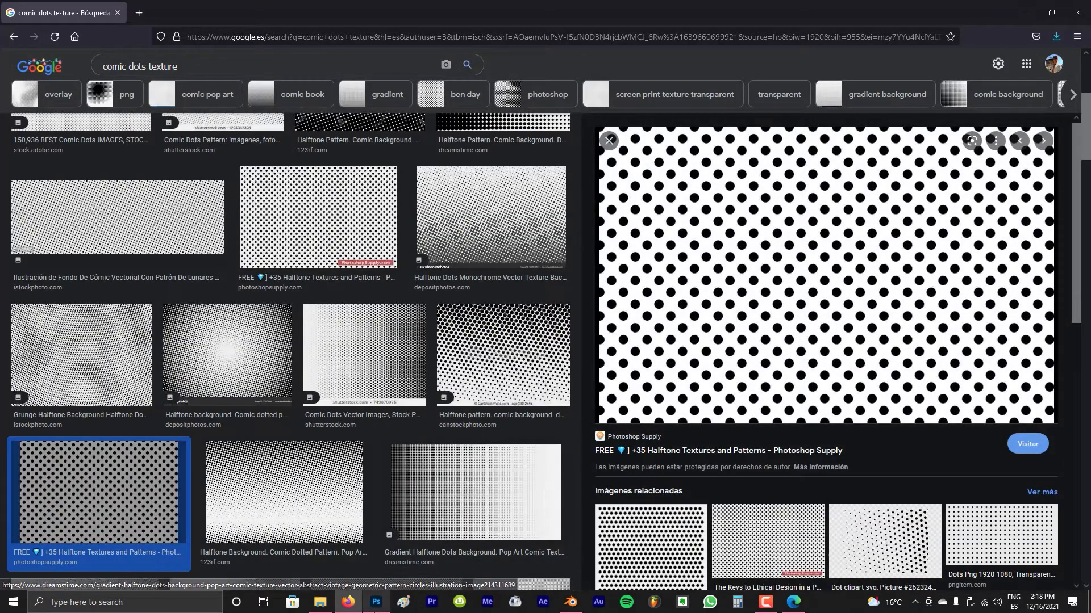
Switch back to Photoshop and convert the locked Background of dotz.jpg into a regular layer with the default name
key("alt+Tab")
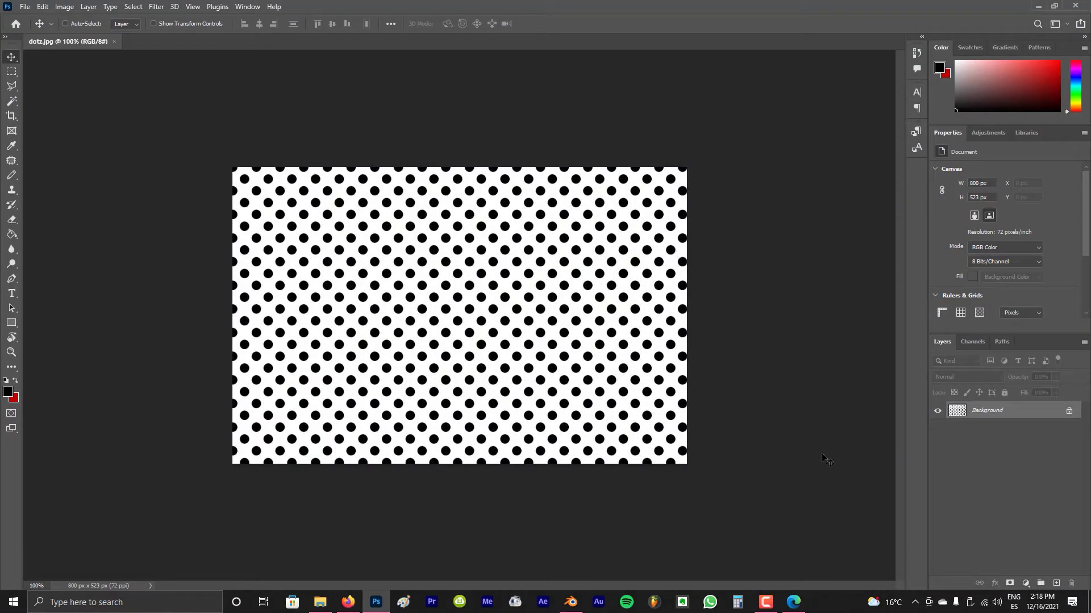
double_click(1038, 418)
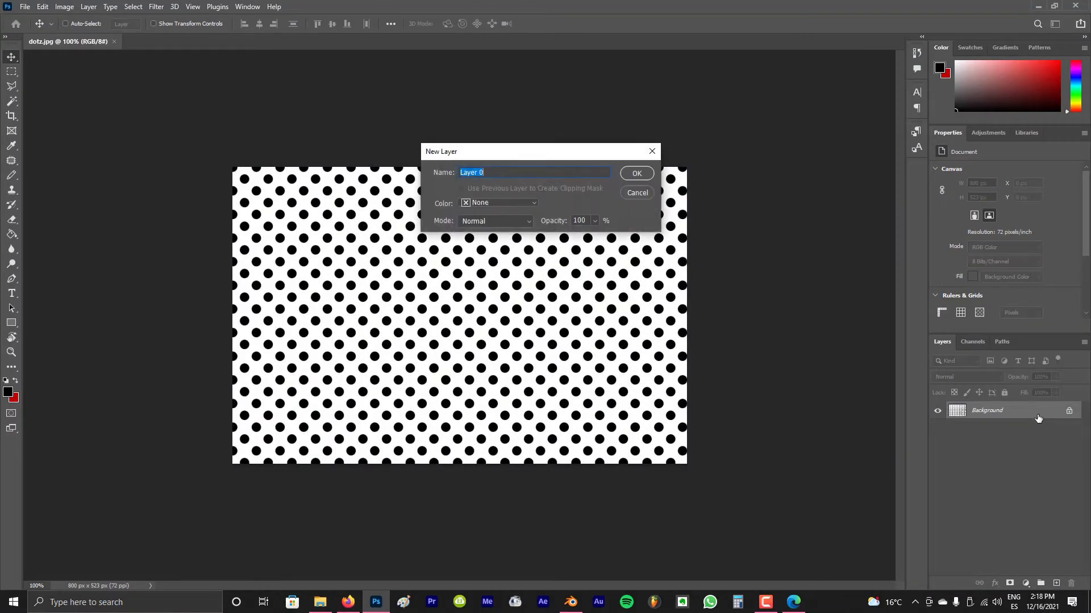
left_click(630, 176)
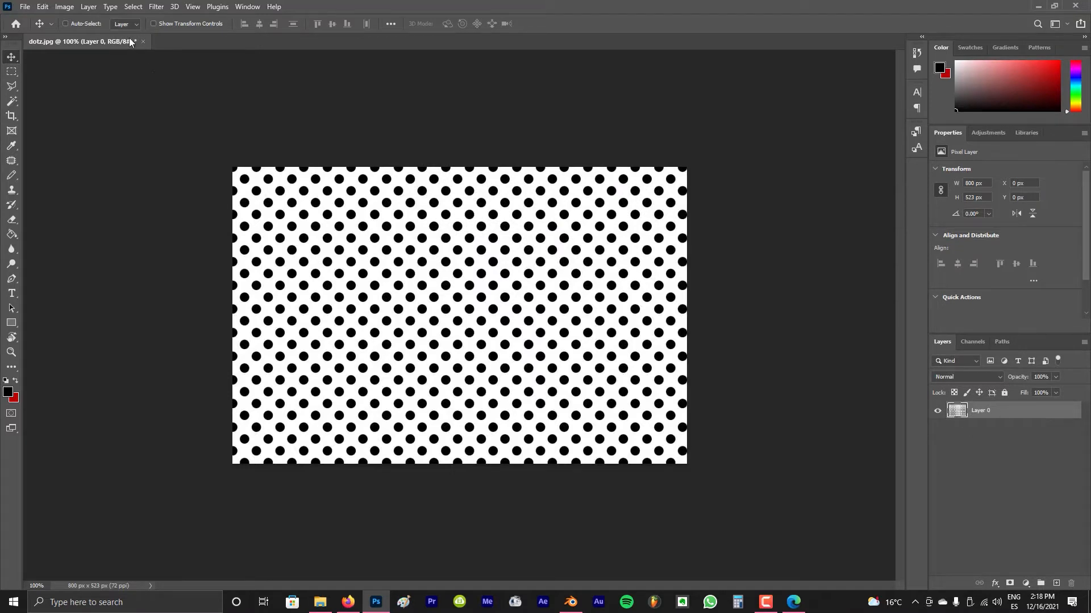
Create a new layer named Gradient and place it below the dot pattern layer
left_click(88, 7)
mouse_move(105, 20)
left_click(223, 19)
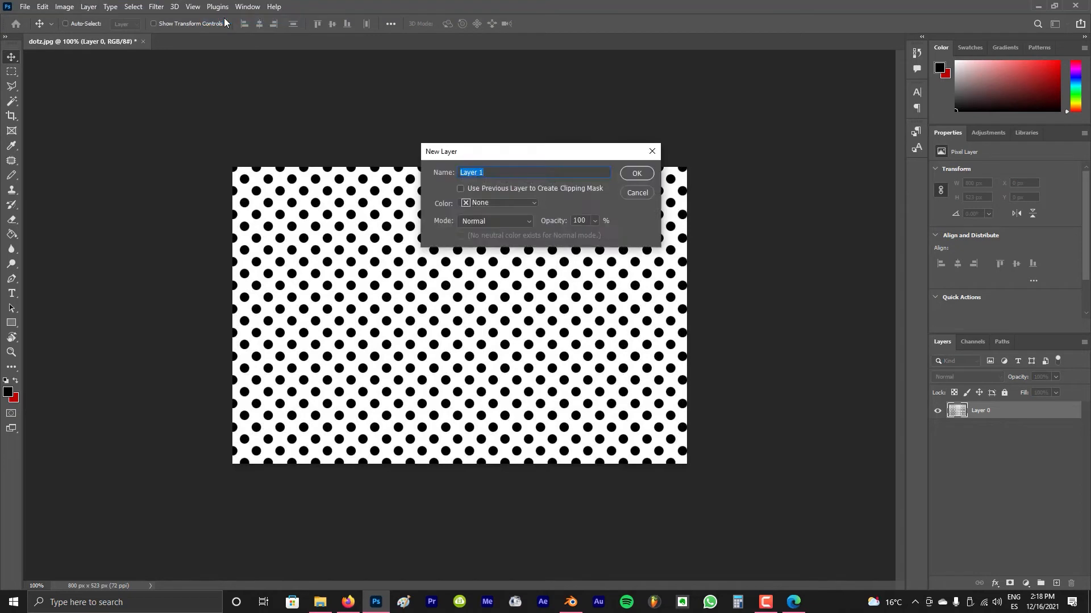
type("Gradient")
key("Return")
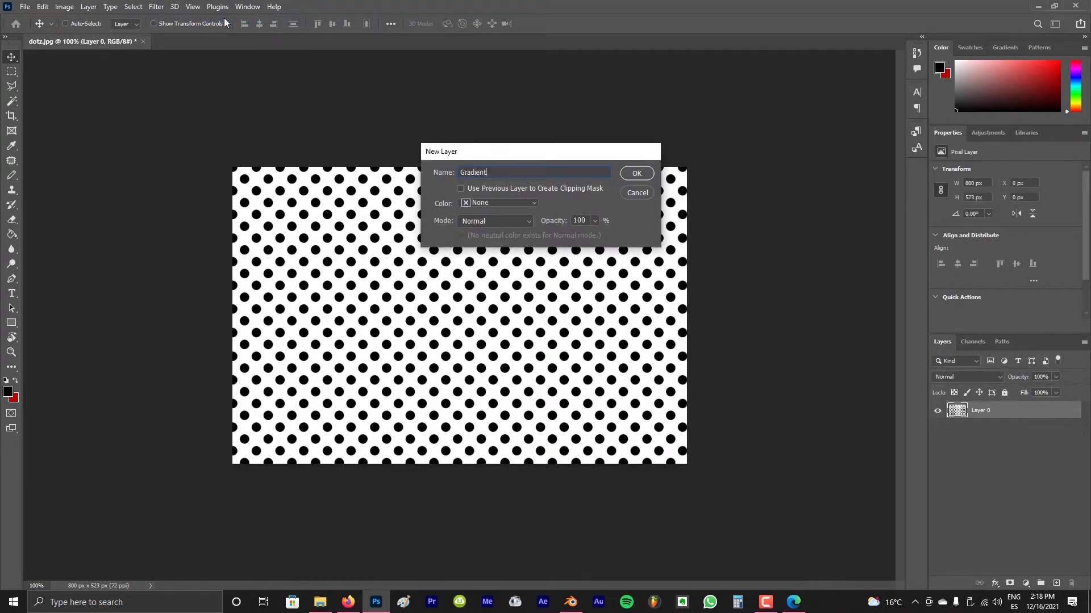
left_click_drag(1014, 429, 980, 412)
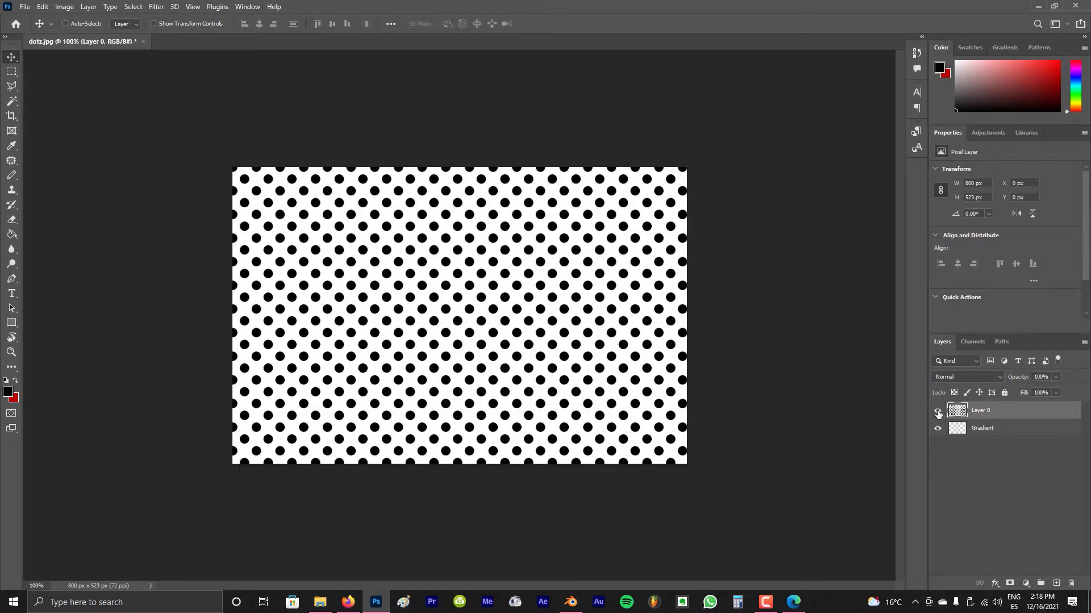
Rename the dot pattern layer as Dots and hide it
double_click(982, 410)
type("Dots")
key("Return")
left_click(937, 410)
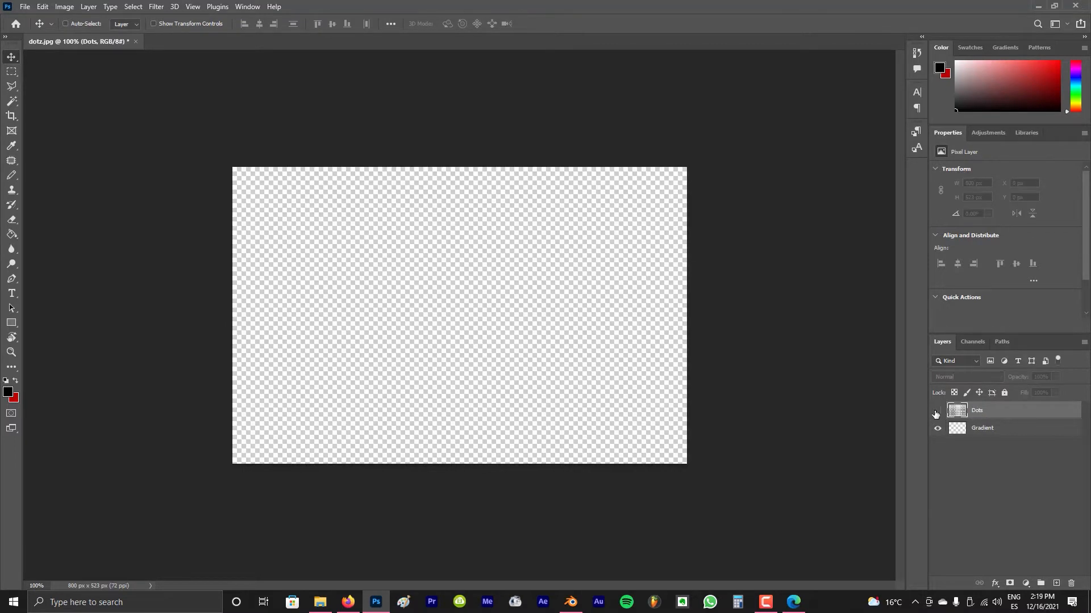
Fill the Gradient layer with black using the Paint Bucket tool
left_click(1003, 428)
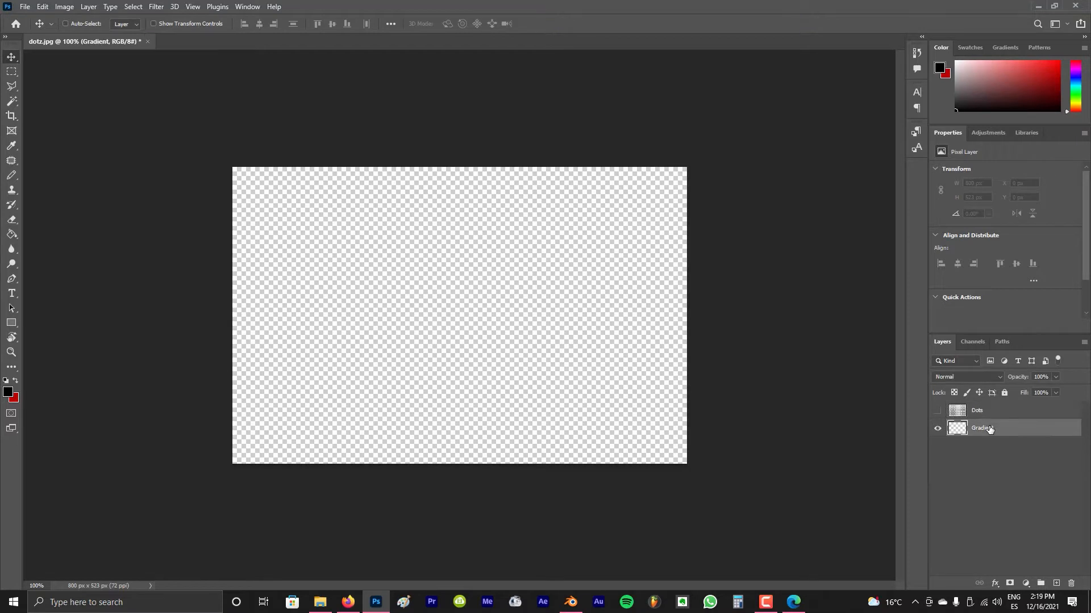
left_click(11, 234)
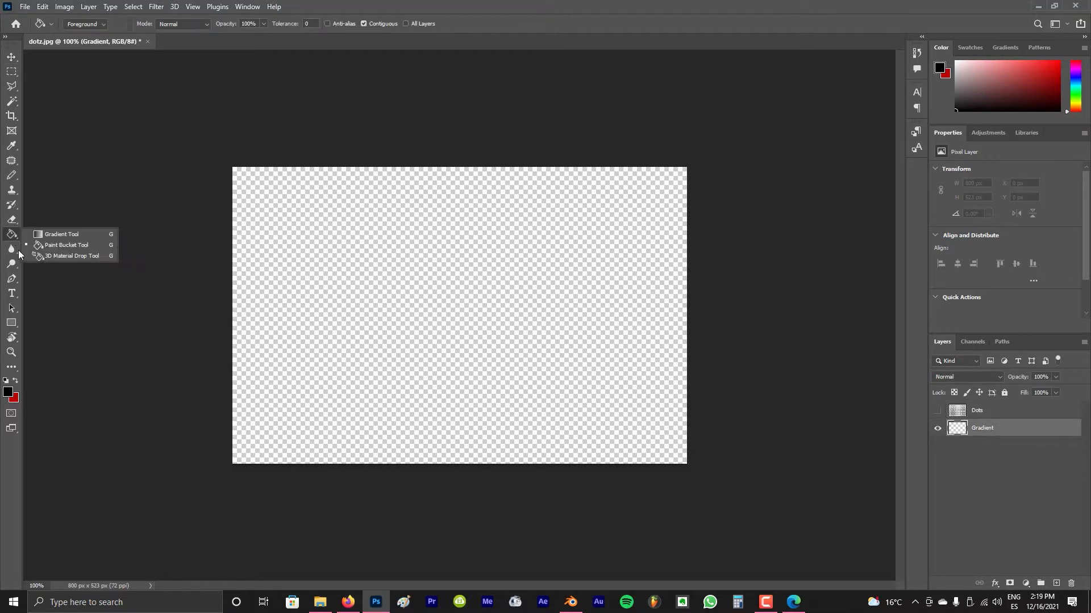
left_click(347, 269)
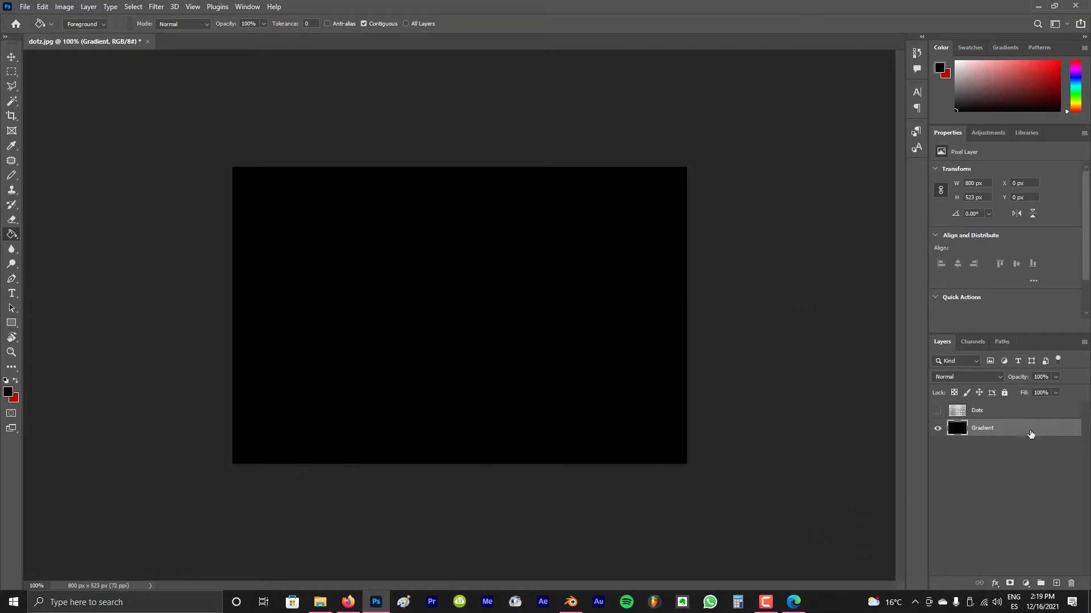
Add a Gradient Overlay effect to the Gradient layer and load the Blue_27 preset from the Blues group
double_click(1027, 432)
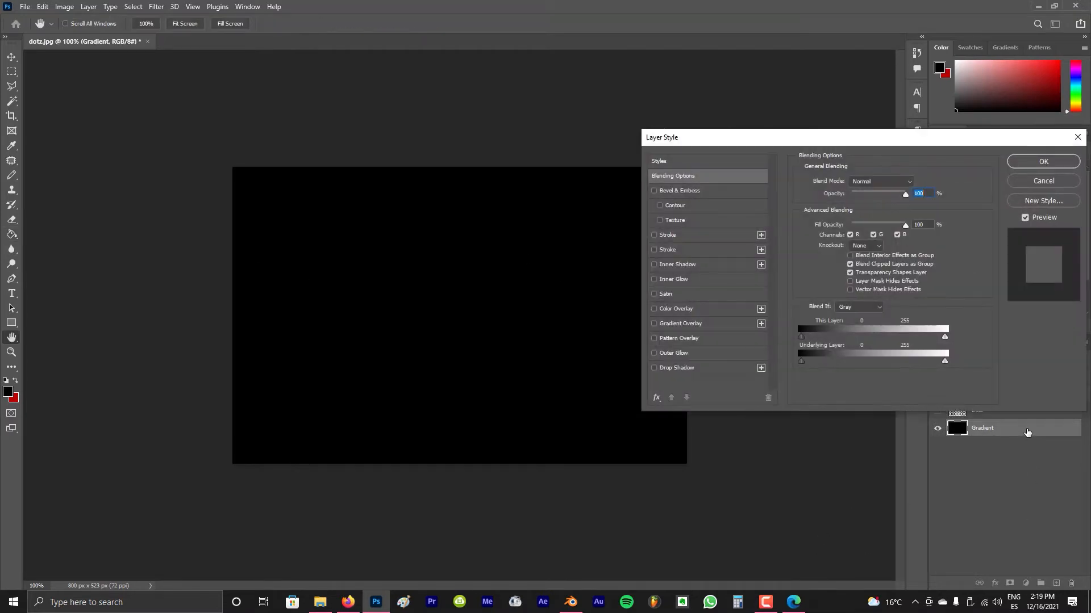
left_click(656, 326)
left_click(691, 327)
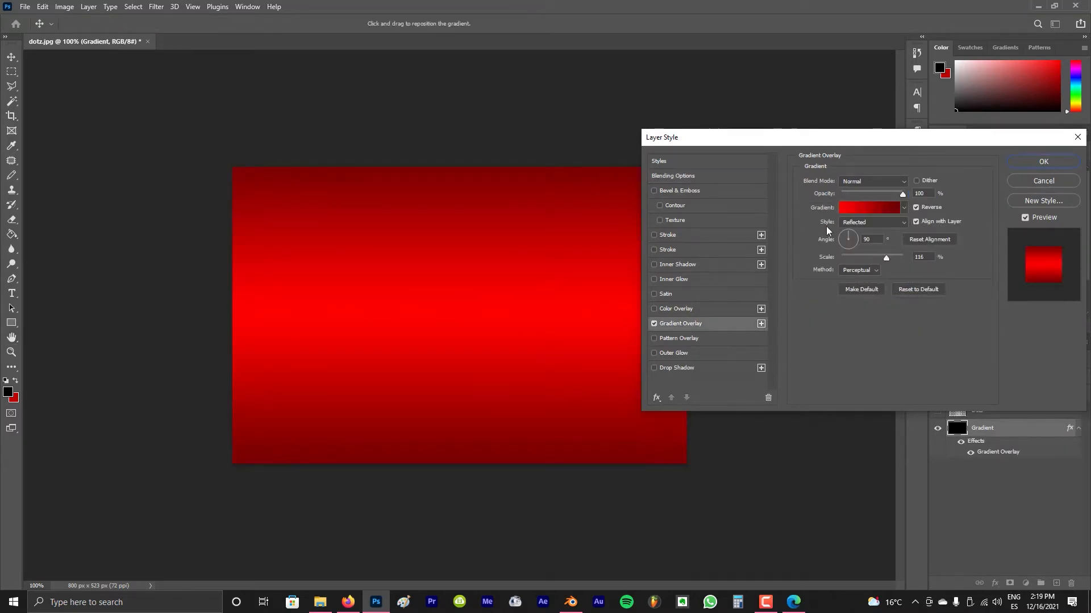
left_click(891, 210)
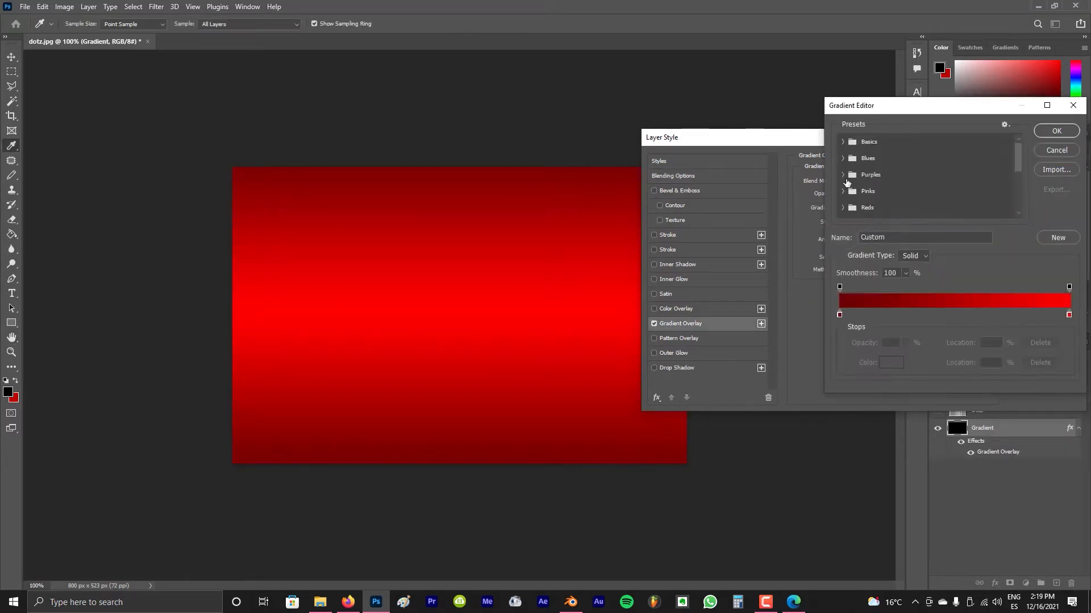
left_click(843, 158)
scroll(970, 211, "down", 1)
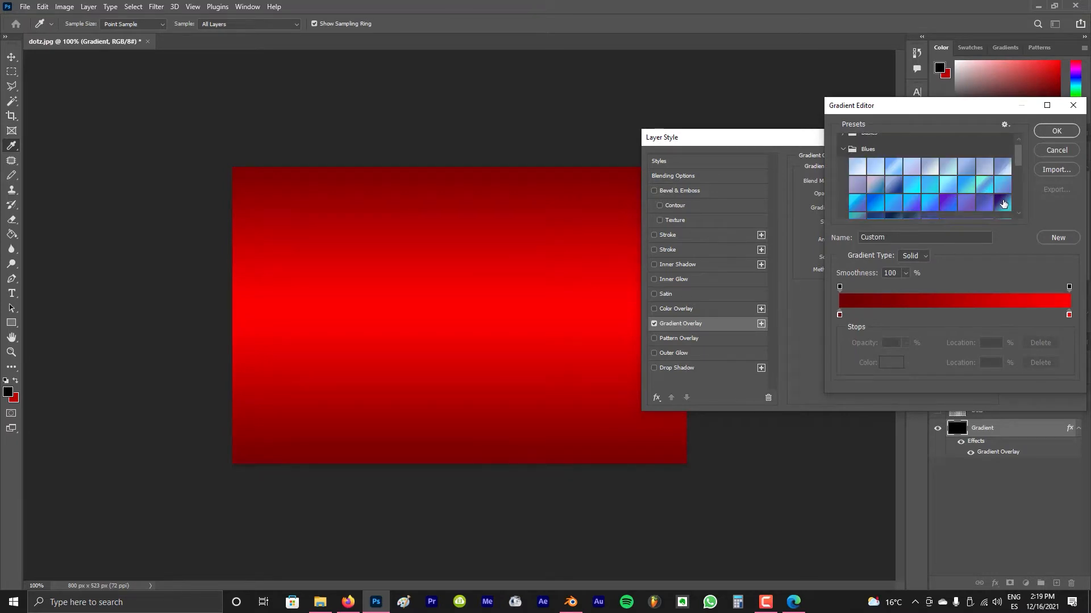
left_click(1003, 204)
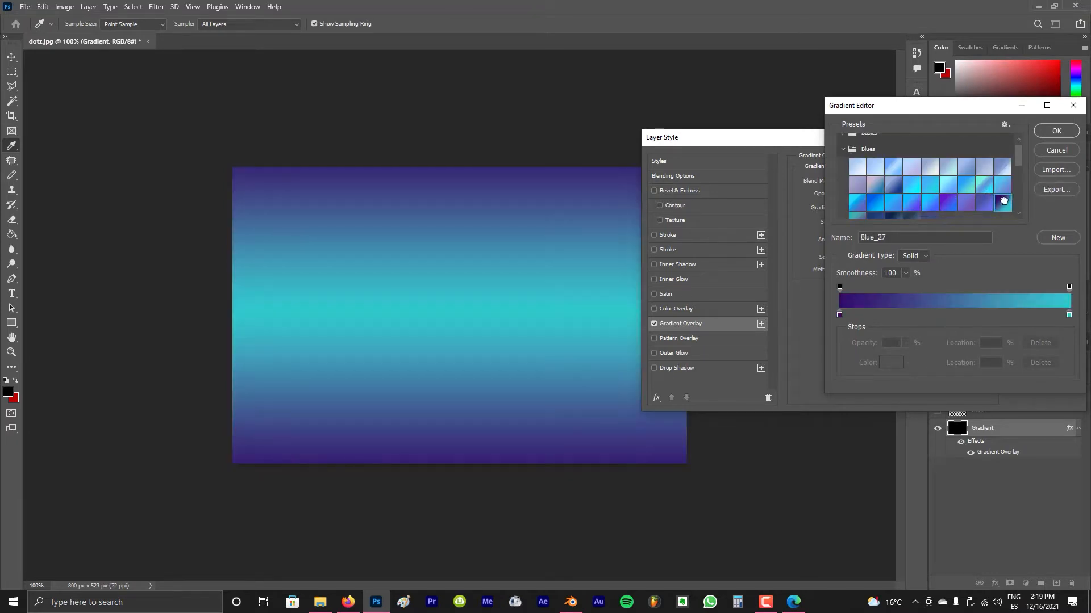
Recolor the gradient's dark purple stop to a saturated deep blue and accept the edited gradient
double_click(840, 314)
left_click_drag(887, 149, 929, 112)
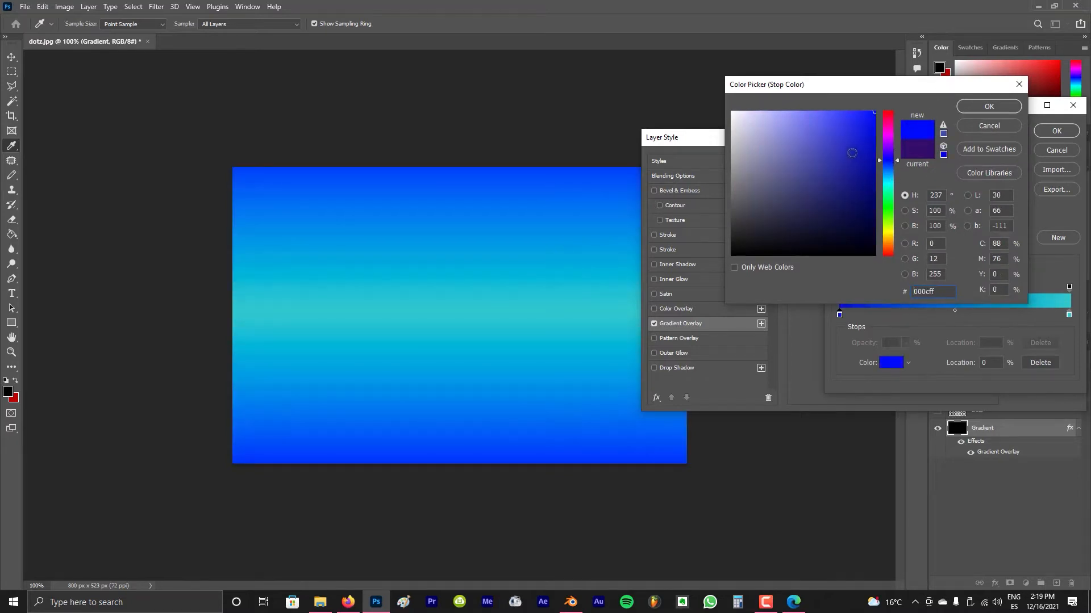
left_click(988, 106)
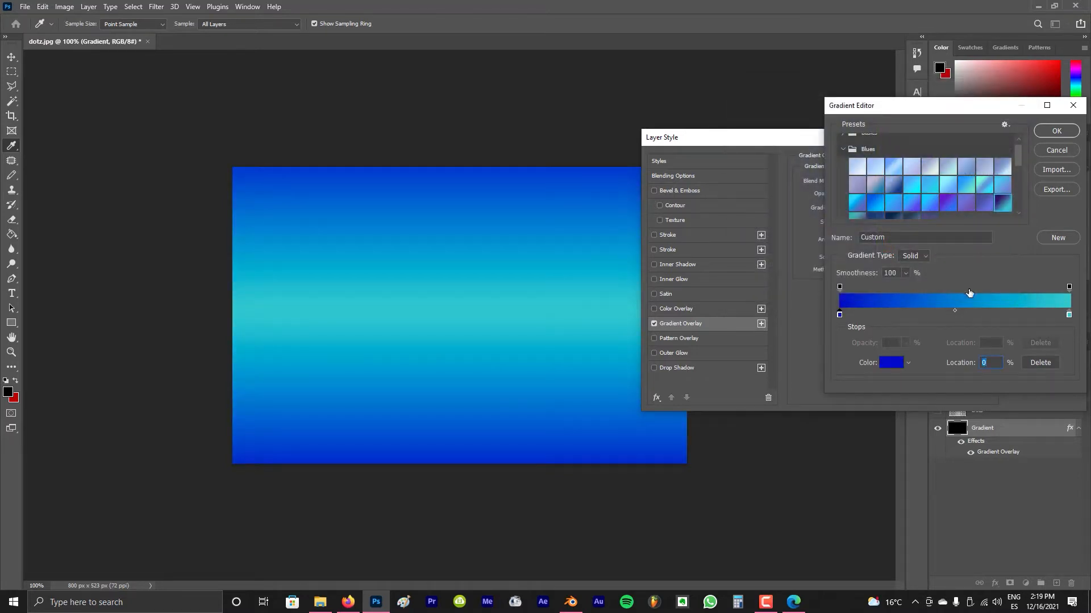
left_click(1057, 132)
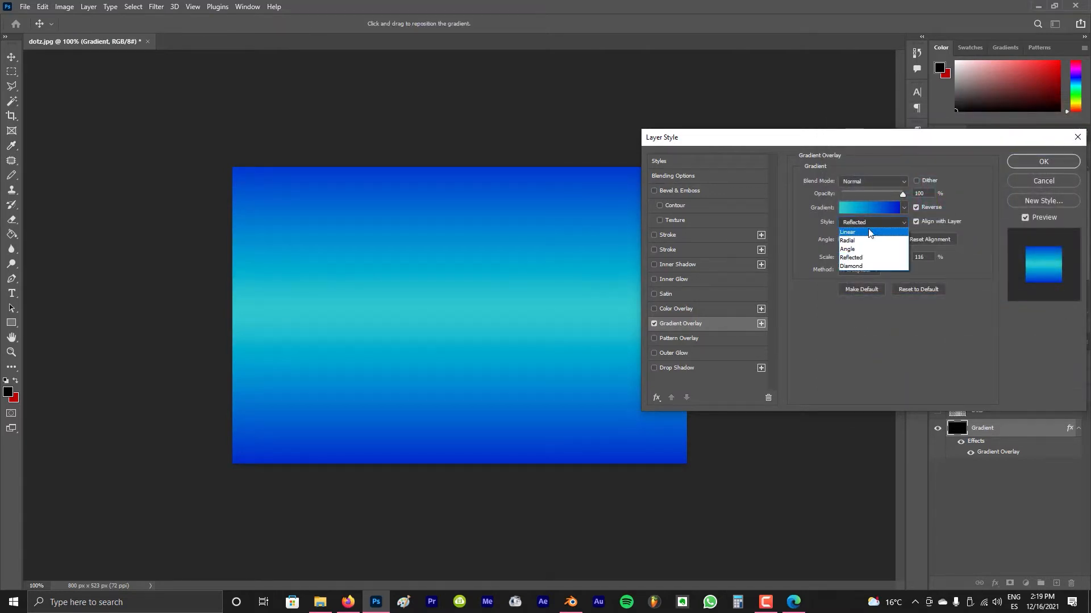
Set the gradient overlay style to Linear, turn off Reverse and apply the layer style
left_click(870, 232)
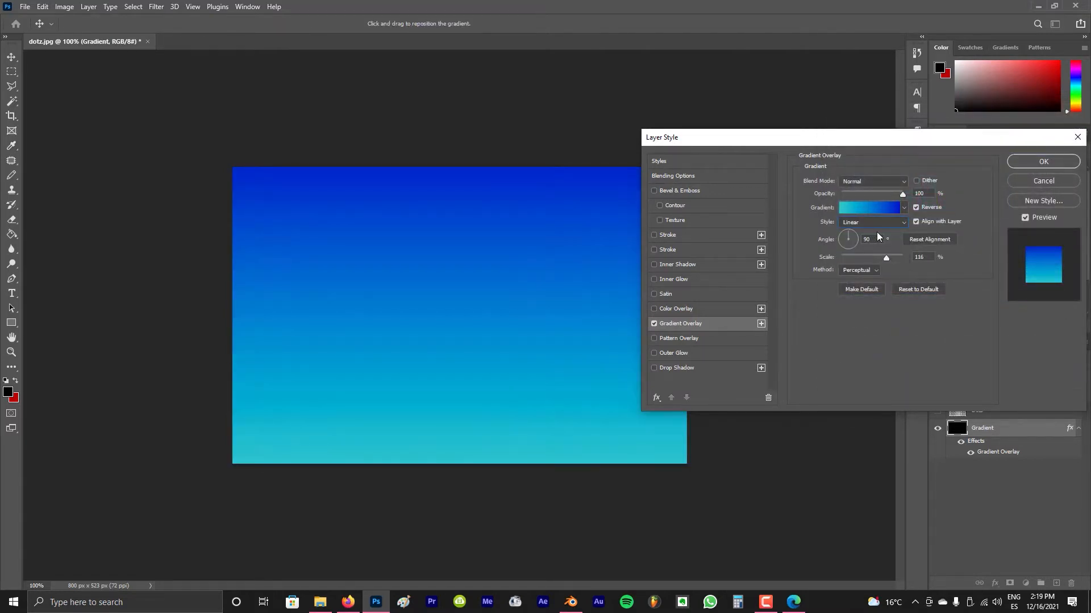
left_click(916, 207)
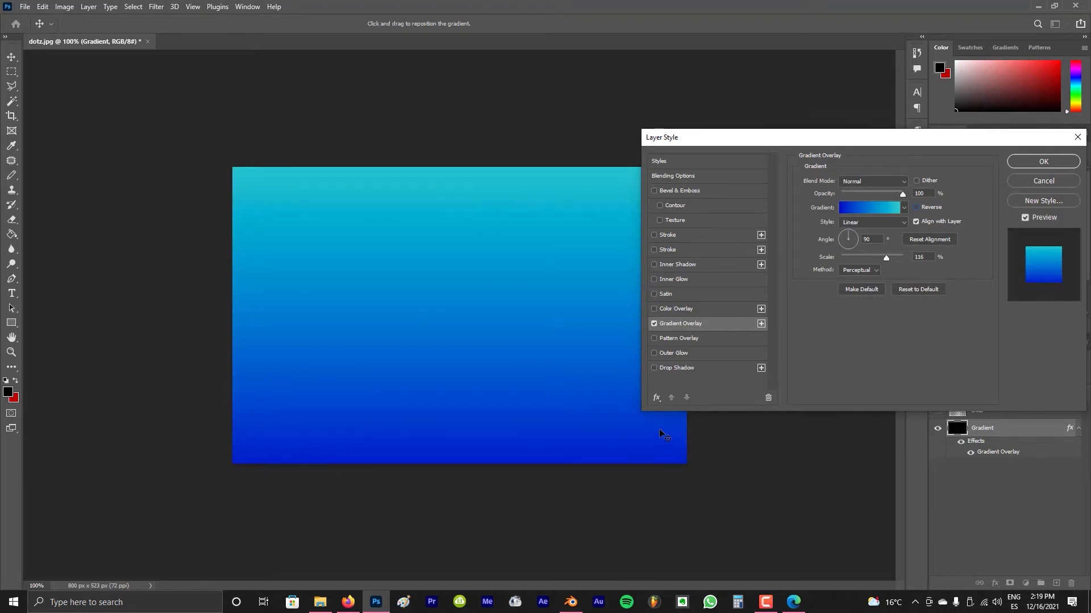
left_click(1042, 162)
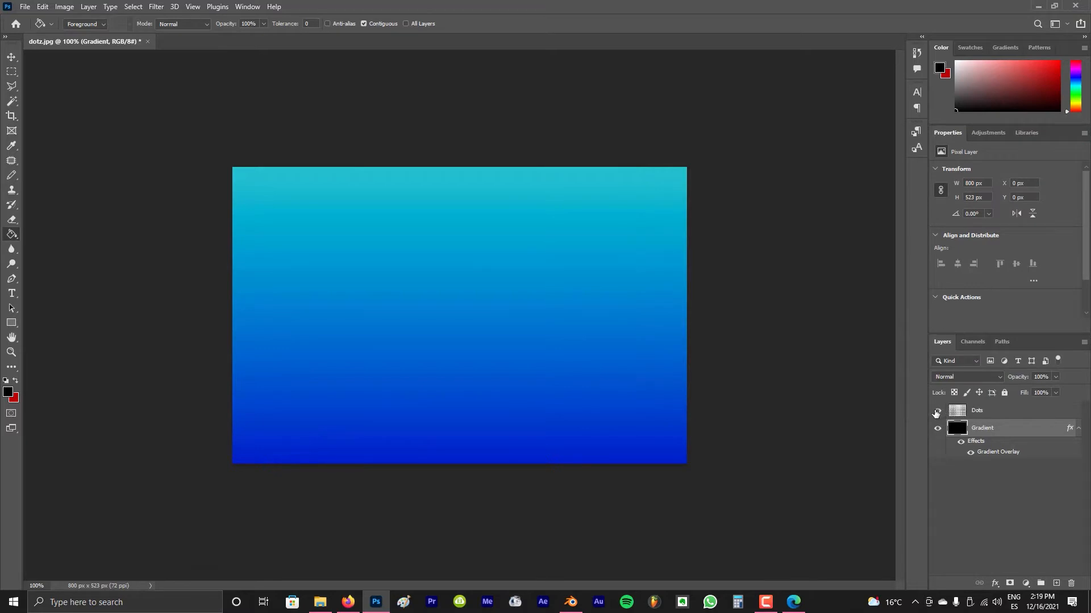
Show the Dots layer again and set its blend mode to Multiply
left_click(937, 411)
left_click(991, 414)
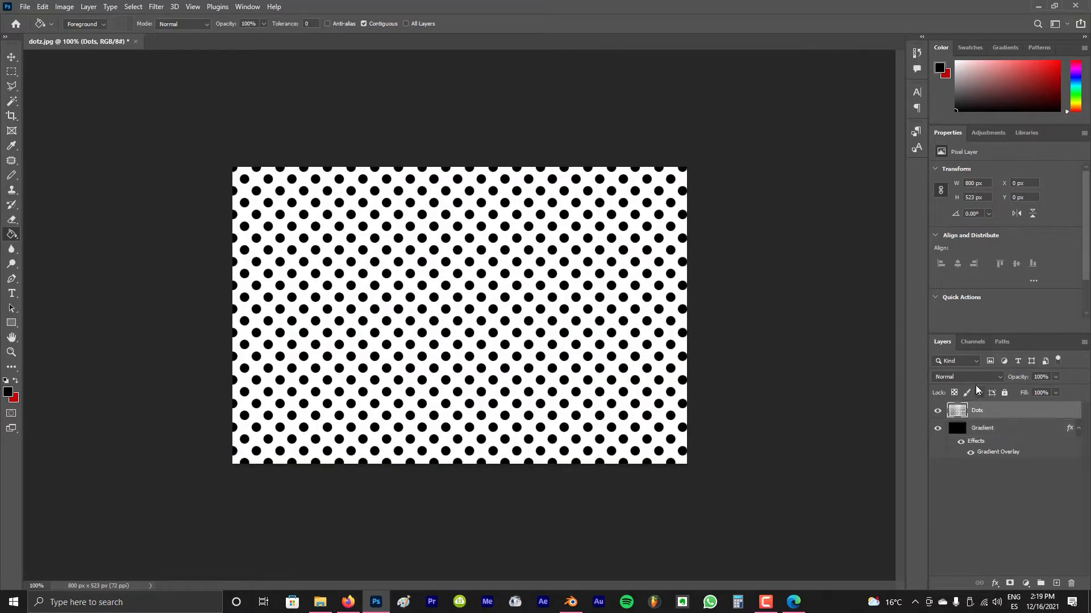
left_click(981, 378)
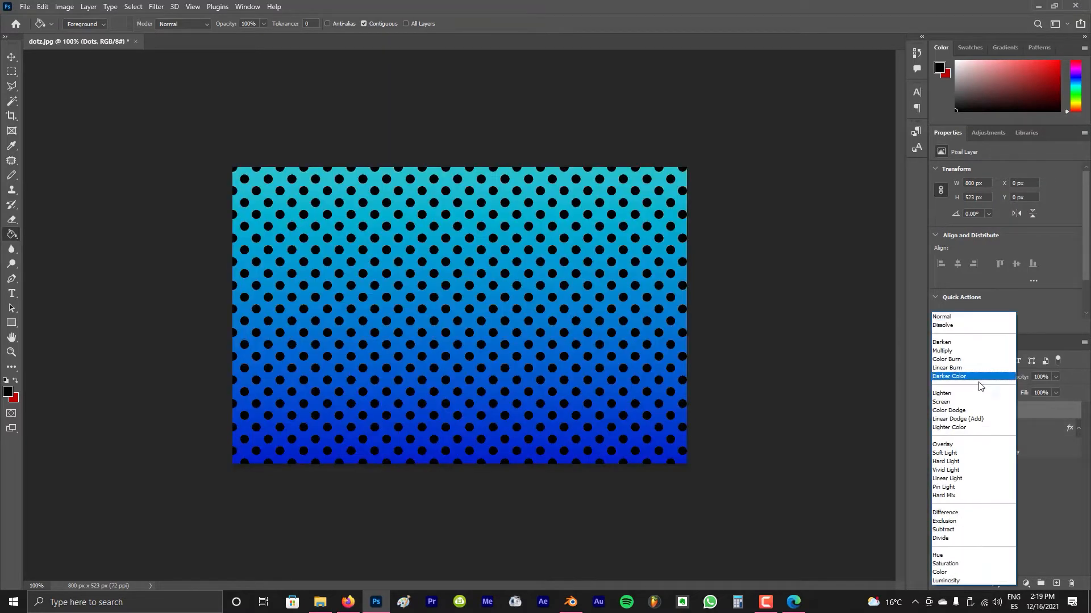
left_click(966, 350)
Lower the Dots layer's opacity to 50%
left_click(1056, 378)
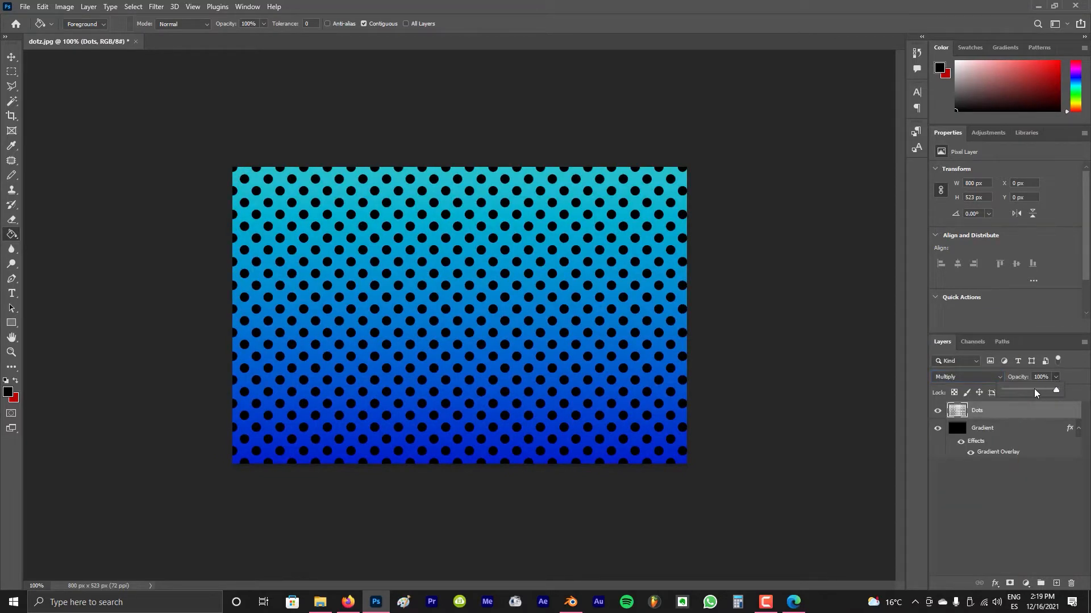
left_click(1033, 390)
left_click_drag(1027, 390, 1021, 392)
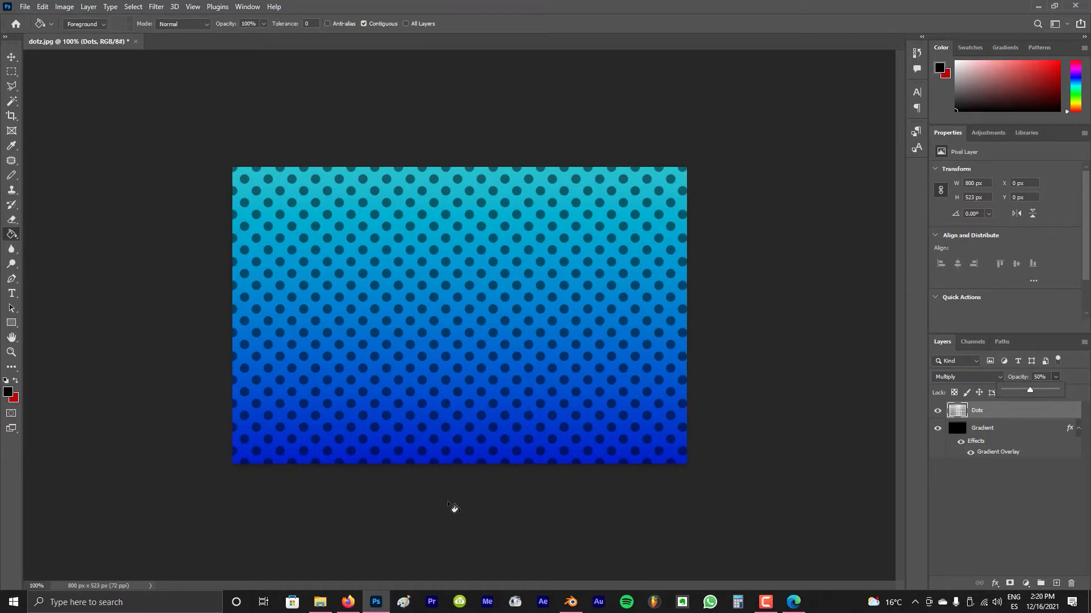
Switch to Blender and delete all the default objects: the cube, camera and lamp
left_click(570, 603)
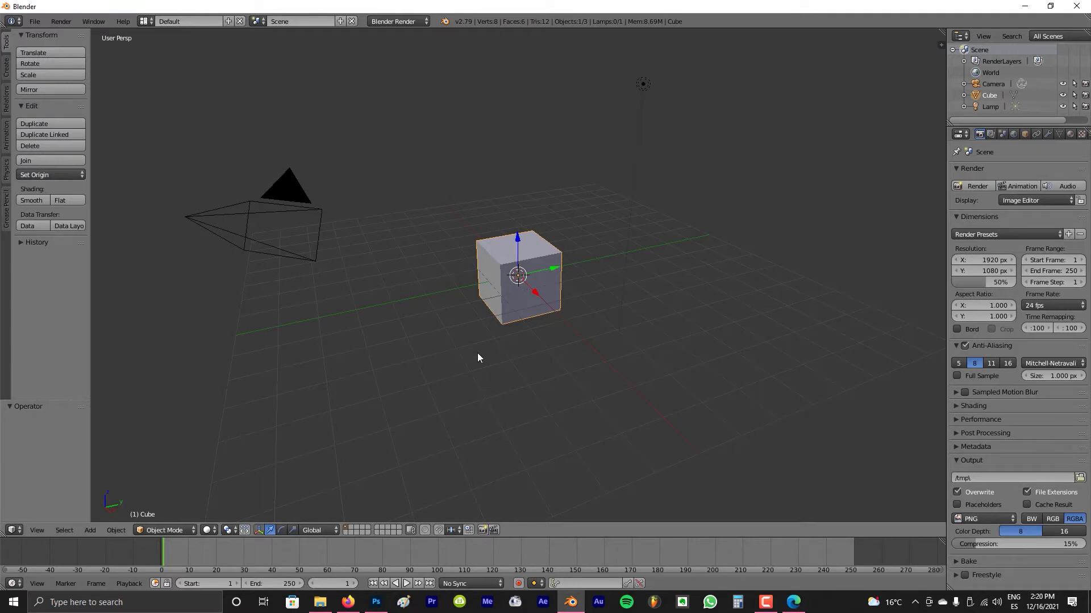
key("a")
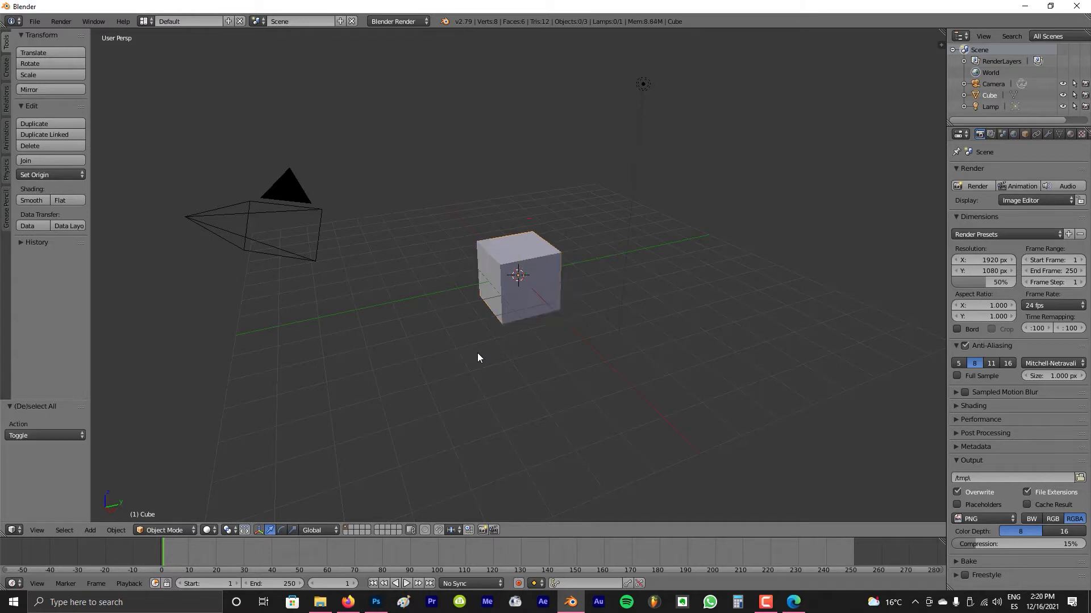
key("a")
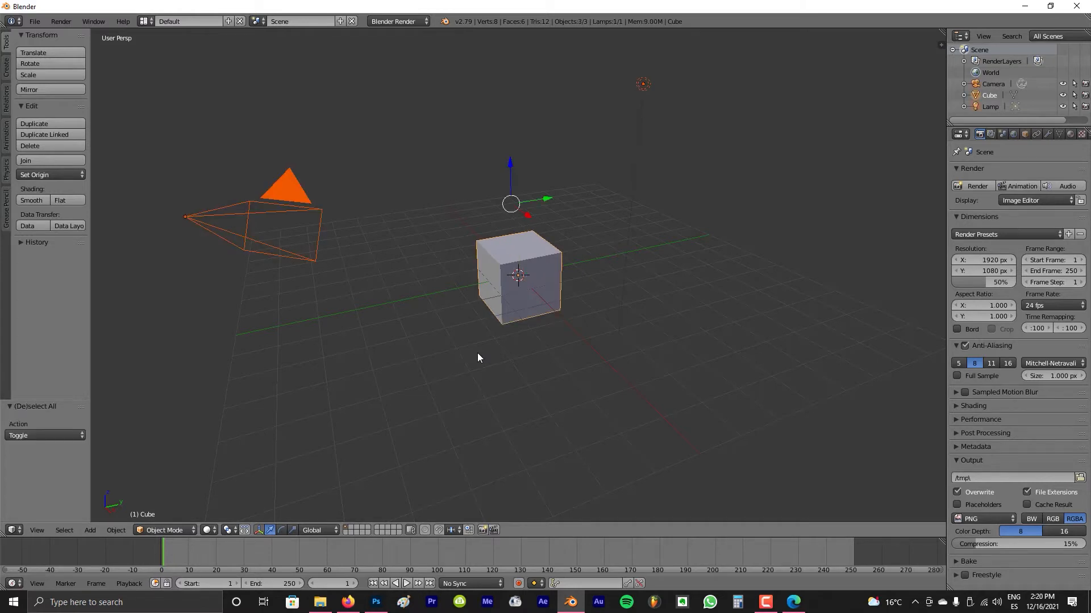
key("x")
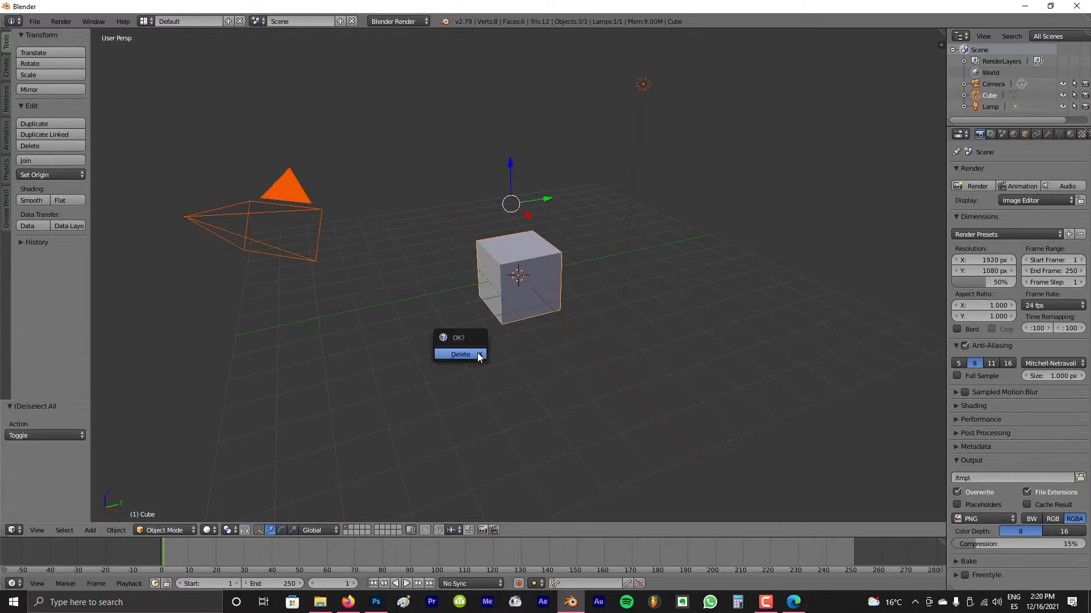
left_click(477, 358)
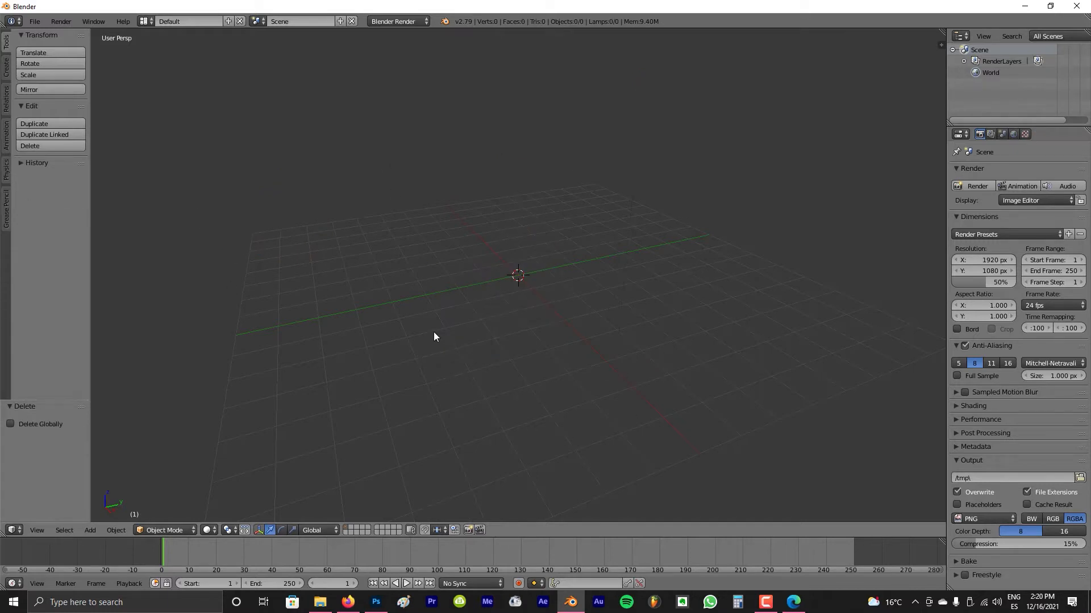
Add a text object at the origin of the empty scene
middle_click_drag(403, 334, 556, 287)
middle_click_drag(417, 284, 463, 238)
middle_click_drag(236, 275, 735, 228)
middle_click_drag(651, 377, 532, 310)
key("space")
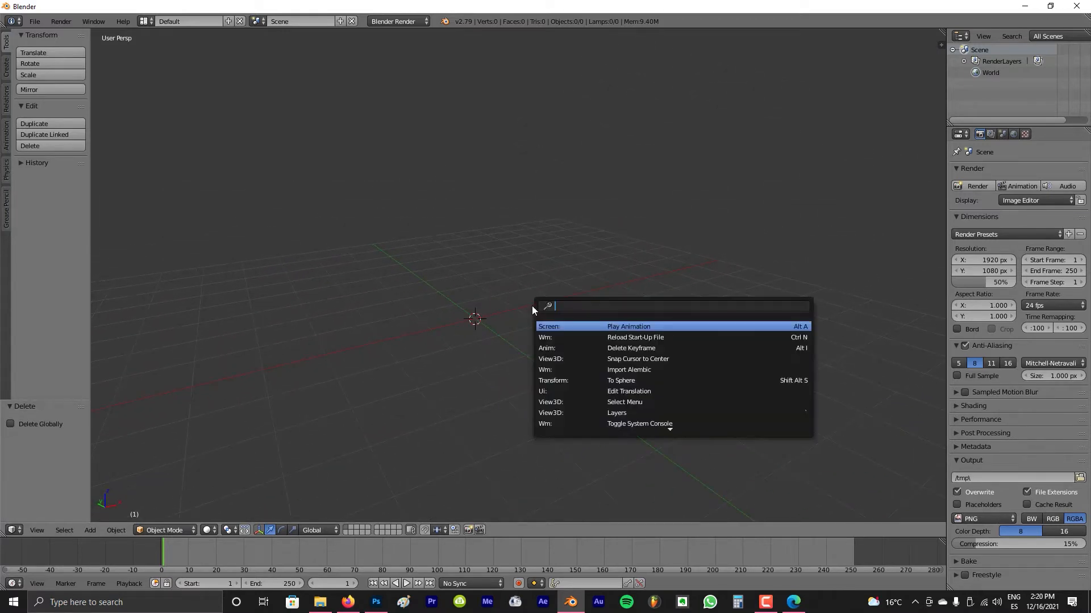
type("add text")
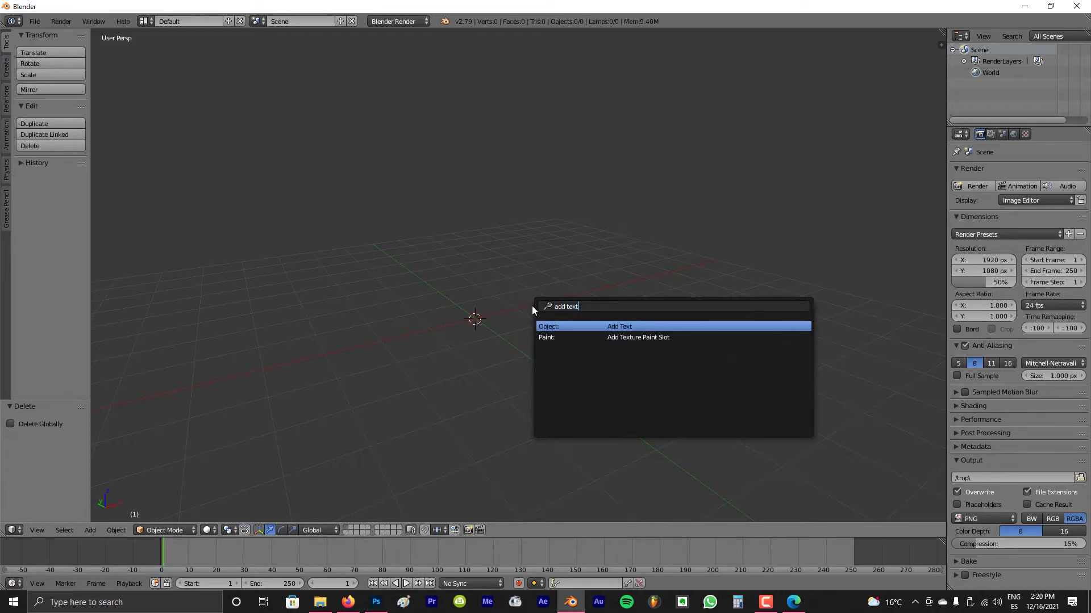
key("Return")
middle_click_drag(539, 307, 474, 339)
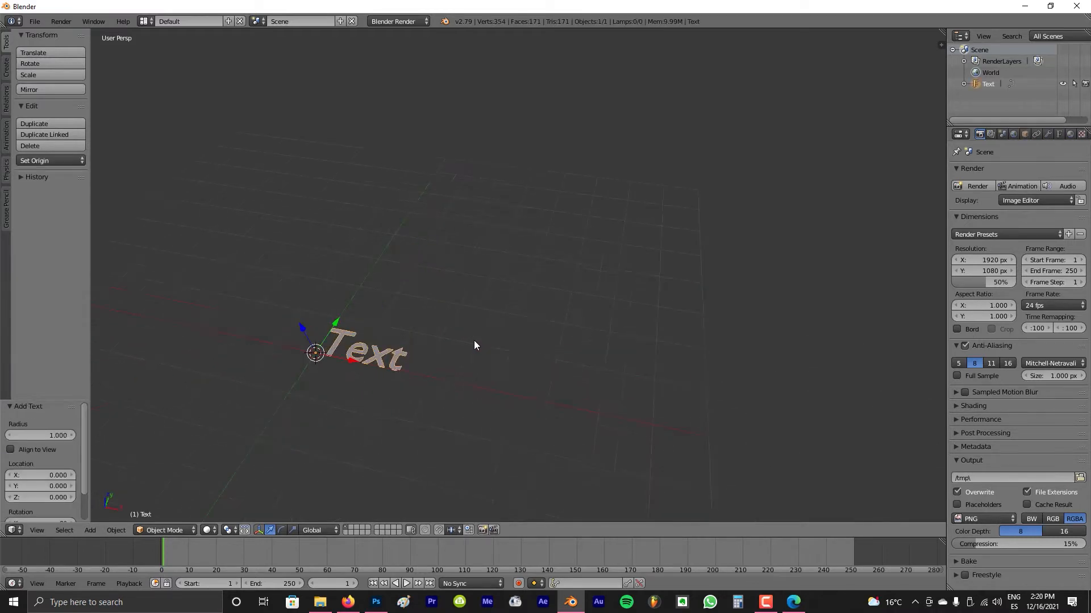
middle_click_drag(355, 343, 498, 306, "shift")
scroll(441, 281, "up", 2)
scroll(498, 306, "up", 2)
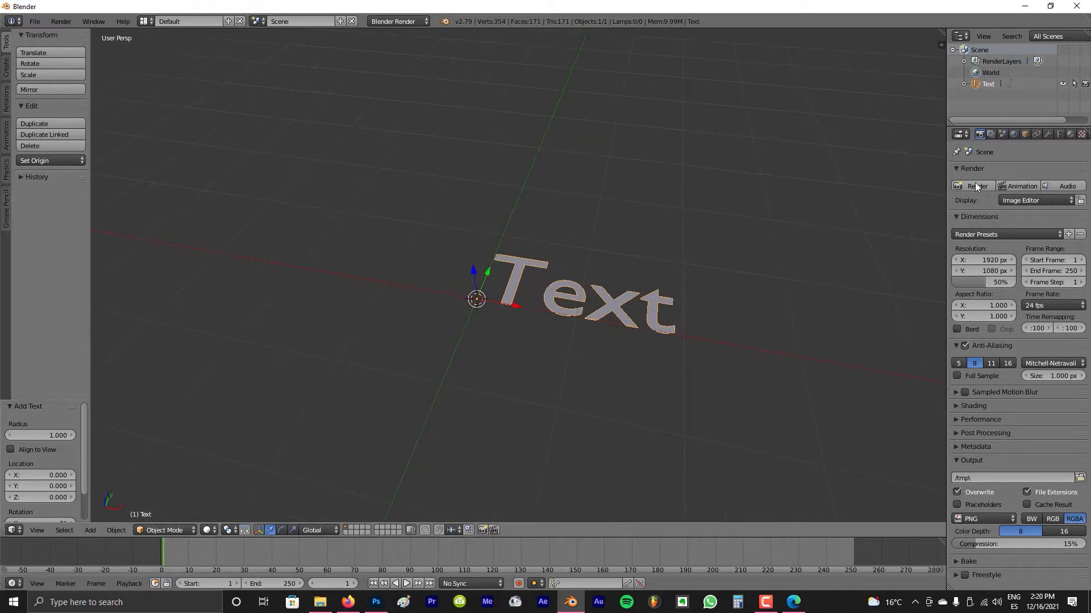
Widen the properties area and set the text's horizontal alignment to Center
left_click_drag(947, 146, 768, 162)
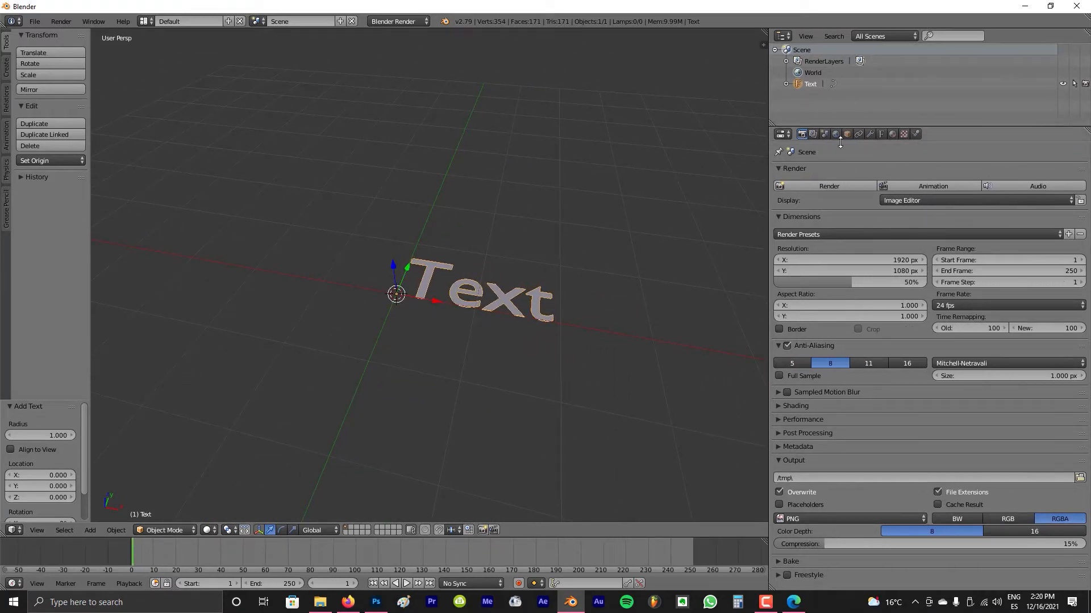
left_click(881, 134)
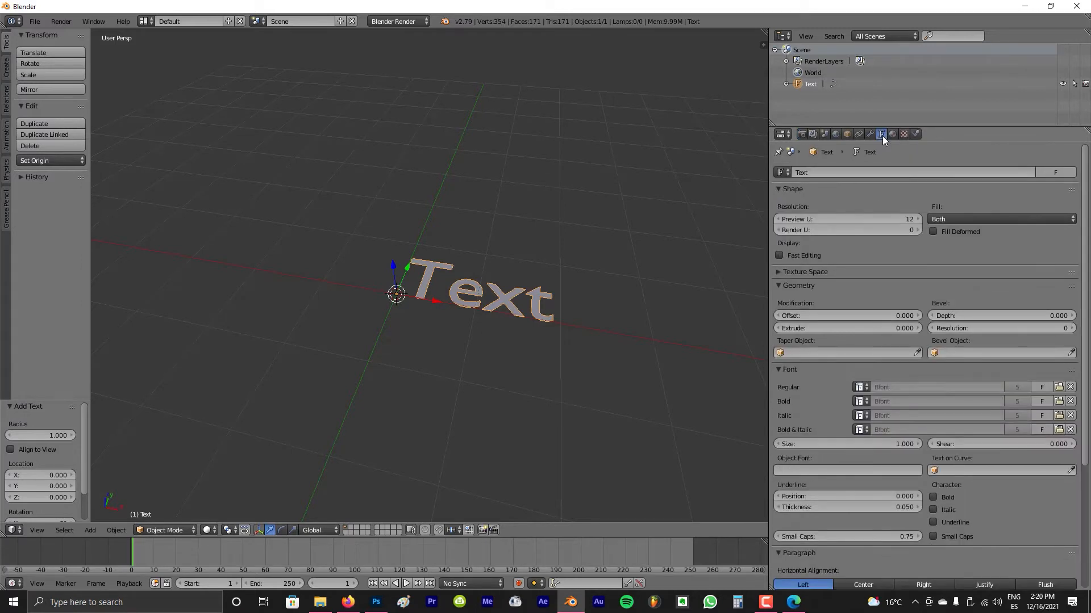
scroll(908, 443, "down", 8)
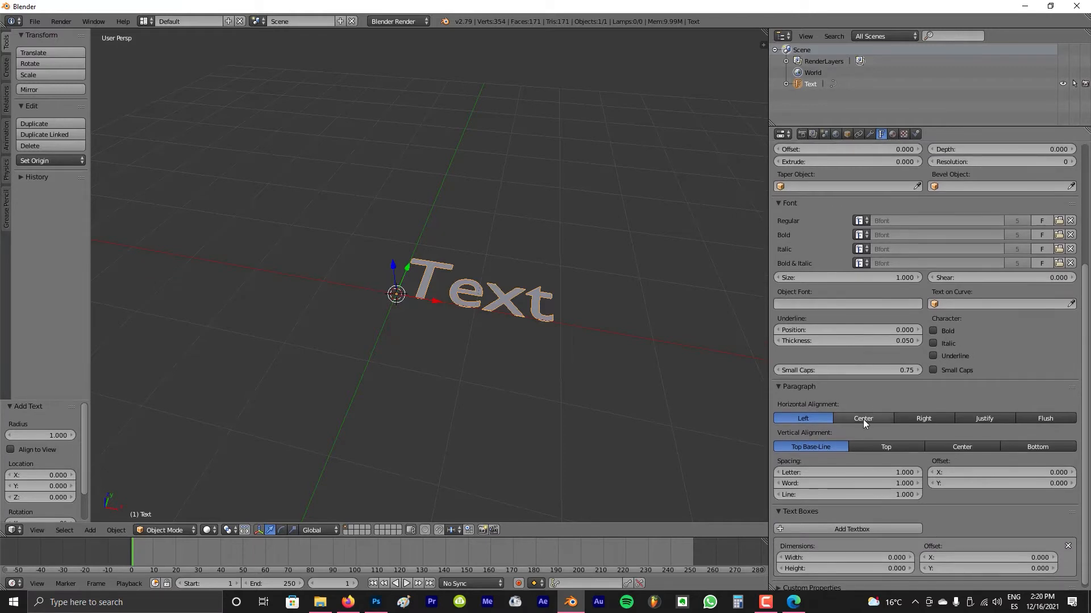
left_click(863, 419)
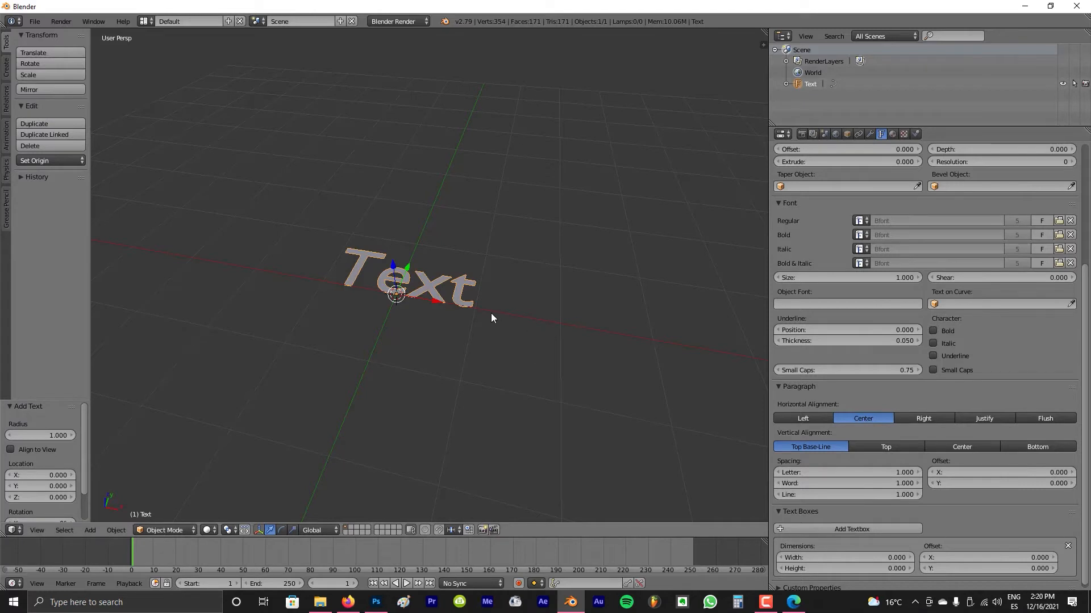
Replace the text object's default wording with "frikanih" and return to Object Mode
scroll(491, 313, "up", 2)
middle_click_drag(491, 312, 504, 326)
scroll(503, 326, "up", 2)
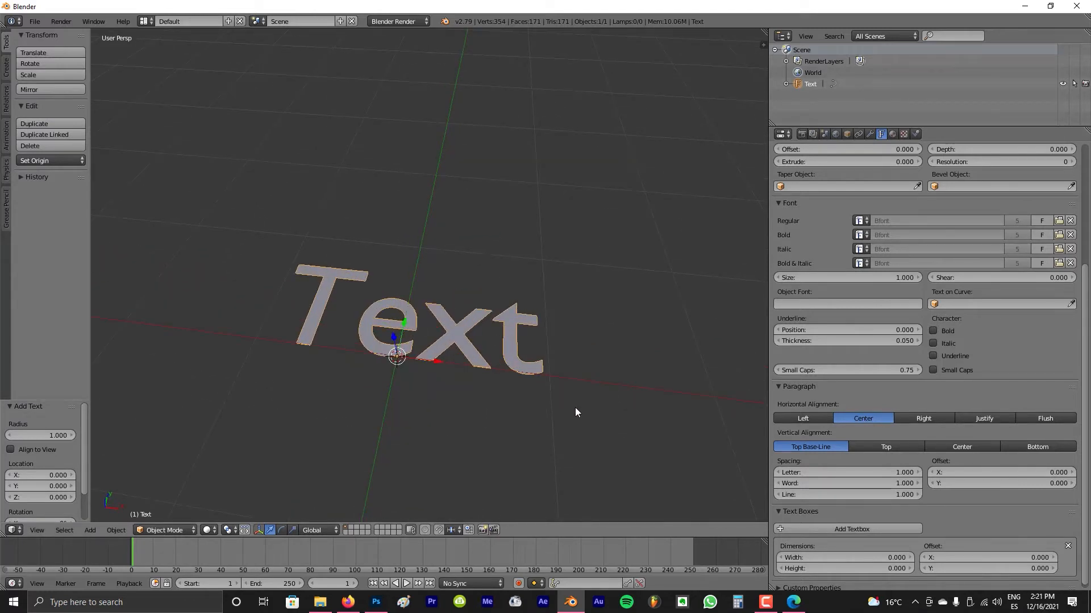
key("Tab")
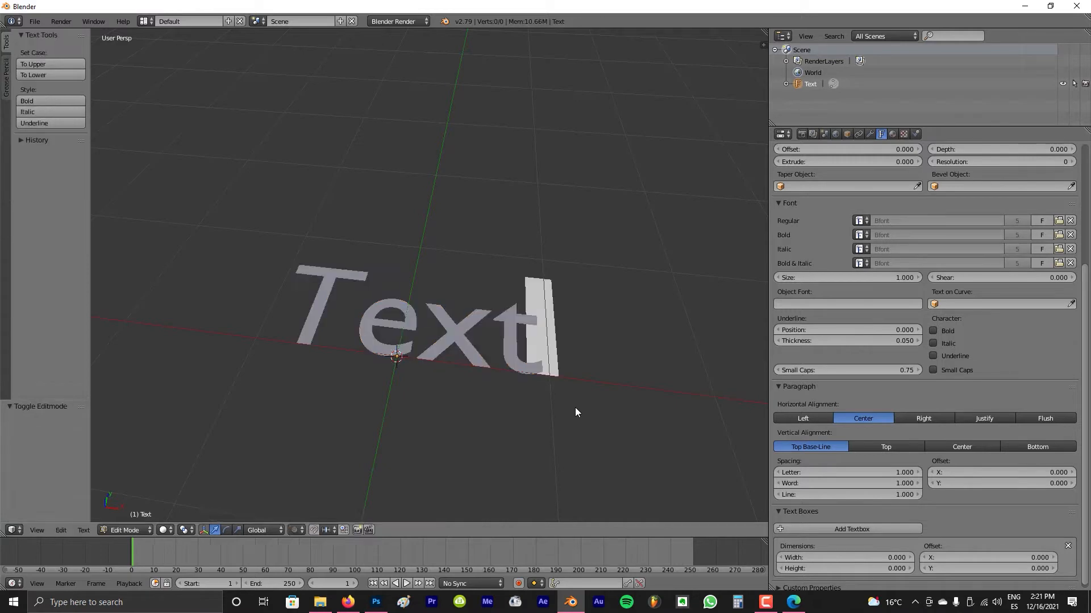
key("BackSpace")
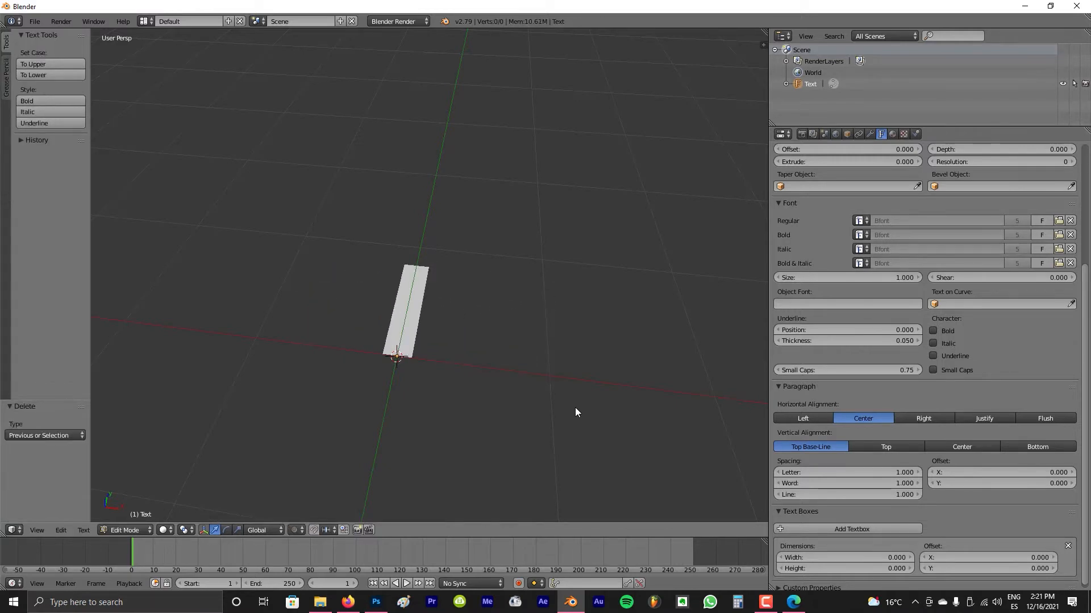
type("frikanih")
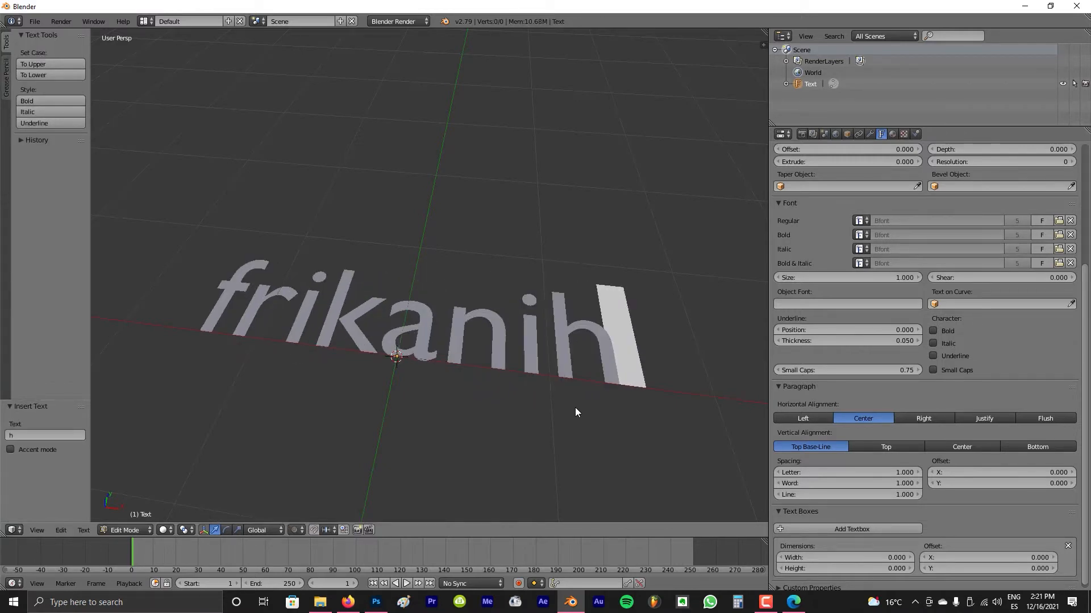
scroll(559, 409, "down", 3)
key("Tab")
middle_click_drag(550, 407, 433, 311)
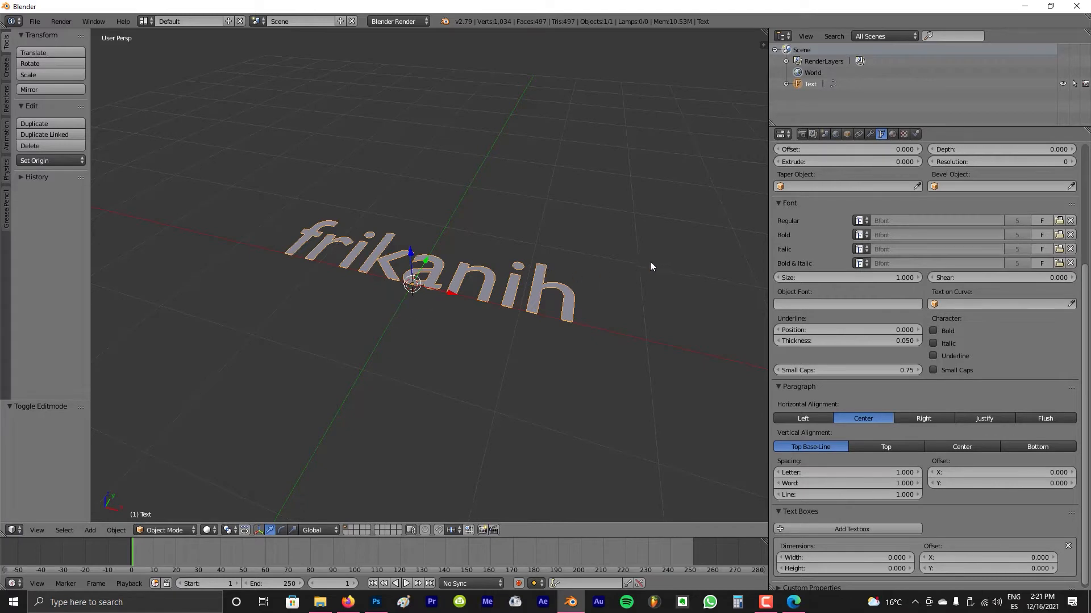
Load good times rg.otf from the no way home folder as the text's regular font
scroll(897, 290, "up", 3)
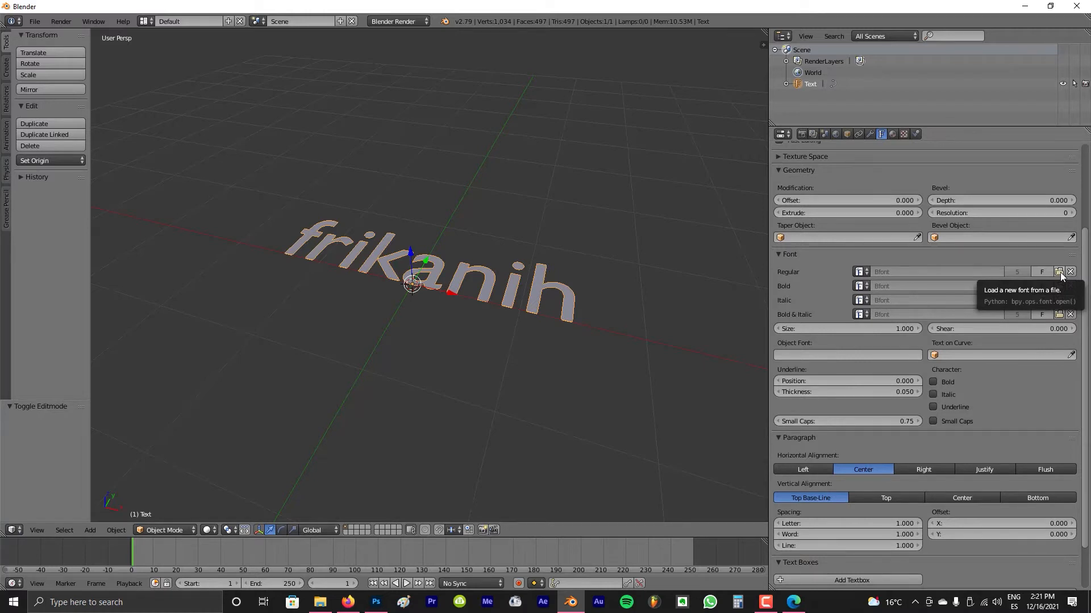
left_click(1058, 273)
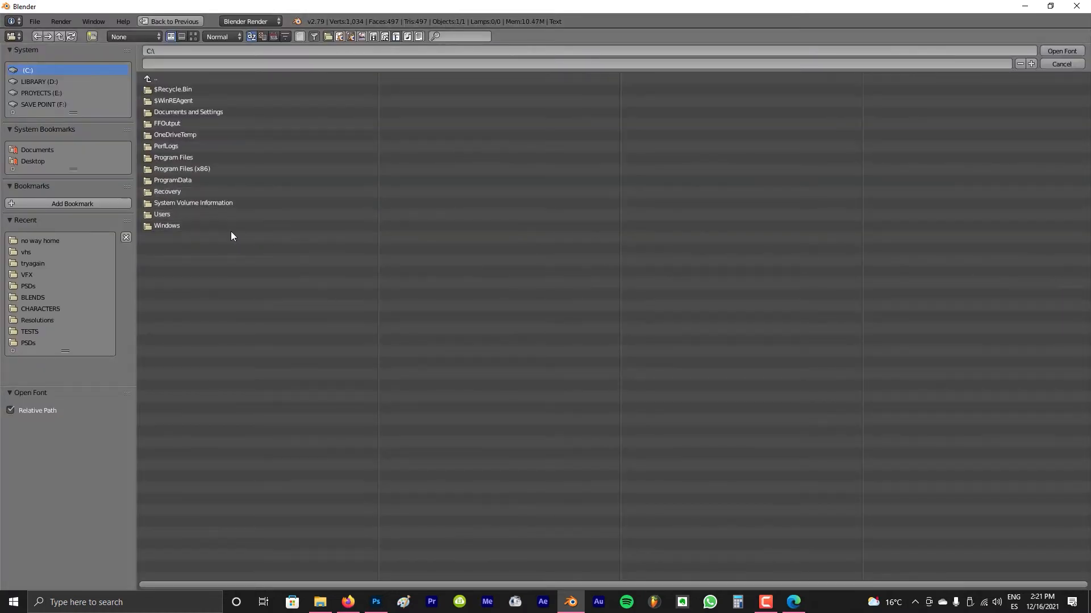
left_click(56, 243)
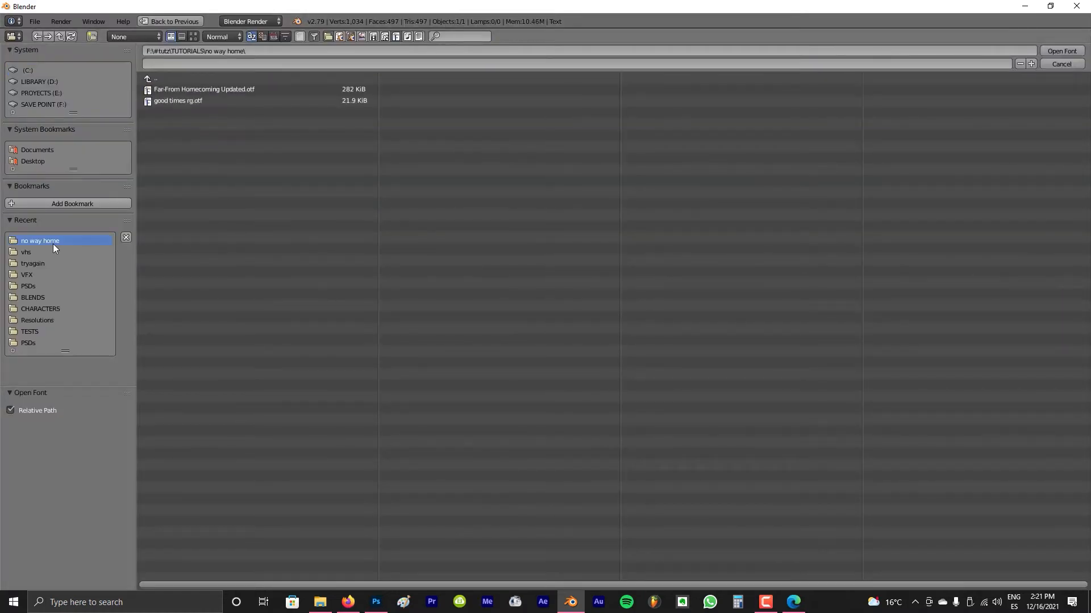
left_click(180, 102)
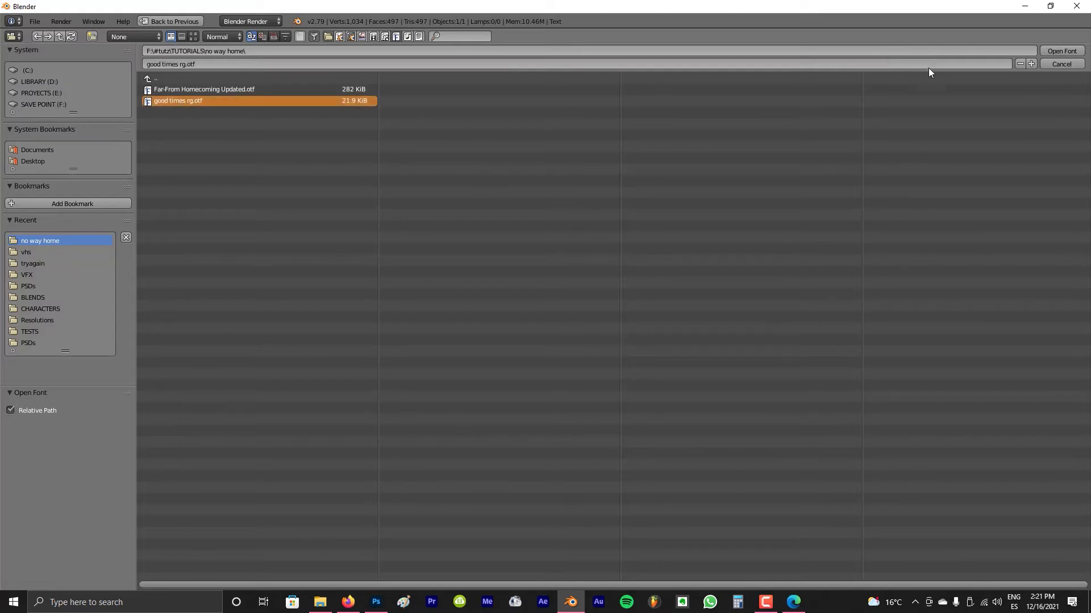
left_click(1060, 51)
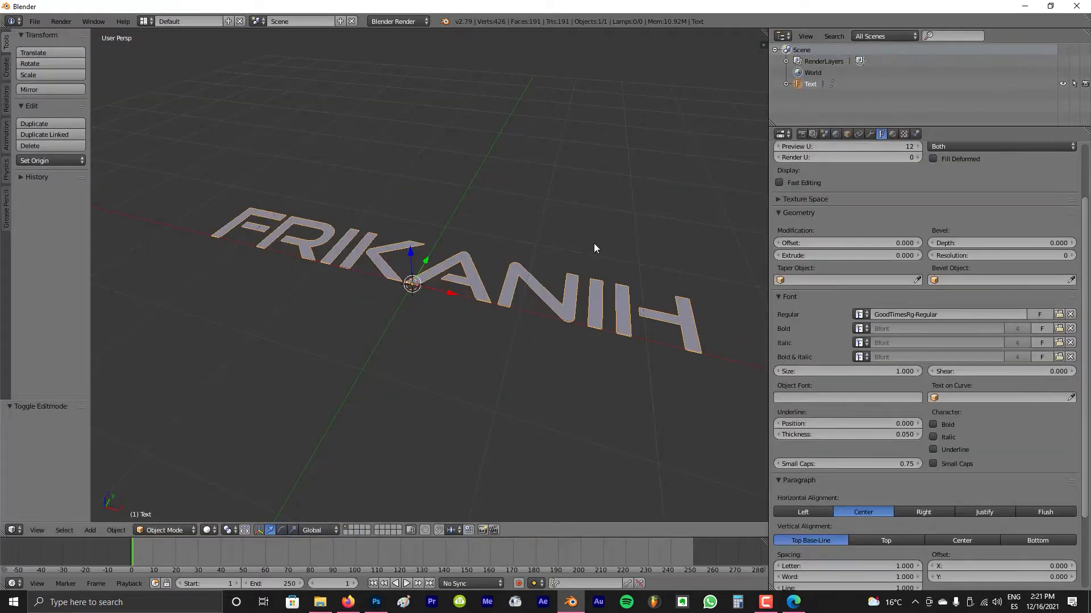
Stand the text upright by rotating it 90° around the global X axis
middle_click_drag(594, 243, 564, 238)
middle_click_drag(387, 251, 409, 284, "shift")
scroll(424, 262, "up", 2)
scroll(446, 293, "down", 3)
scroll(317, 430, "up", 2)
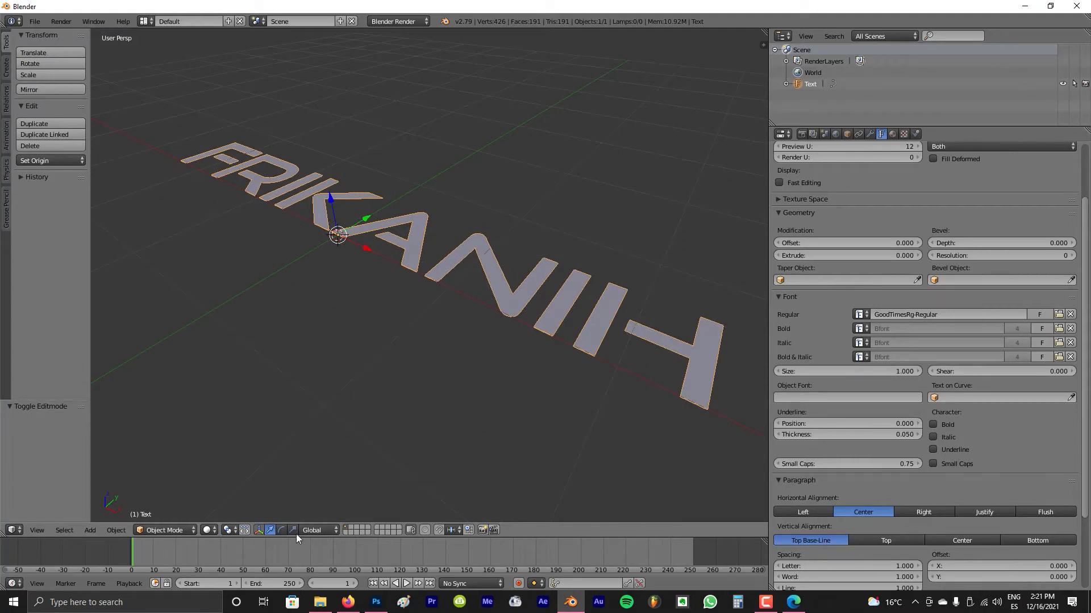
left_click(282, 531)
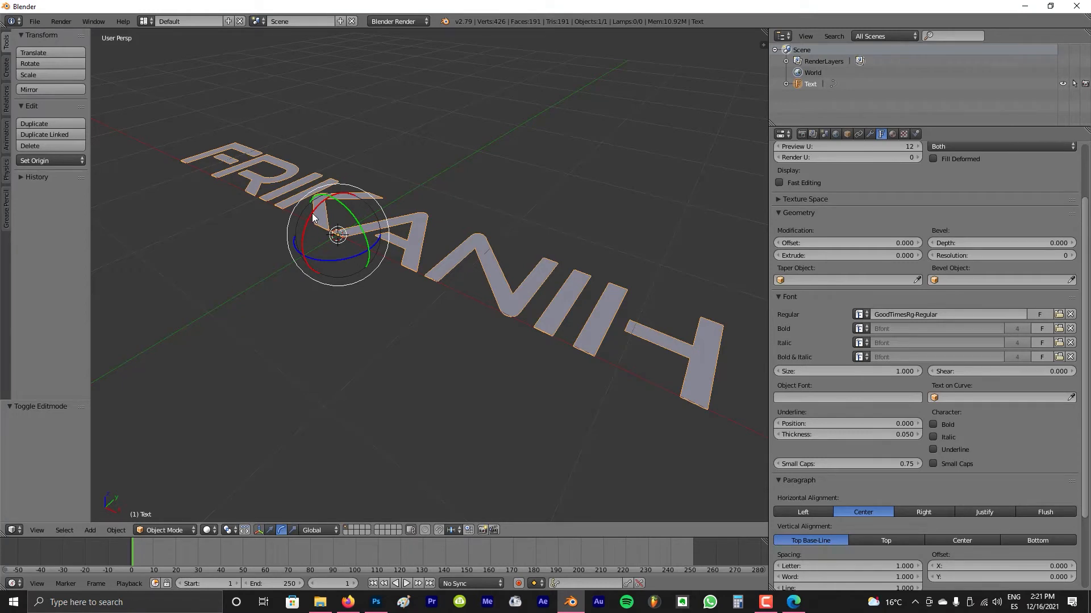
left_click_drag(312, 213, 316, 265)
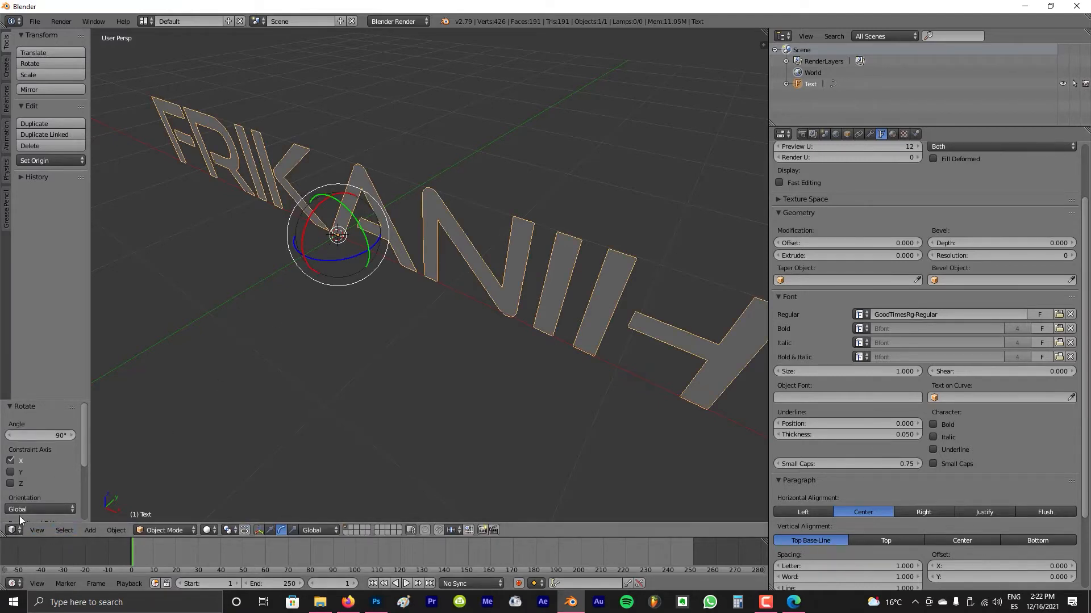
mouse_move(317, 212)
left_mouse_down()
mouse_move(325, 205)
mouse_move(316, 200)
mouse_move(333, 196)
mouse_move(305, 208)
left_mouse_up()
middle_click_drag(307, 280, 538, 198)
key("ctrl+z")
Give the text thickness by setting its geometry Extrude value to 0.166
middle_click_drag(641, 193, 427, 259)
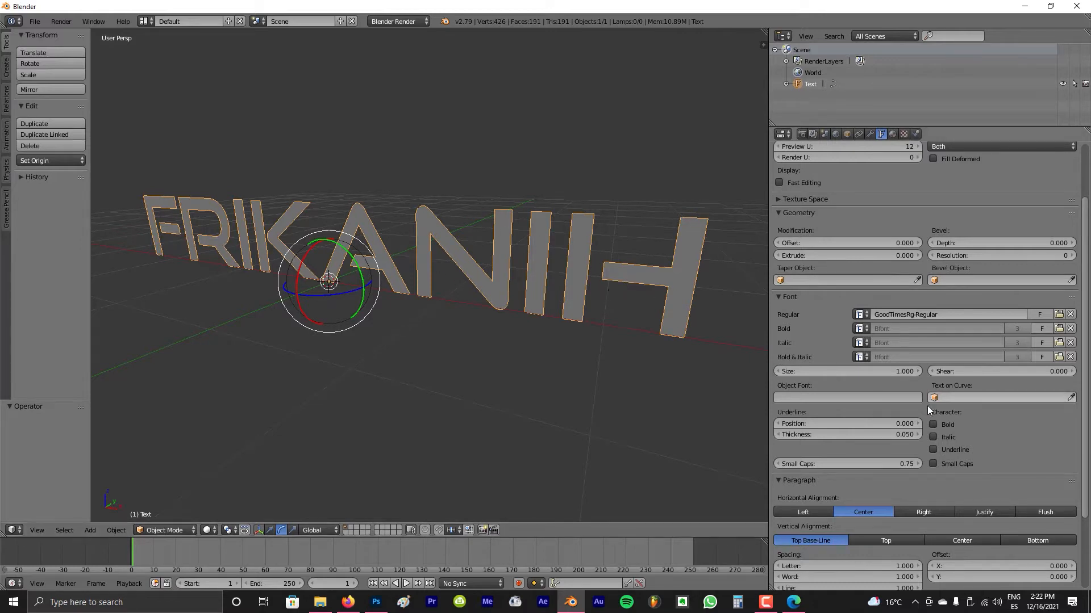
scroll(828, 276, "down", 5)
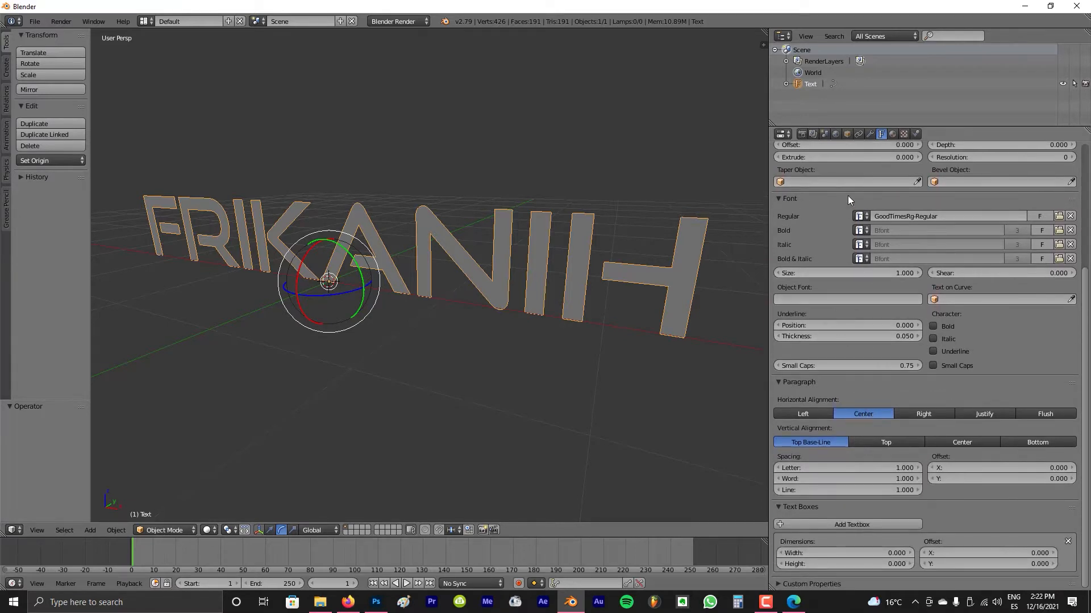
scroll(838, 216, "up", 3)
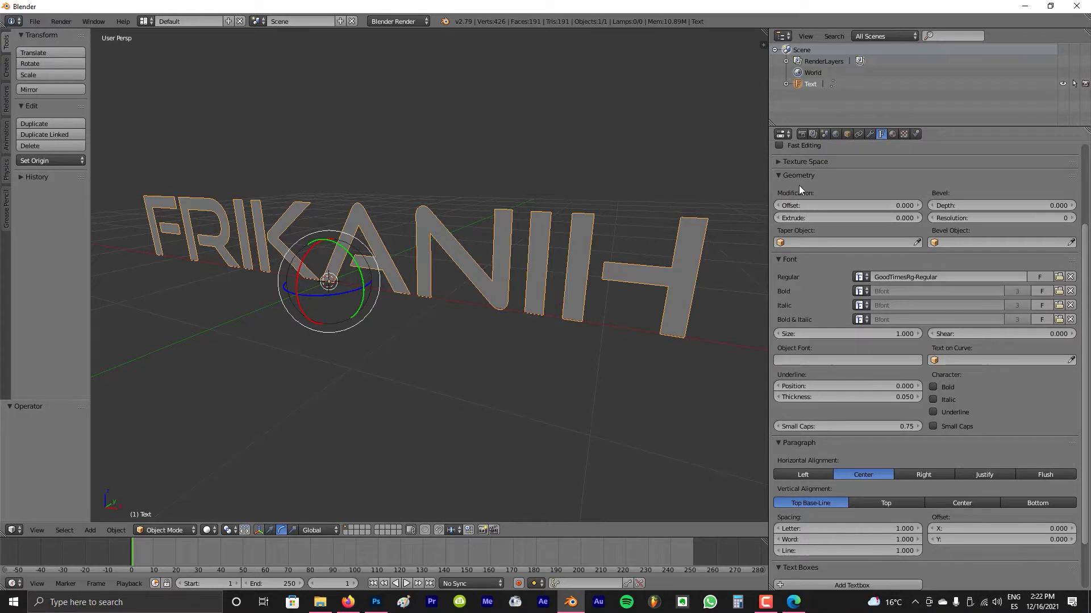
left_click_drag(799, 219, 830, 219)
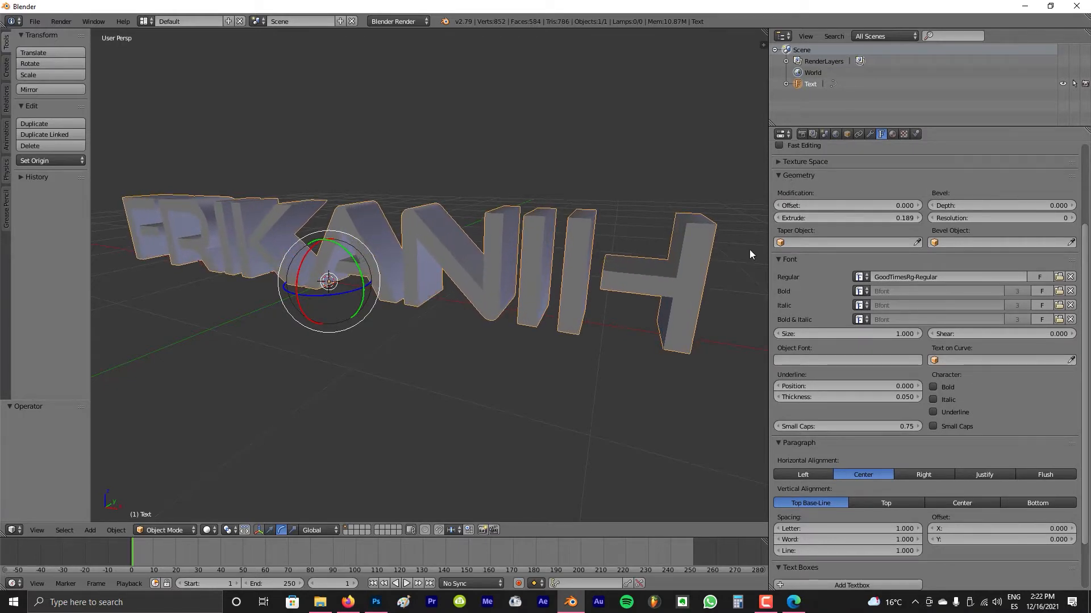
middle_click_drag(536, 354, 482, 363)
left_click_drag(892, 218, 886, 218)
middle_click_drag(741, 301, 509, 323)
Duplicate the extruded text, keeping the copy exactly in place over the original
scroll(509, 318, "down", 5)
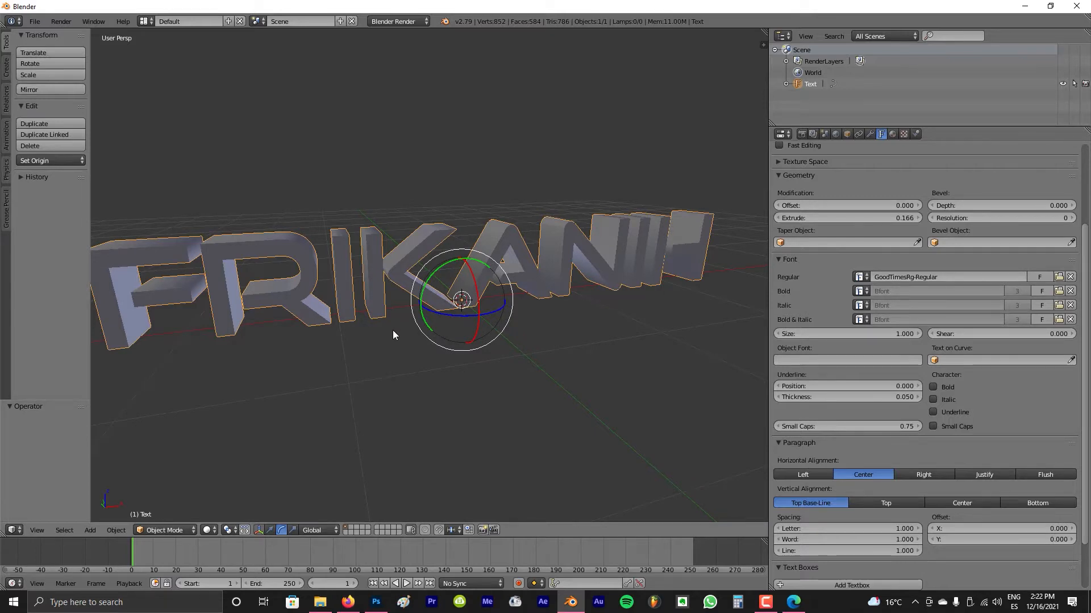
key("shift+d")
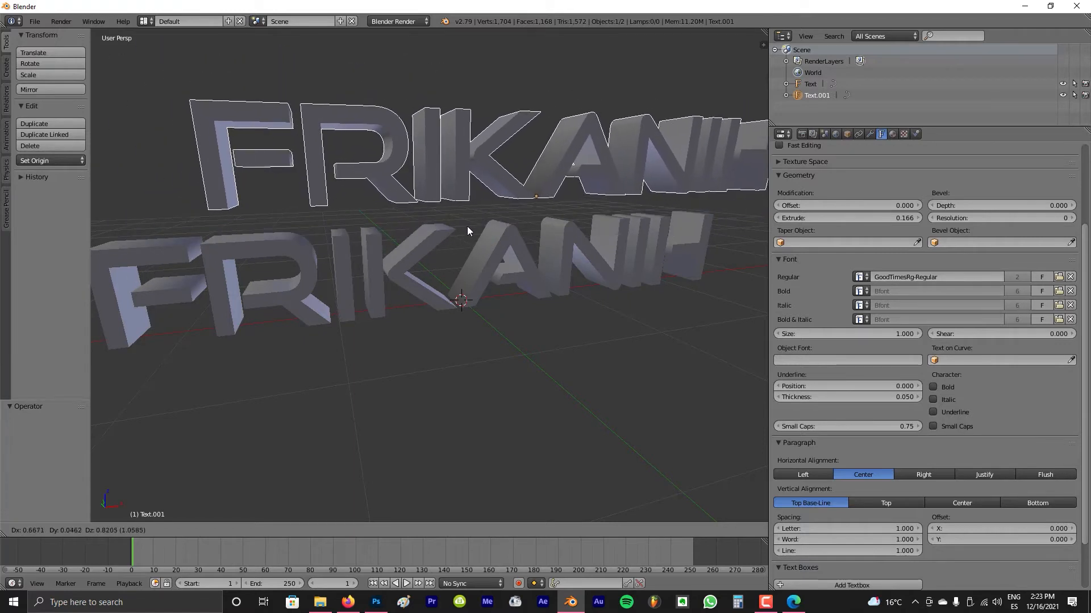
key("Escape")
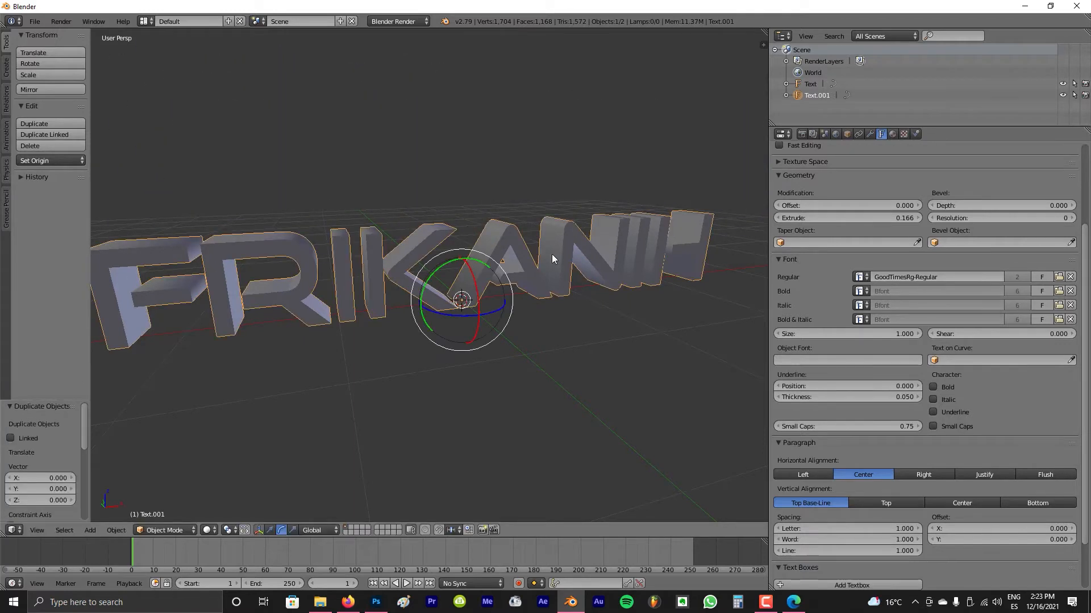
middle_click_drag(437, 253, 483, 285)
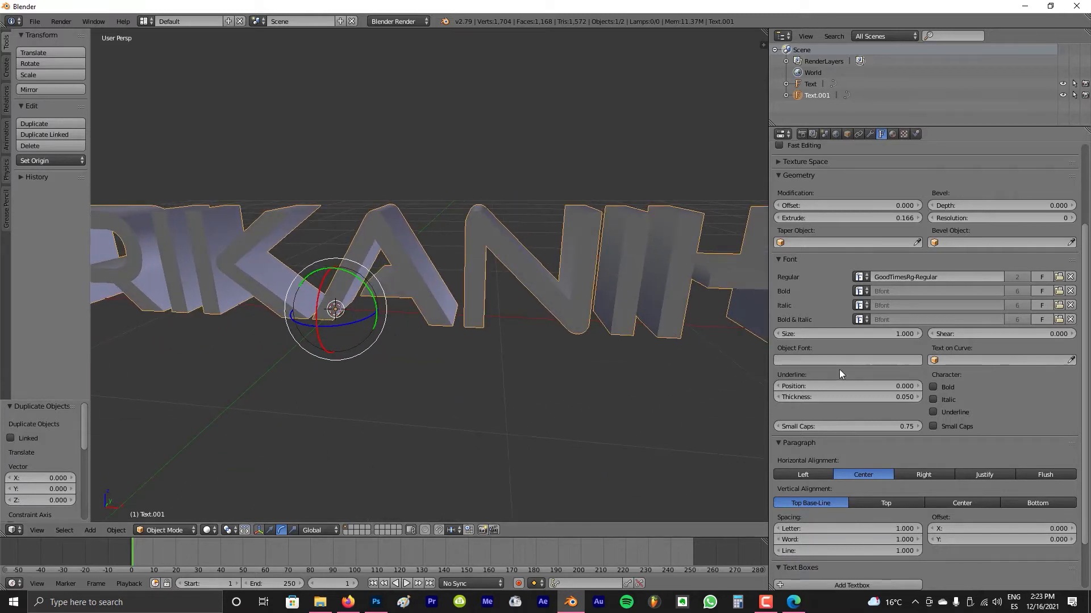
middle_click_drag(967, 370, 1005, 494)
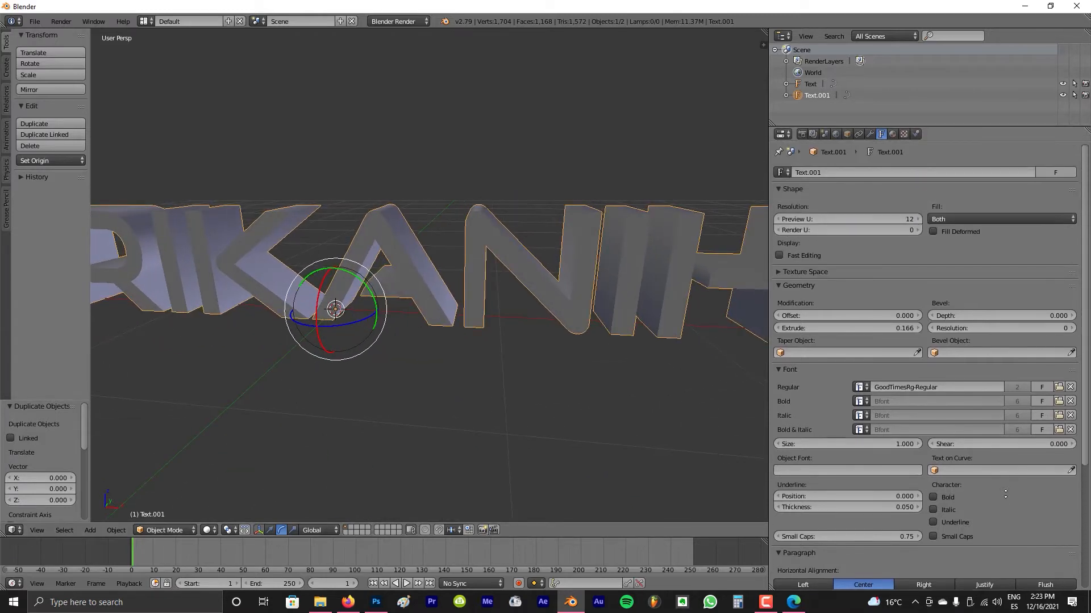
Set the duplicated text's fill mode to None, keeping the copy in place over the original
left_click(956, 217)
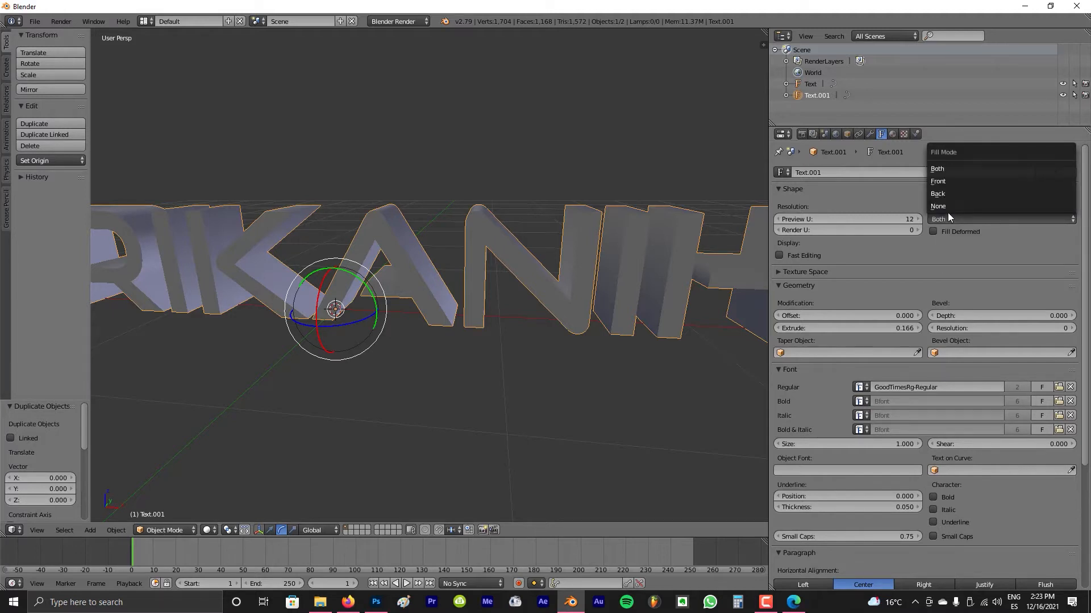
left_click(941, 207)
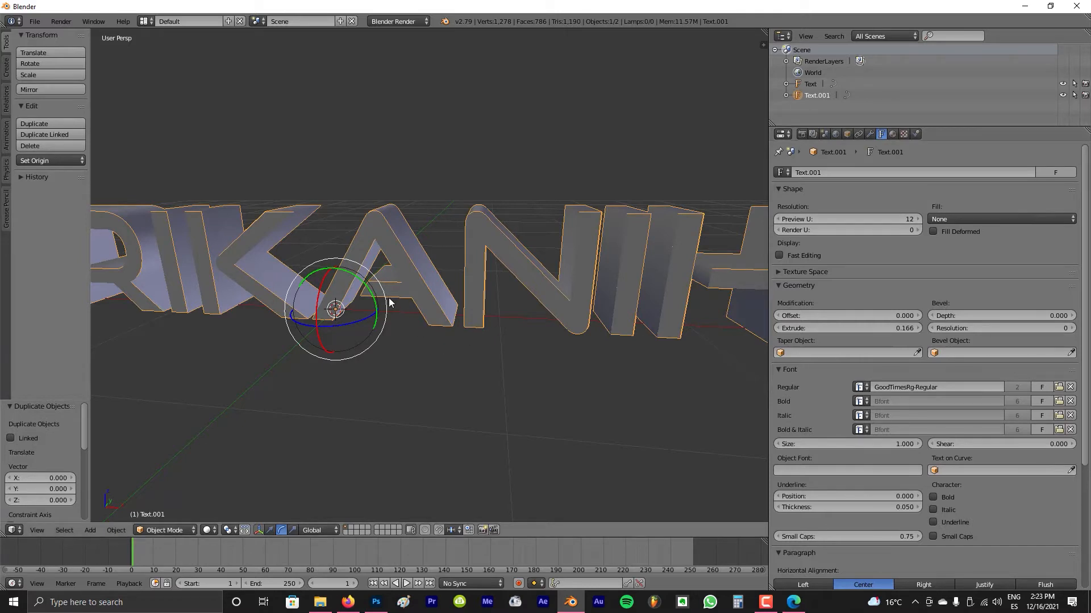
key("g")
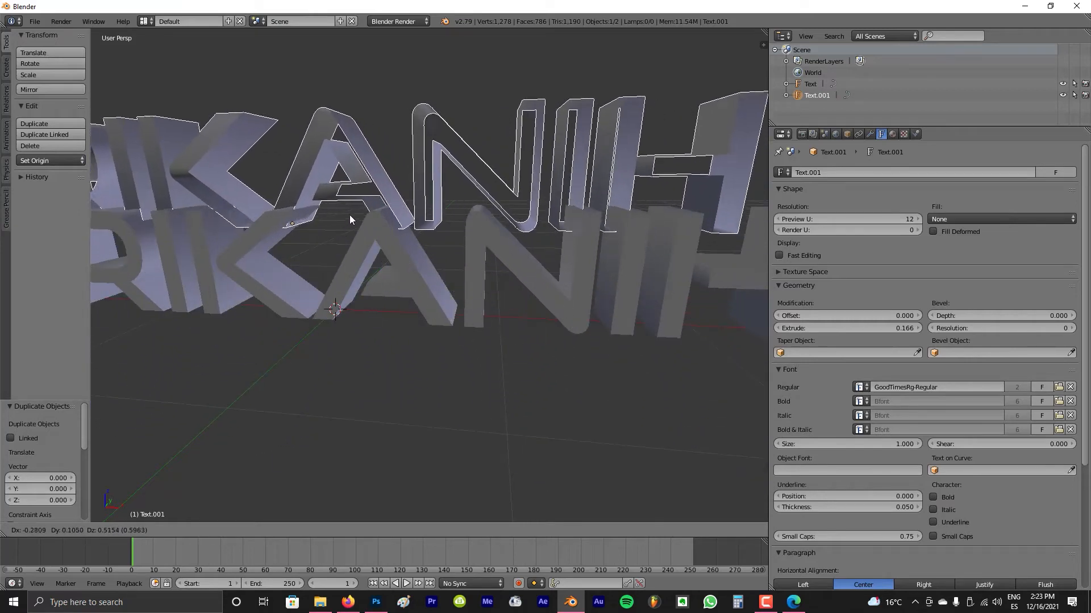
left_click(401, 274)
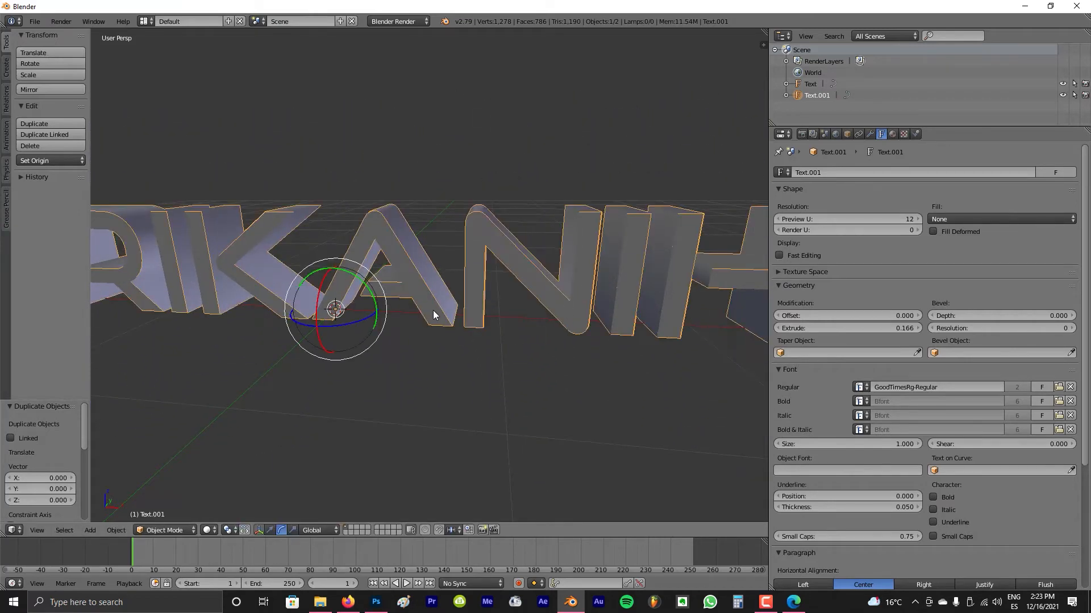
Give the unfilled text copy a bevel depth of 0.005
scroll(435, 311, "up", 5)
middle_click_drag(436, 311, 298, 327)
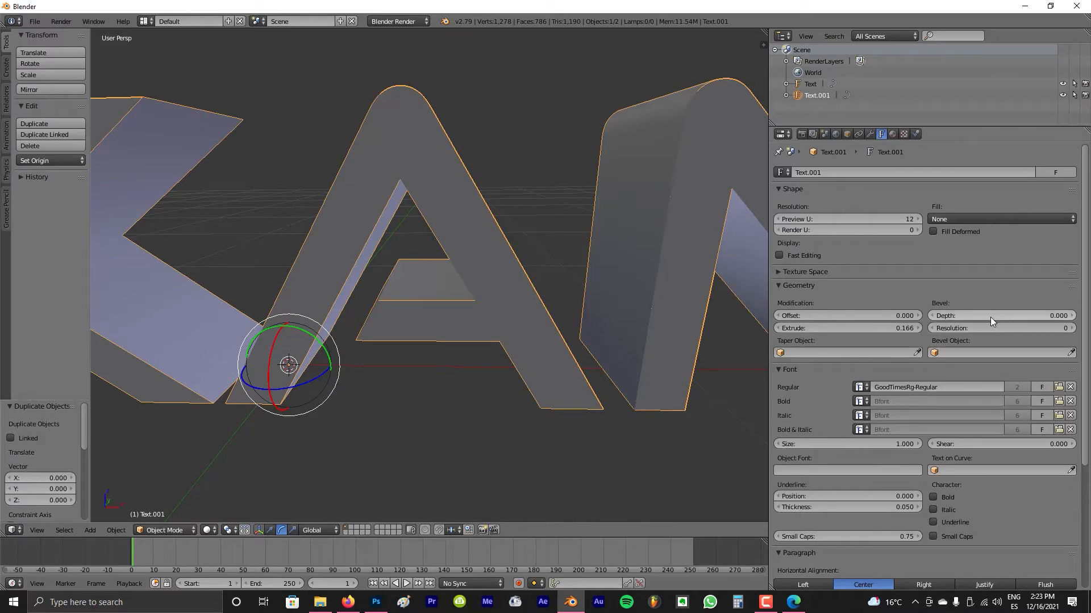
left_click_drag(990, 317, 999, 317)
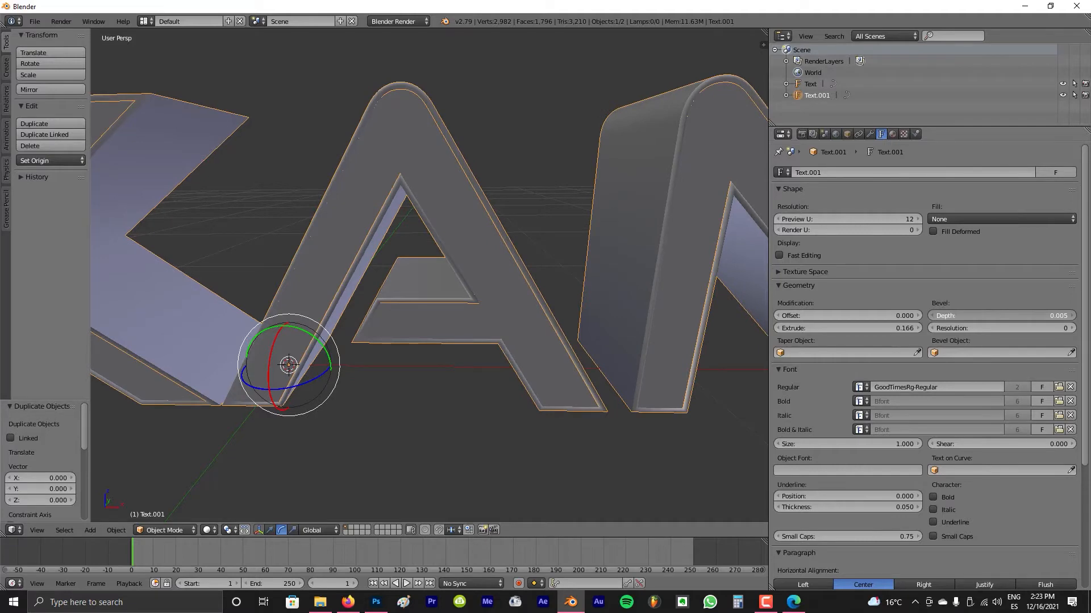
middle_click_drag(514, 367, 537, 371)
scroll(517, 368, "up", 4)
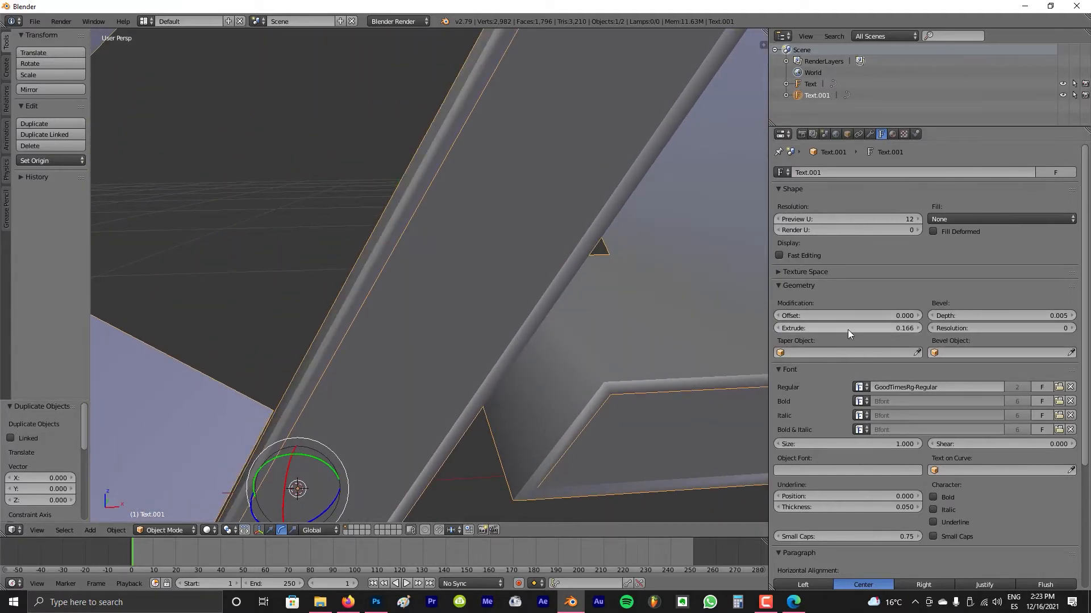
Set the unfilled copy's Extrude value to 0.181
left_click_drag(847, 329, 856, 329)
scroll(478, 274, "down", 4)
mouse_move(478, 275)
middle_mouse_down()
mouse_move(456, 271)
mouse_move(476, 275)
middle_mouse_up()
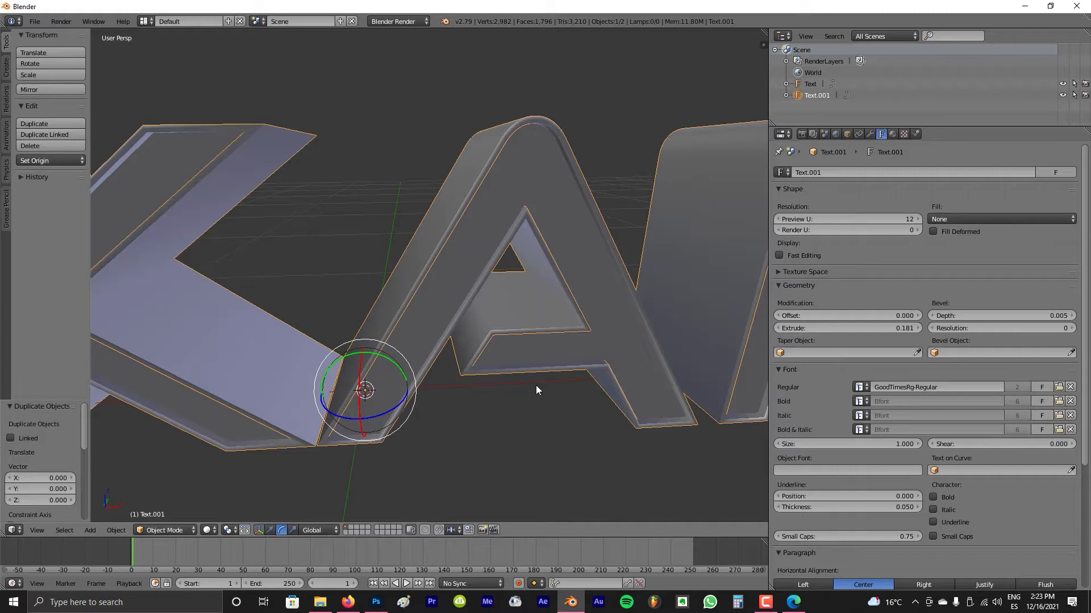
Duplicate the bevelled outline in place and set the new copy's bevel depth to 0.023 and Extrude to 0.157
key("shift+d")
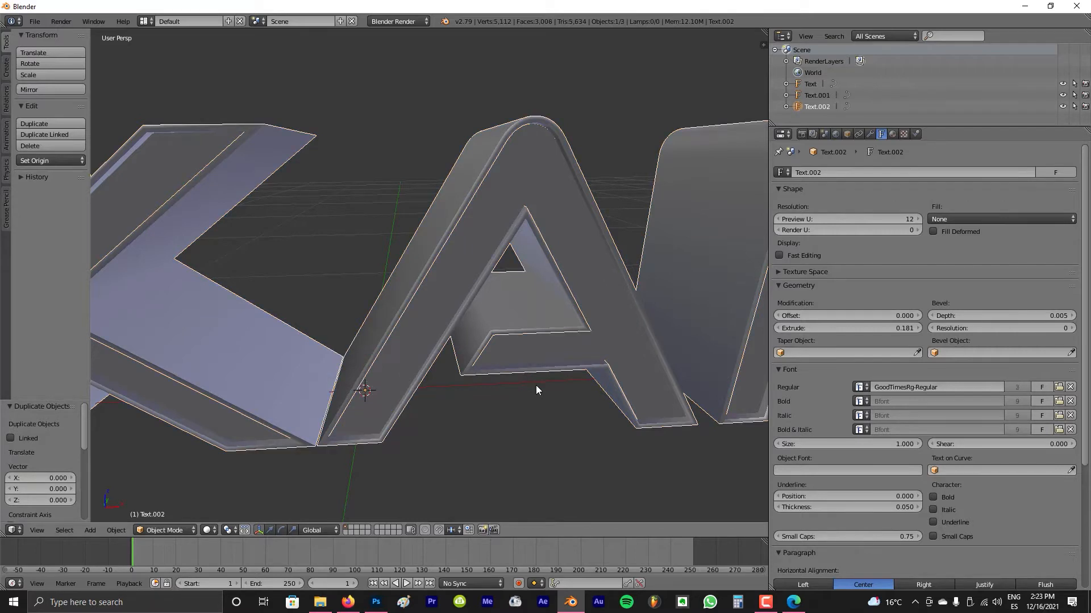
right_click(513, 374)
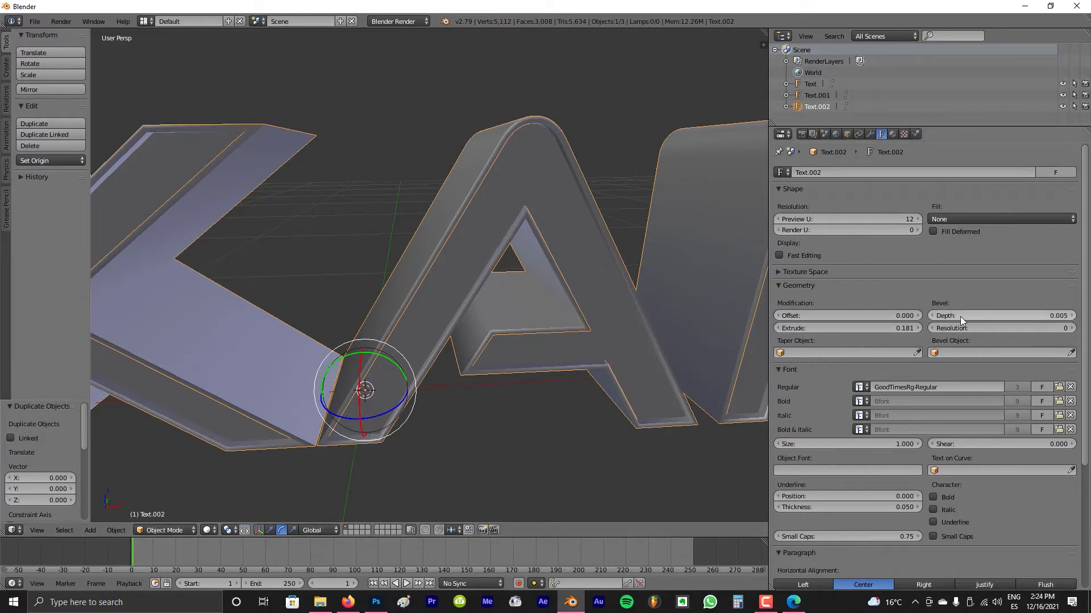
left_click_drag(960, 316, 1000, 316)
left_click_drag(888, 329, 854, 329)
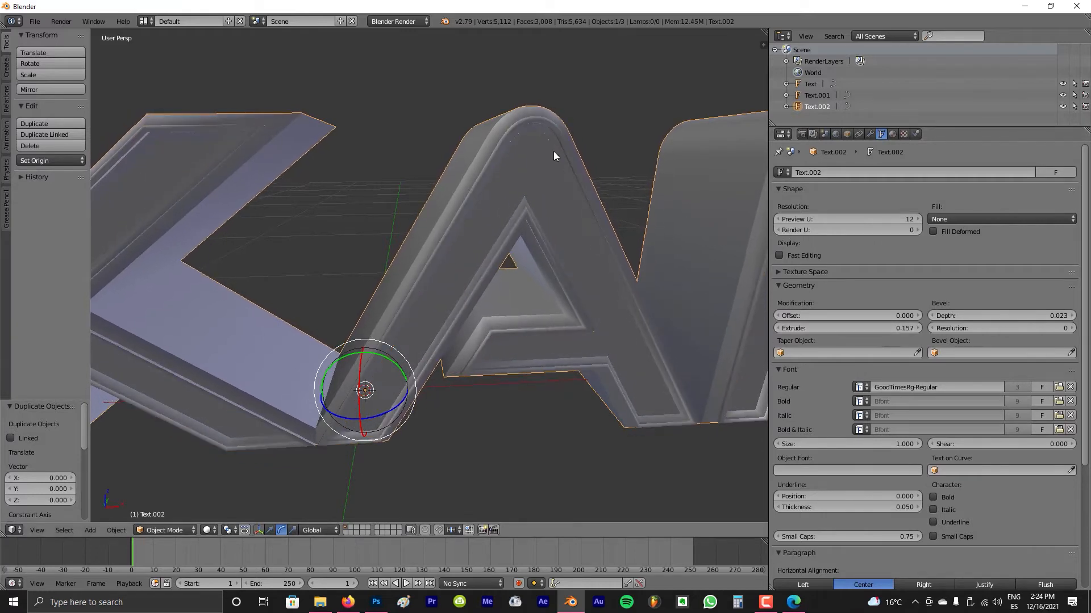
Deselect everything and examine the layered outlines along the letters' edges from several angles
scroll(553, 152, "up", 5)
middle_click_drag(553, 153, 547, 161)
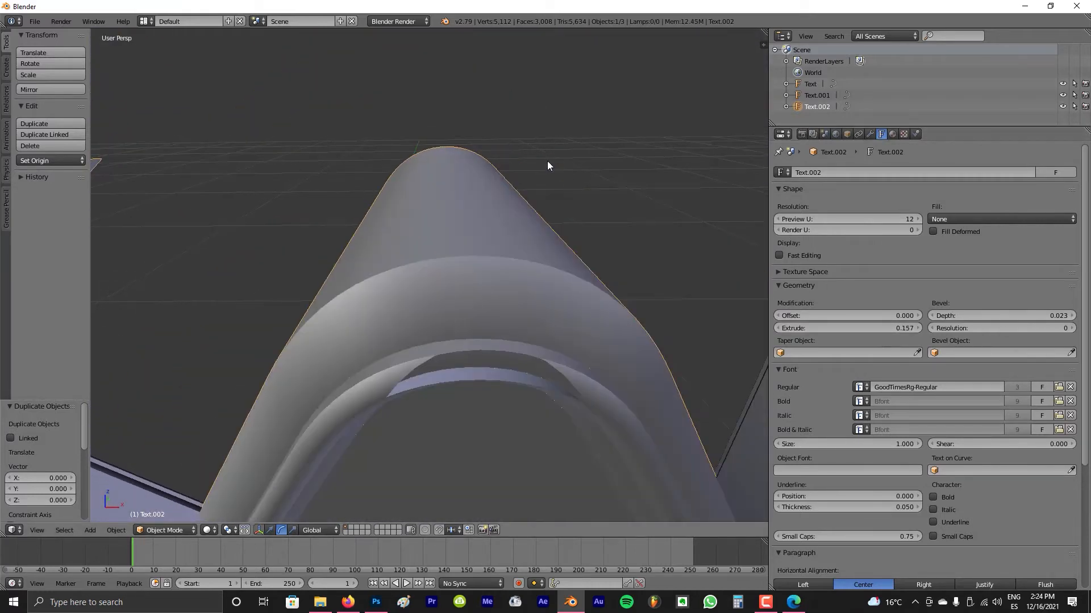
scroll(548, 162, "down", 3)
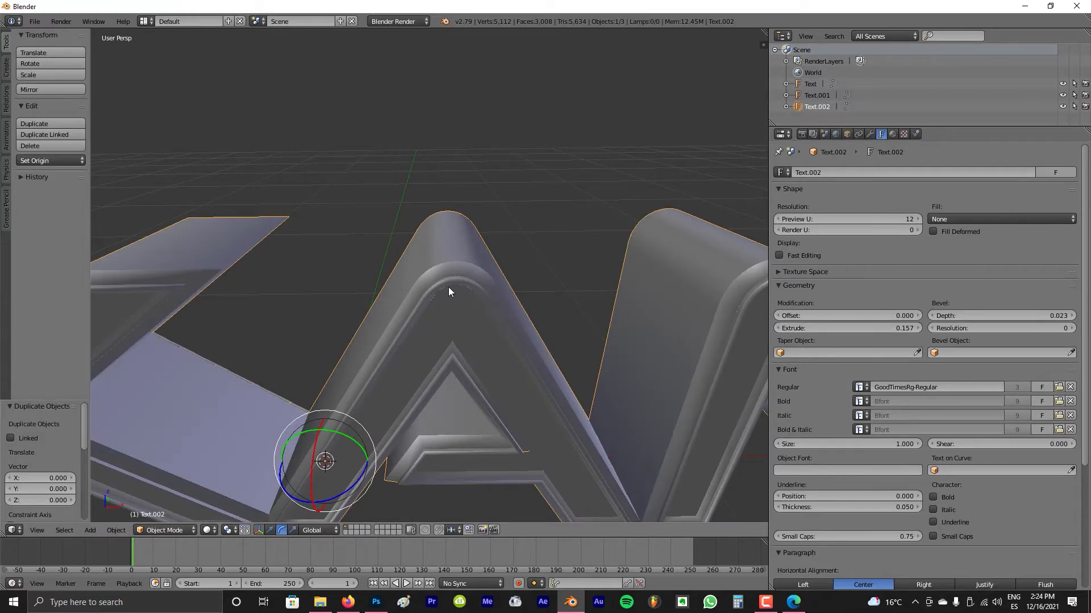
scroll(448, 287, "down", 5)
key("a")
middle_click_drag(354, 339, 513, 277)
scroll(394, 255, "up", 5)
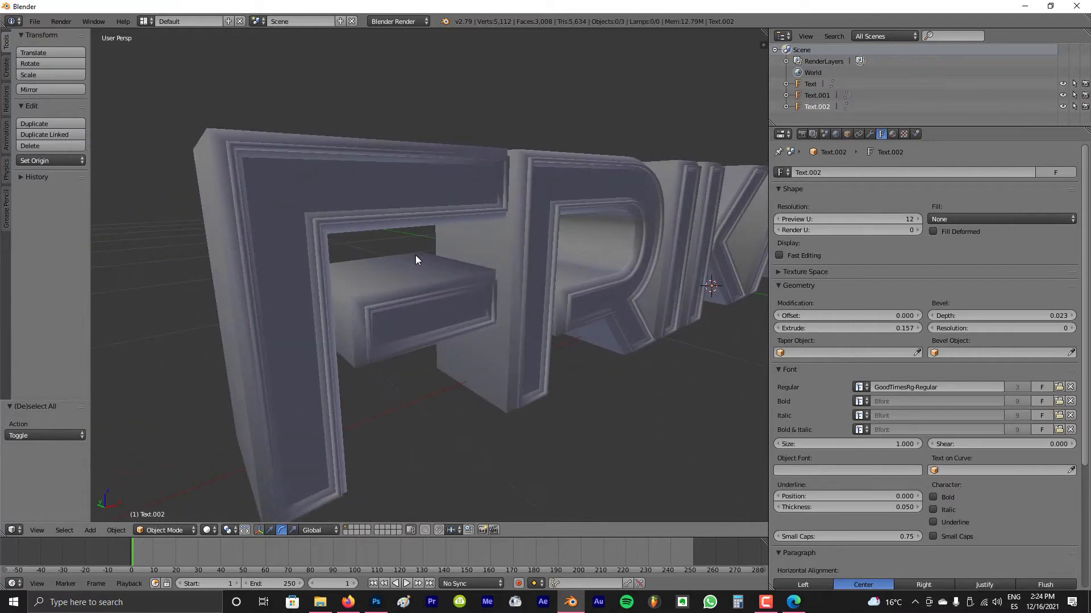
middle_click_drag(415, 255, 351, 251)
scroll(351, 251, "down", 4)
middle_click_drag(418, 250, 428, 250)
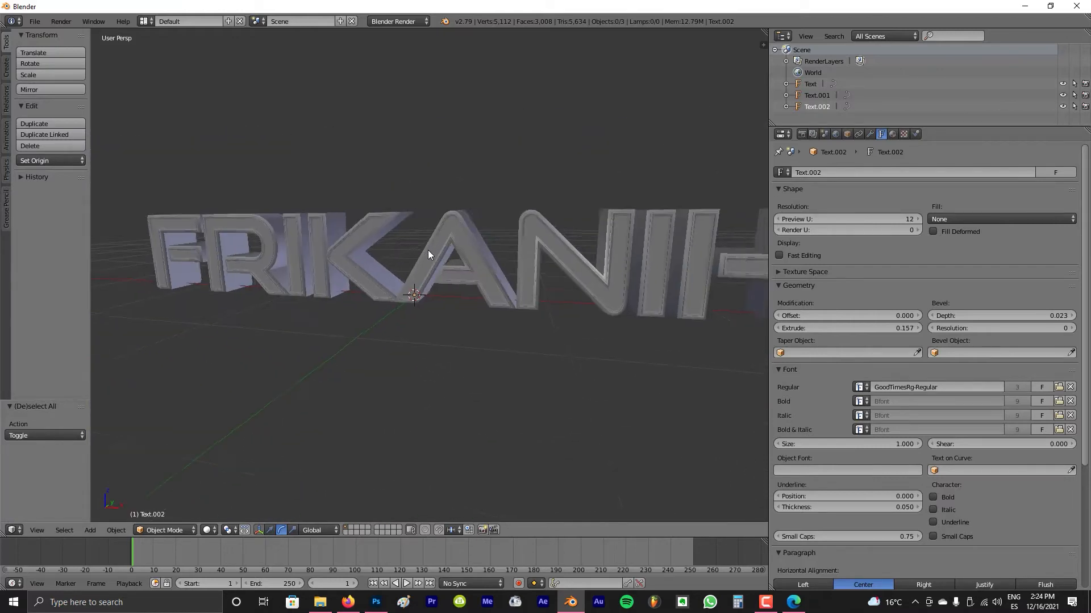
scroll(421, 251, "down", 2)
middle_click_drag(415, 255, 419, 261)
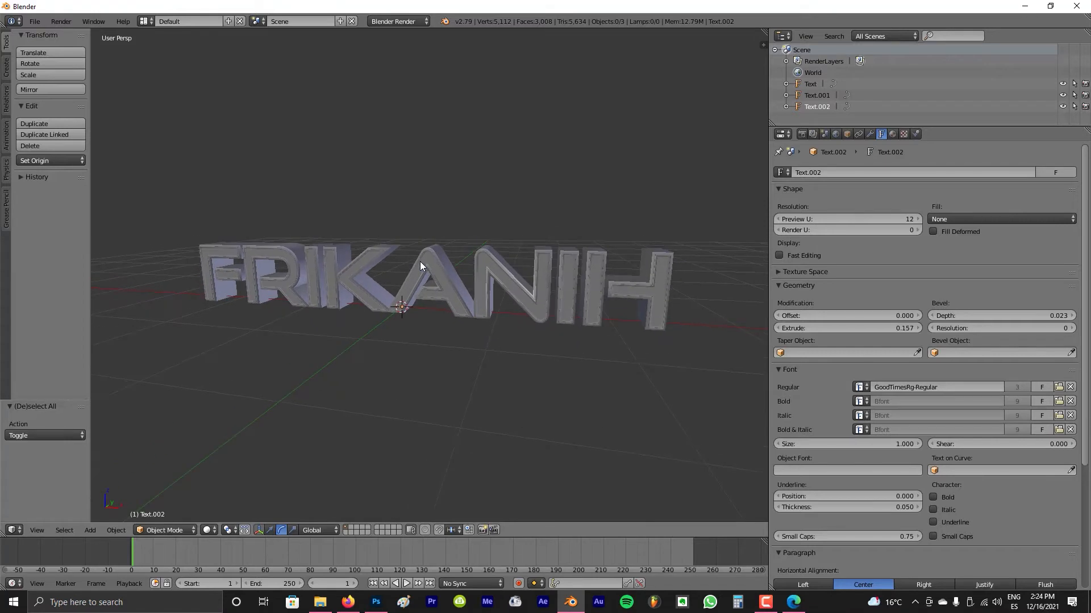
scroll(414, 284, "up", 4)
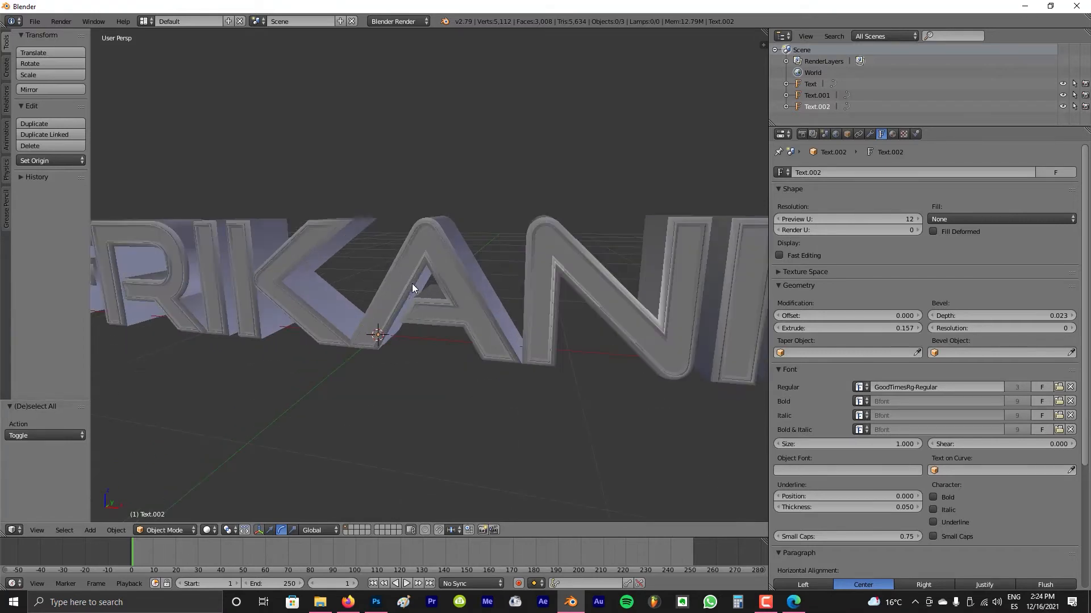
scroll(413, 284, "down", 3)
scroll(398, 286, "up", 2)
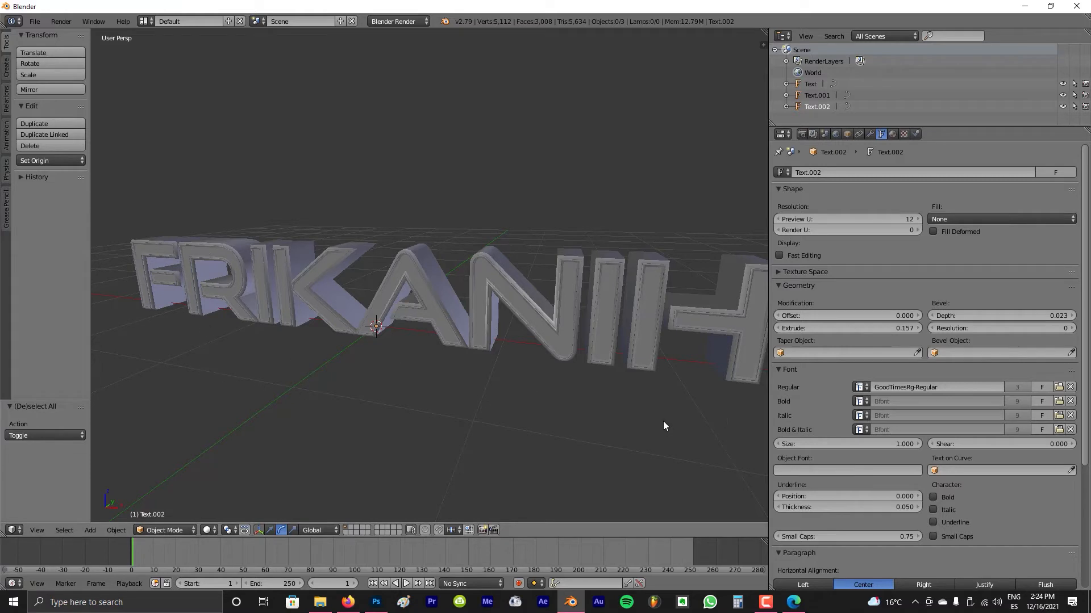
scroll(397, 273, "down", 2)
middle_click_drag(408, 271, 301, 261)
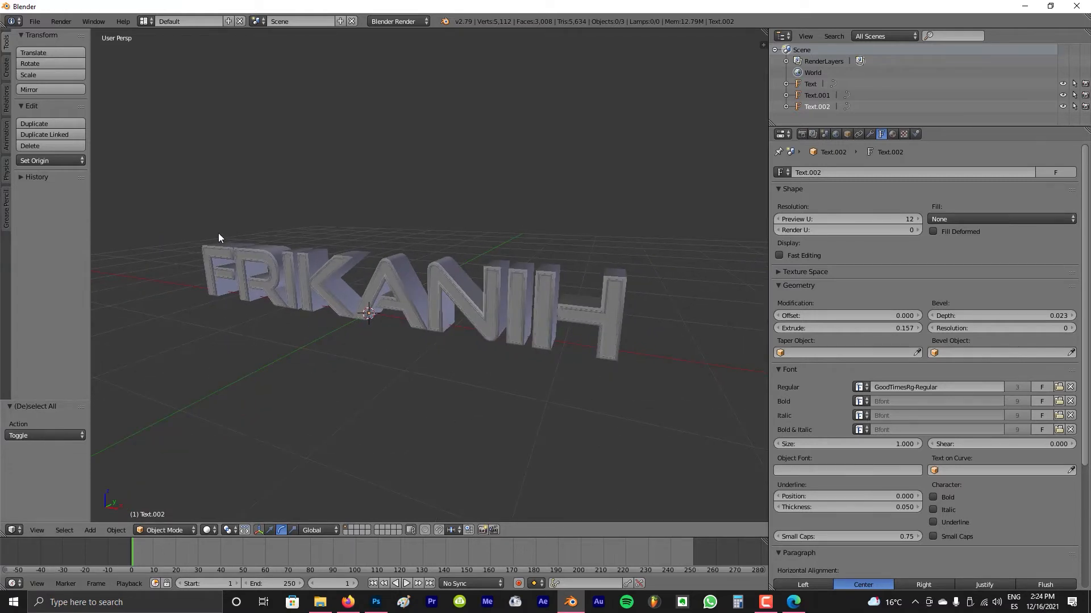
middle_click_drag(383, 277, 484, 271)
Select all three text objects and convert them to meshes
key("a")
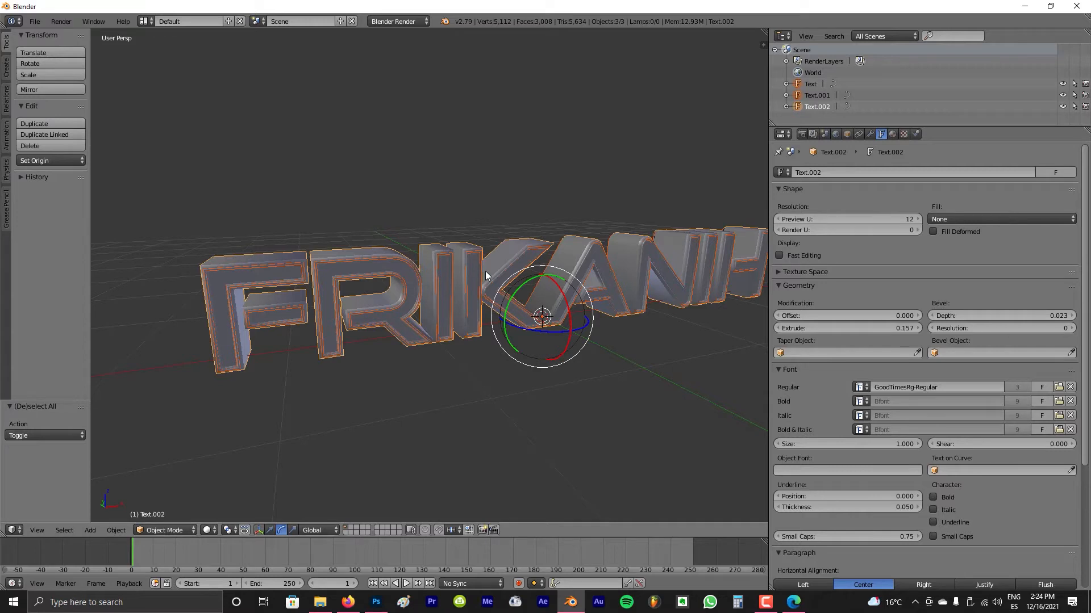
middle_click_drag(493, 216, 574, 232)
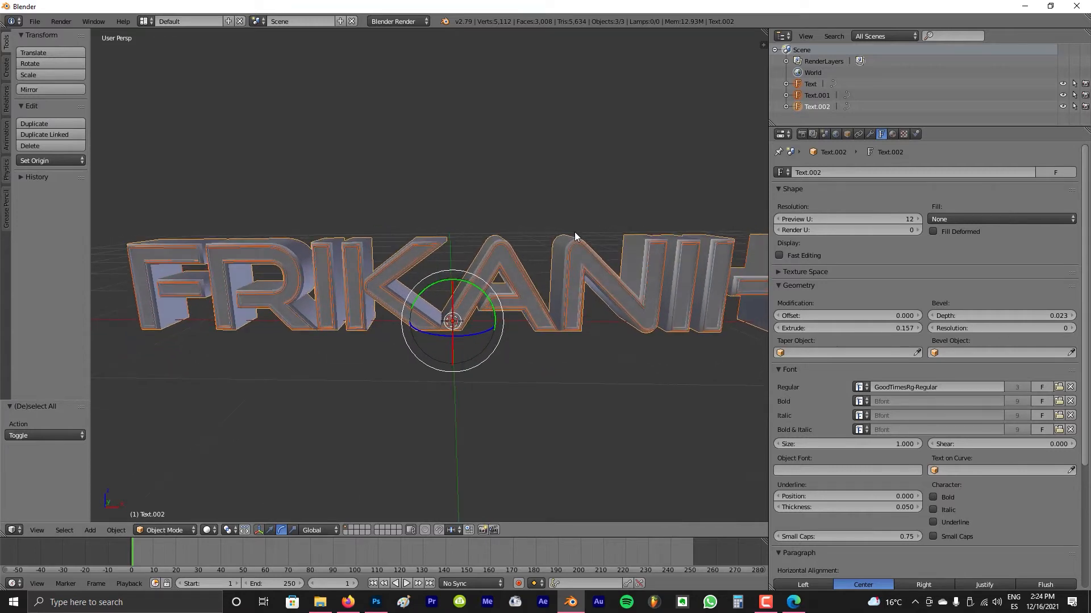
key("alt+c")
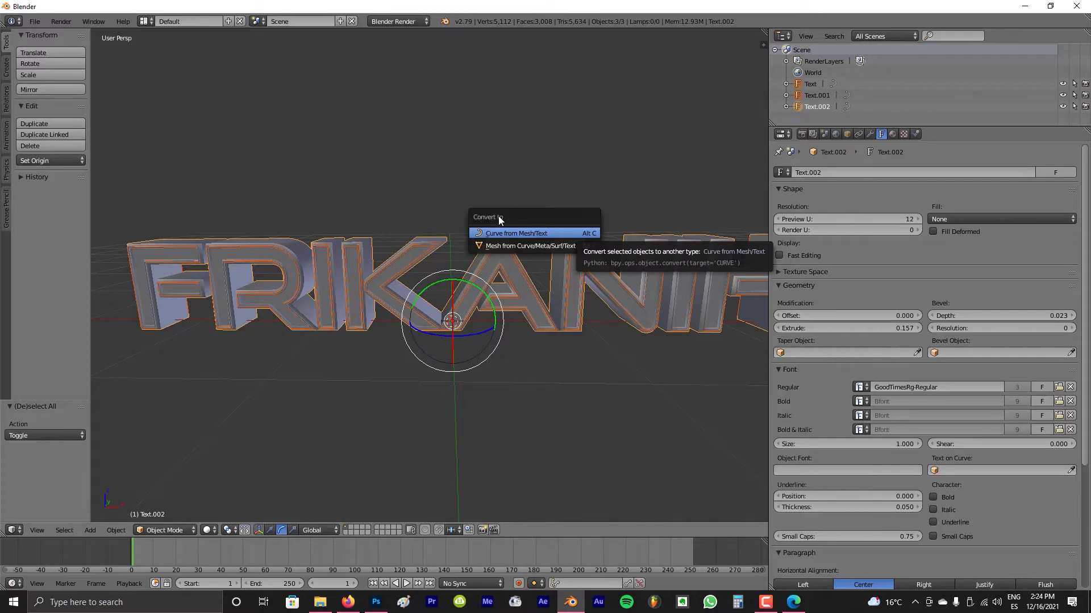
left_click(510, 246)
scroll(506, 248, "up", 3)
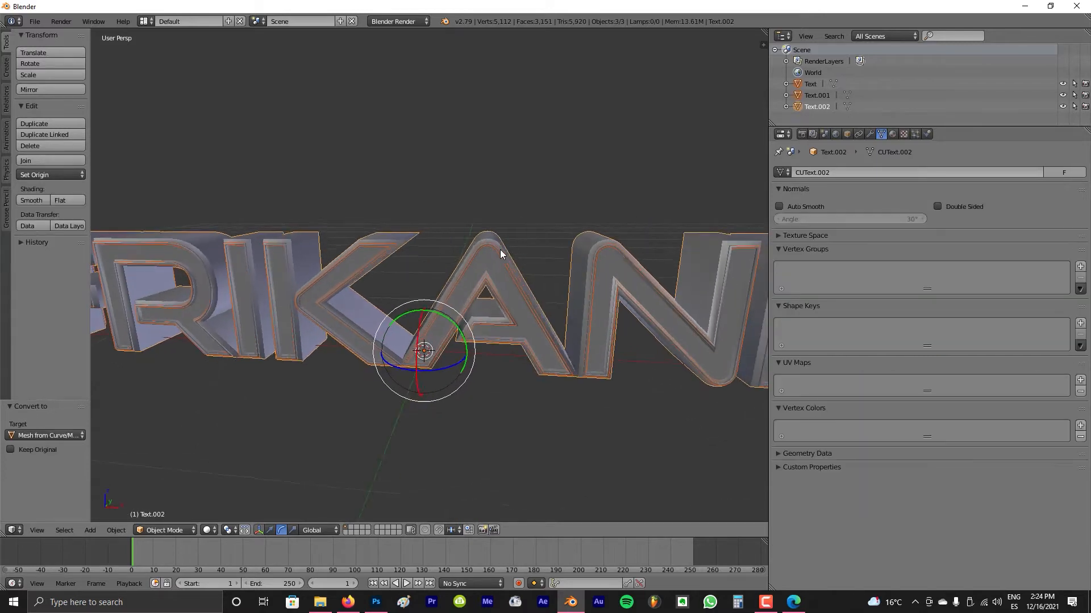
Try moving individual vertices of the outer outline mesh on the inner curve of the R
middle_click_drag(500, 250, 336, 243)
right_click(386, 240)
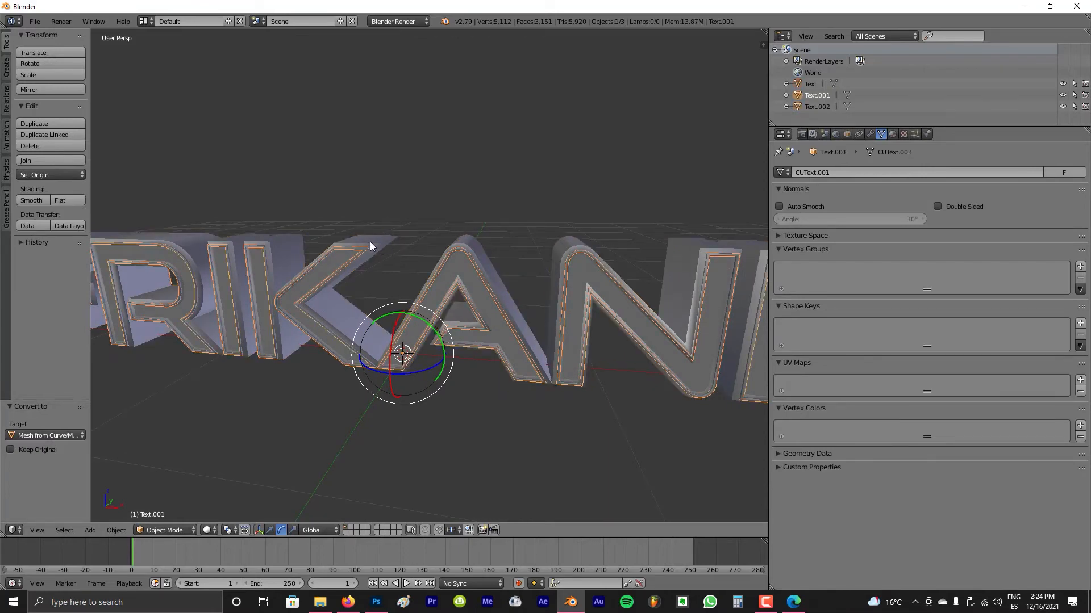
right_click(369, 245)
middle_click_drag(461, 250, 347, 309)
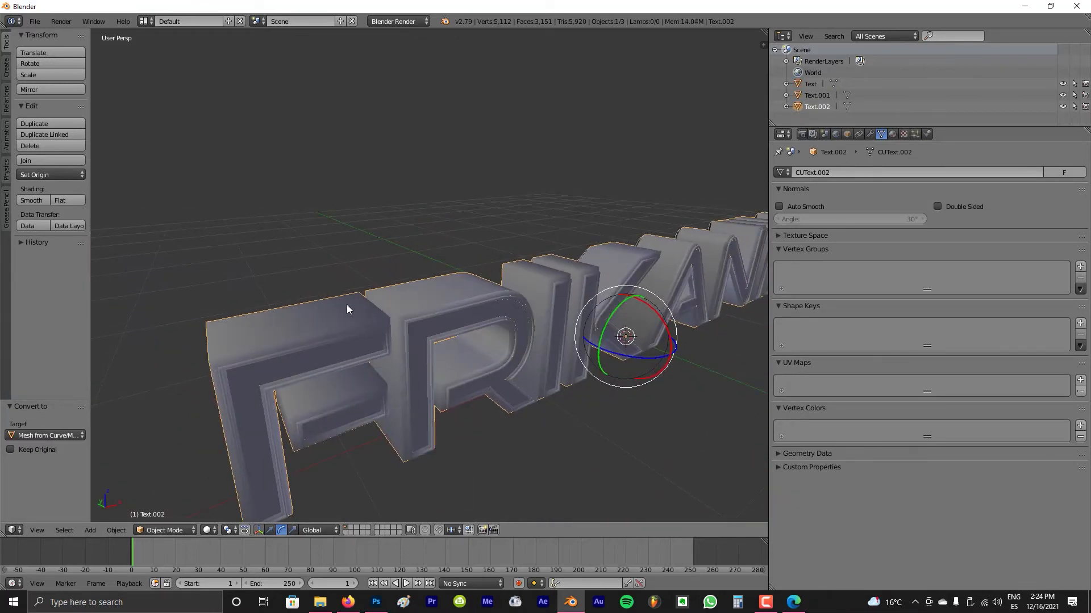
right_click(485, 315)
right_click(437, 290)
mouse_move(478, 286)
middle_mouse_down()
mouse_move(523, 259)
mouse_move(455, 253)
mouse_move(534, 262)
mouse_move(489, 277)
middle_mouse_up()
key("Tab")
scroll(511, 271, "up", 5)
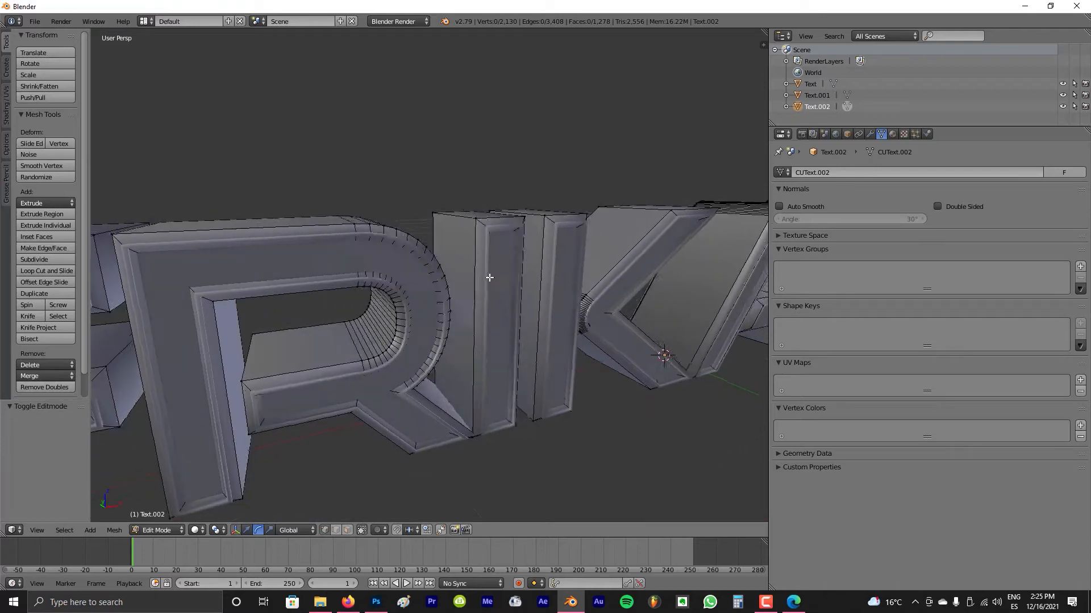
scroll(489, 278, "up", 5)
right_click(337, 349)
key("g")
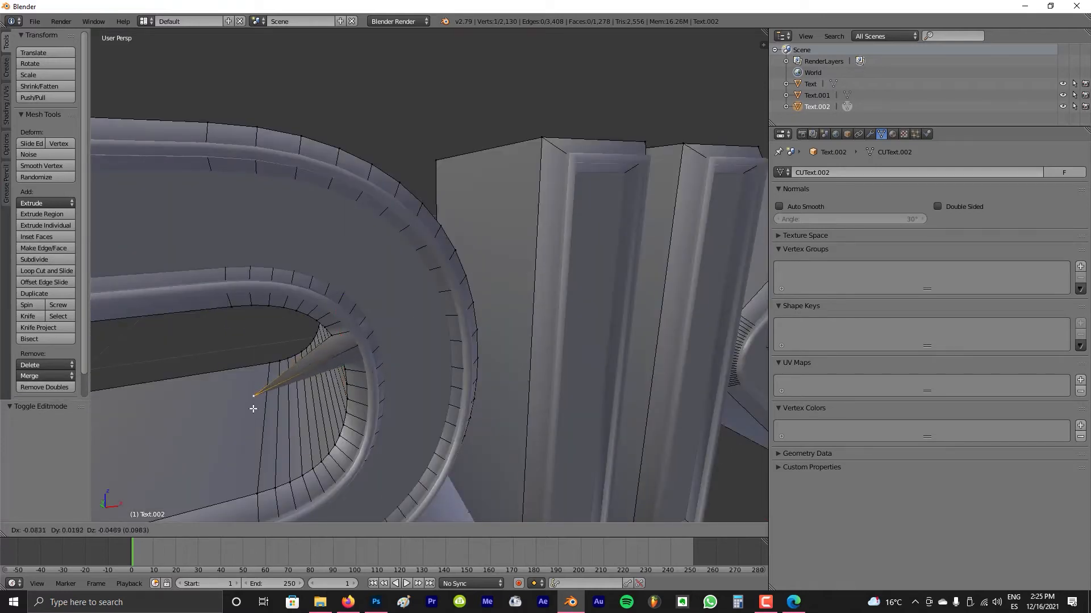
right_click(256, 370)
right_click(348, 372)
key("g")
right_click(257, 402)
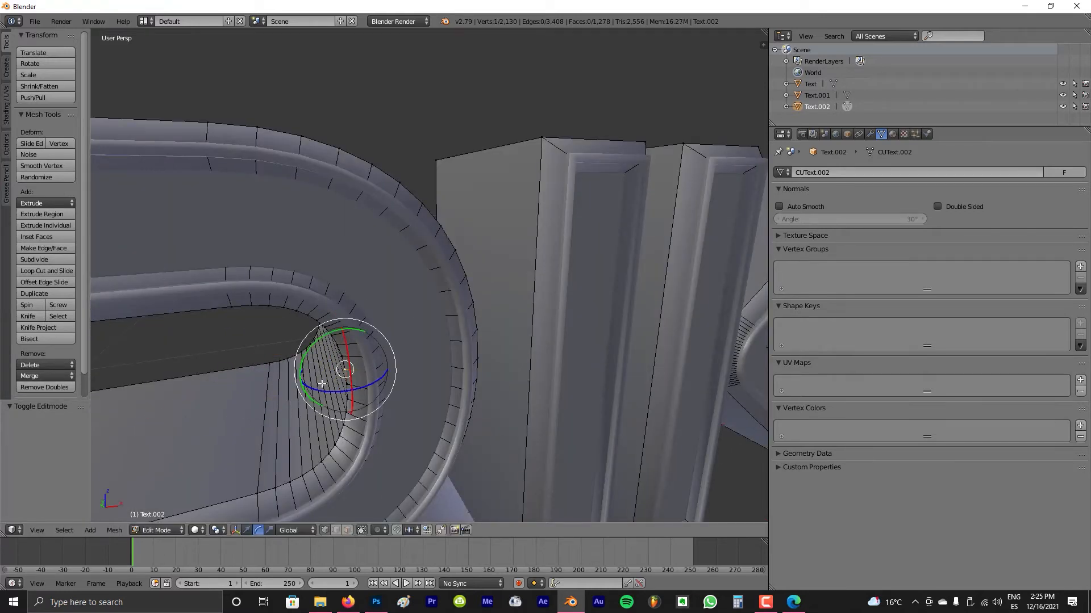
scroll(321, 384, "down", 8)
middle_click_drag(627, 284, 534, 276)
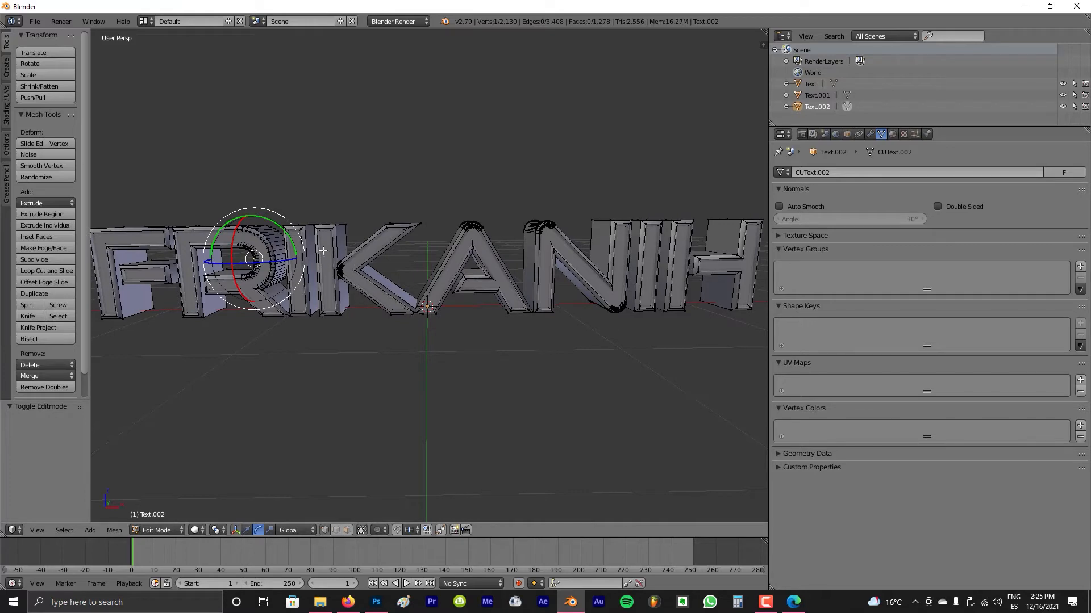
key("Tab")
Join the outer and inner outline meshes into a single object, leaving the filled text separate
mouse_move(325, 245)
middle_mouse_down()
mouse_move(384, 260)
mouse_move(309, 254)
mouse_move(336, 254)
middle_mouse_up()
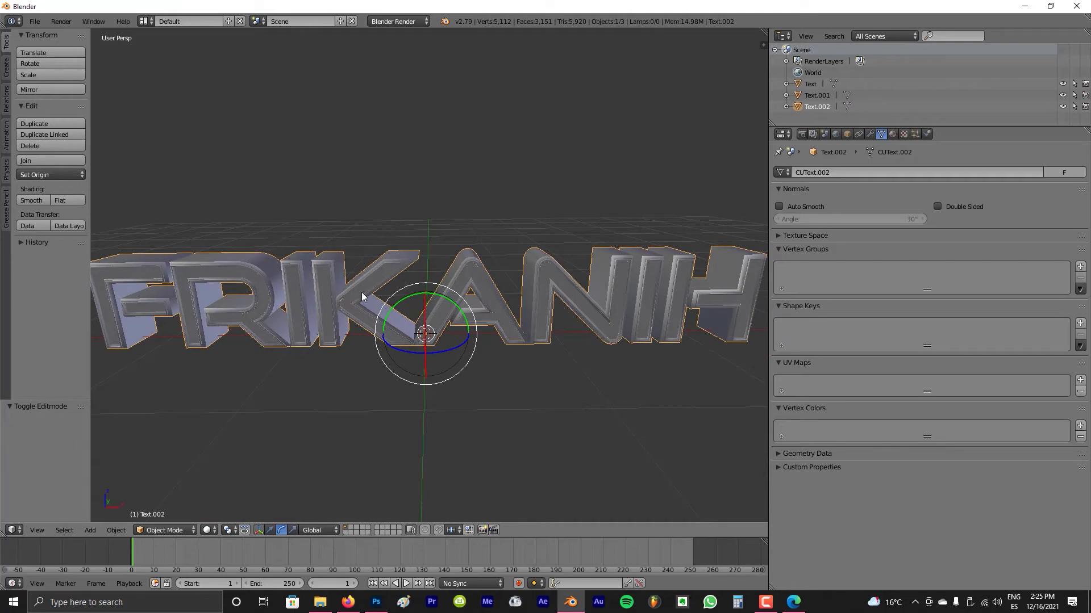
middle_click_drag(362, 296, 397, 265)
scroll(397, 264, "down", 2)
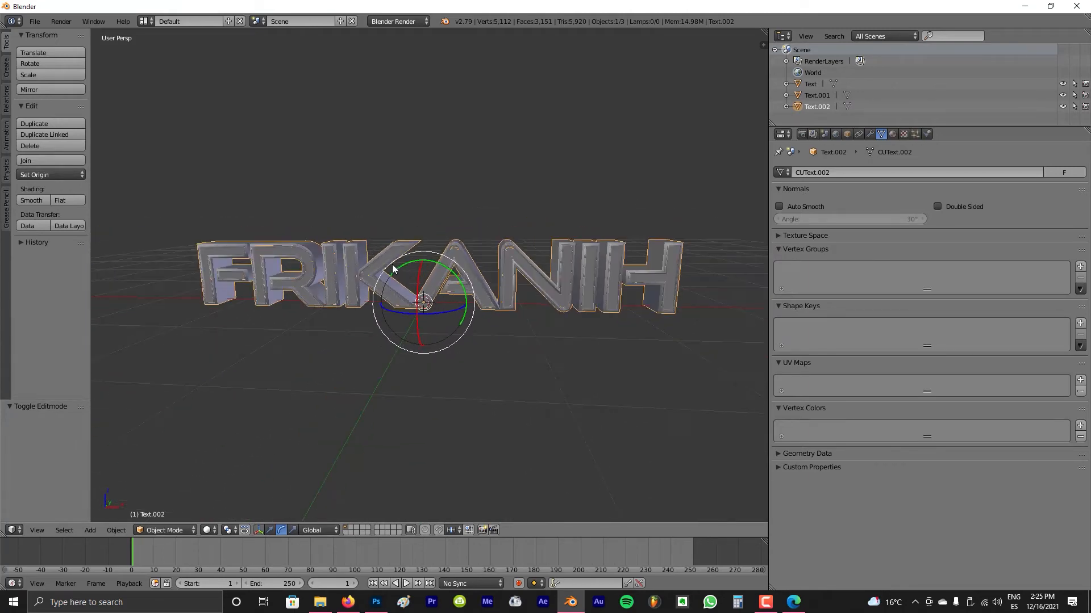
scroll(534, 267, "up", 6)
middle_click_drag(534, 266, 516, 269)
scroll(516, 269, "up", 3)
middle_click_drag(350, 189, 359, 193)
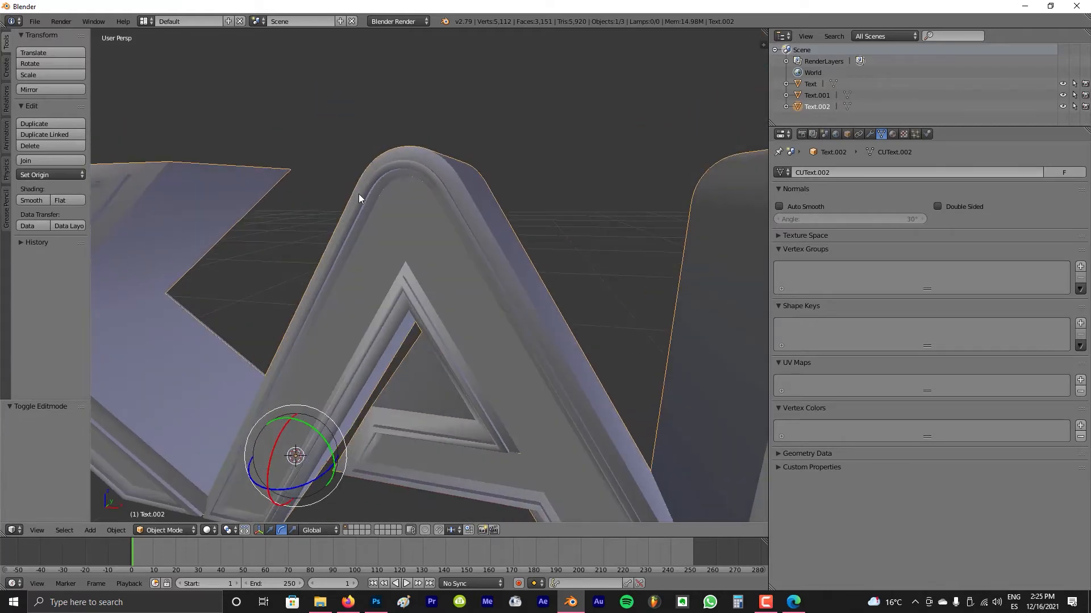
key("g")
right_click(414, 149)
right_click(385, 169, "shift")
right_click(424, 148)
right_click(382, 171, "shift")
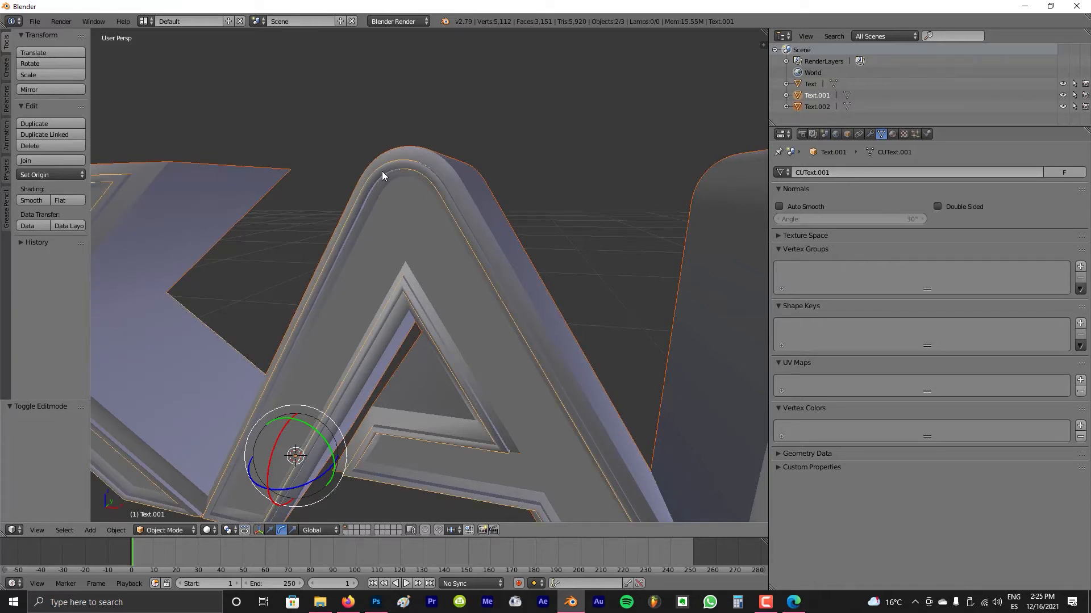
key("ctrl+j")
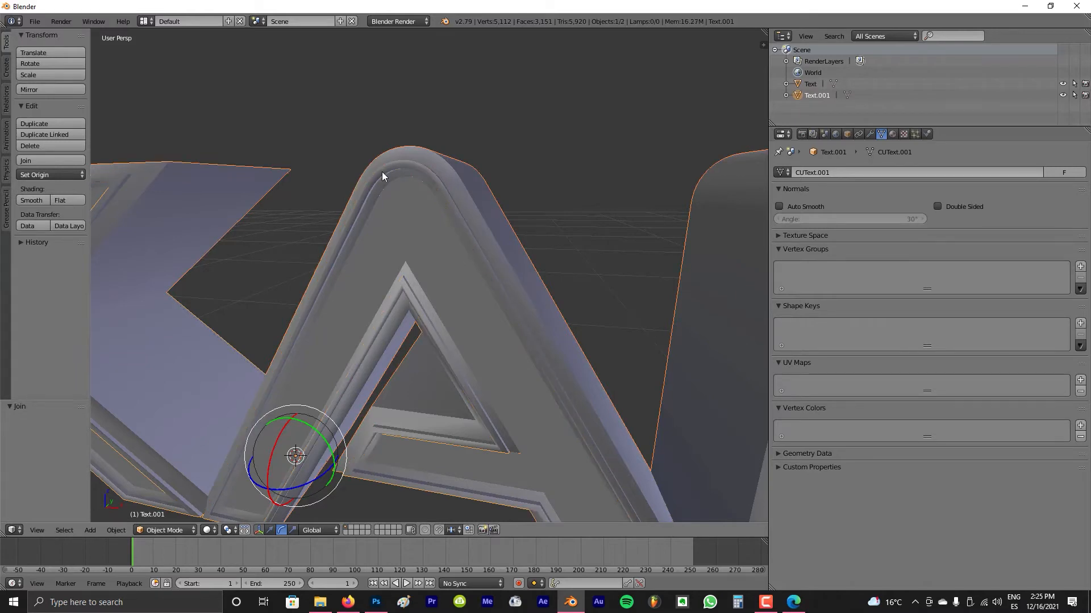
Inspect the joined outline mesh in Edit Mode with all of its geometry selected, finishing in Object Mode
key("Tab")
key("a")
middle_click_drag(395, 206, 280, 194)
scroll(448, 268, "down", 4)
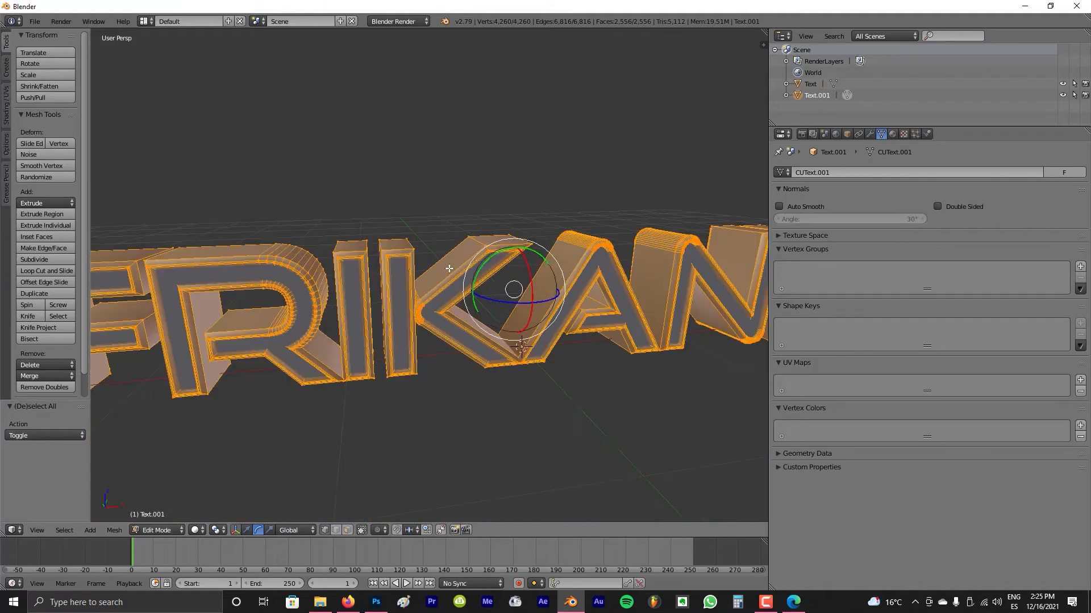
middle_click_drag(564, 280, 537, 277)
key("Tab")
scroll(526, 275, "up", 2)
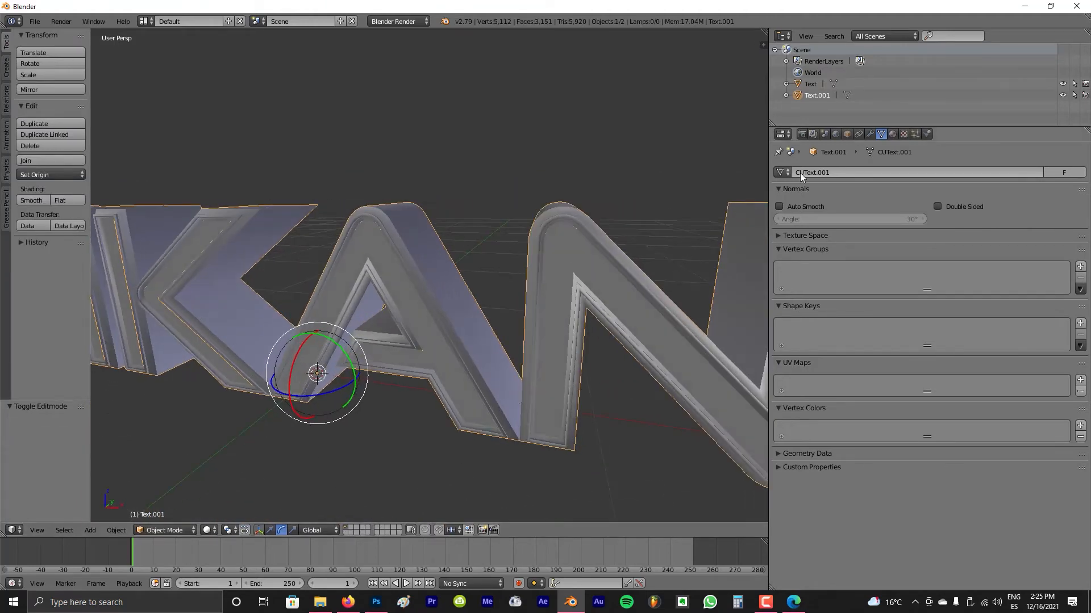
Show the outline object's material settings and set the viewport shading to Texture
left_click(893, 135)
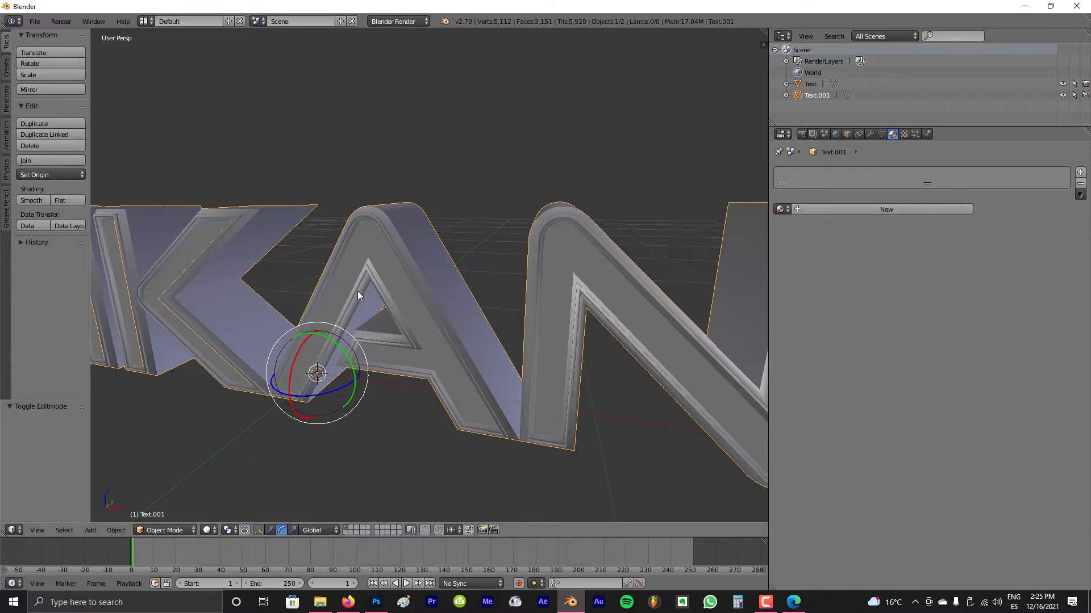
middle_click_drag(318, 355, 322, 376)
left_click(211, 530)
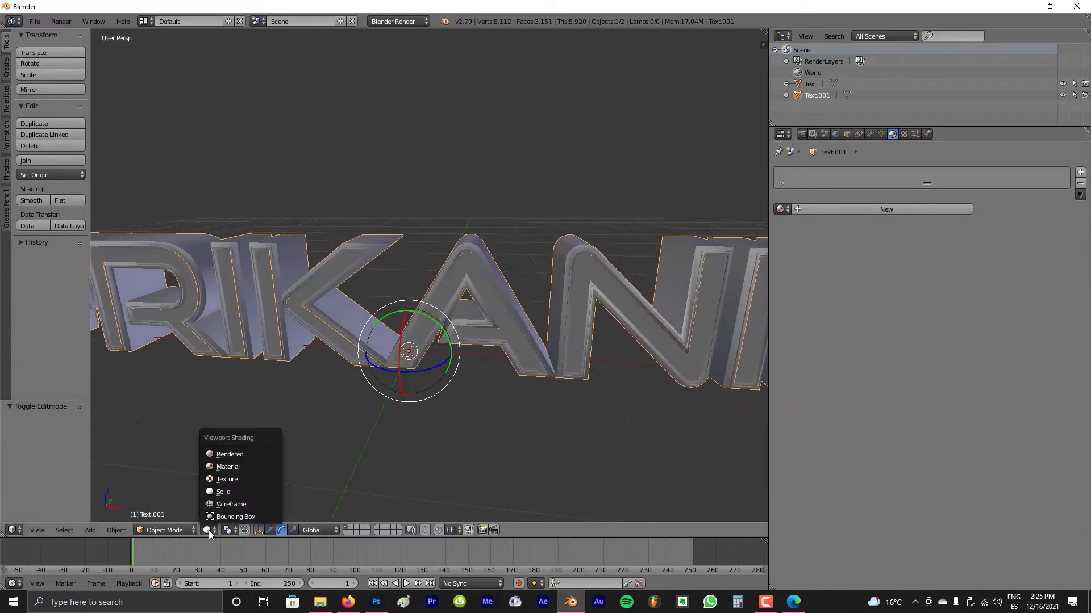
left_click(229, 480)
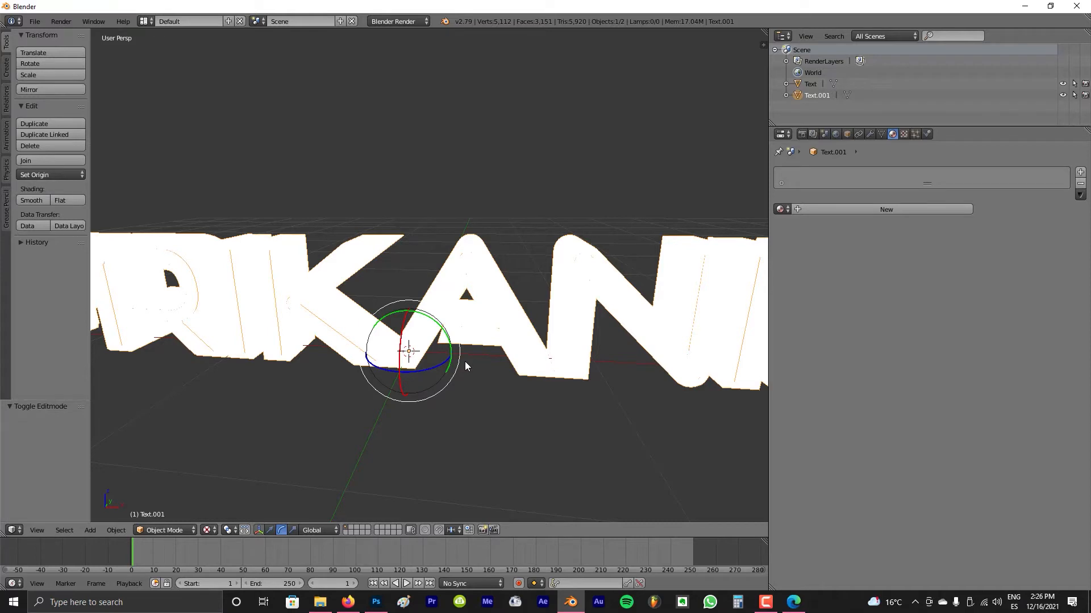
Set the 3D view's material shading mode to GLSL
key("n")
scroll(737, 444, "down", 8)
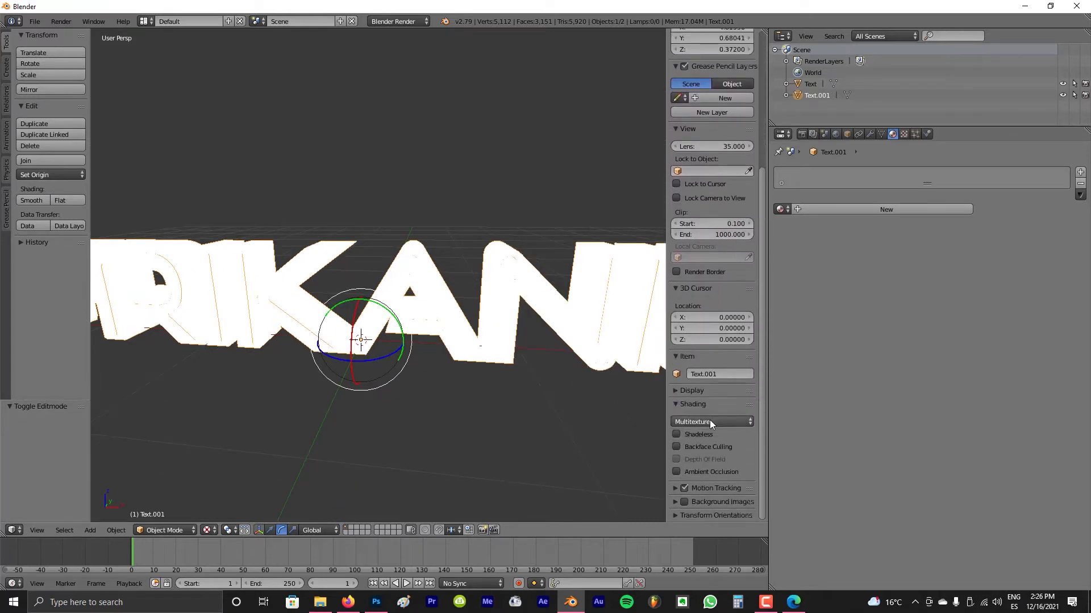
left_click(710, 420)
left_click(689, 396)
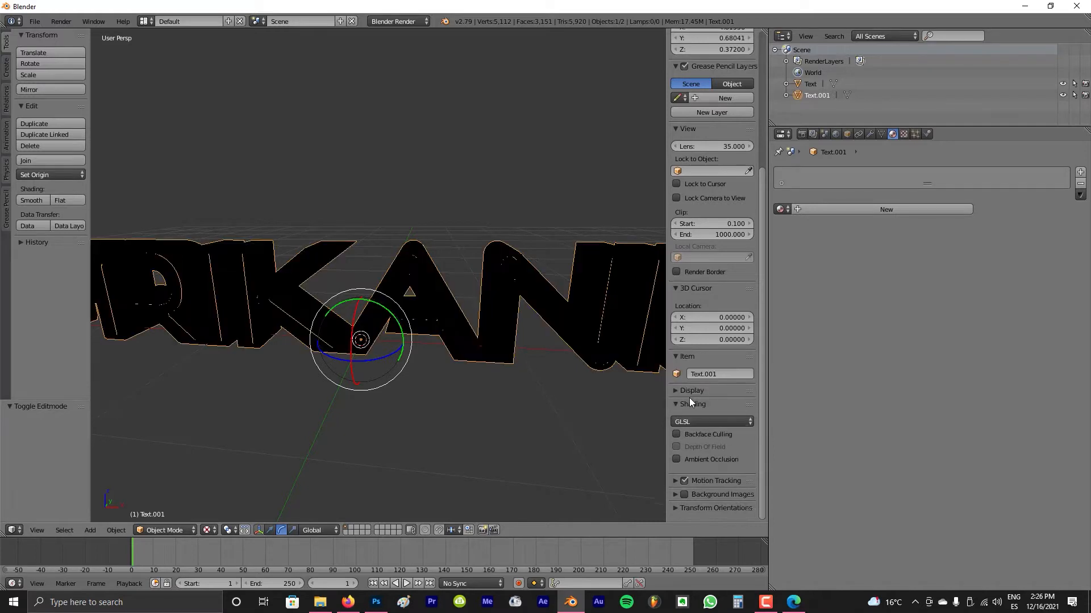
key("n")
scroll(466, 370, "down", 5)
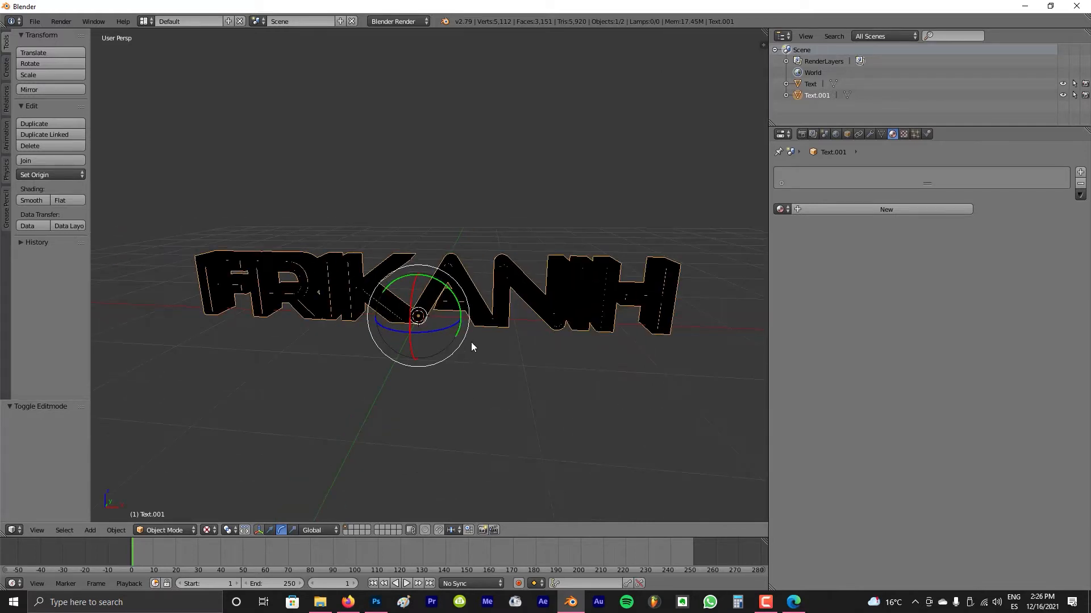
Deselect everything and add a Hemi lamp to the scene
middle_click_drag(470, 341, 440, 341)
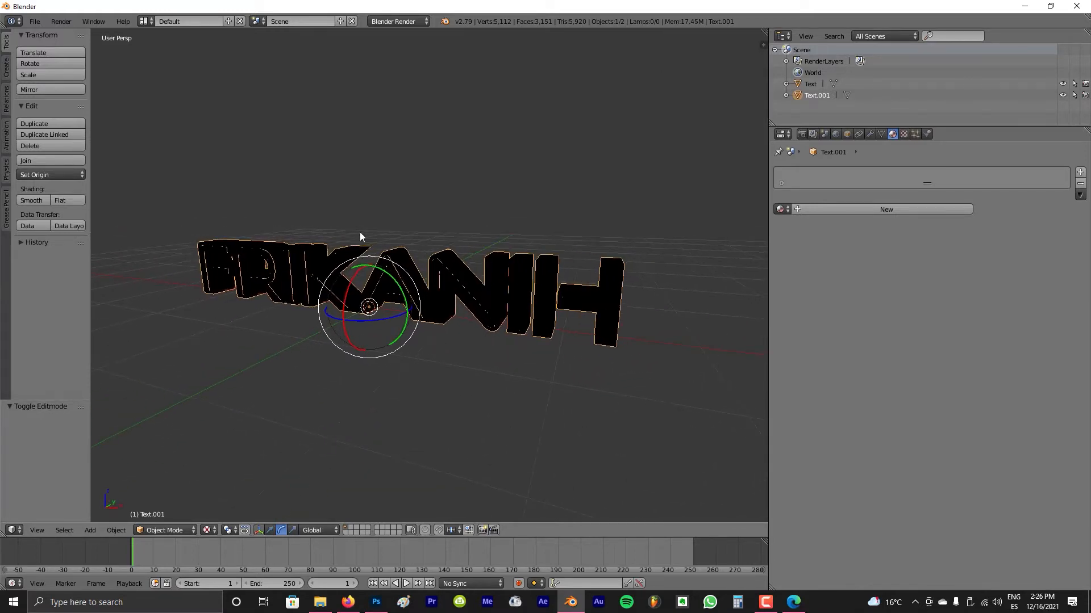
key("a")
middle_click_drag(359, 232, 438, 250)
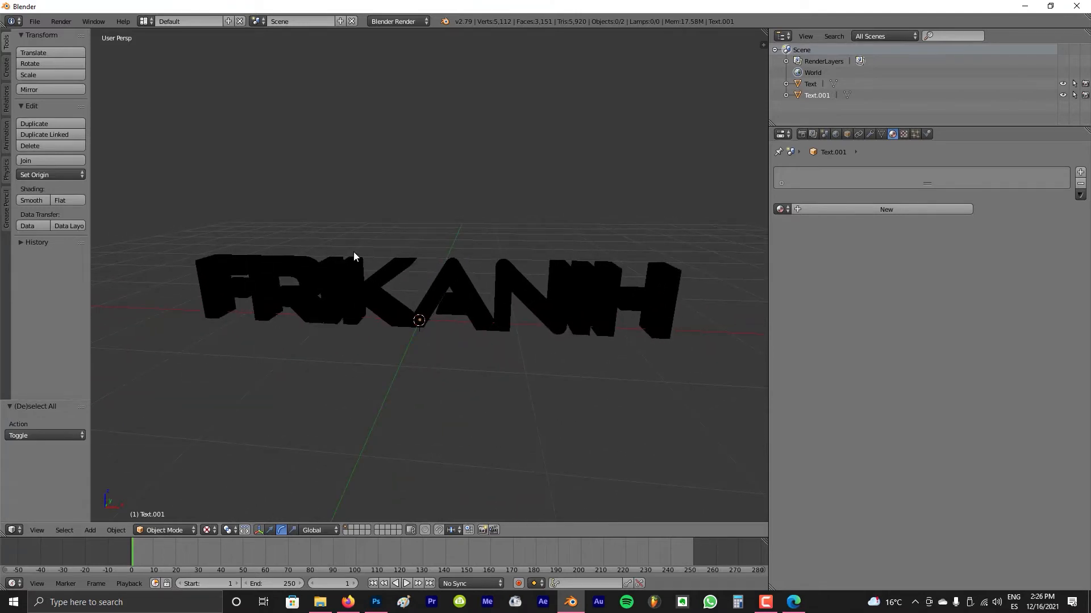
middle_click_drag(441, 310, 432, 309)
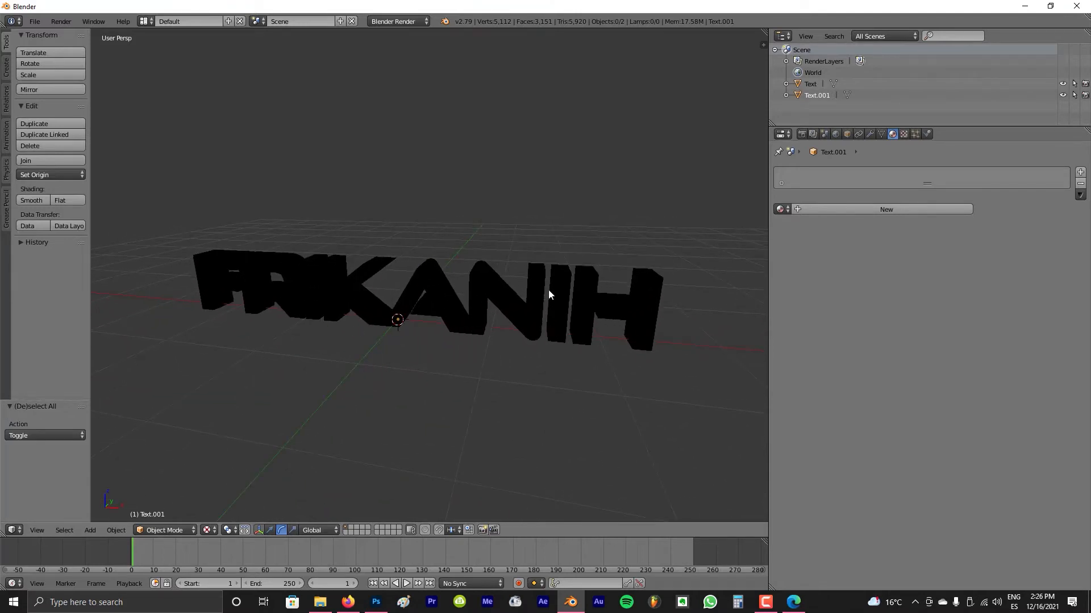
scroll(409, 414, "down", 5)
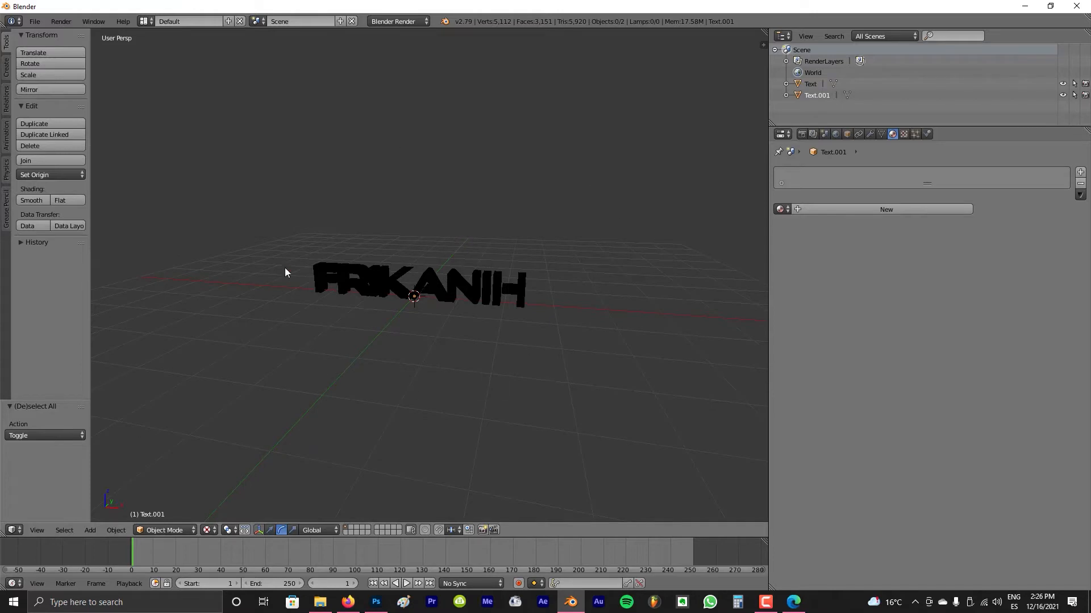
scroll(351, 335, "up", 6)
scroll(356, 332, "down", 2)
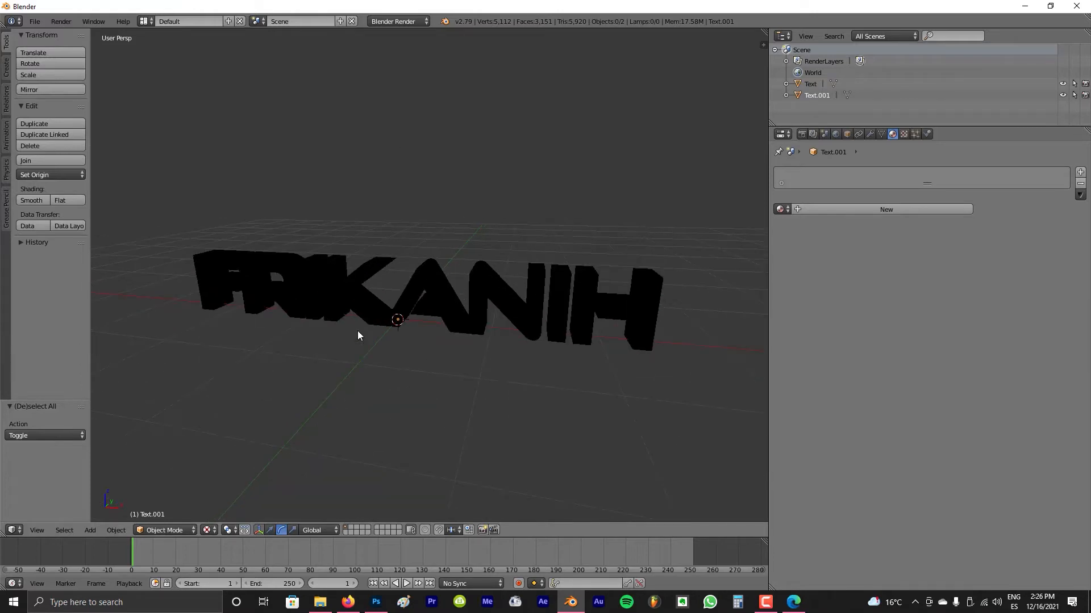
key("space")
type("add lam")
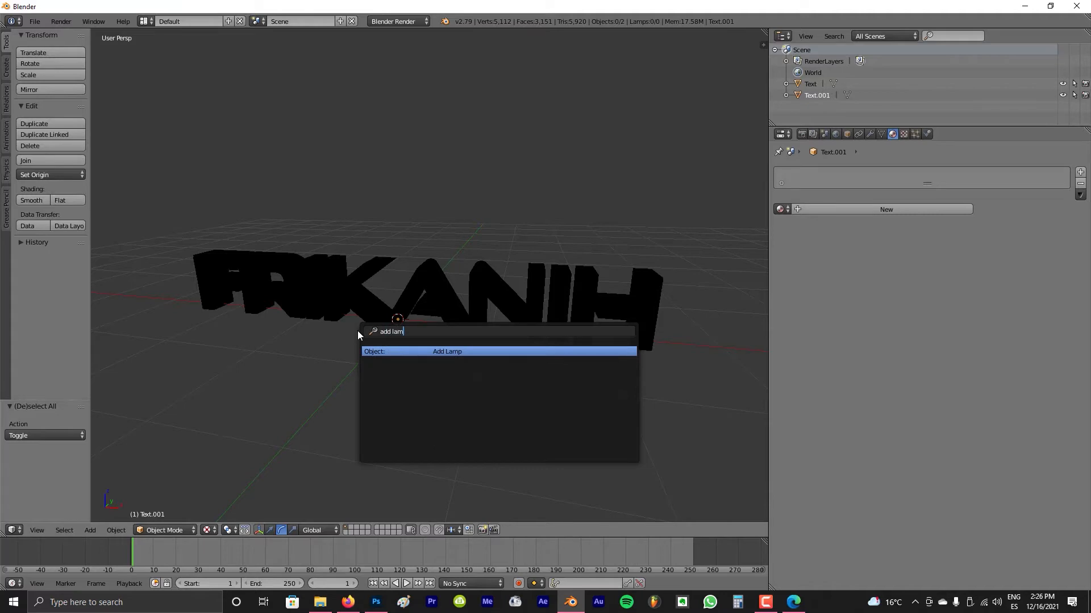
key("Return")
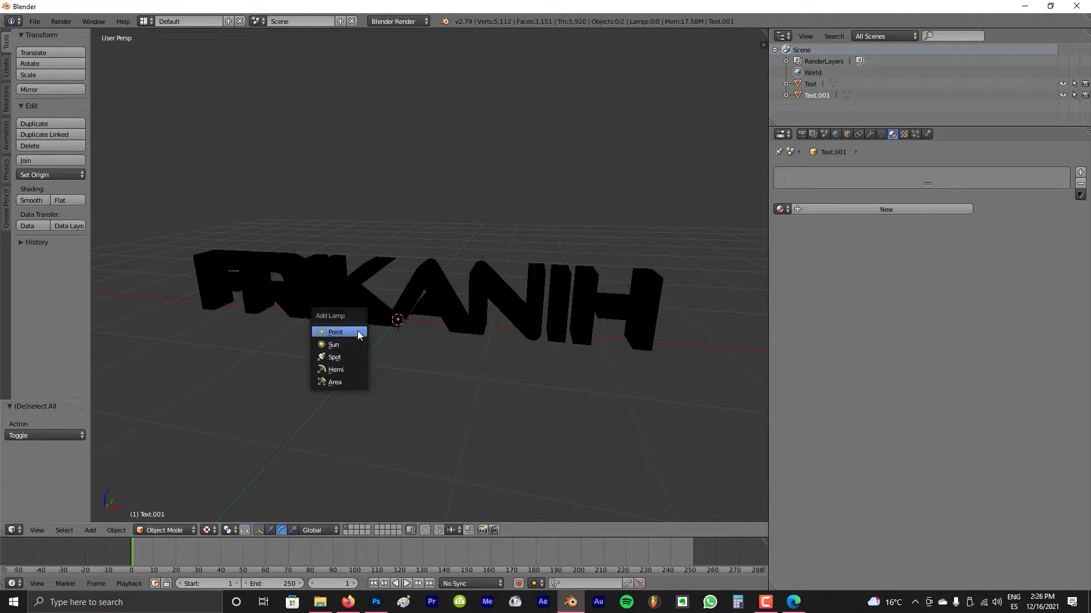
left_click(346, 367)
Move the Hemi lamp above the title and rotate it about 30° around the X axis
middle_click_drag(339, 368, 473, 350)
key("g")
left_click(325, 203)
middle_click_drag(325, 203, 245, 159)
mouse_move(271, 158)
left_mouse_down()
mouse_move(249, 158)
mouse_move(243, 186)
mouse_move(275, 177)
left_mouse_up()
middle_click_drag(280, 212, 335, 207)
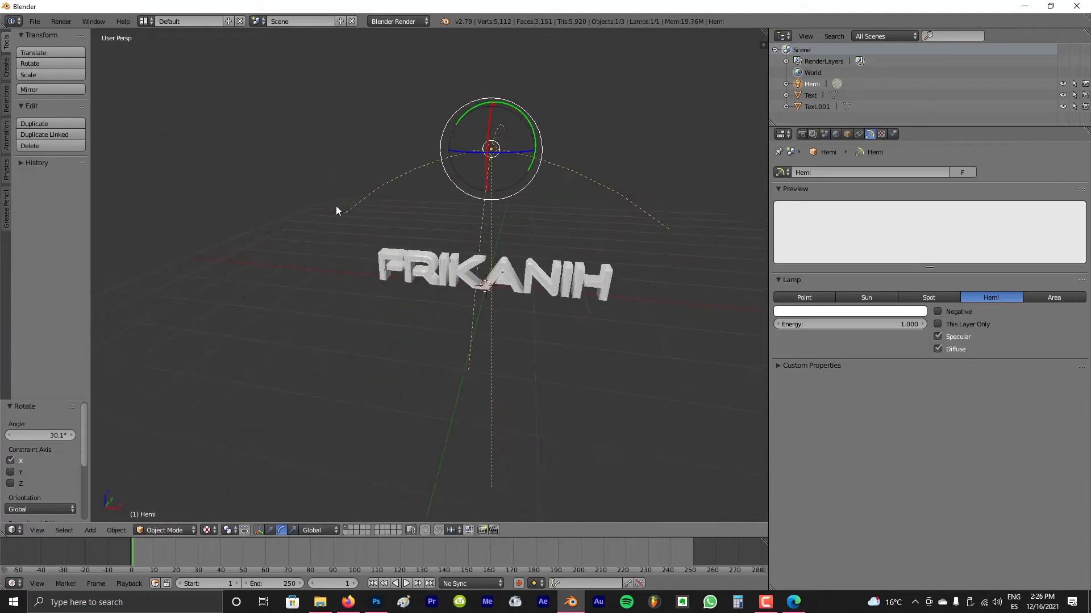
Lower the Hemi lamp's energy and check the lighting on the title
middle_click_drag(587, 273, 536, 282)
left_click_drag(874, 327, 817, 326)
scroll(520, 339, "up", 2)
middle_click_drag(520, 339, 369, 250)
Select the joined outline object and give it a new material named "red"
scroll(534, 331, "up", 2)
scroll(398, 275, "up", 4)
right_click(333, 240)
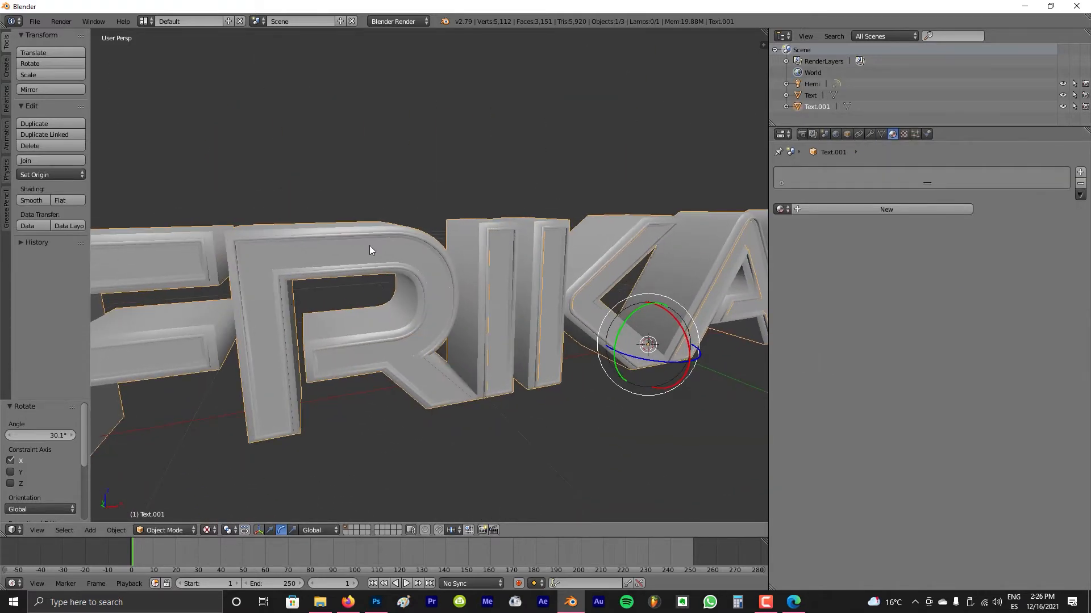
left_click(830, 209)
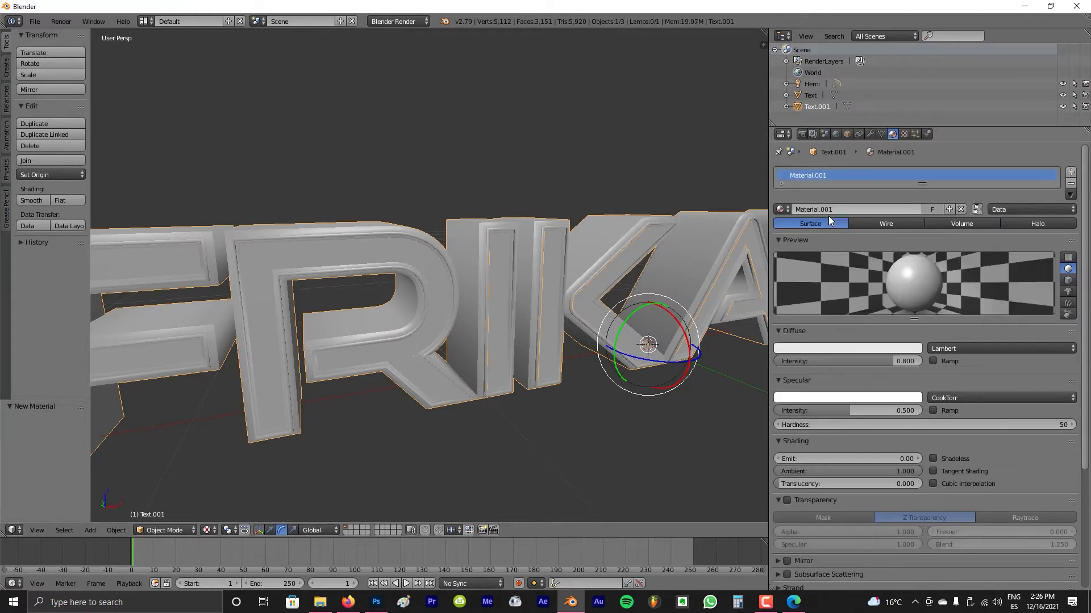
left_click(847, 209)
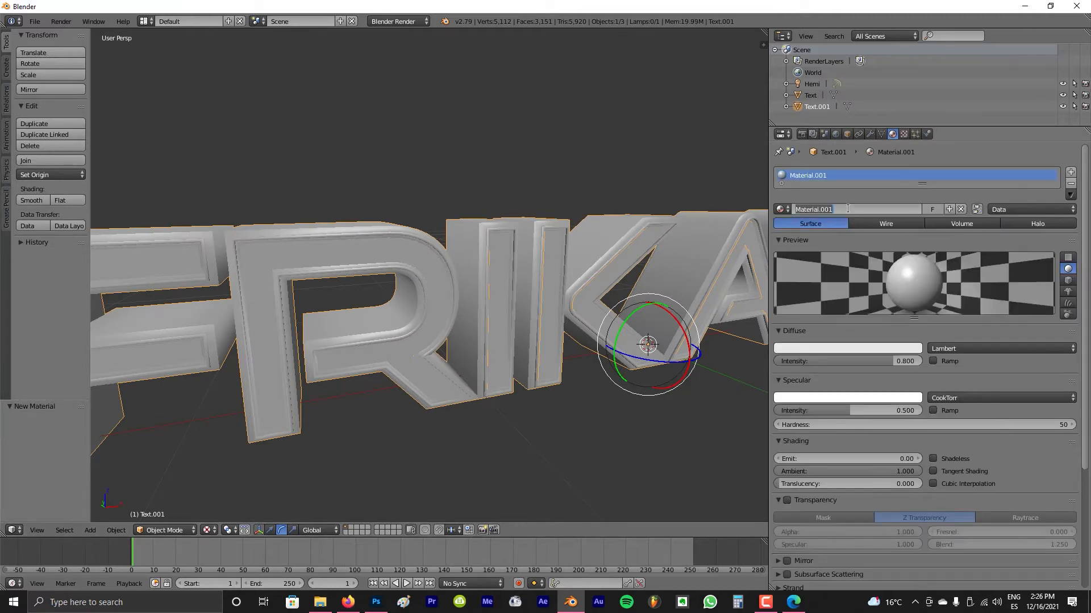
type("red")
key("Return")
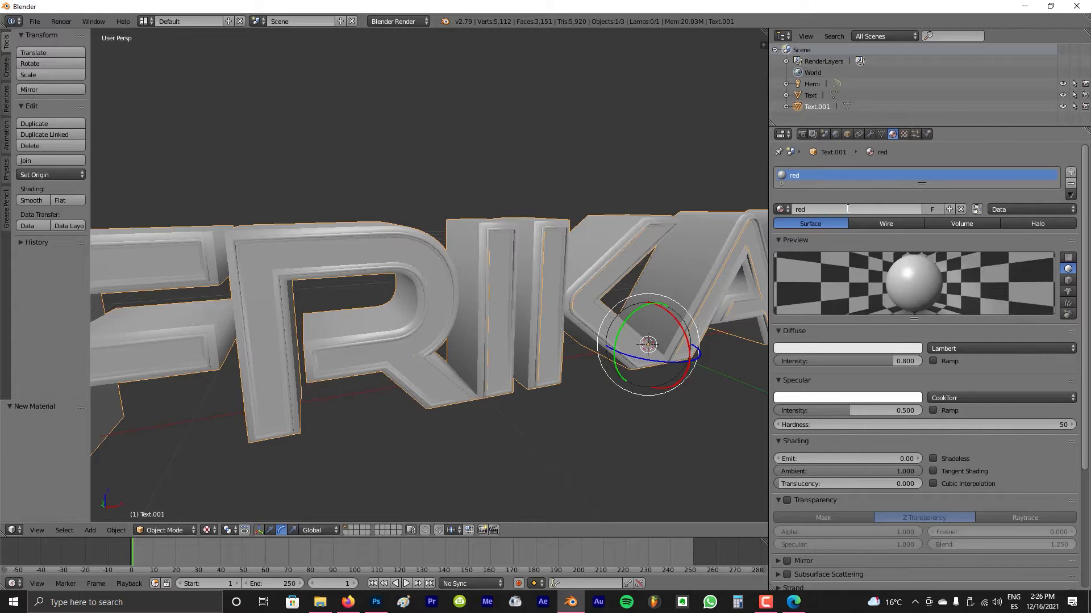
Set the red material's diffuse colour to an orange-red with R 0.800, G 0.027 and B 0.000
left_click(857, 349)
left_click(818, 279)
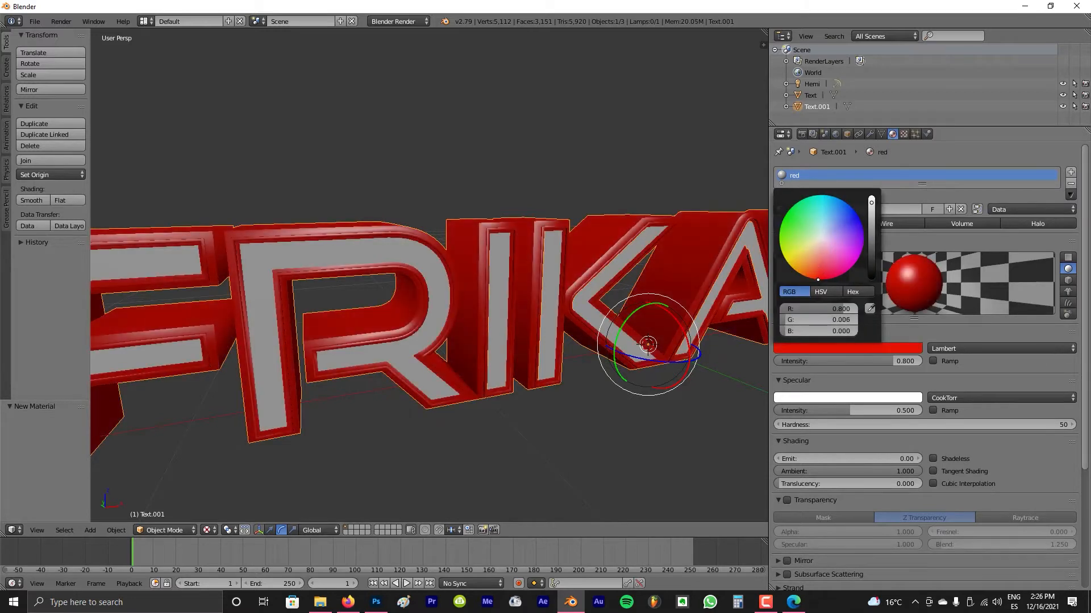
left_click_drag(818, 280, 813, 278)
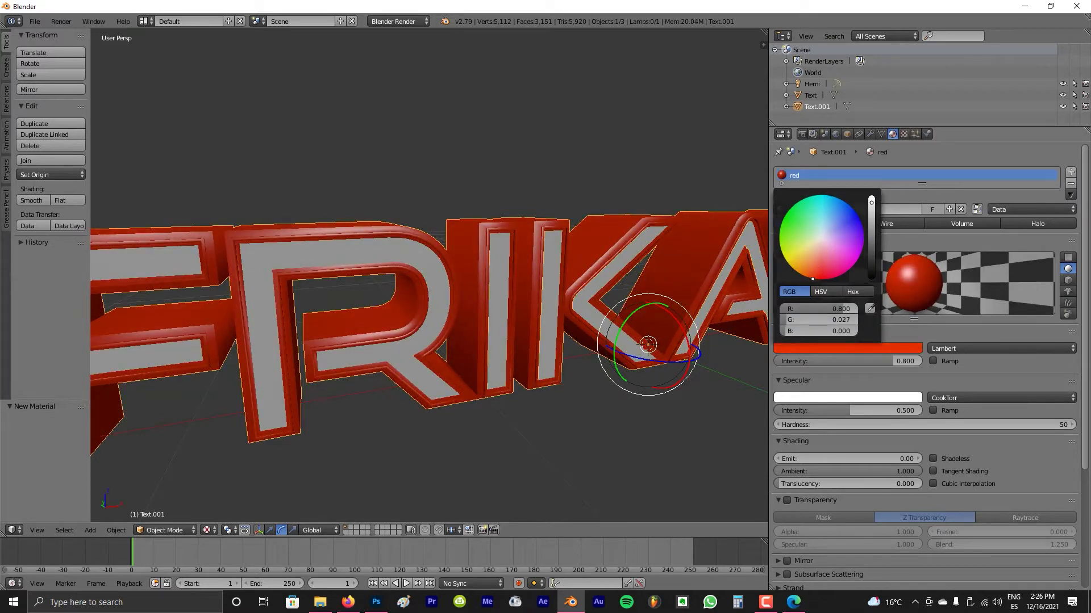
middle_click_drag(510, 315, 500, 316)
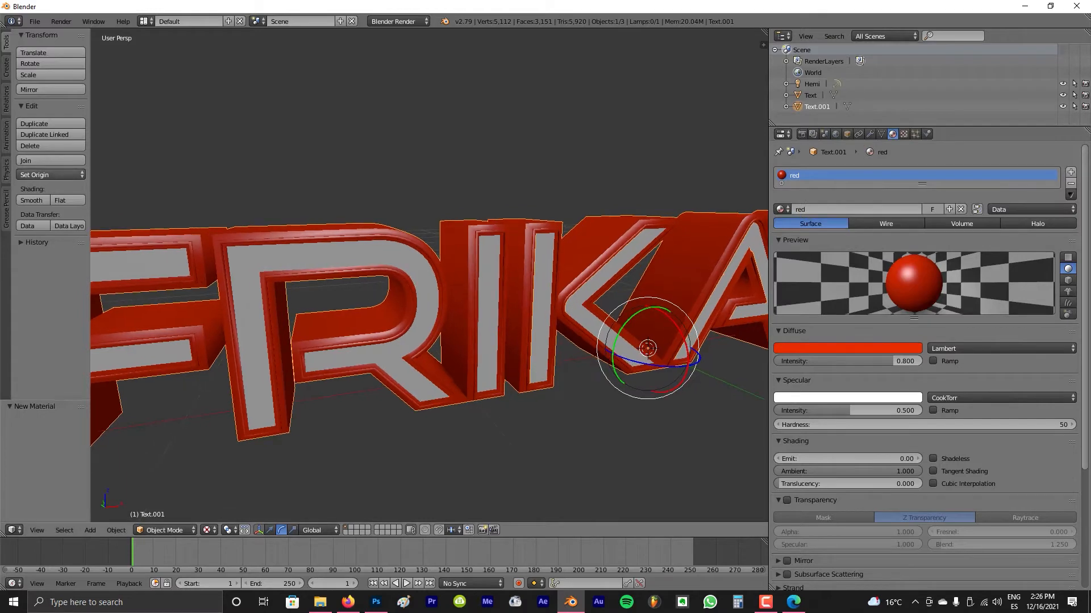
Compare the title's red bevelled outlines with the Spider-Man: No Way Home logo image open in Microsoft Edge
key("alt+Tab")
left_click_drag(619, 1, 619, 1)
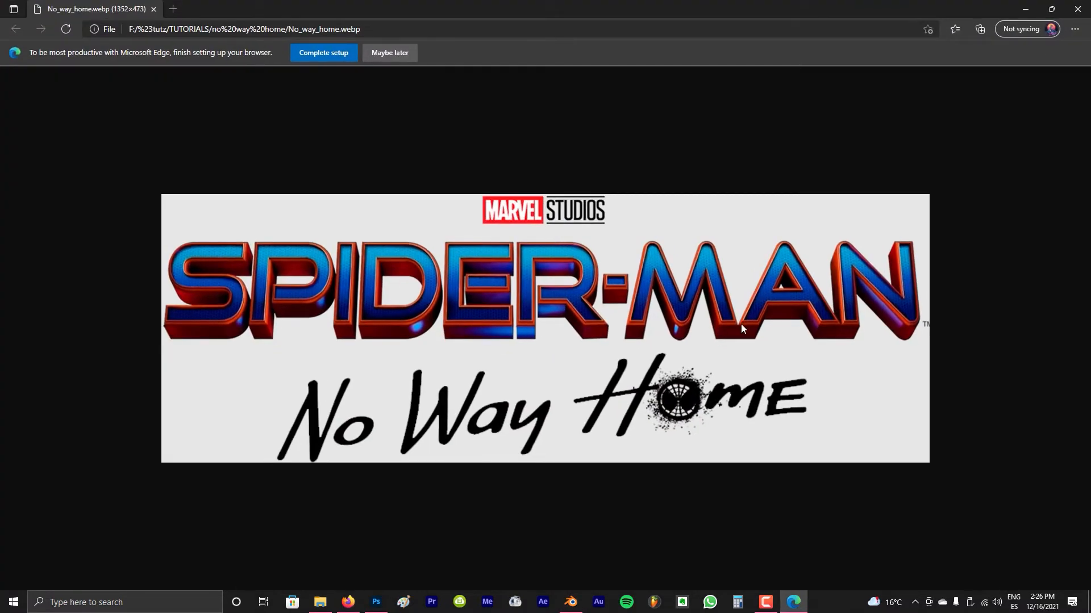
left_click_drag(719, 4, 0, 102)
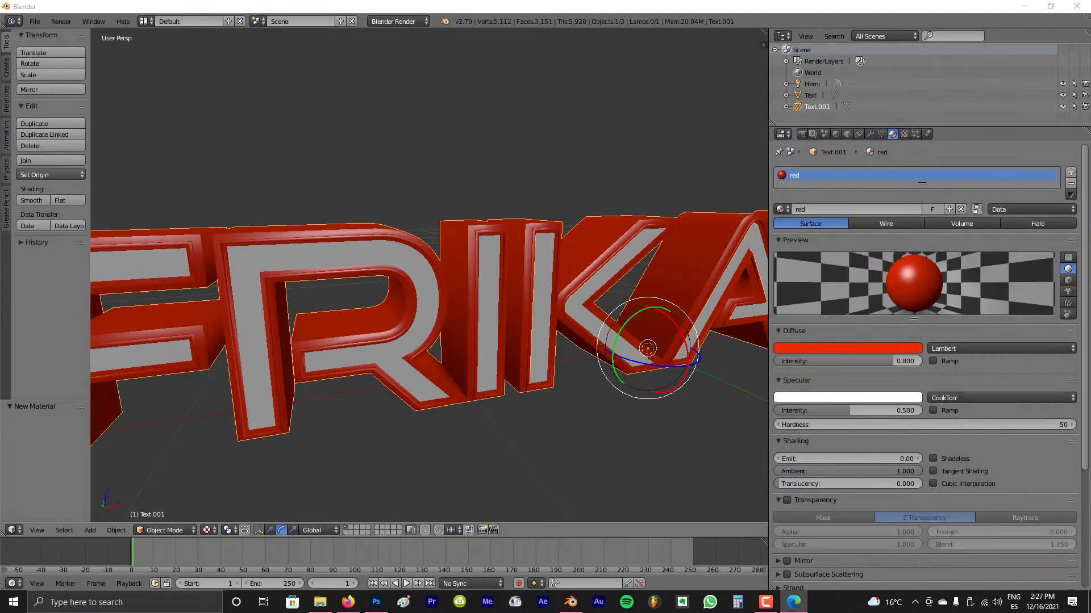
middle_click_drag(403, 279, 432, 288)
scroll(413, 282, "up", 2)
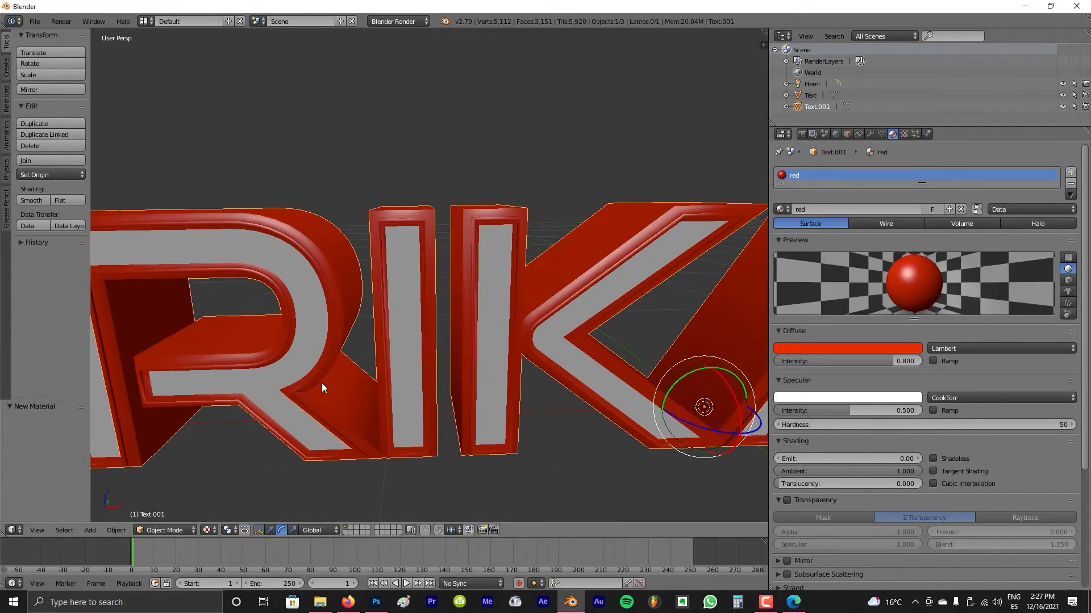
middle_click_drag(355, 359, 306, 373)
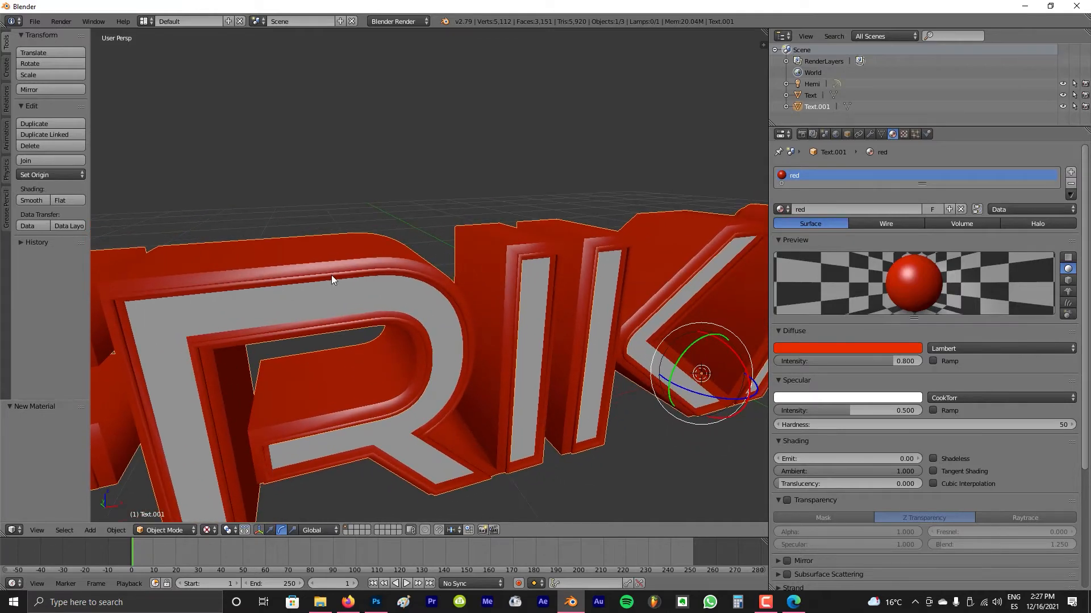
middle_click_drag(535, 257, 359, 210)
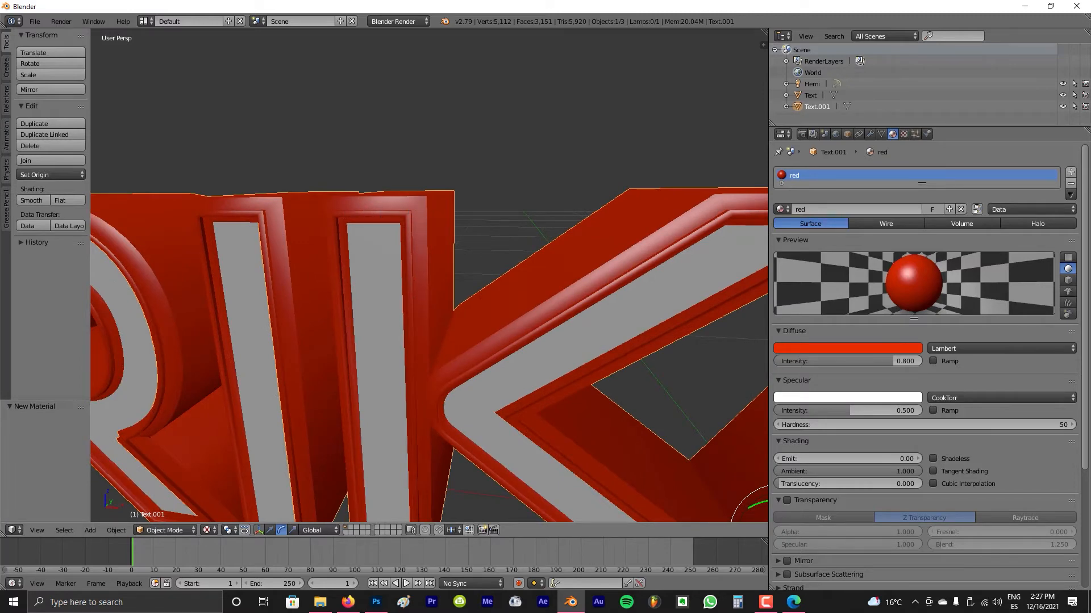
left_click_drag(1090, 23, 613, 0)
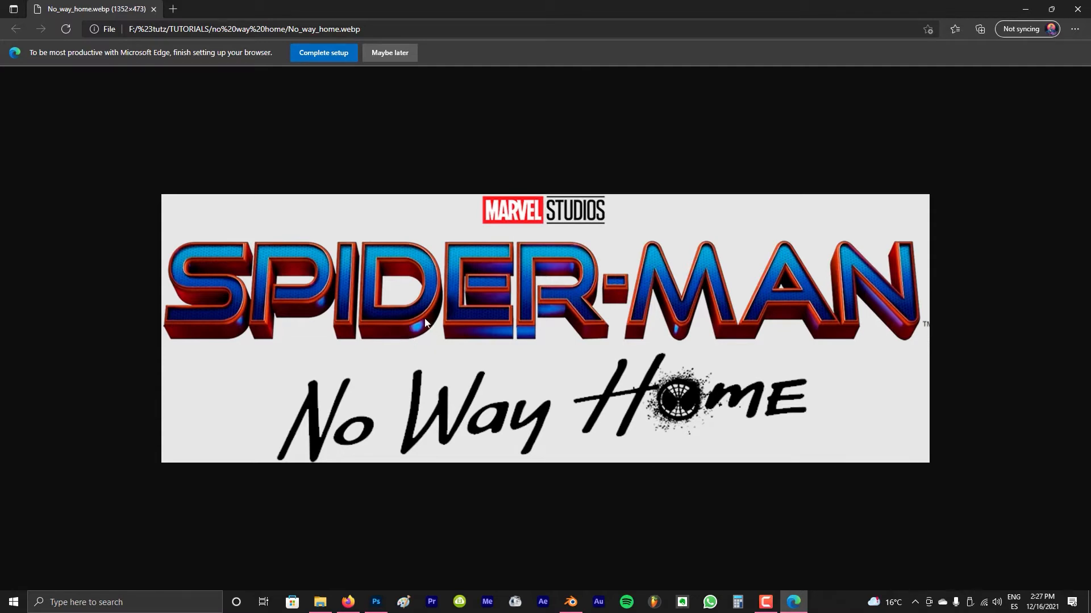
left_click_drag(619, 4, 273, 612)
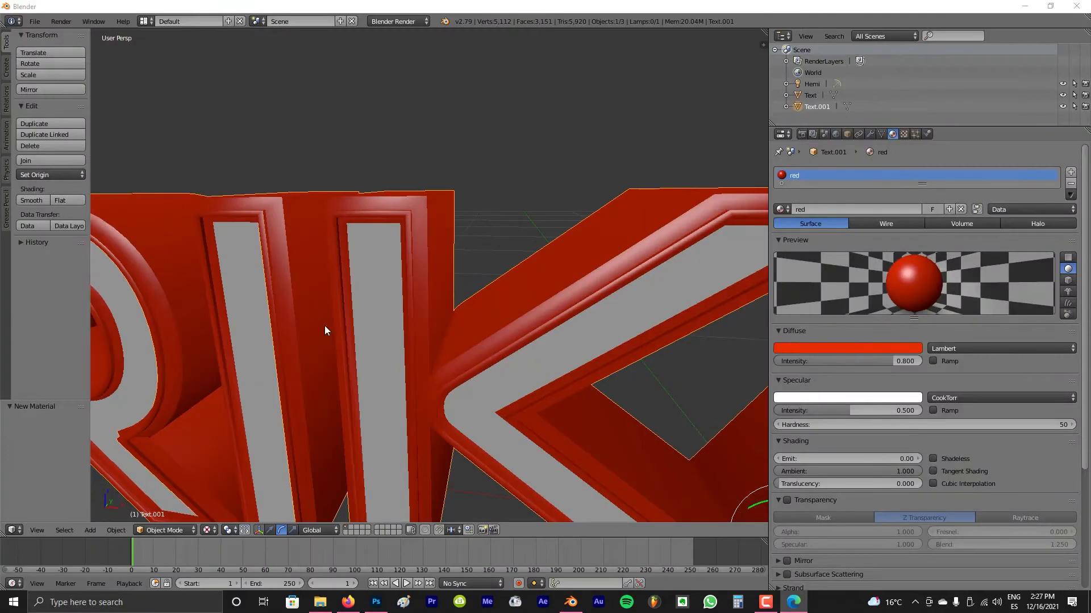
Set the red material's specular hardness to 136 and check the highlights along the bevels
middle_click_drag(325, 326, 403, 338)
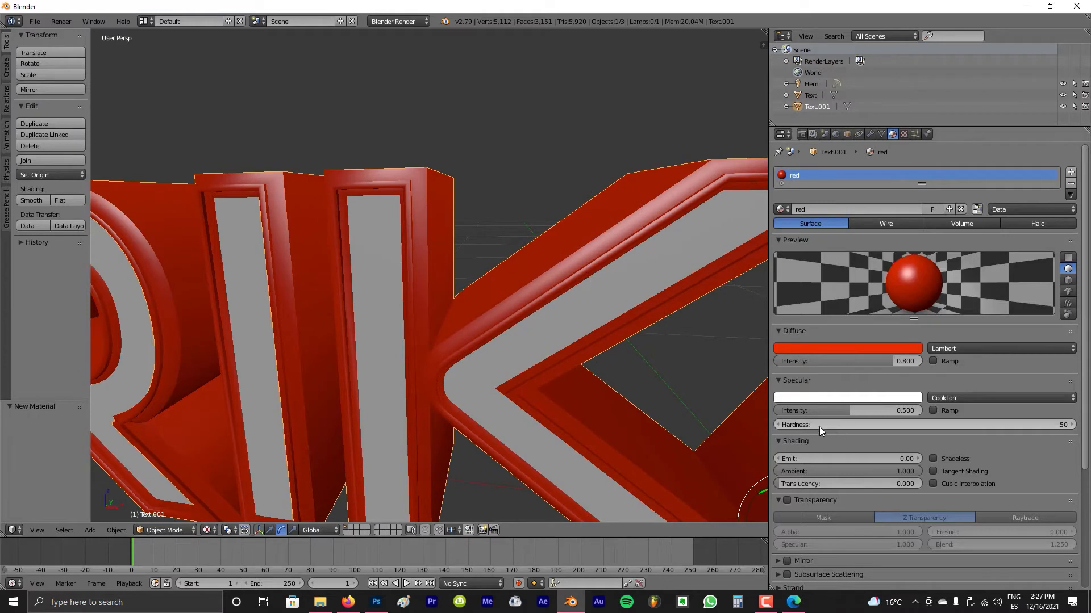
left_click_drag(817, 424, 861, 425)
middle_click_drag(504, 327, 426, 236)
scroll(505, 248, "down", 5)
scroll(458, 253, "up", 3)
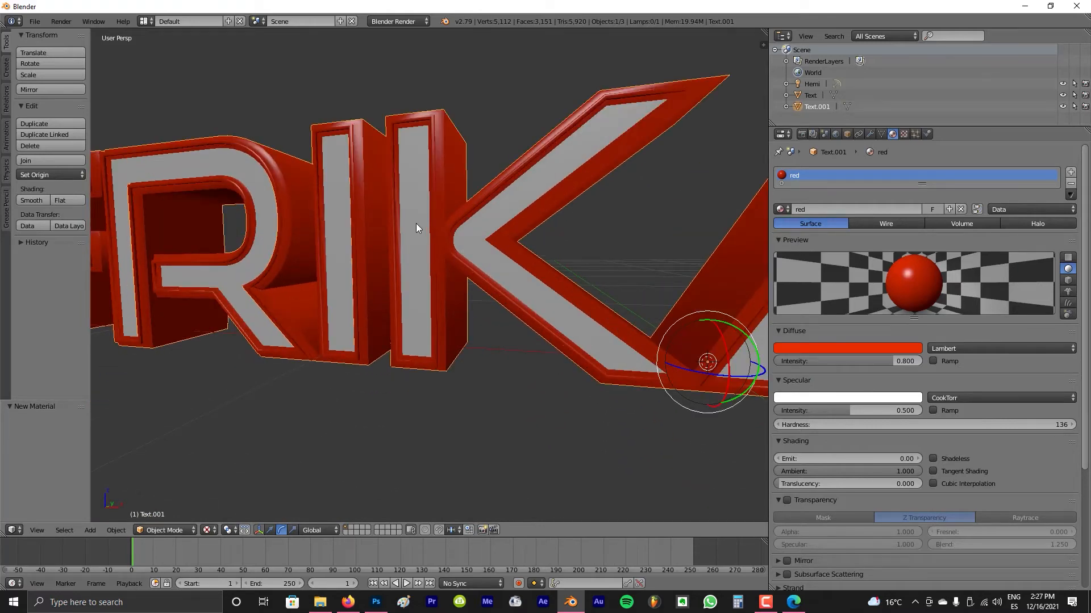
Select the title's grey inner face object and give it a new material named "dots"
right_click(415, 223)
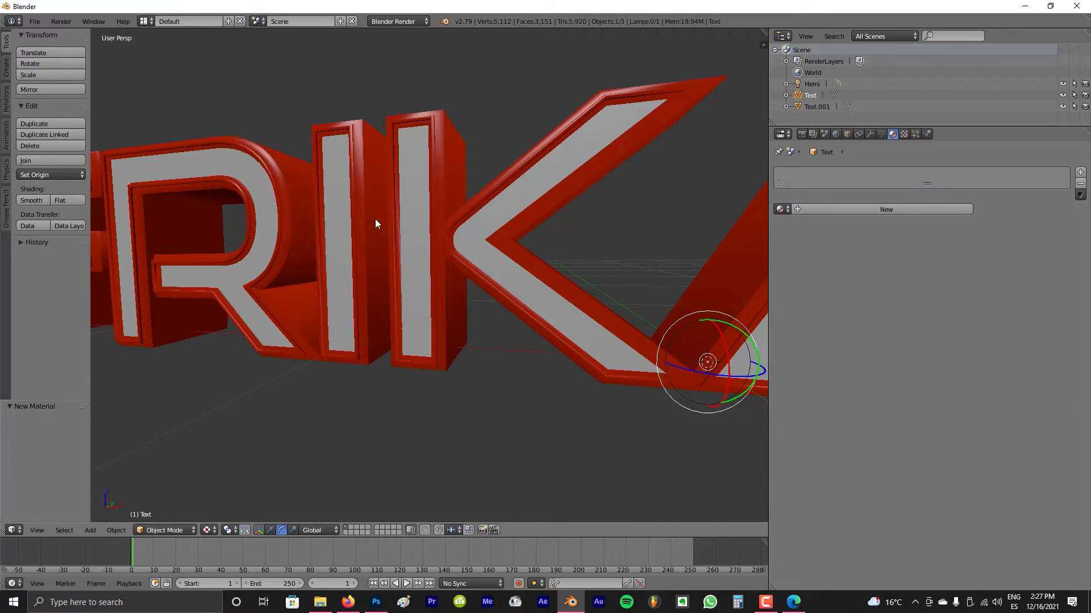
key("g")
right_click(434, 191)
scroll(431, 239, "down", 3)
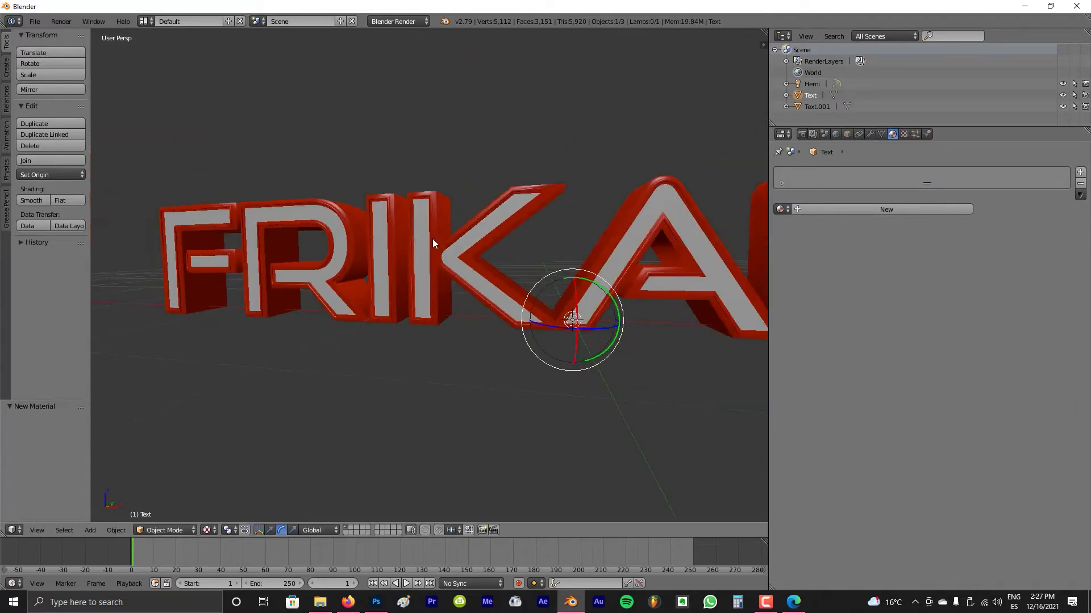
middle_click_drag(431, 239, 424, 275)
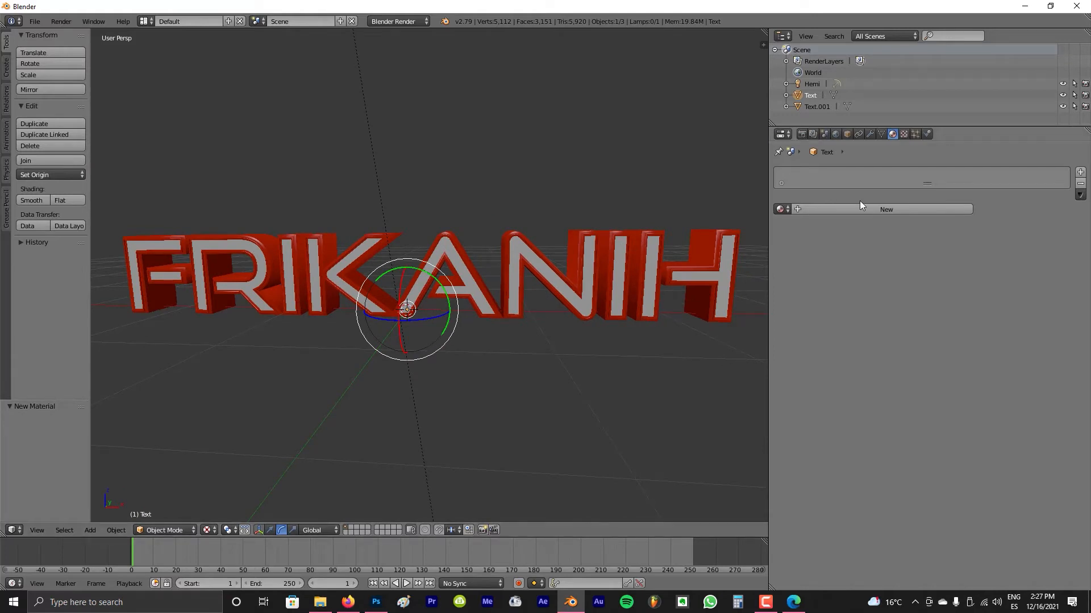
left_click(877, 210)
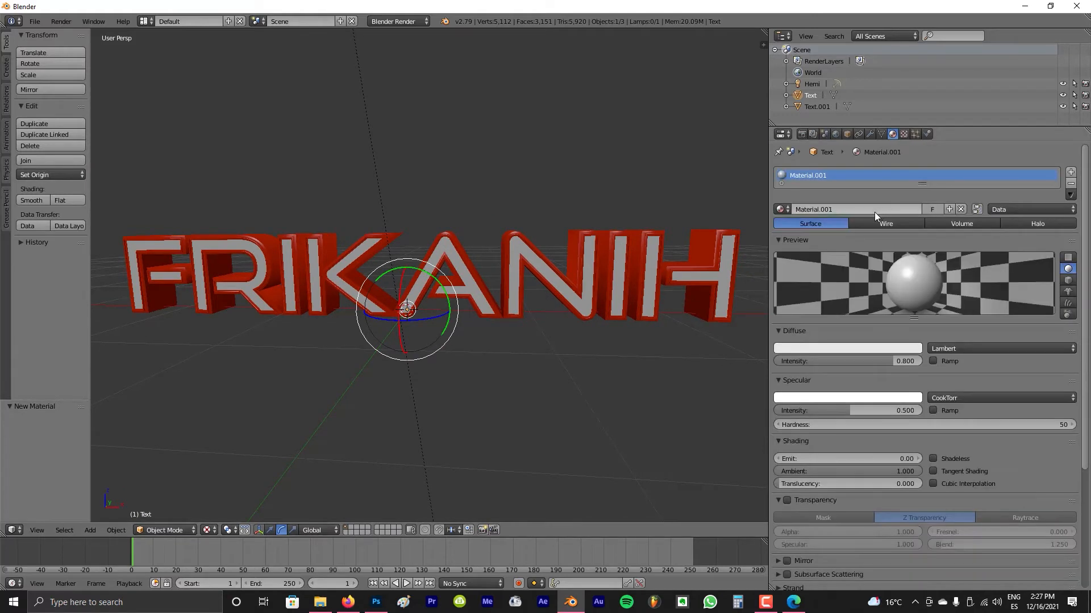
left_click(870, 211)
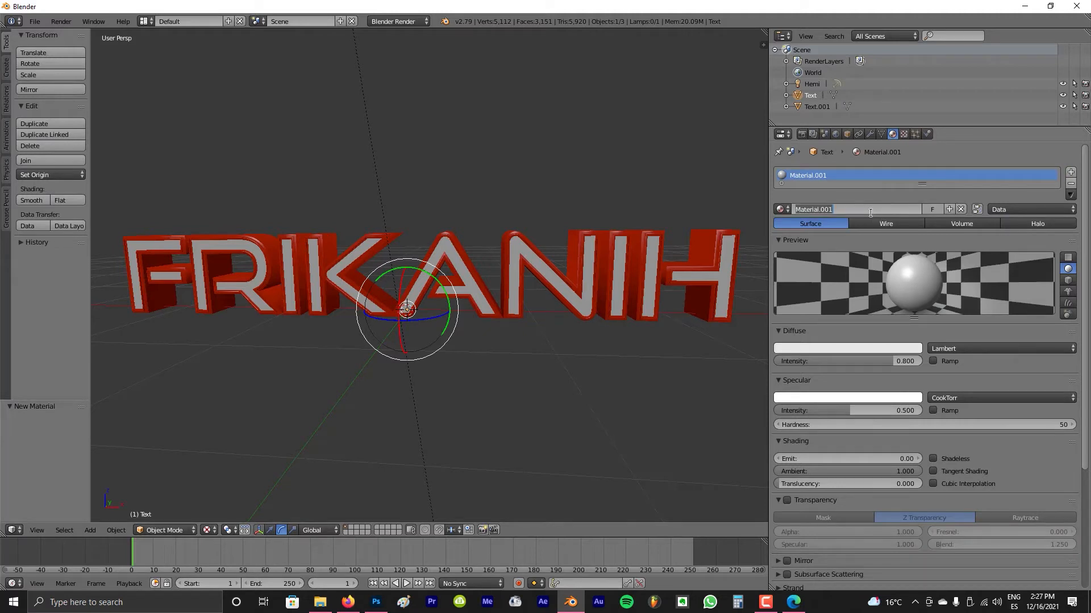
type("dots")
key("Return")
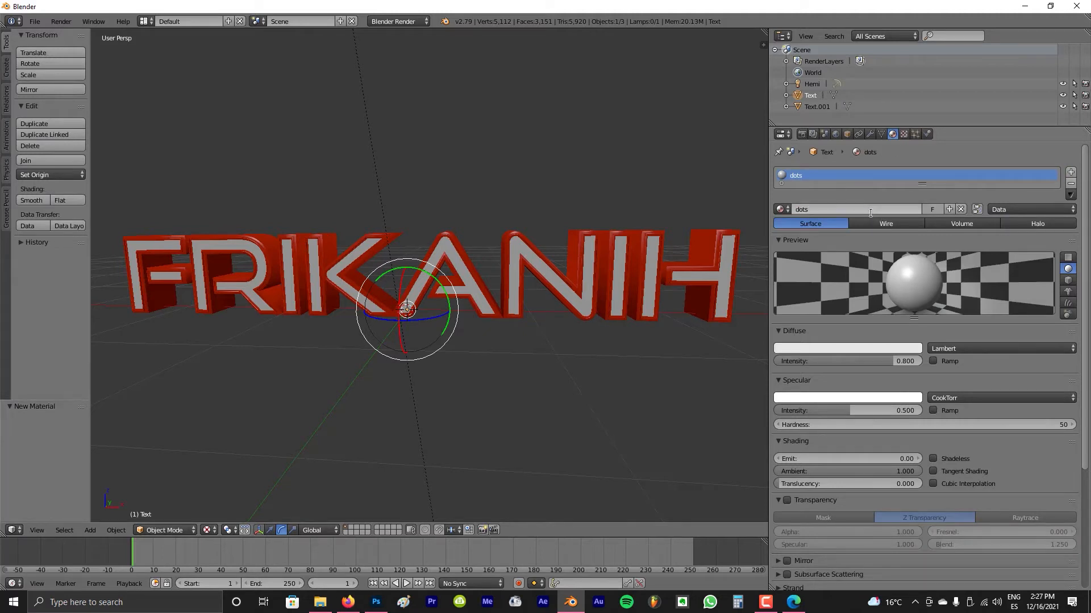
Add a new image texture named "dots" to the dots material
left_click(903, 133)
left_click(870, 259)
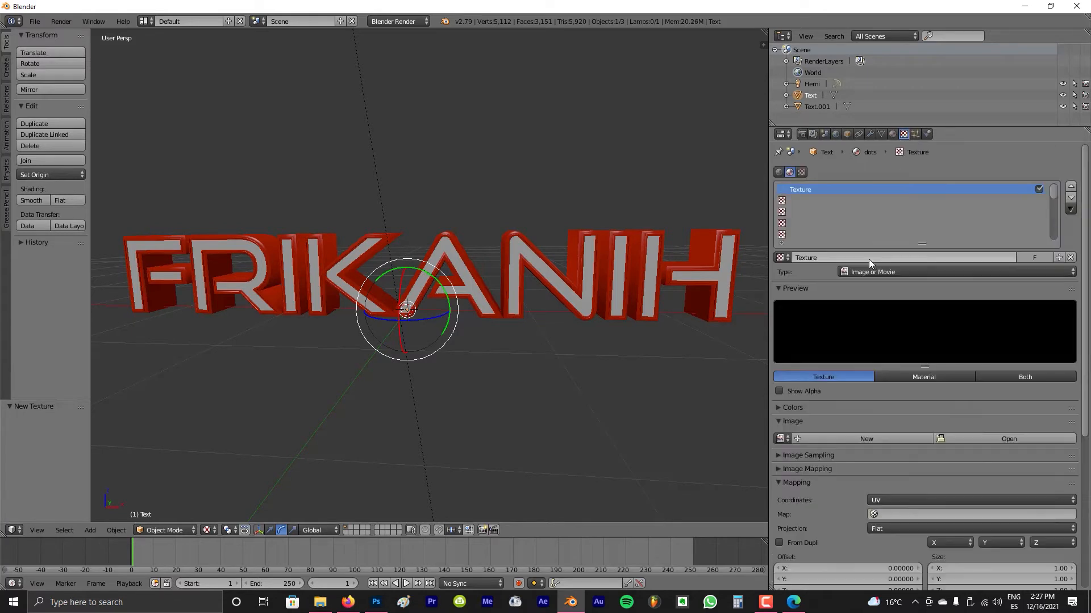
left_click(836, 258)
type("d")
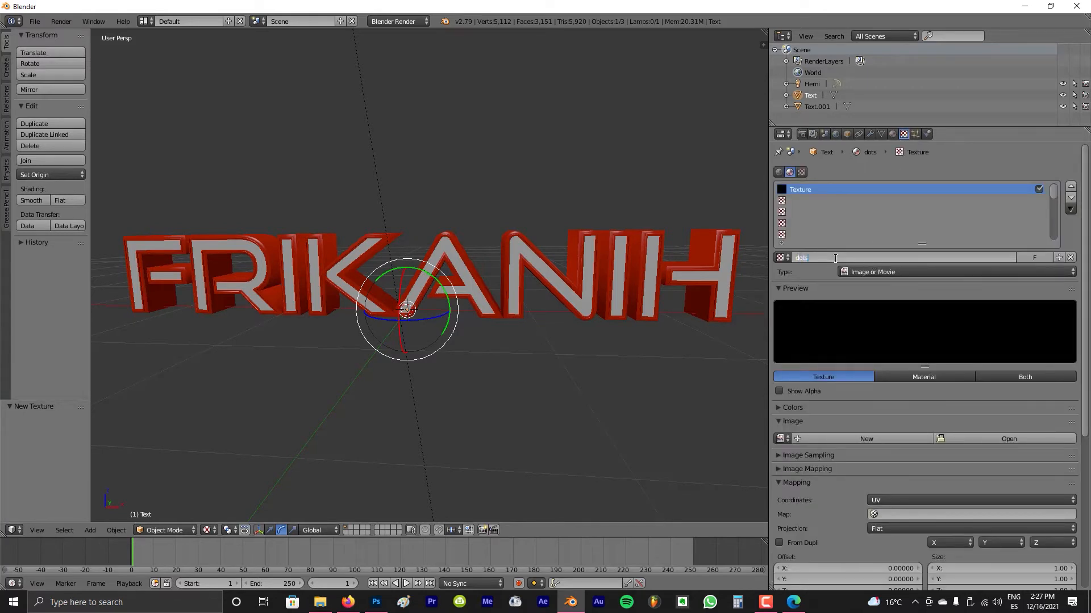
type("ots")
key("Return")
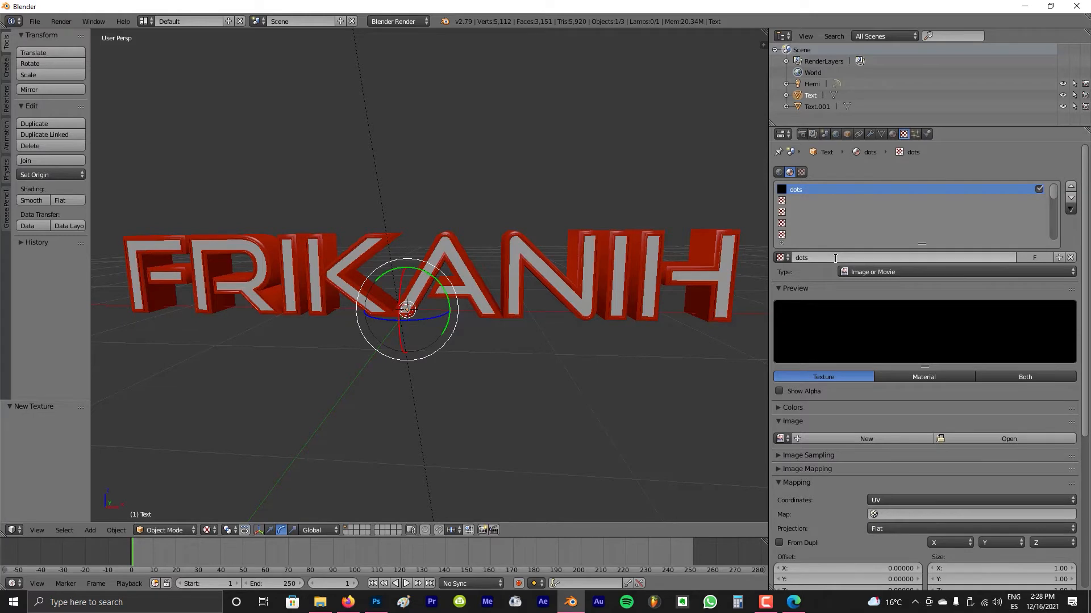
Load dotsTexture.png from the "no way home" folder as the dots texture's image
left_click(984, 436)
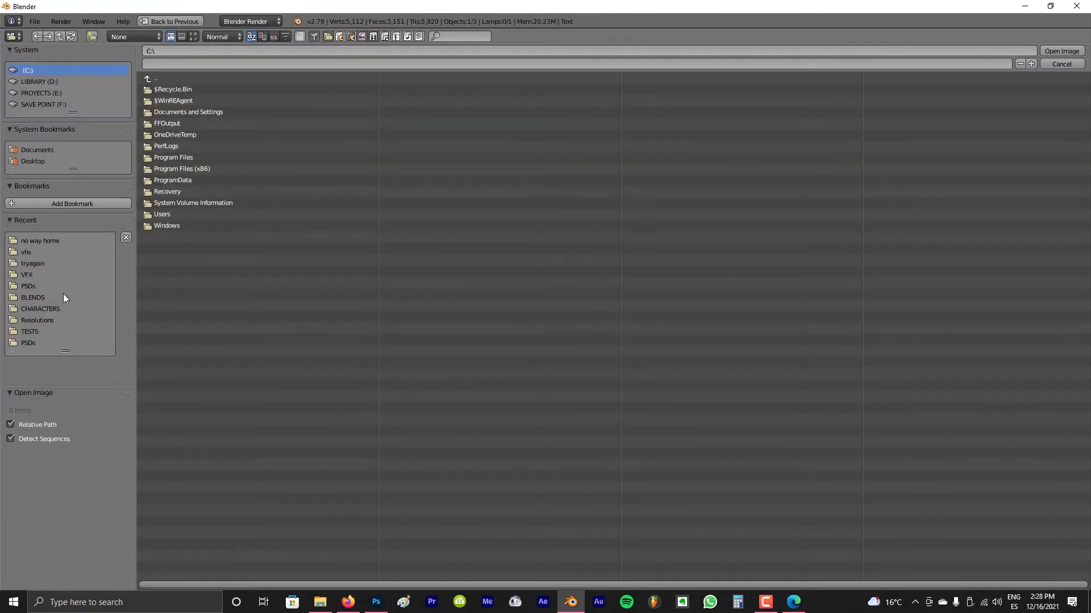
left_click(37, 241)
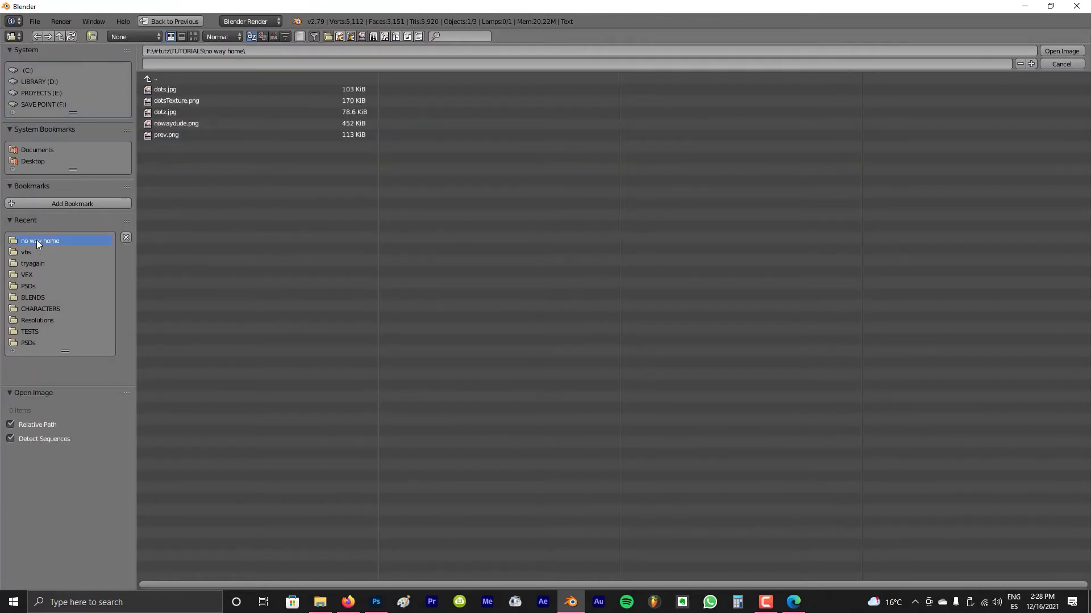
left_click(195, 99)
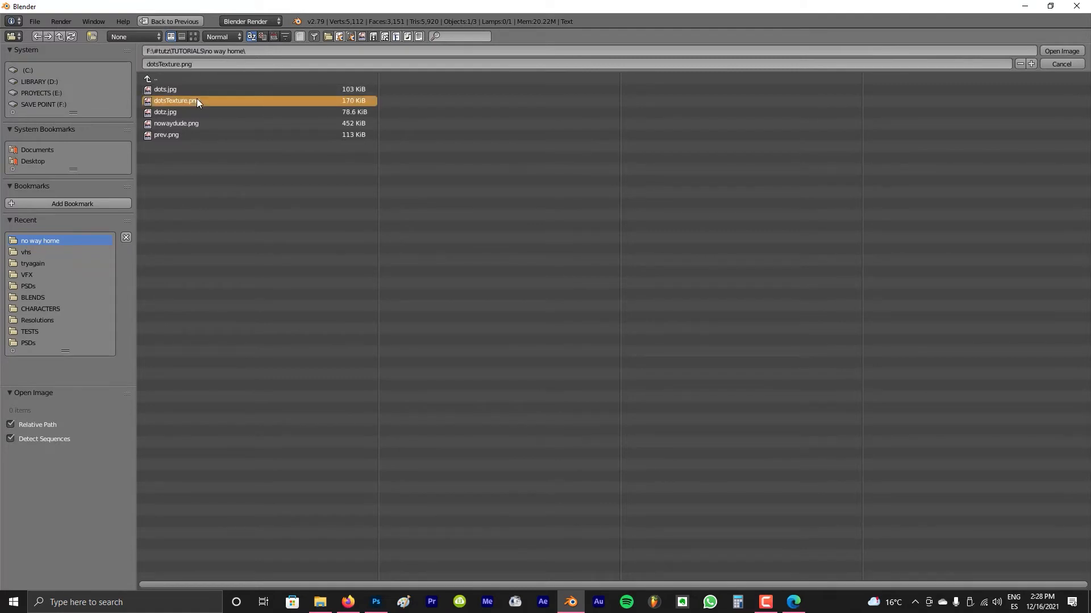
left_click(1054, 50)
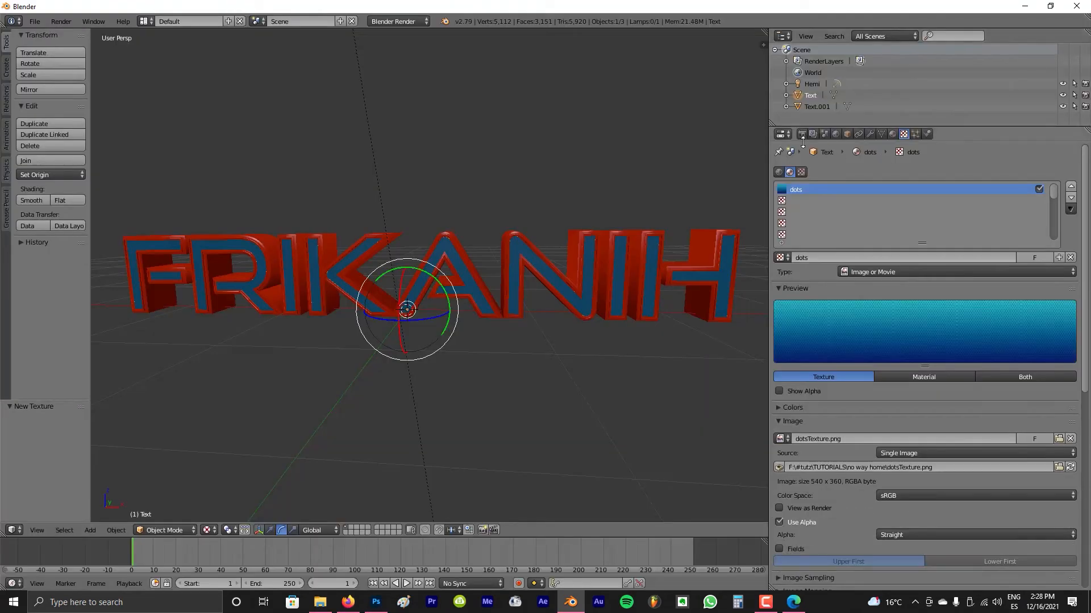
Enlarge the Outliner area and change it to a UV/Image Editor
left_click_drag(775, 121, 775, 227)
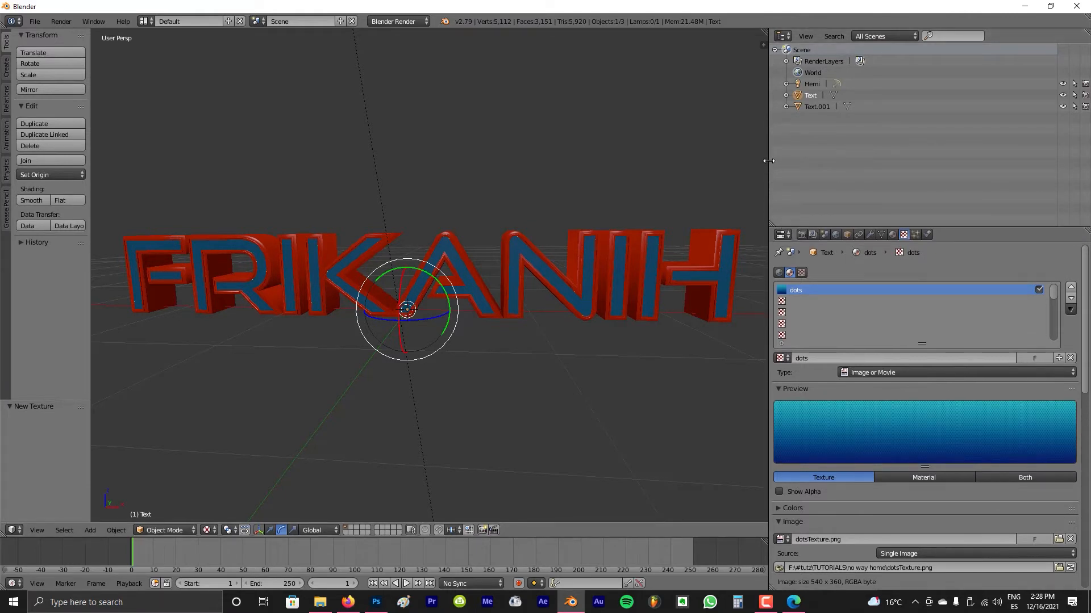
left_click_drag(769, 161, 753, 153)
left_click(767, 35)
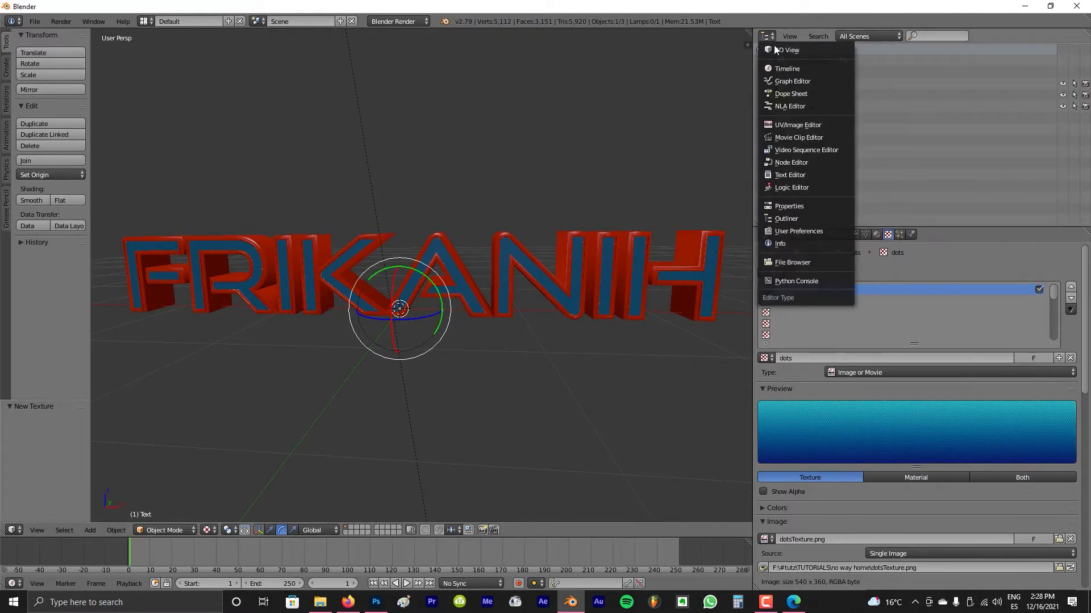
left_click(796, 126)
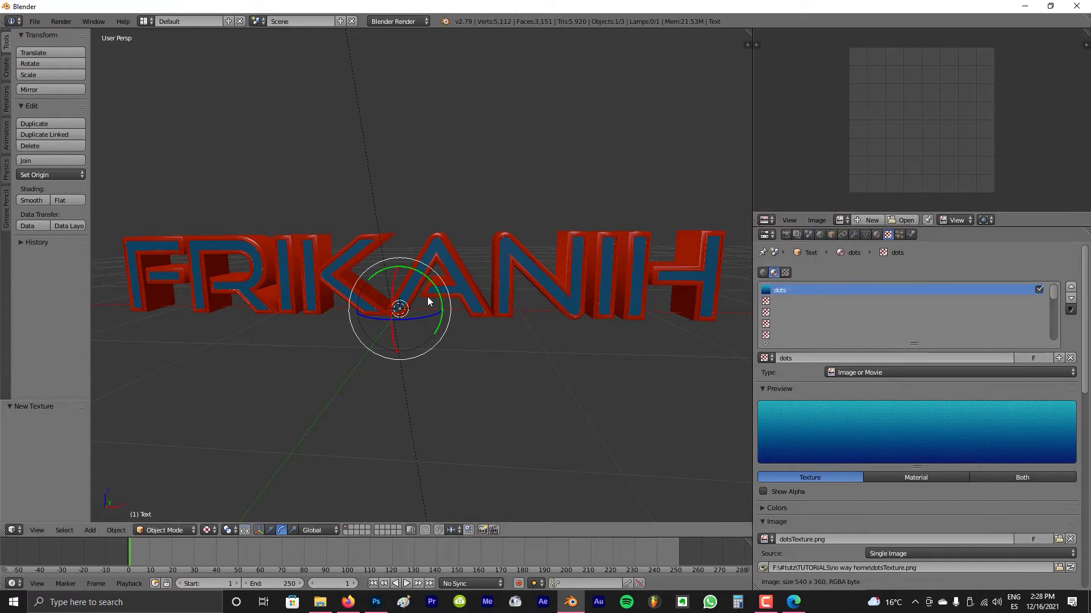
Select the inner face object's whole mesh in Edit Mode and unwrap it with Project From View in front orthographic view
scroll(428, 298, "up", 10)
scroll(458, 217, "down", 2)
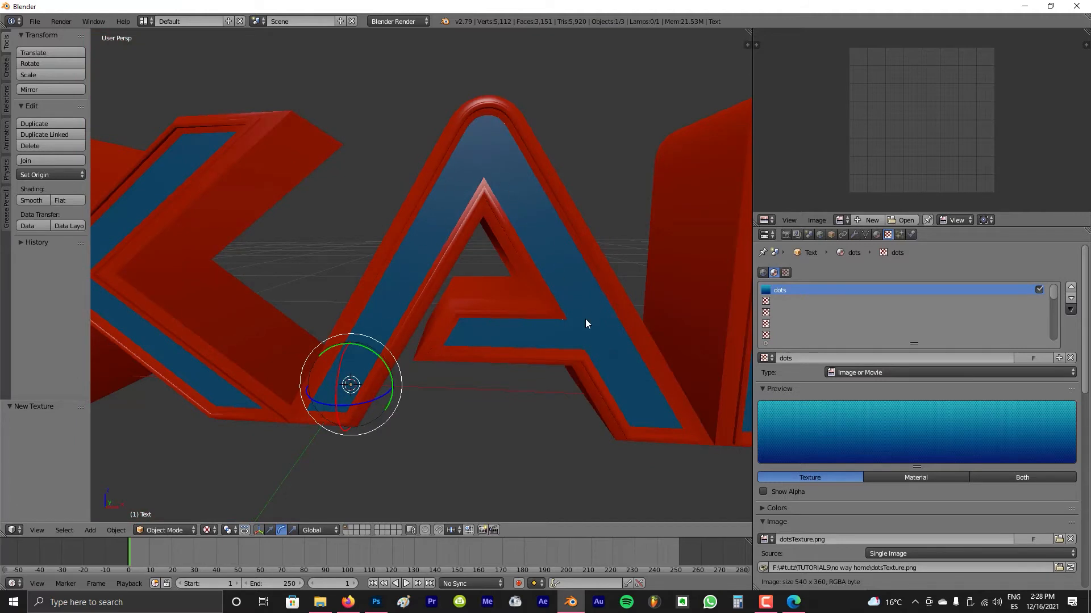
key("Tab")
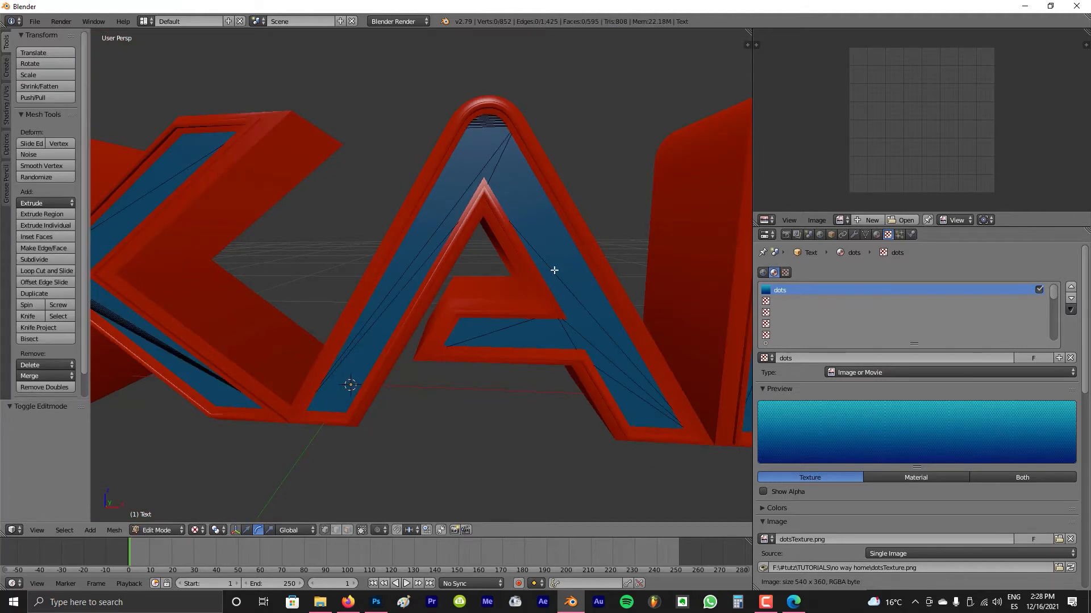
scroll(555, 270, "down", 8)
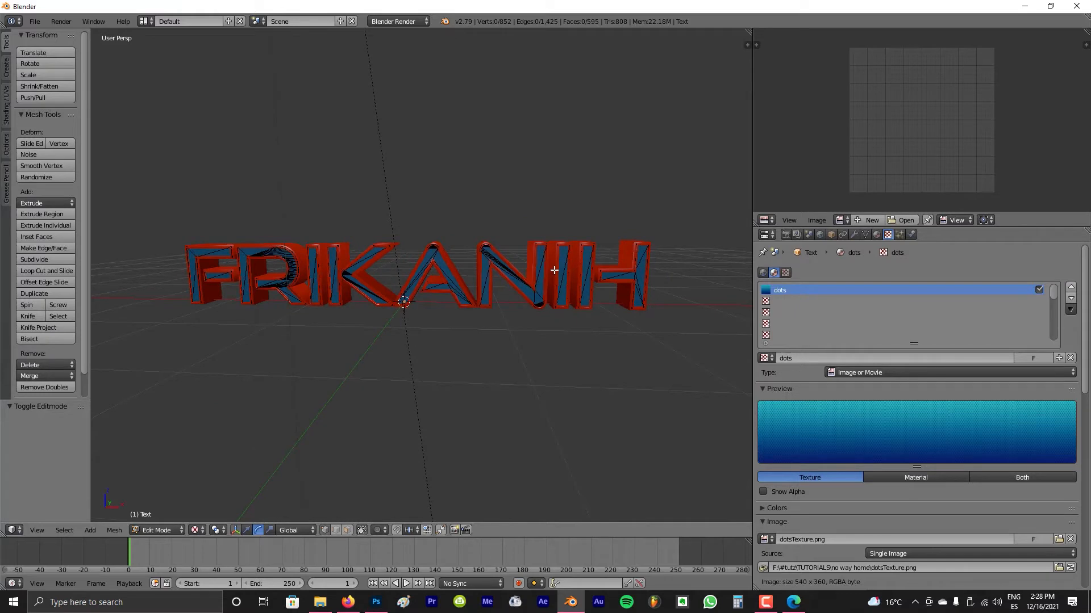
key("a")
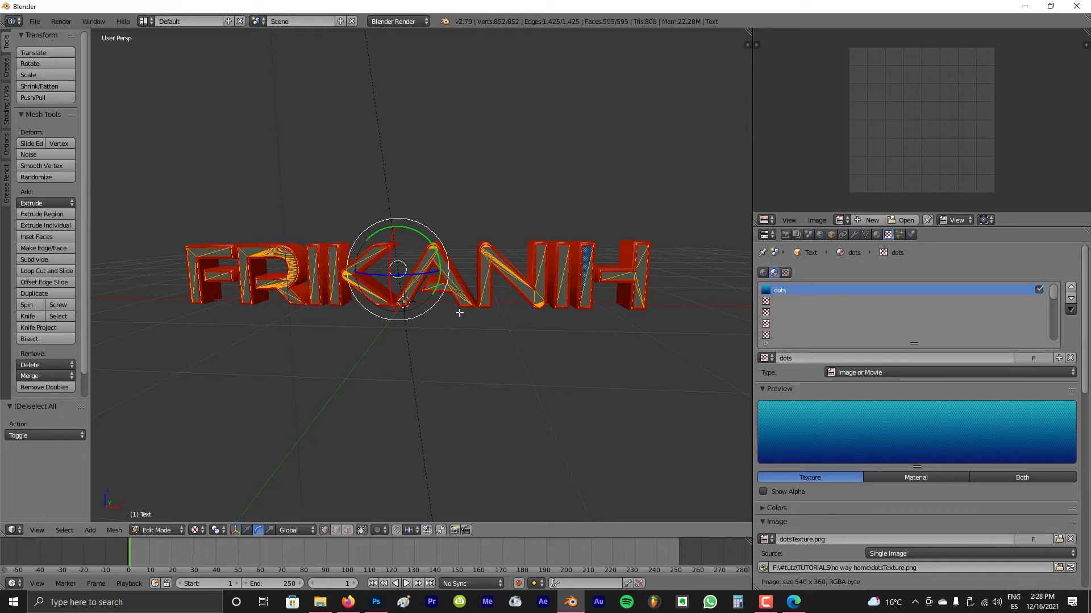
key("KP_1")
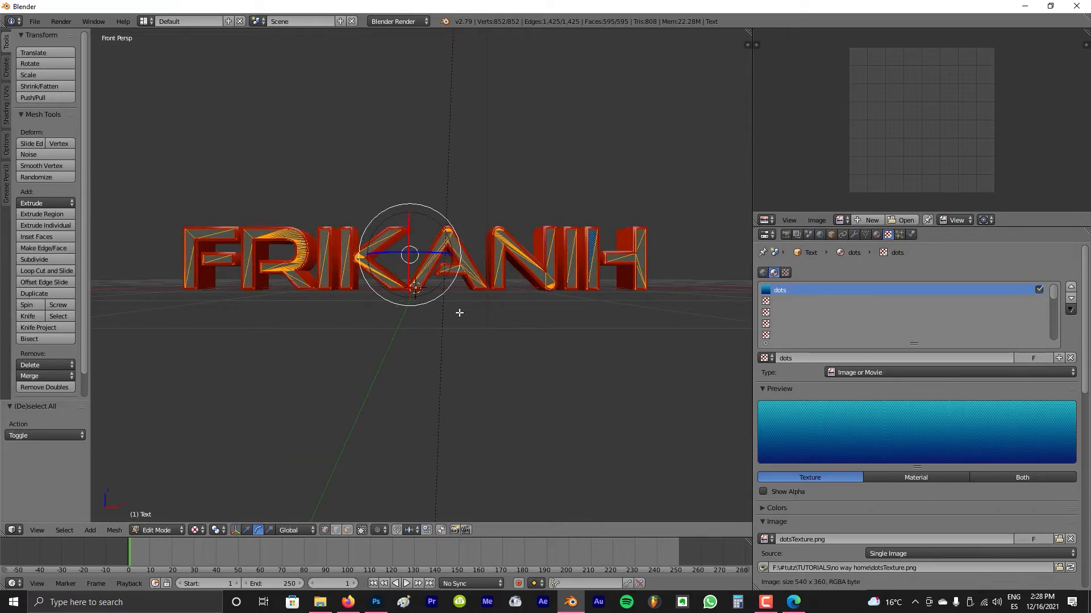
key("KP_5")
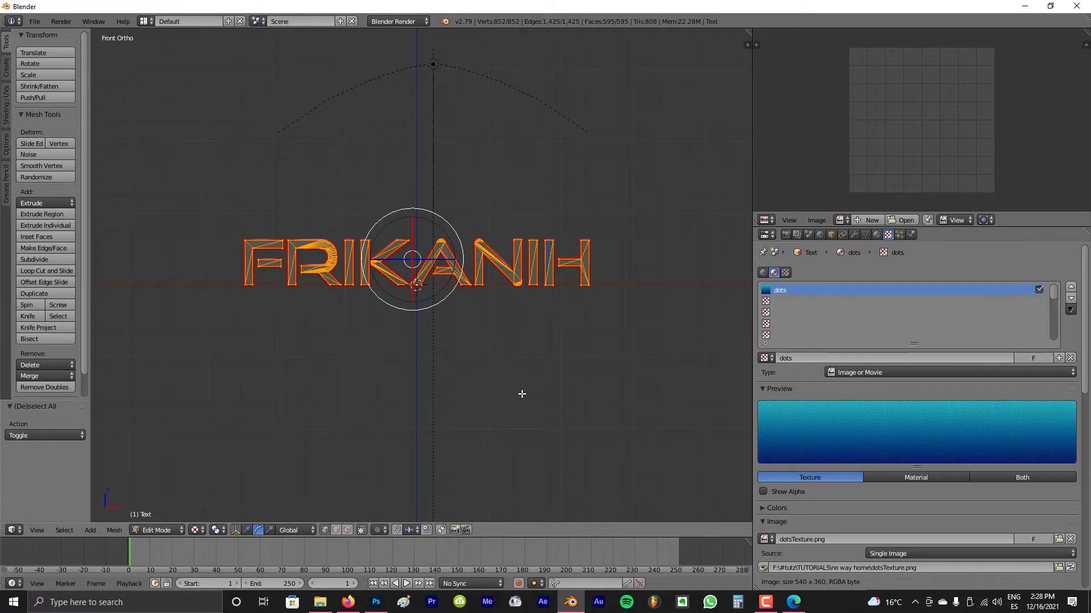
key("u")
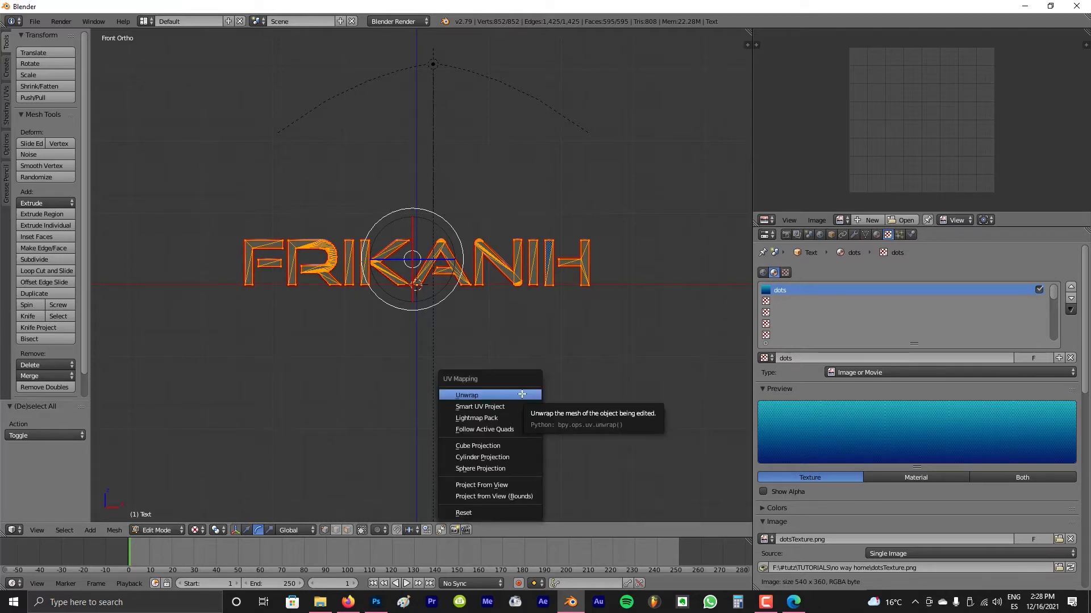
left_click(510, 485)
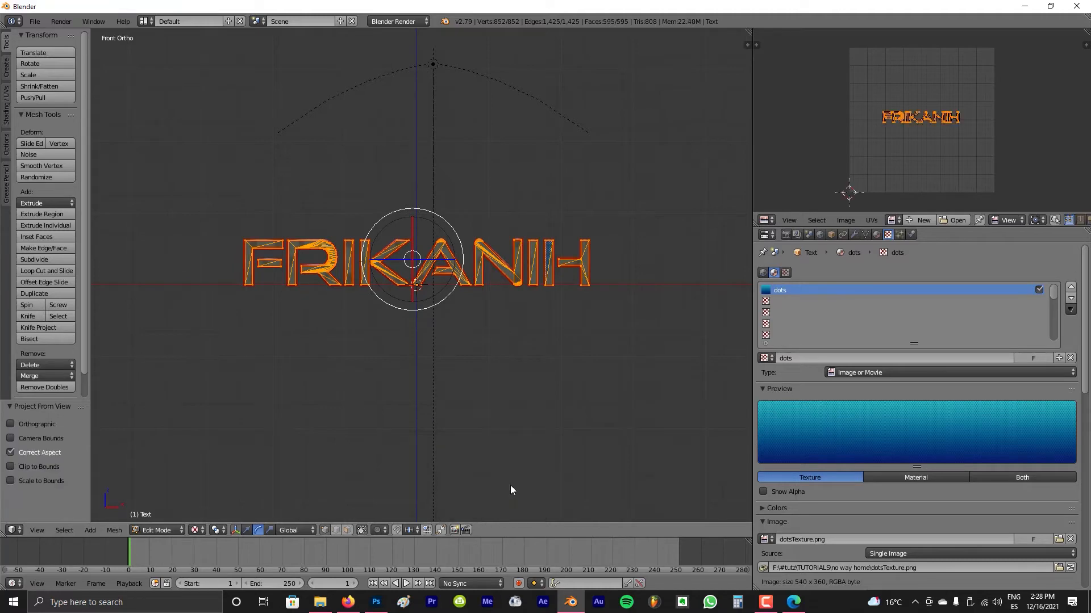
Examine how the projected dots texture sits on the letter faces from the front and at an angle in perspective
scroll(485, 350, "up", 8)
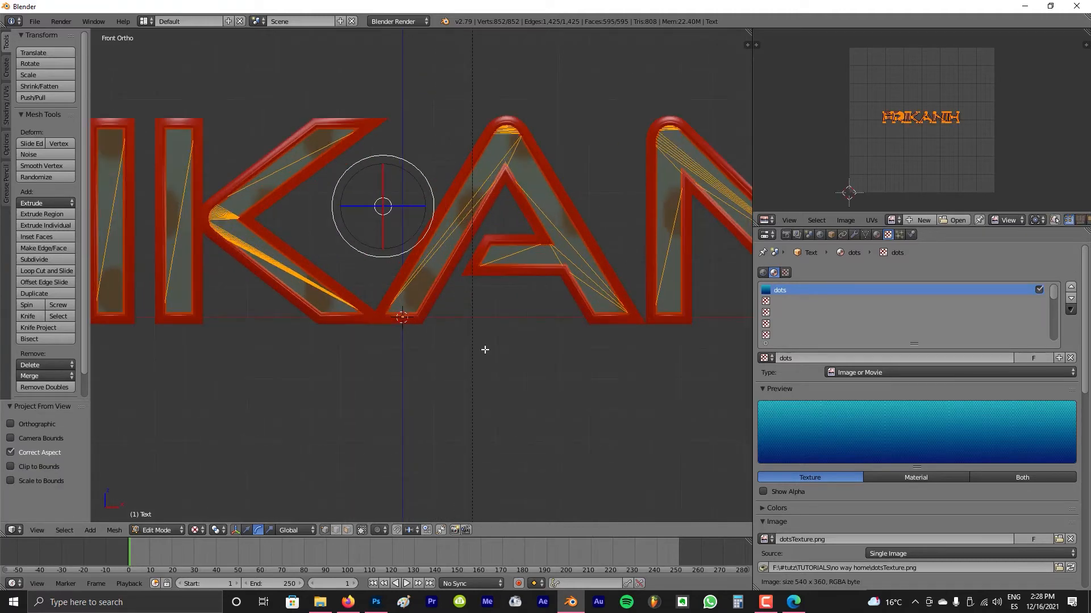
scroll(428, 286, "up", 2)
scroll(504, 237, "up", 1)
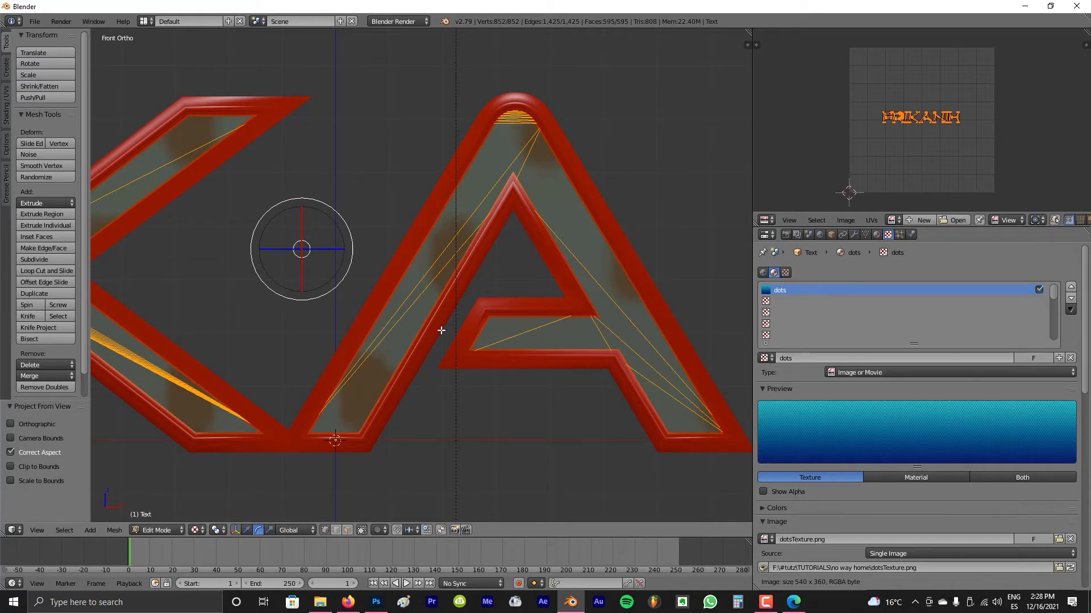
key("KP_5")
scroll(441, 330, "down", 6)
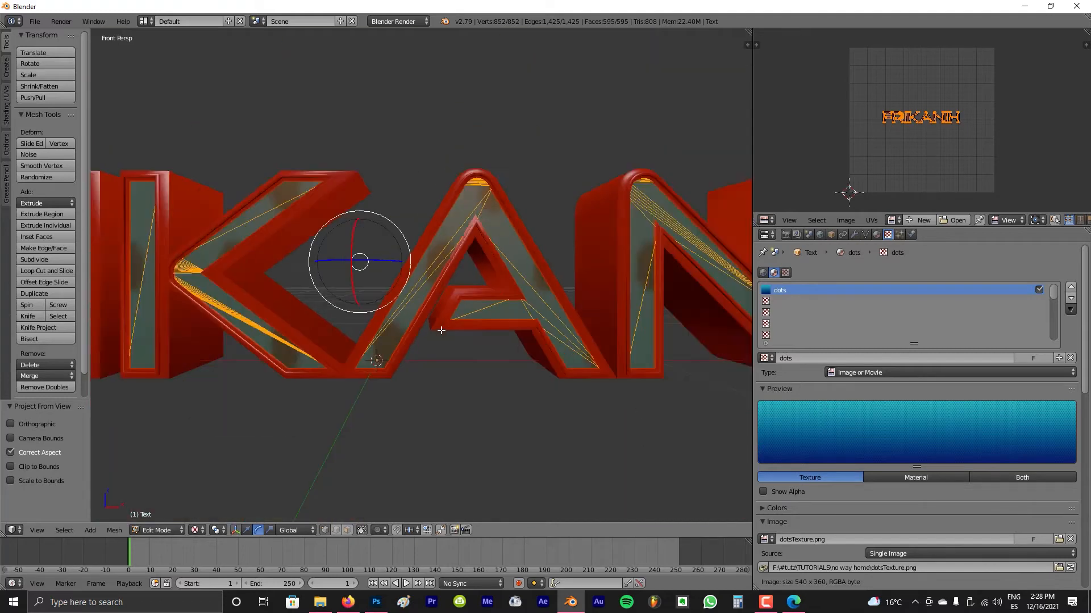
middle_click_drag(441, 330, 702, 228)
scroll(493, 291, "up", 3)
scroll(483, 288, "up", 2)
scroll(946, 165, "up", 5)
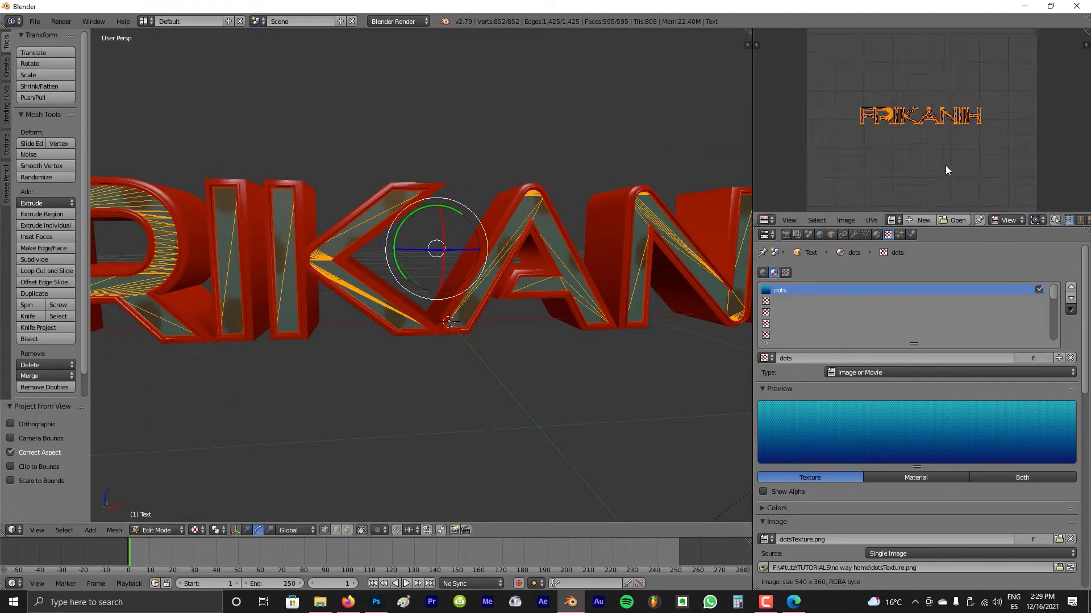
scroll(943, 162, "down", 3)
scroll(335, 303, "up", 5)
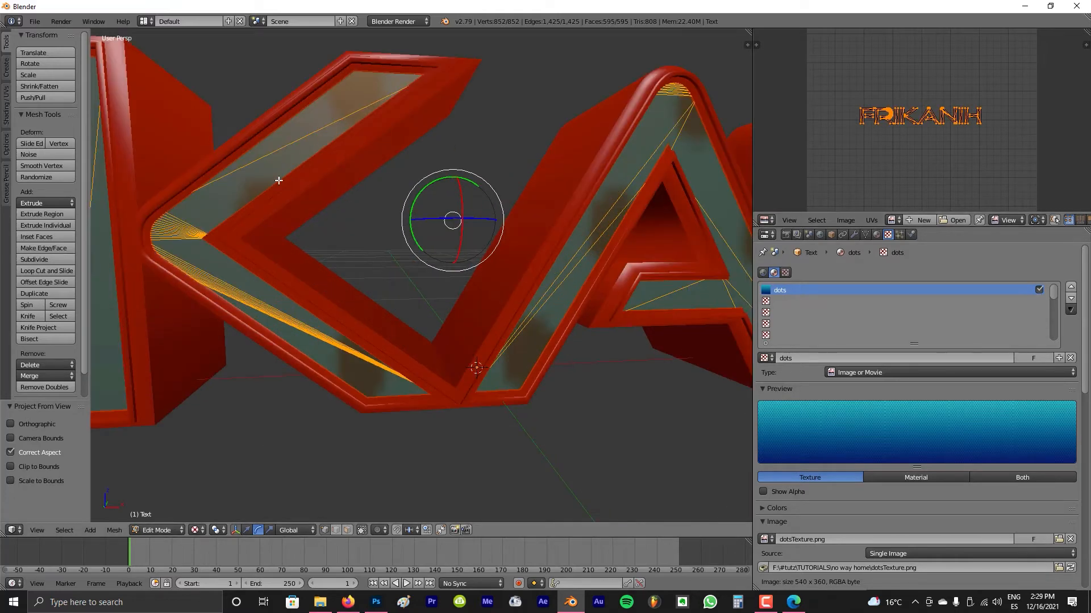
Scale the title's UVs up about 14 times, shift them slightly to fit the gradient's height, and return to Object Mode
scroll(847, 136, "down", 1)
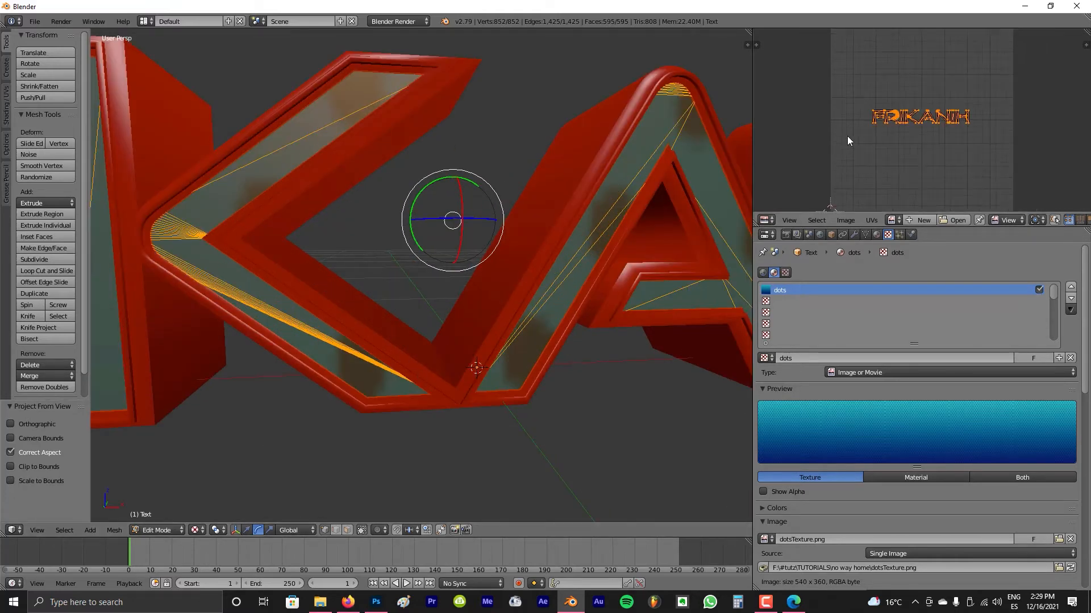
scroll(847, 137, "down", 1)
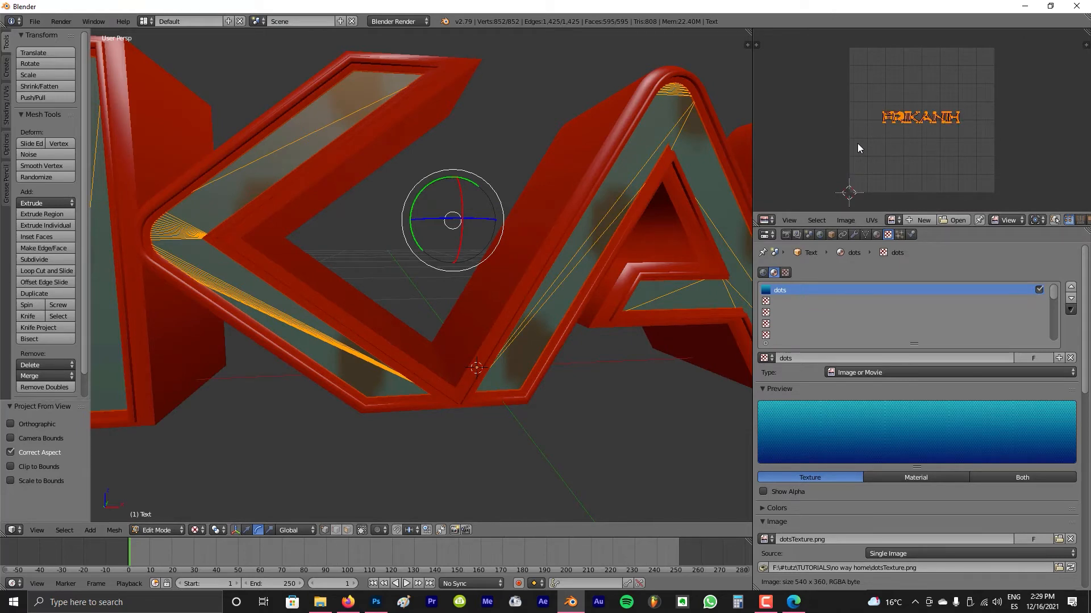
key("s")
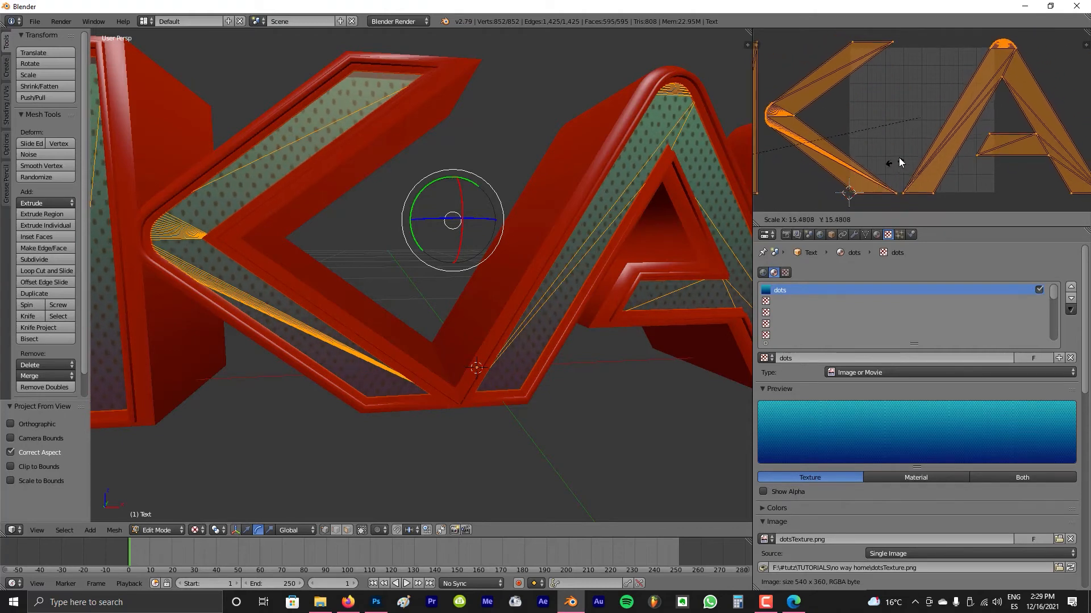
left_click(983, 97)
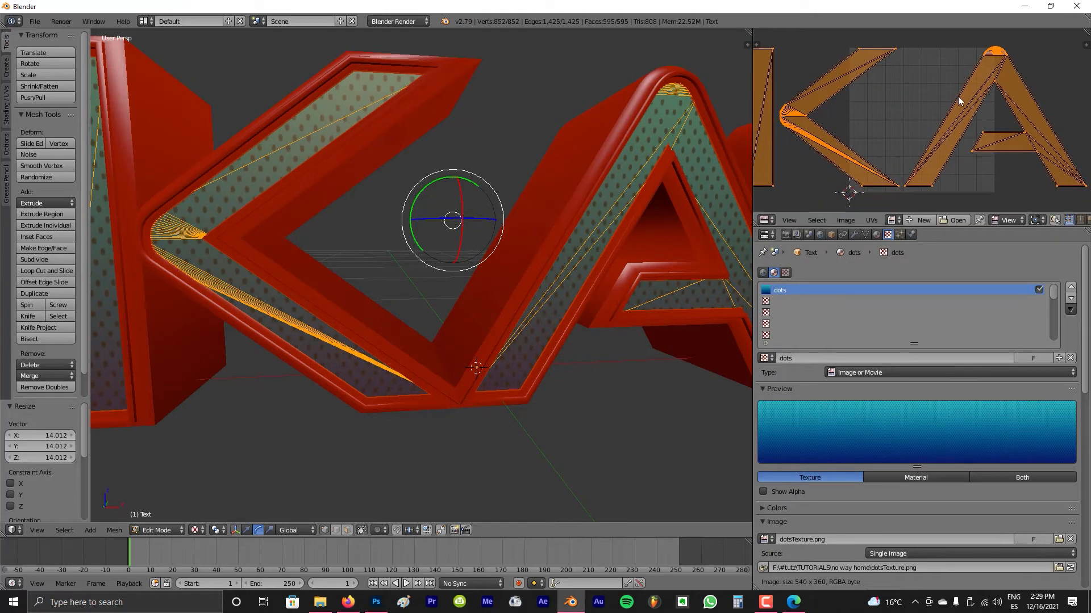
key("g")
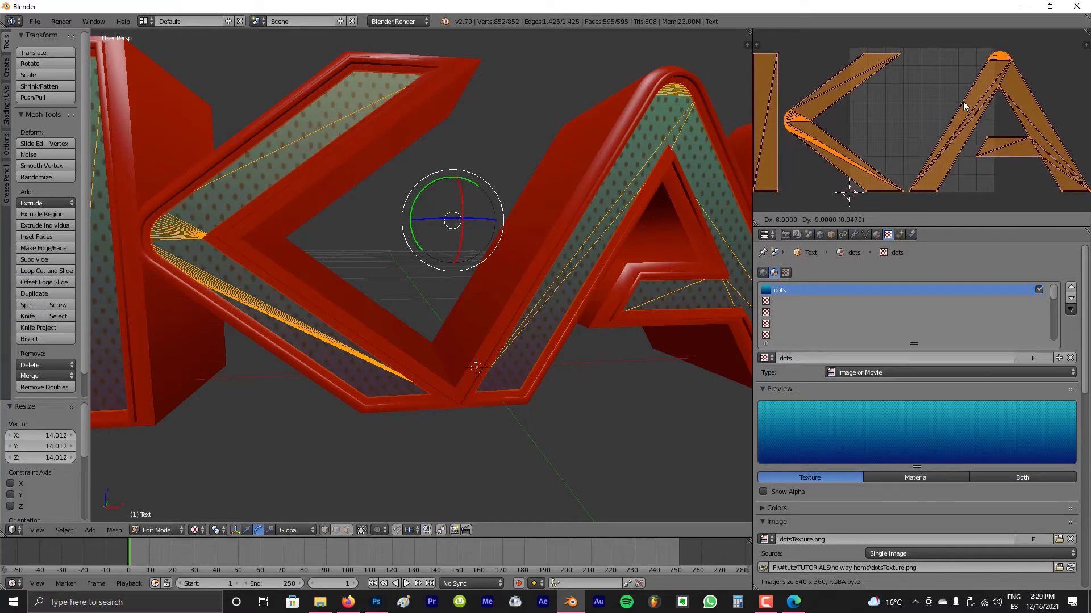
left_click(960, 103)
key("Tab")
middle_click_drag(534, 300, 499, 292)
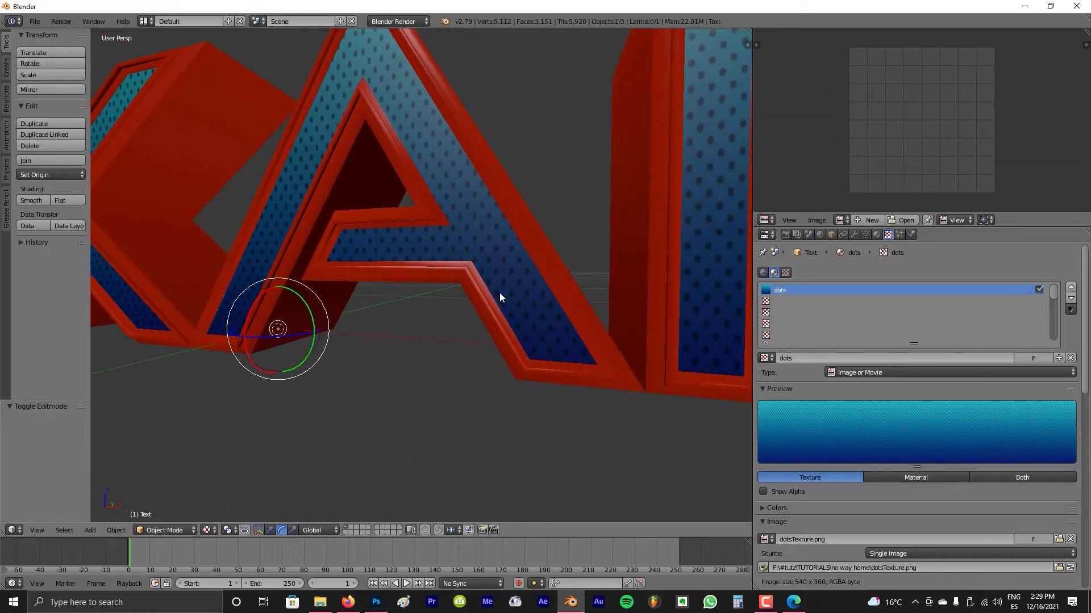
Remove the shine from the letter faces by setting the dots material's specular intensity to 0, and deselect everything
scroll(278, 269, "down", 4)
middle_click_drag(277, 268, 297, 253)
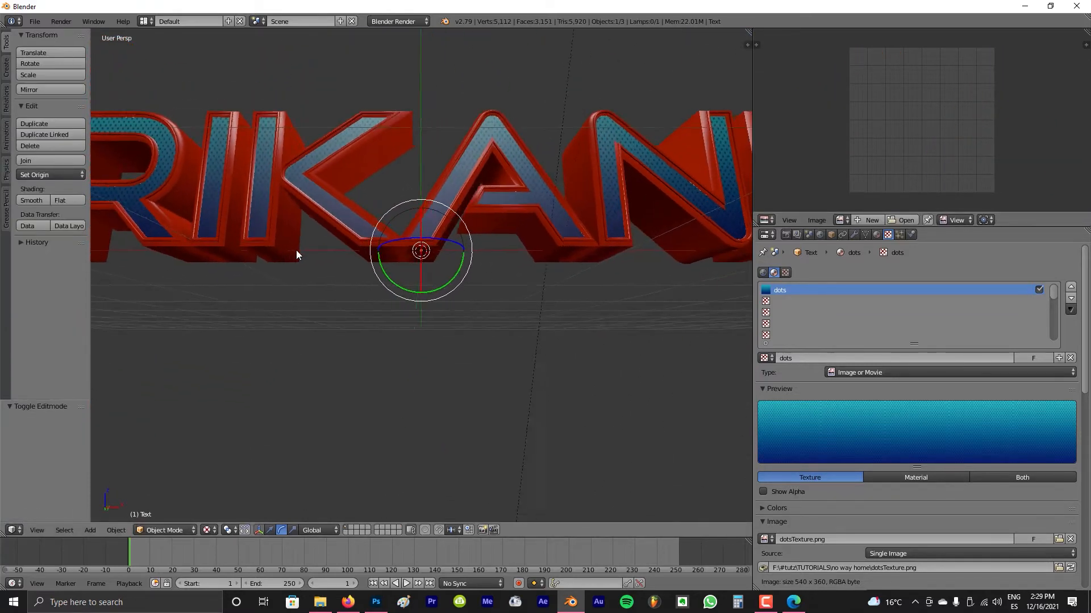
scroll(356, 249, "up", 5)
middle_click_drag(366, 206, 418, 39)
scroll(475, 199, "up", 3)
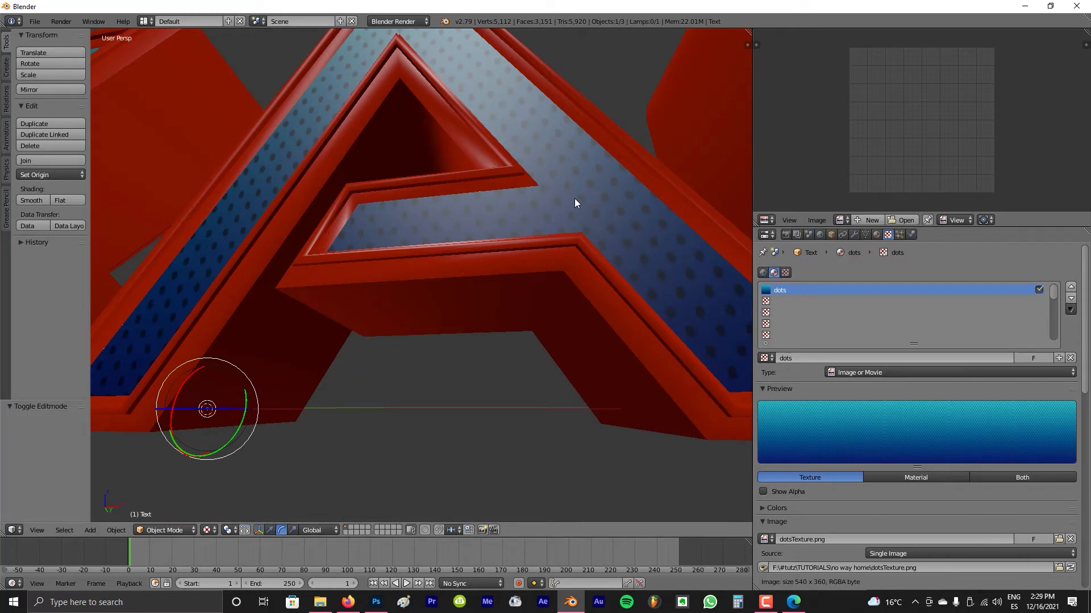
left_click(877, 235)
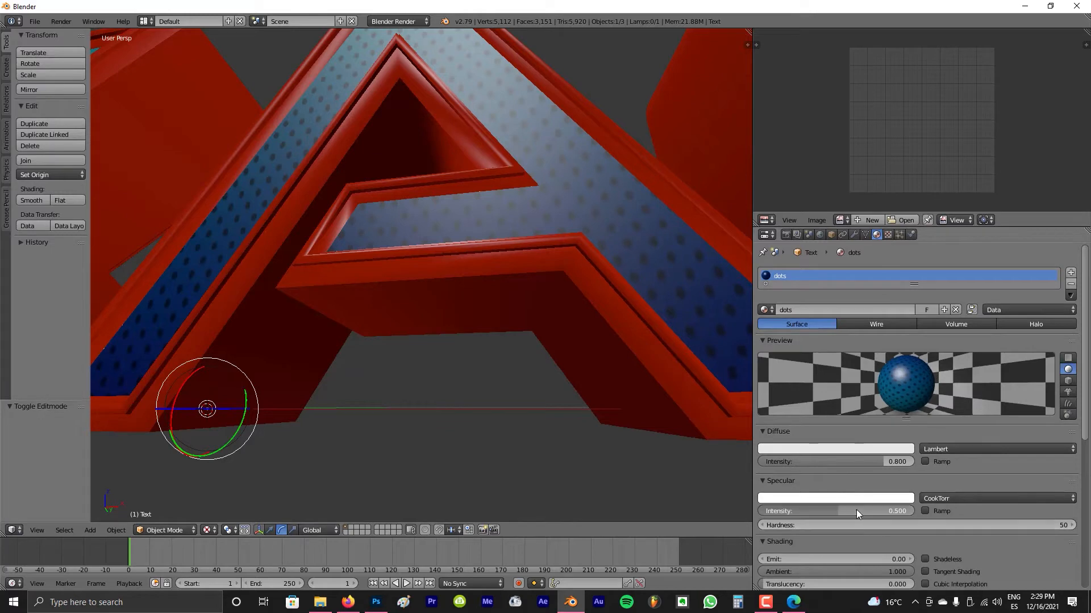
left_click_drag(856, 510, 764, 511)
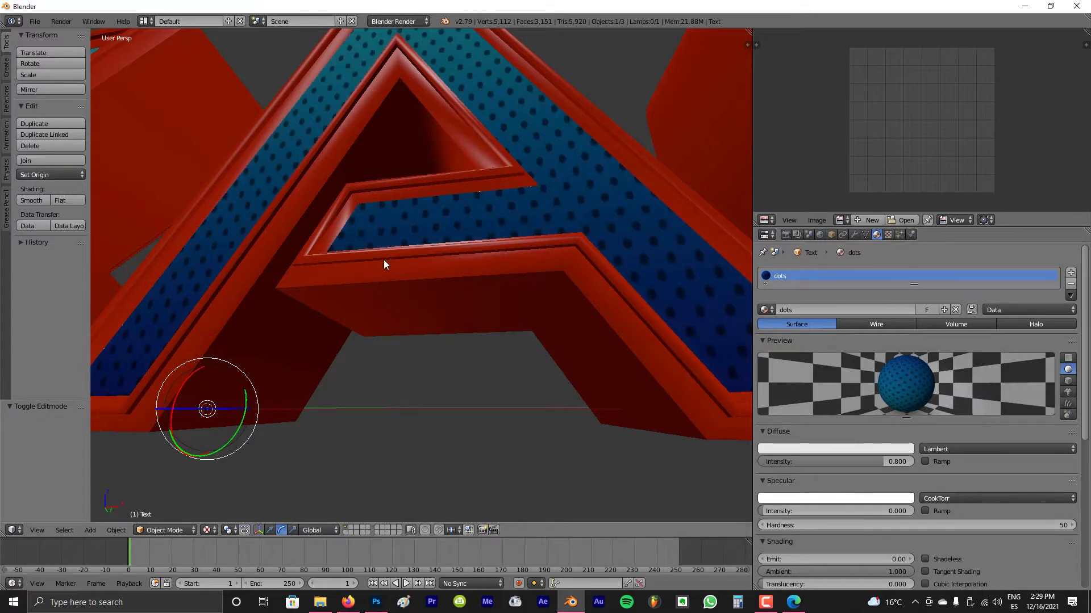
scroll(384, 260, "down", 5)
middle_click_drag(423, 177, 446, 210)
key("a")
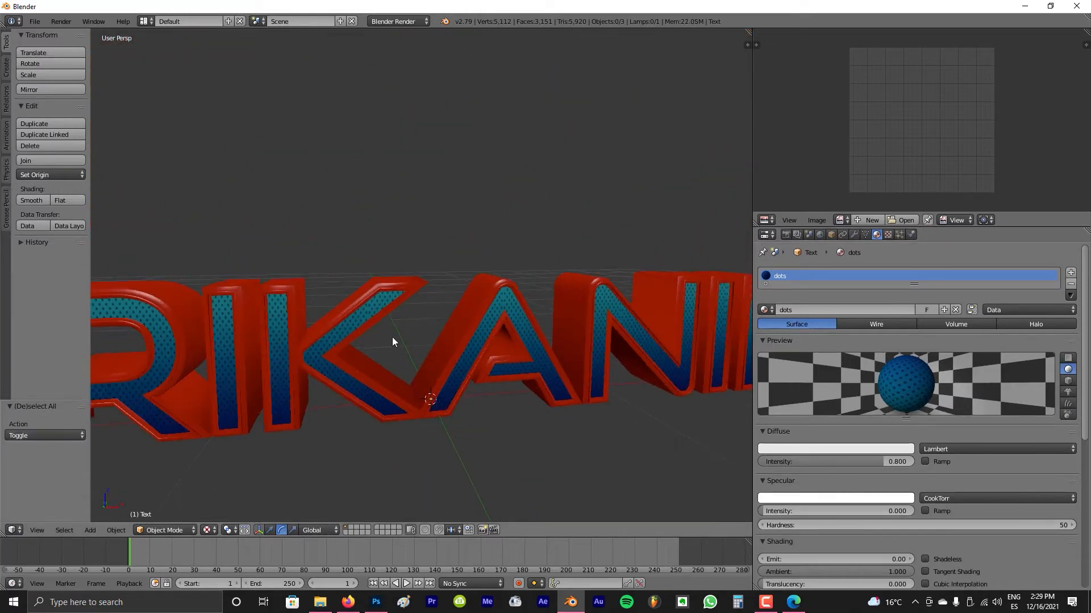
Compare the whole title with the Spider-Man: No Way Home reference logo in the browser and return to Blender
scroll(459, 268, "down", 4)
middle_click_drag(392, 336, 452, 278, "shift")
scroll(407, 259, "up", 3)
scroll(459, 252, "down", 4)
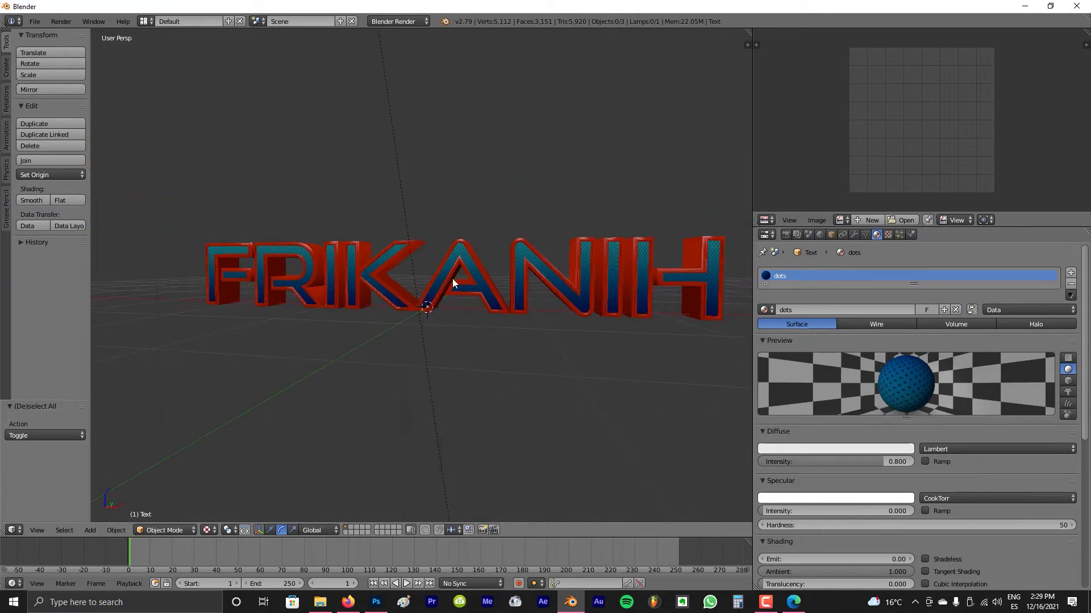
key("alt+Tab")
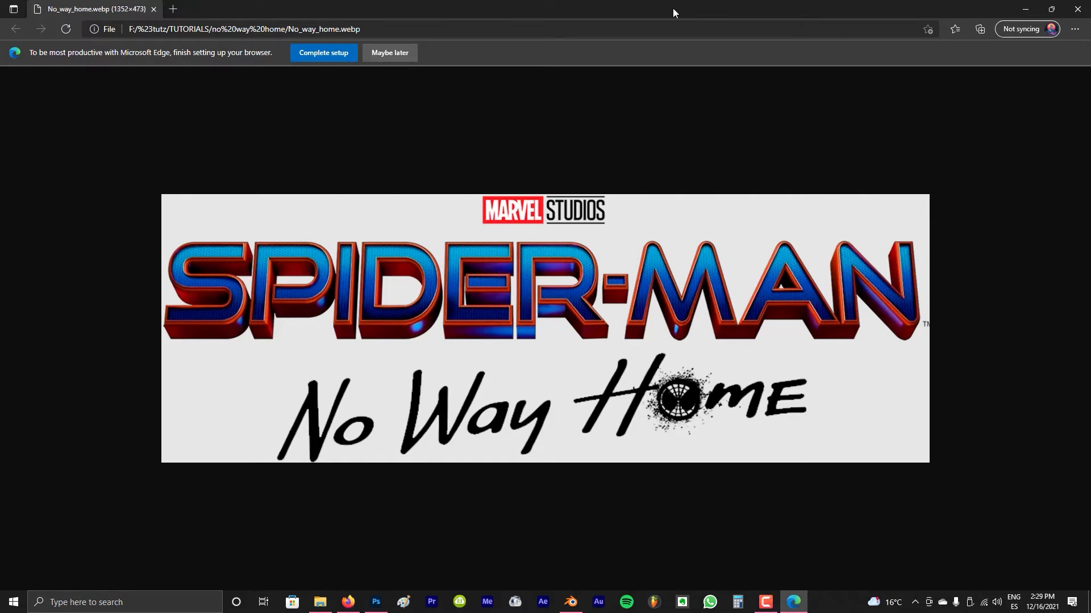
left_click_drag(672, 9, 0, 28)
Add a point lamp at the title's centre and lower it about 1.03 units along Z, beneath the letters
middle_click_drag(450, 307, 458, 306)
key("space")
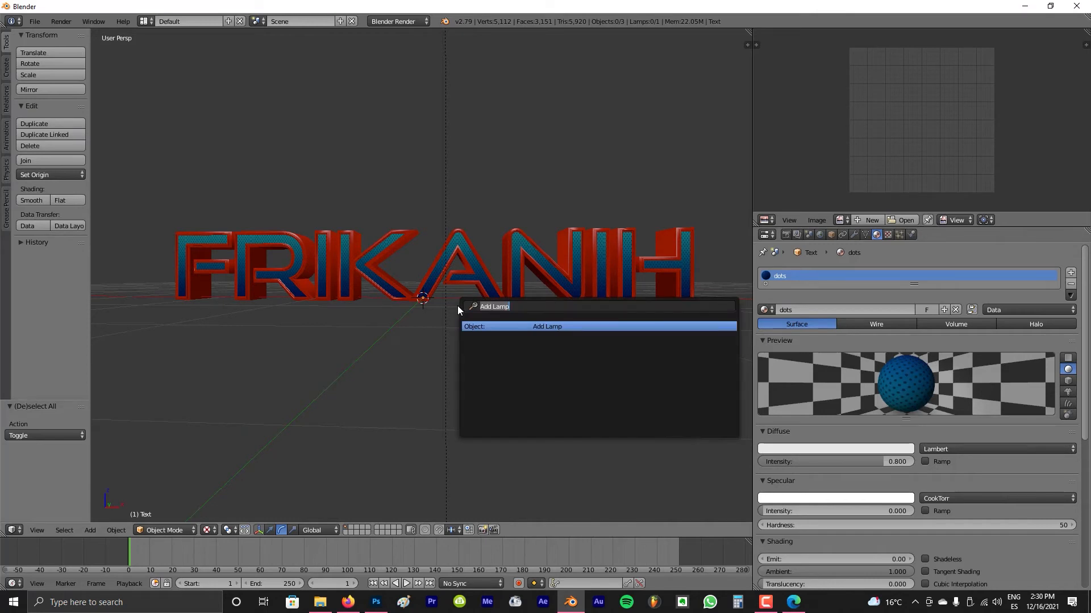
key("Return")
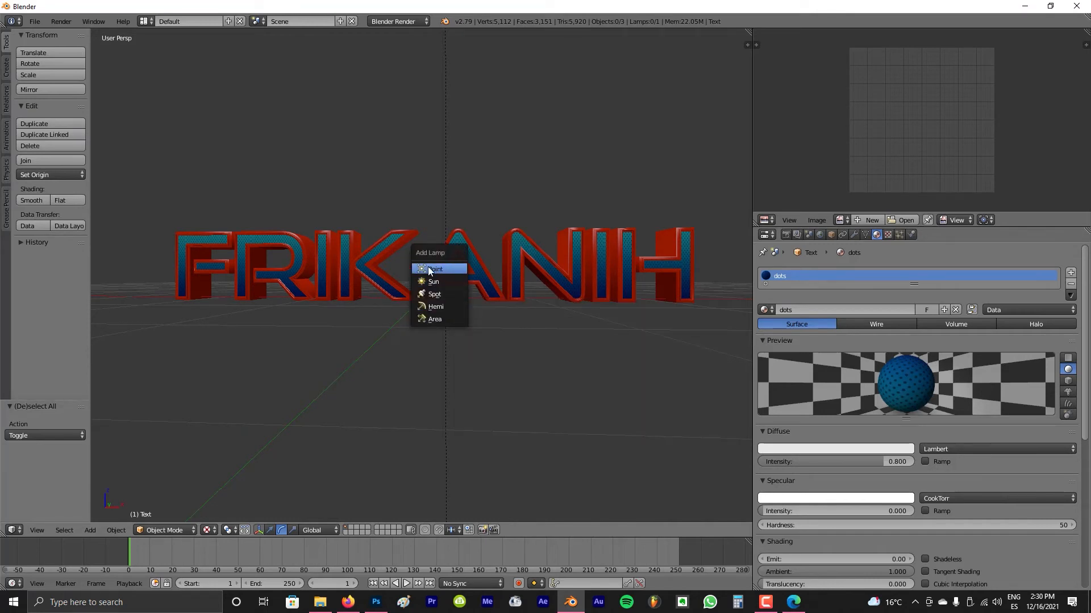
left_click(442, 268)
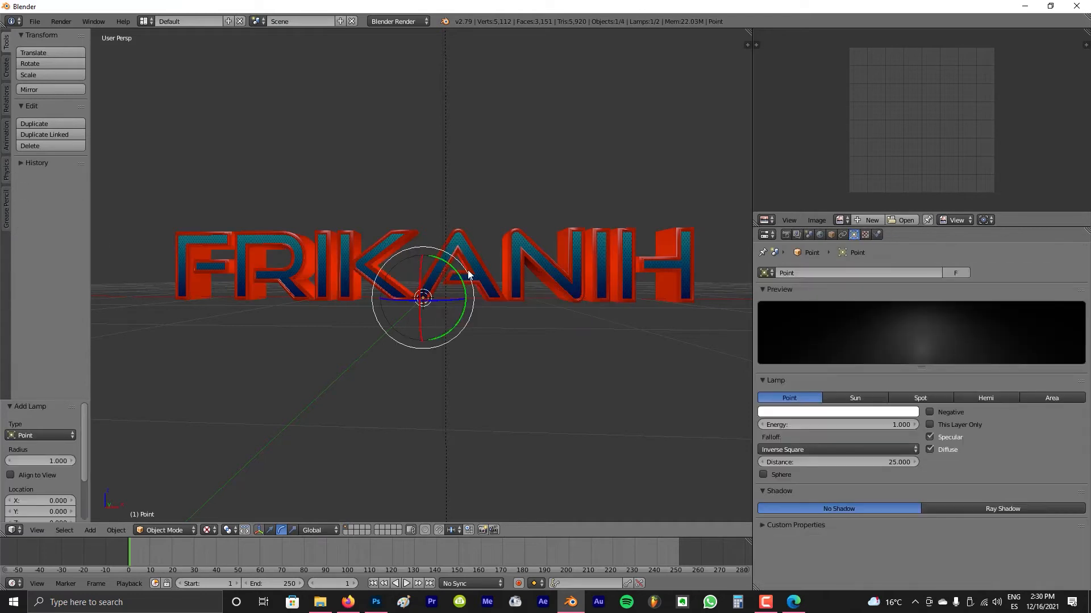
middle_click_drag(468, 270, 442, 257)
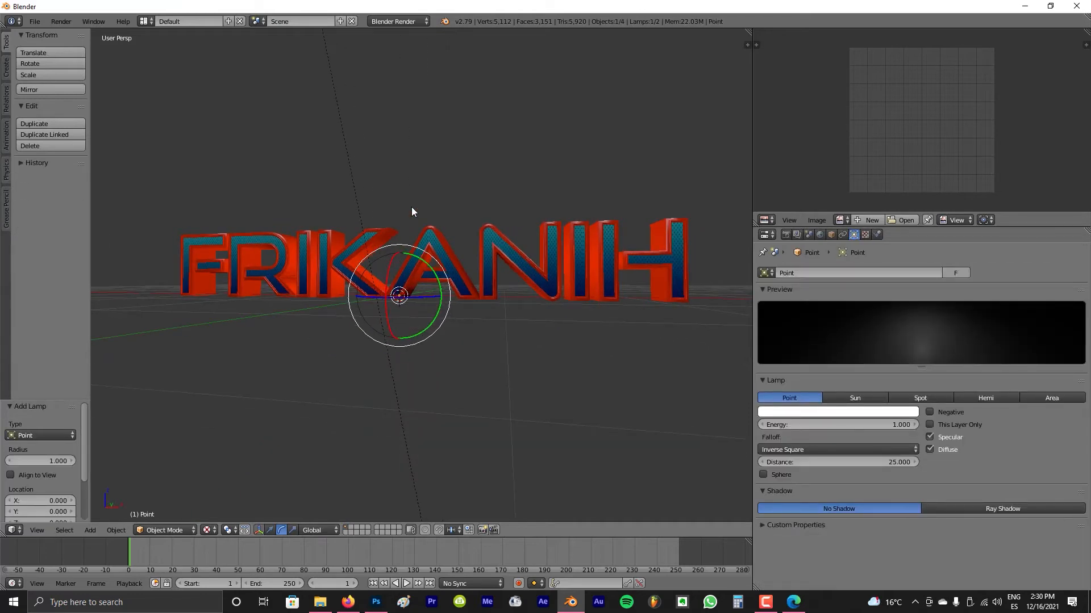
key("g")
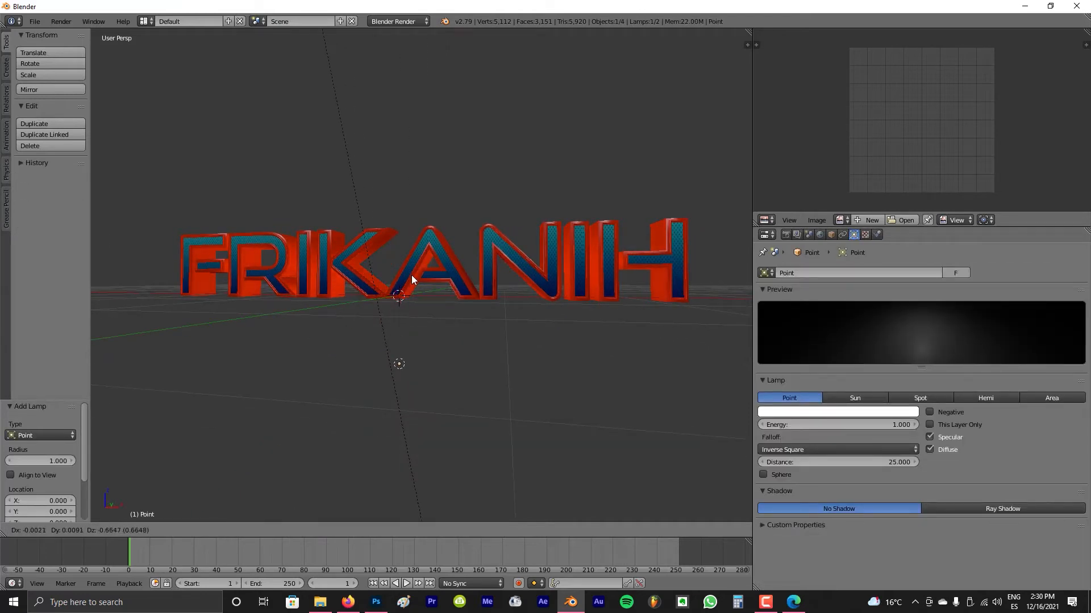
key("z")
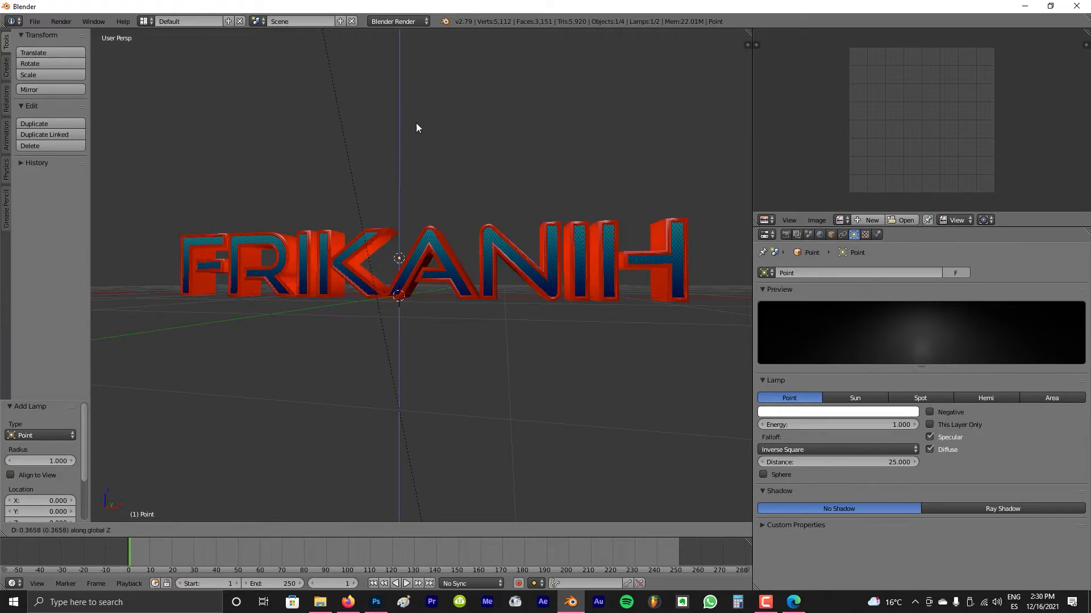
left_click(415, 301)
Shift the point lamp about 1.76 units along the positive Y axis
mouse_move(466, 294)
middle_mouse_down()
mouse_move(334, 292)
mouse_move(423, 301)
mouse_move(437, 238)
mouse_move(456, 299)
middle_mouse_up()
key("g")
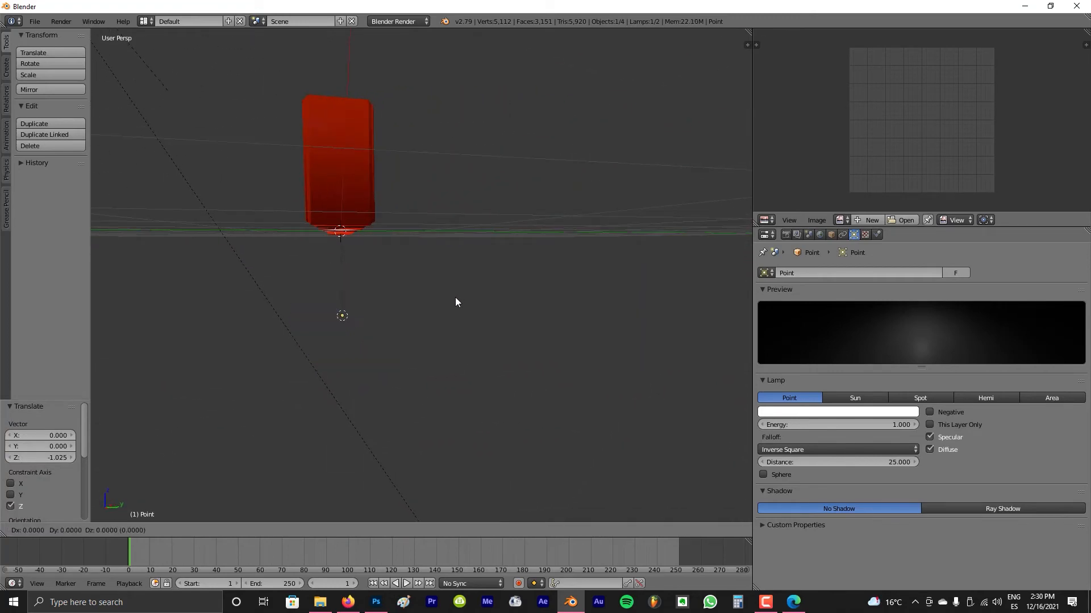
key("y")
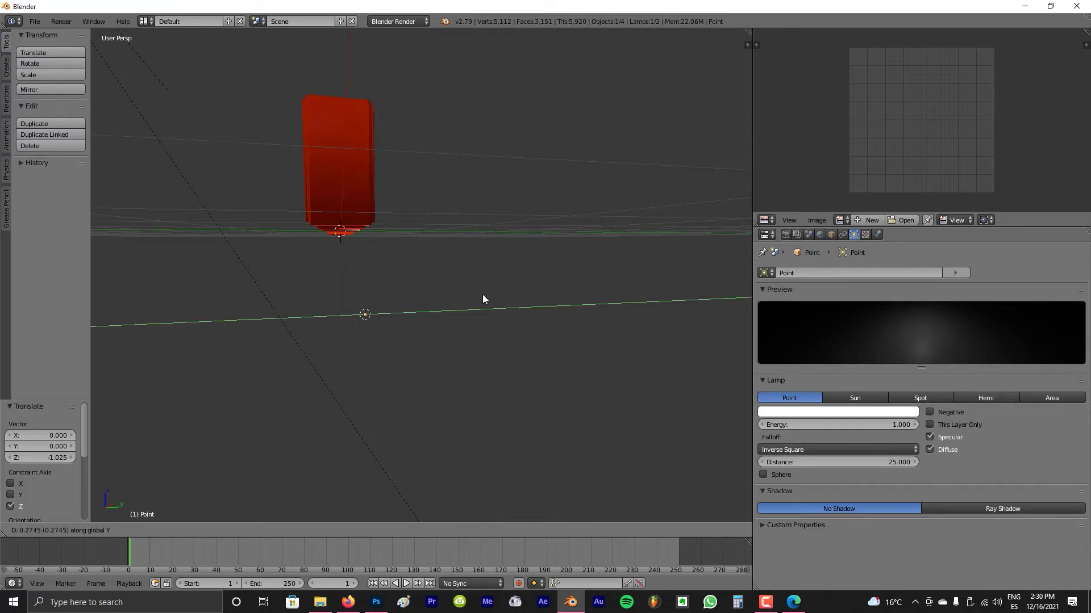
left_click(591, 281)
middle_click_drag(353, 232, 489, 288)
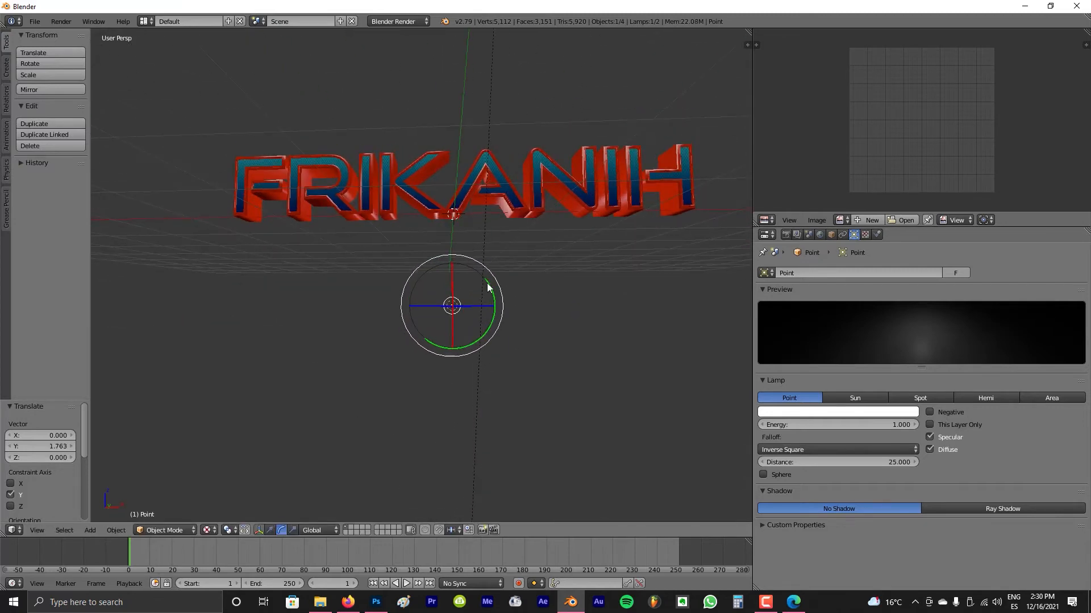
scroll(494, 284, "up", 1)
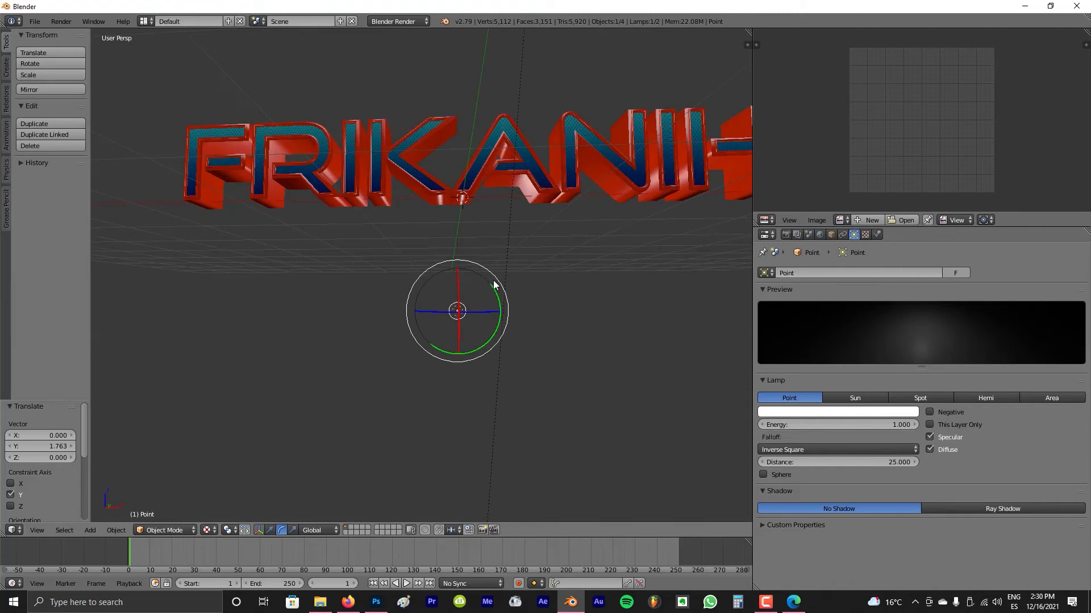
Give the point lamp a blue colour (R 0.025, G 0.130, B 1.000) and set its distance to 5
left_click(830, 414)
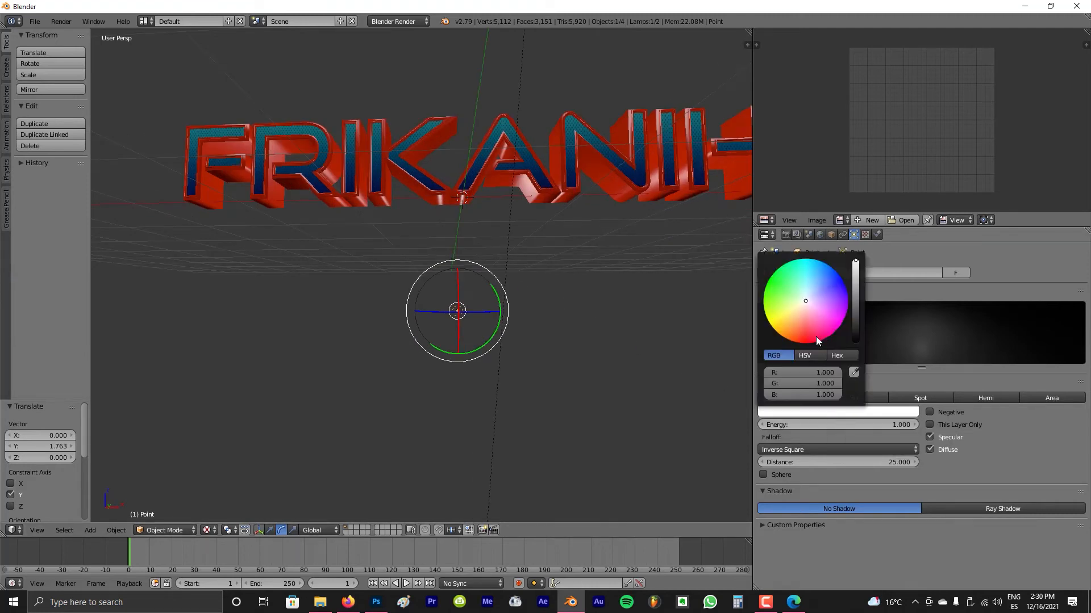
left_click_drag(816, 275, 829, 276)
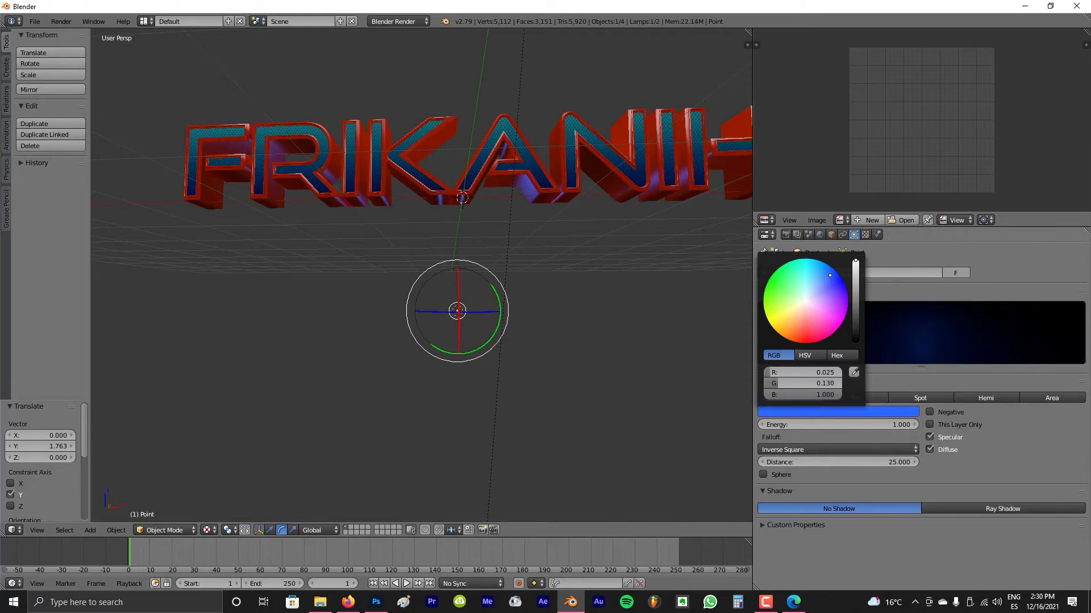
left_click(856, 462)
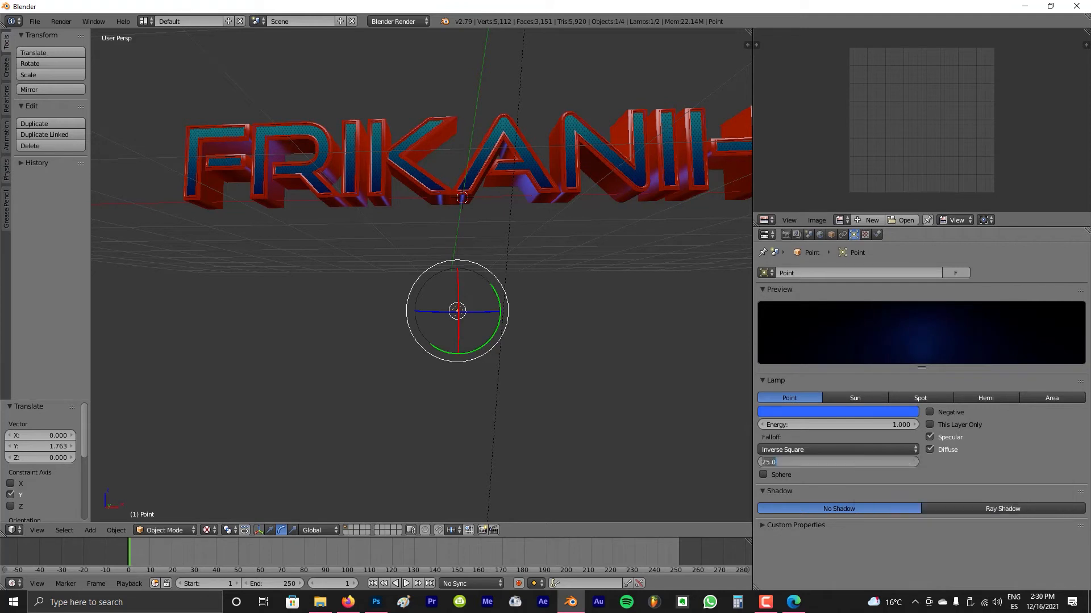
type("5")
key("Return")
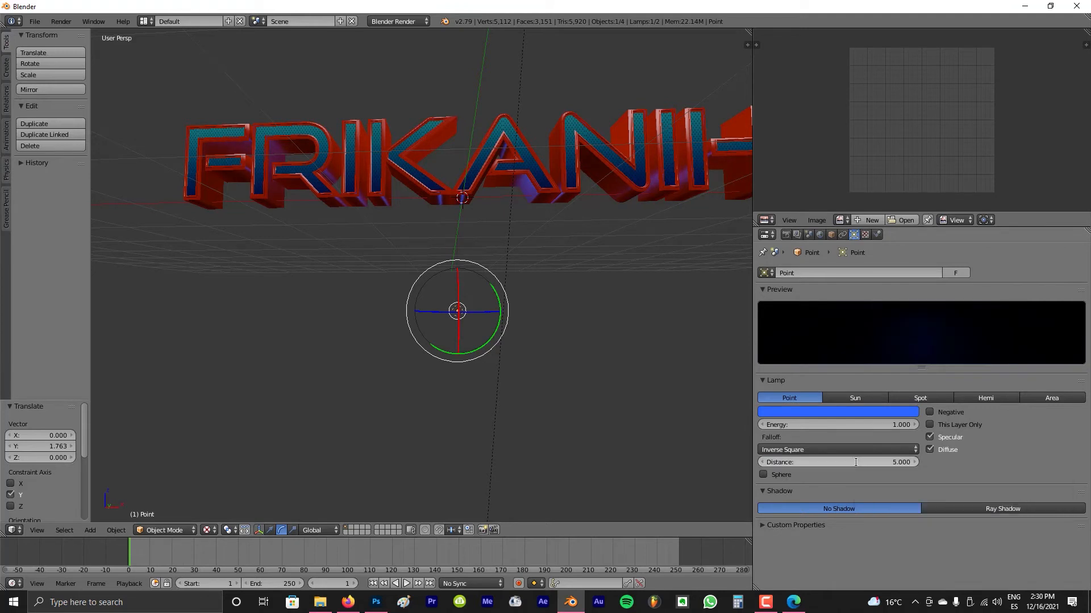
Raise the blue lamp's energy to 2.47 and enable ray shadows for it
left_click_drag(844, 425, 875, 424)
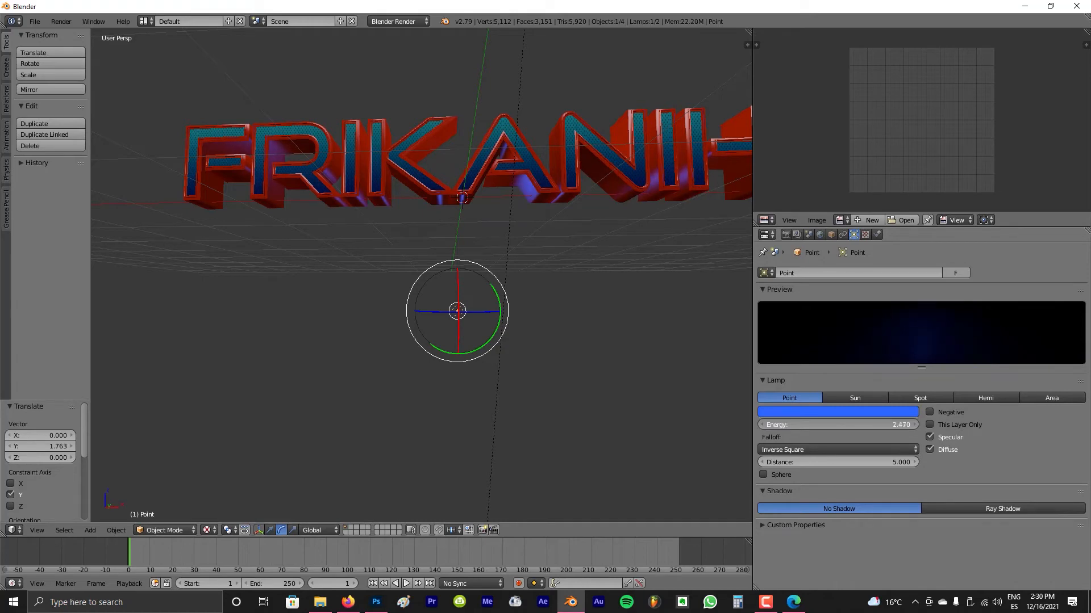
middle_click_drag(436, 250, 499, 270)
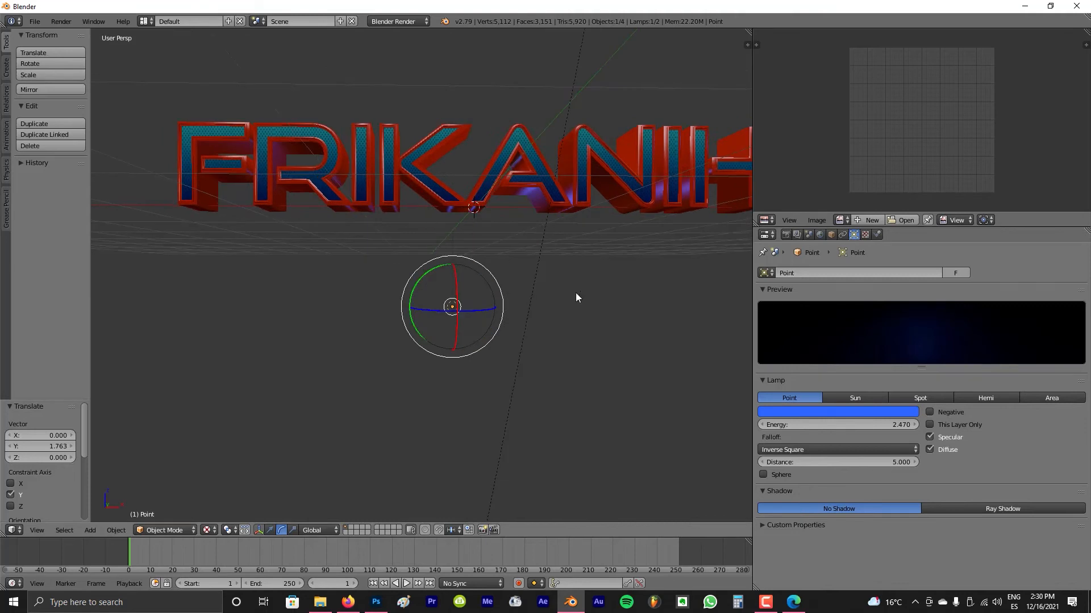
left_click(1000, 508)
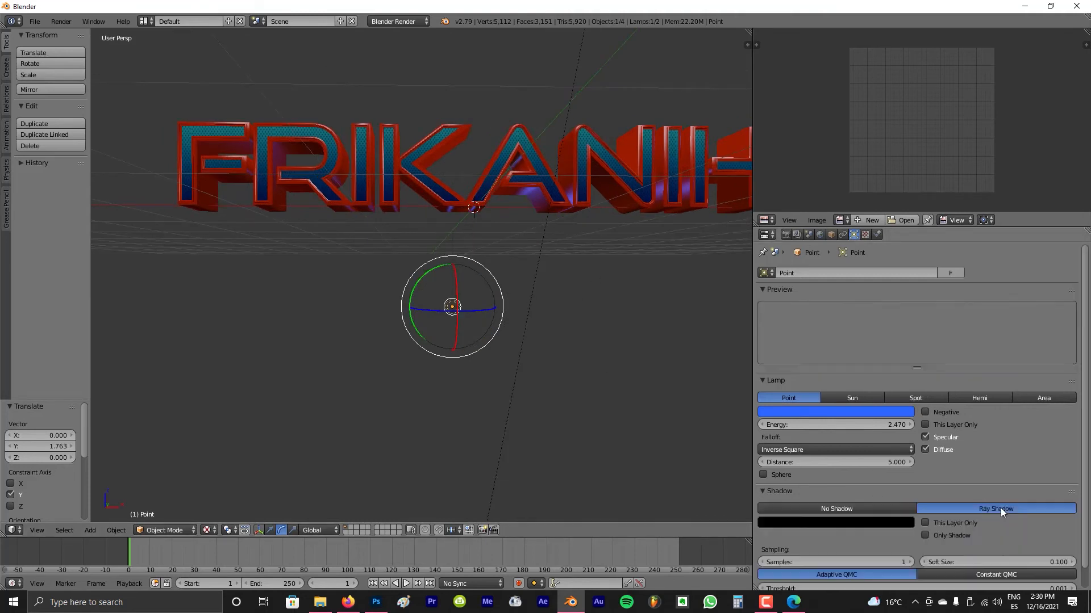
mouse_move(421, 309)
middle_mouse_down()
mouse_move(465, 275)
mouse_move(461, 254)
mouse_move(393, 265)
mouse_move(477, 270)
mouse_move(425, 304)
middle_mouse_up()
scroll(438, 280, "up", 5)
middle_click_drag(547, 353, 476, 325)
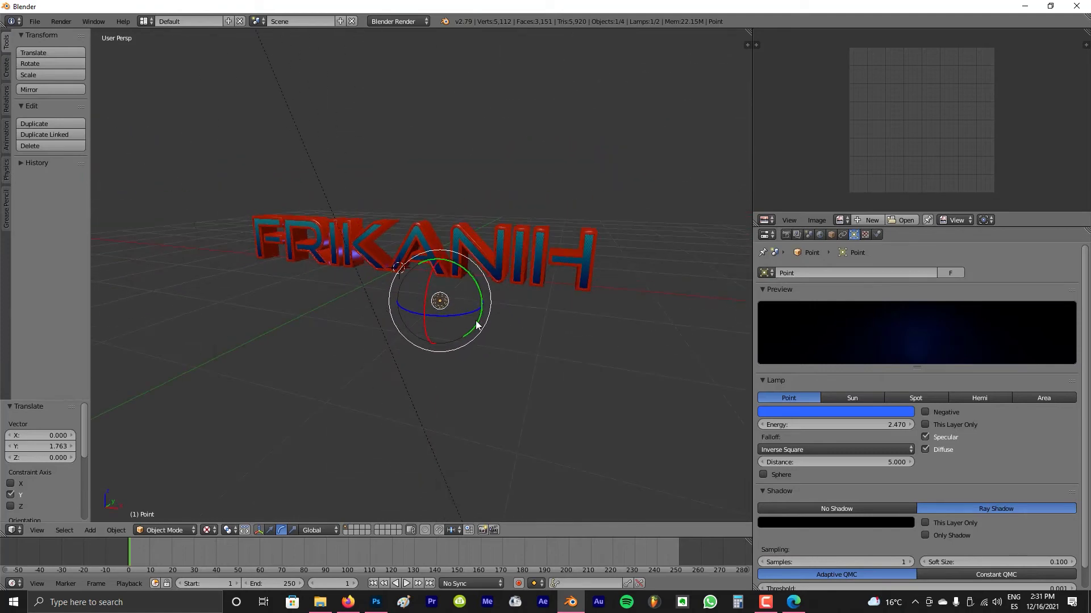
Add a camera at the title's centre and clear its rotation
key("space")
type("add cam")
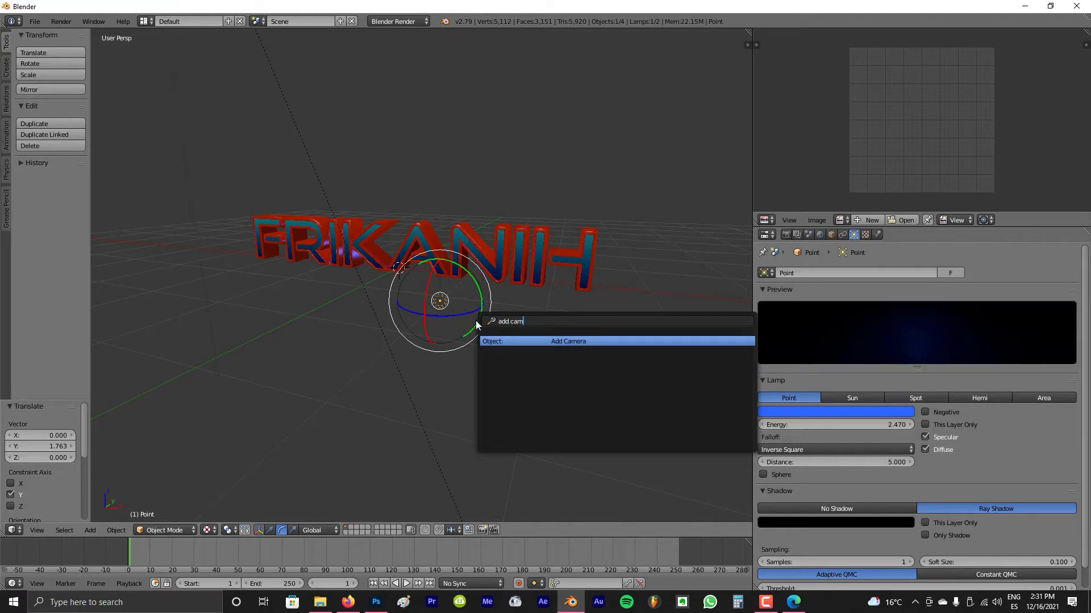
key("Return")
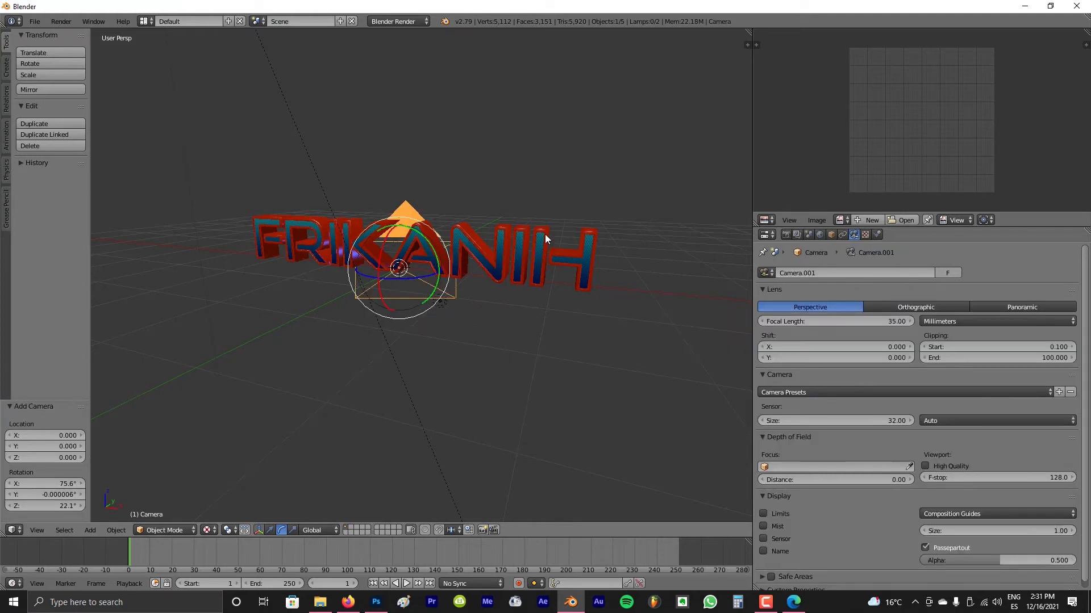
middle_click_drag(404, 252, 407, 275)
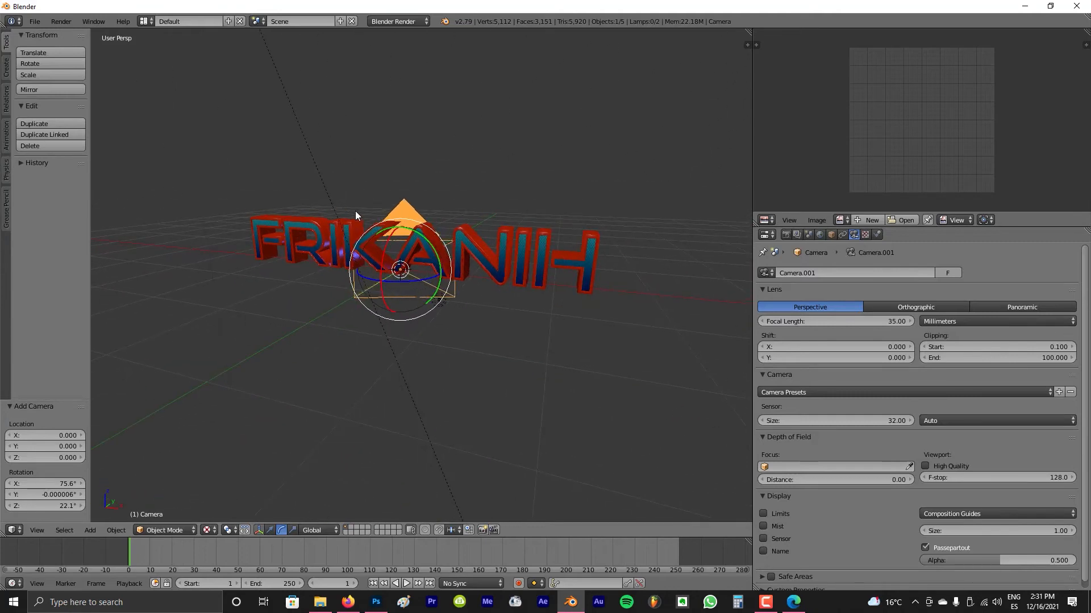
middle_click_drag(355, 210, 380, 258)
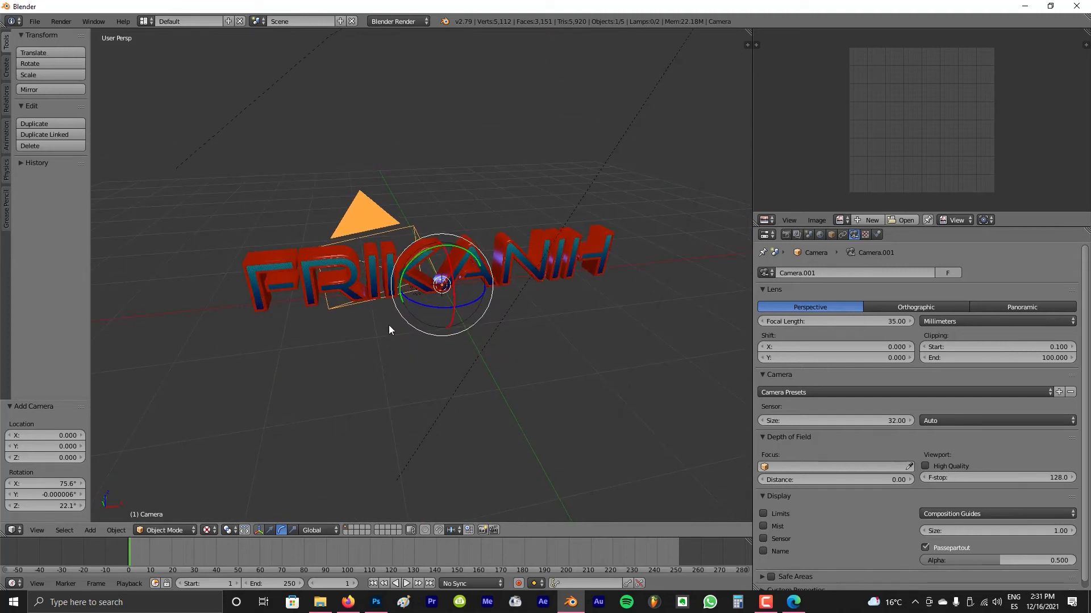
key("alt+r")
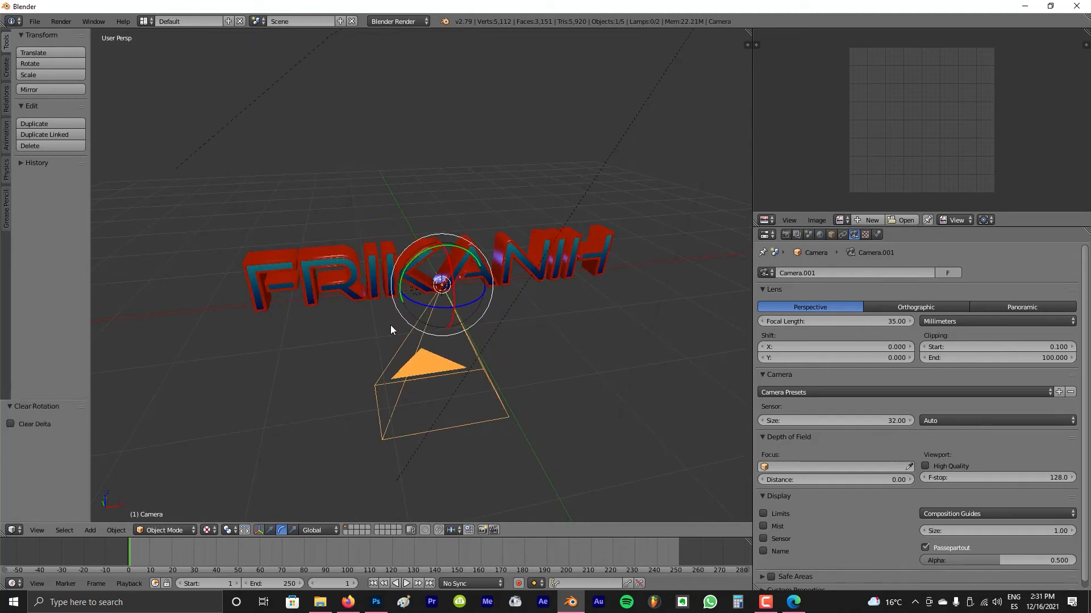
Move the camera about 6.86 units along negative Y, out in front of the title
middle_click_drag(393, 325, 485, 310)
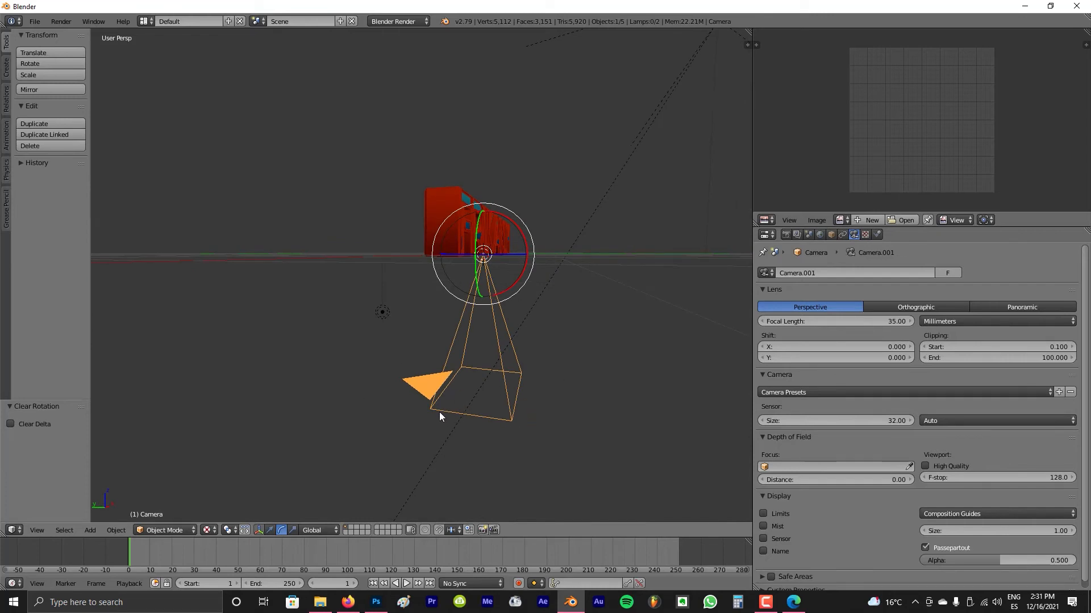
middle_click_drag(440, 416, 368, 309)
key("g")
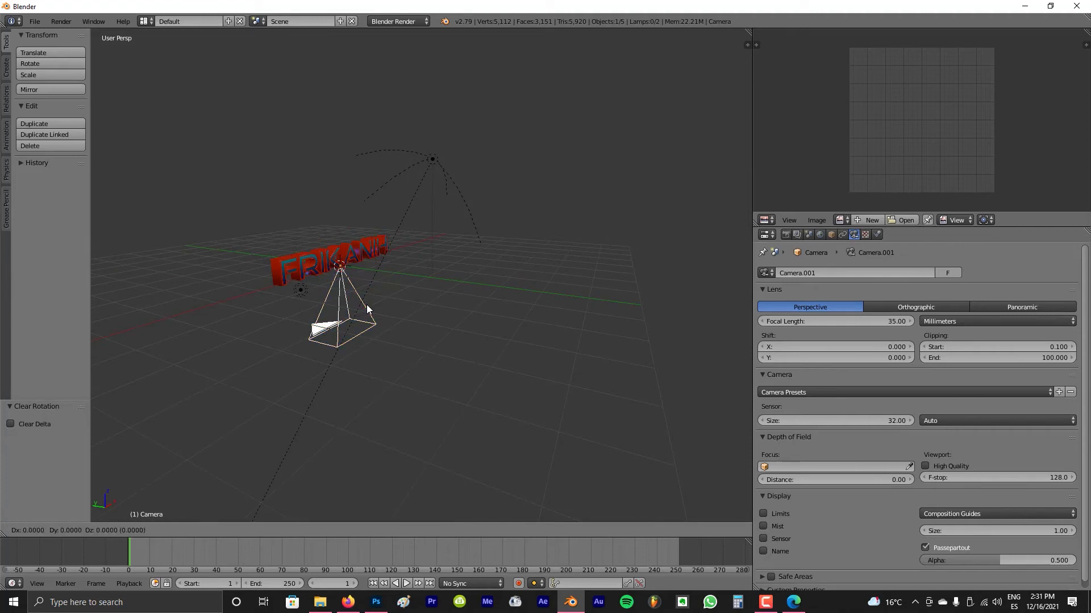
key("y")
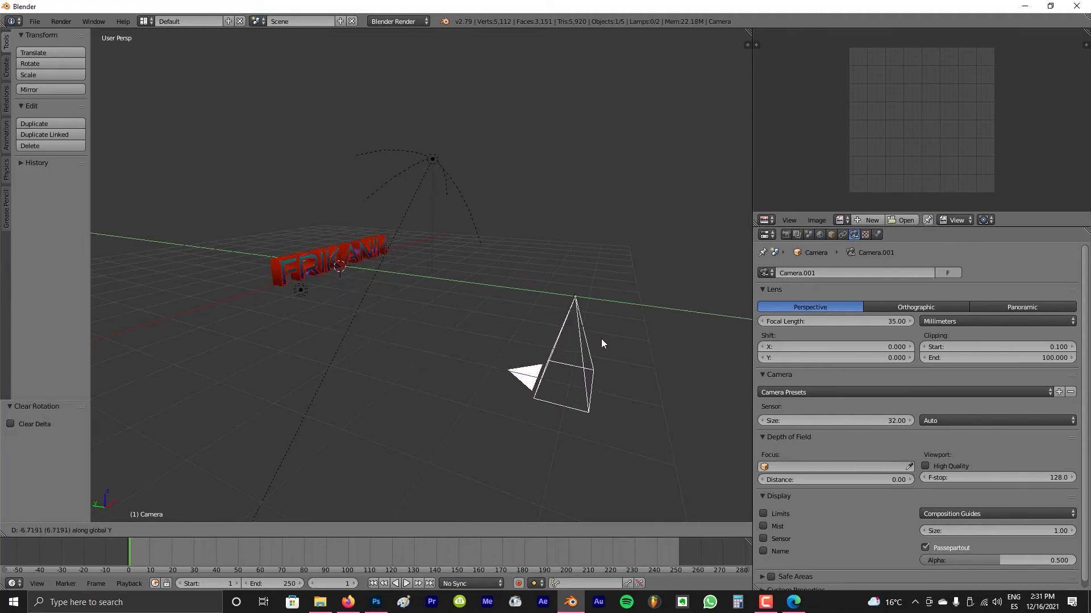
left_click(600, 339)
Lower the camera about 1.67 units along Z, below the title's base
middle_click_drag(601, 338, 547, 243)
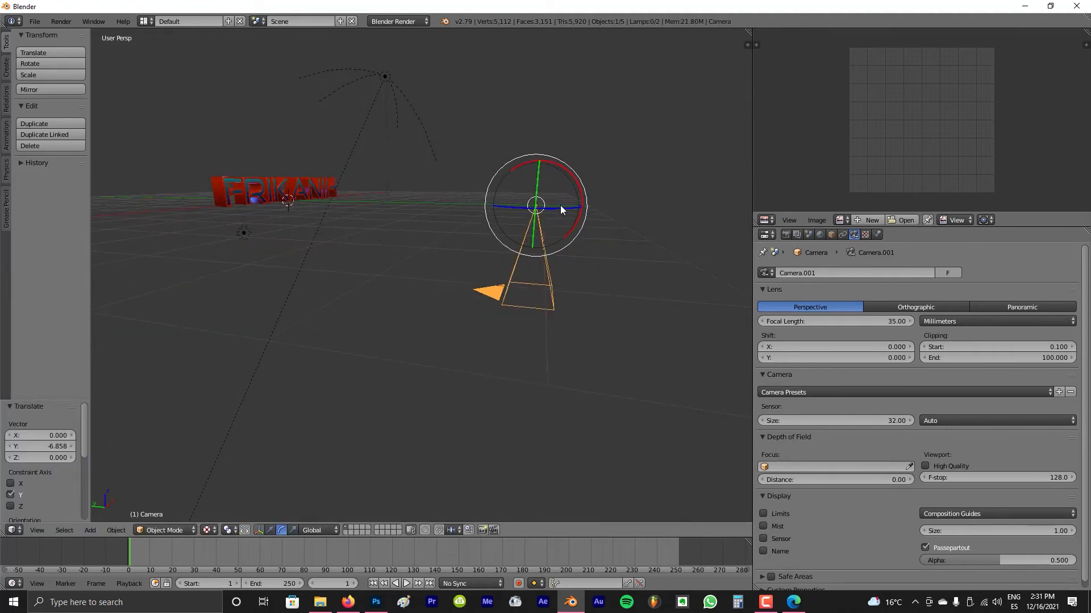
key("g")
key("z")
left_click(561, 273)
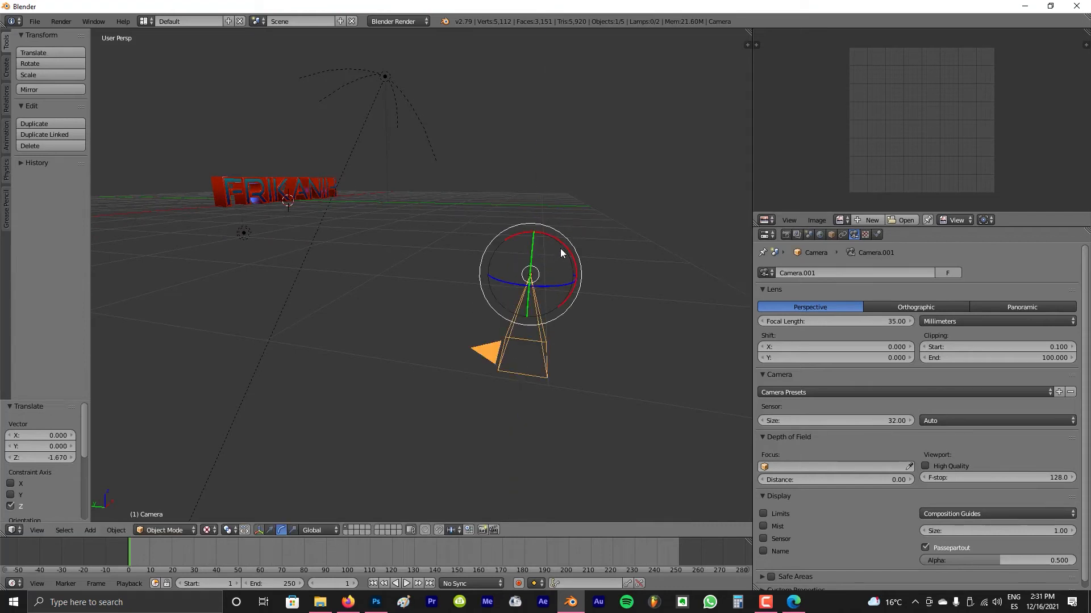
Rotate the camera about 98.2° around the X axis so it faces the title, and check the framing through the camera
middle_click_drag(561, 253, 539, 289)
left_click_drag(519, 306, 585, 393)
key("KP_0")
scroll(499, 355, "up", 3)
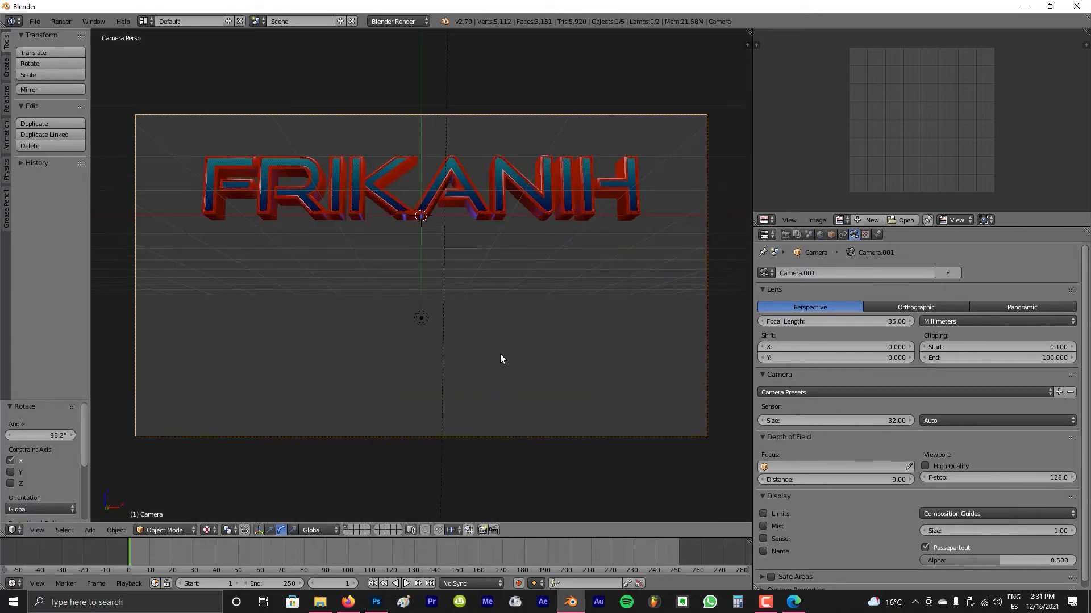
key("KP_0")
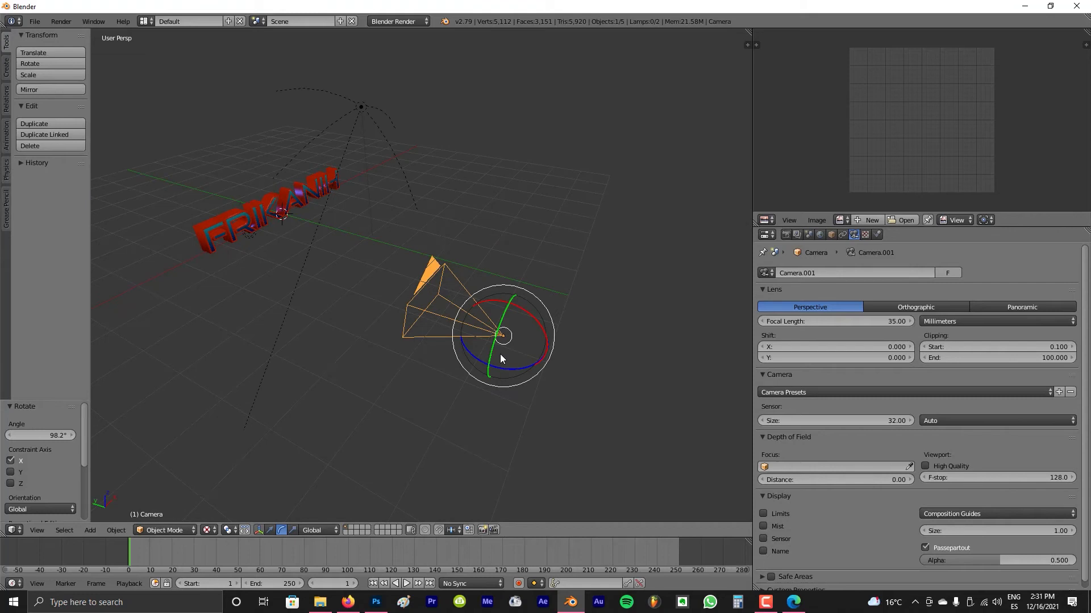
key("KP_0")
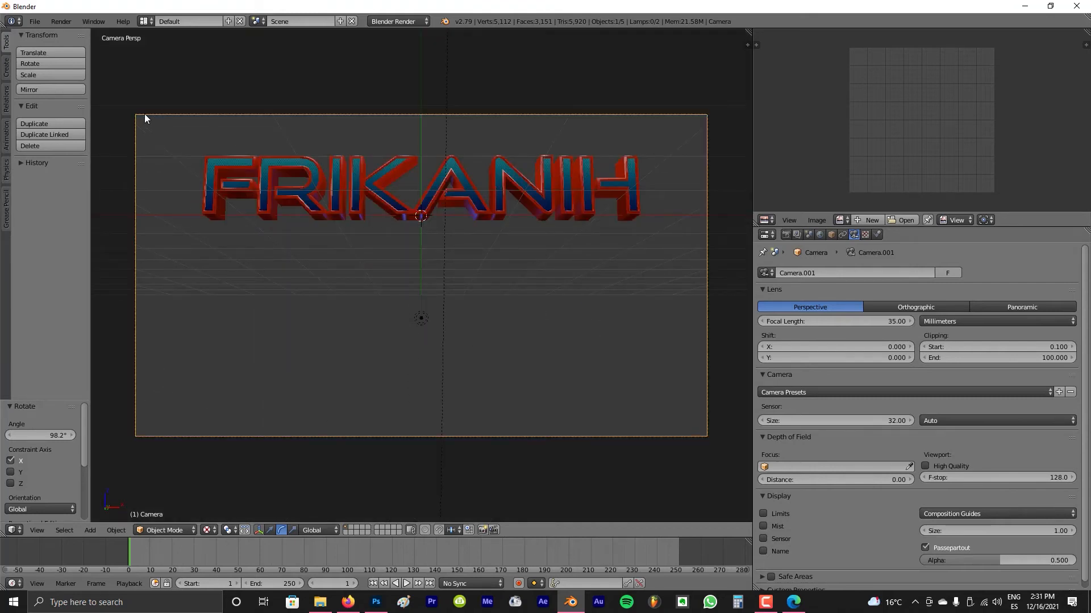
Raise the camera about 0.717 units along Z to bring the title lower in the frame
key("g")
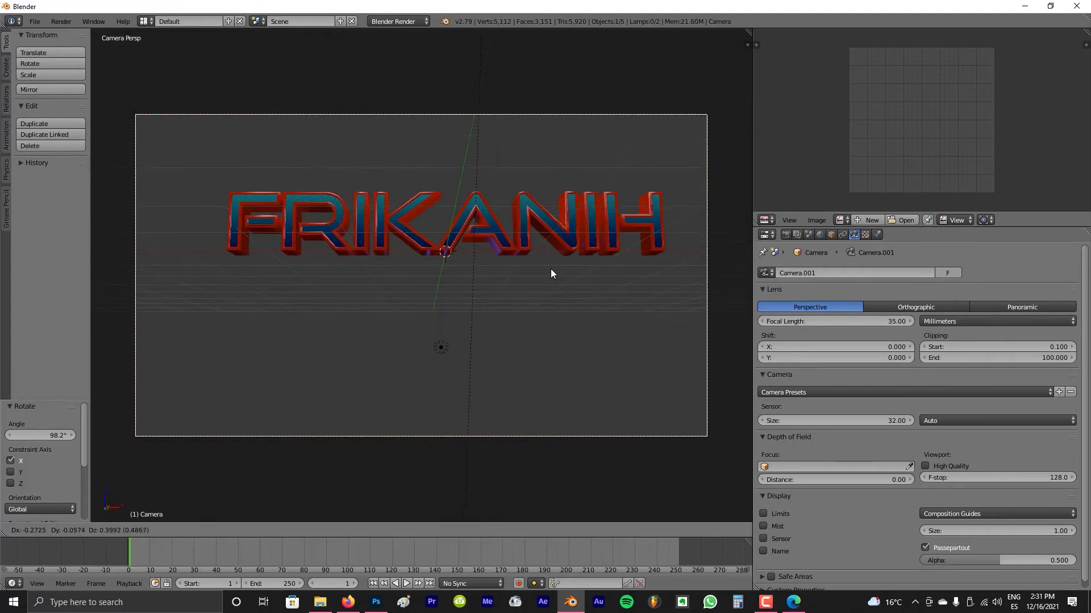
key("z")
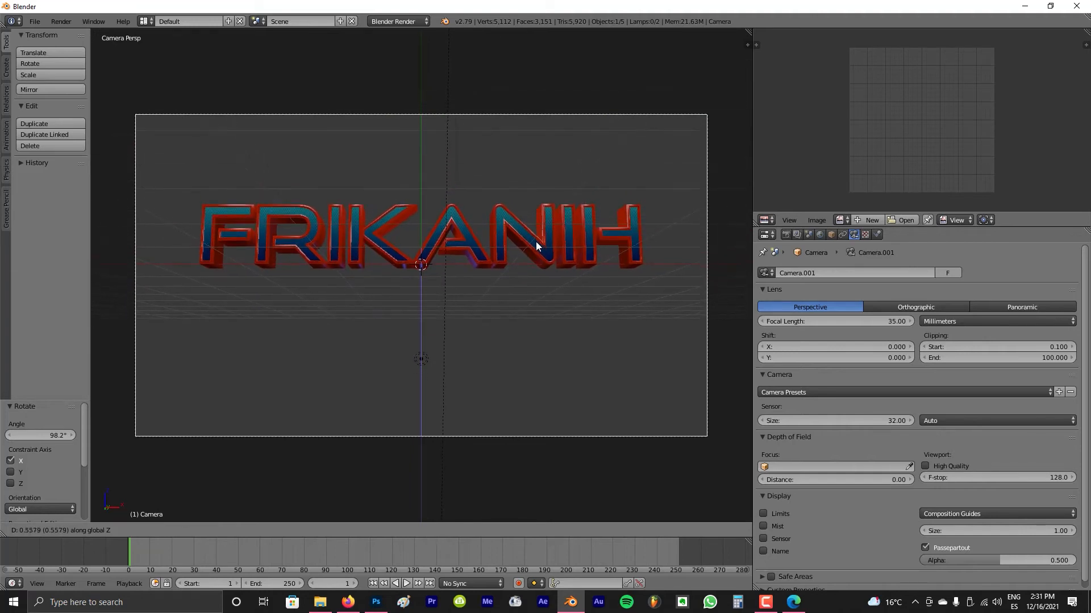
left_click(548, 229)
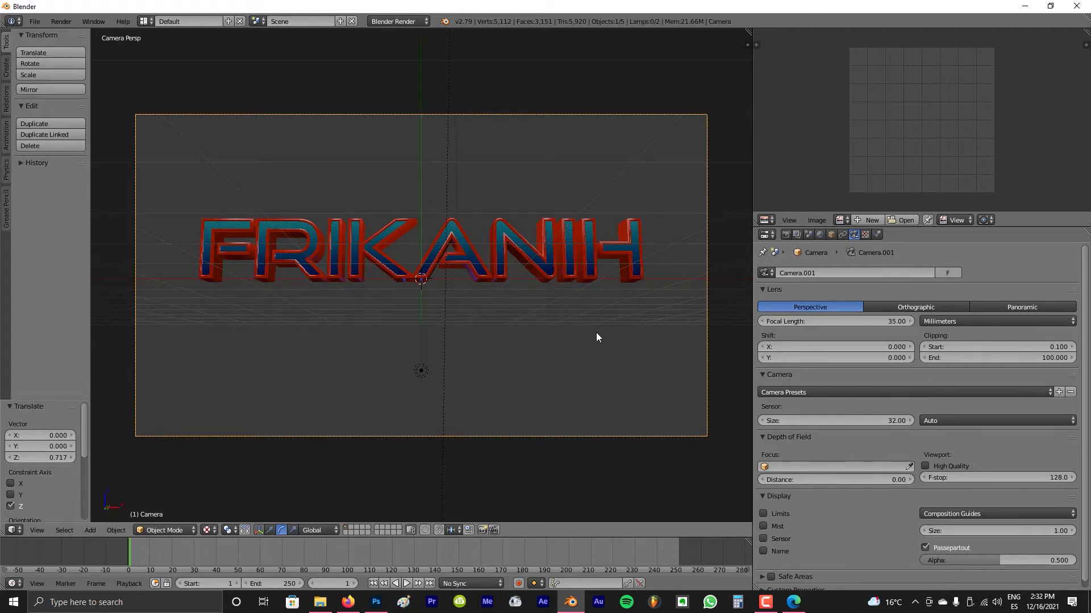
Tilt the camera upward about 9.58° around X and lower it about 0.948 units along Z
key("r")
key("x")
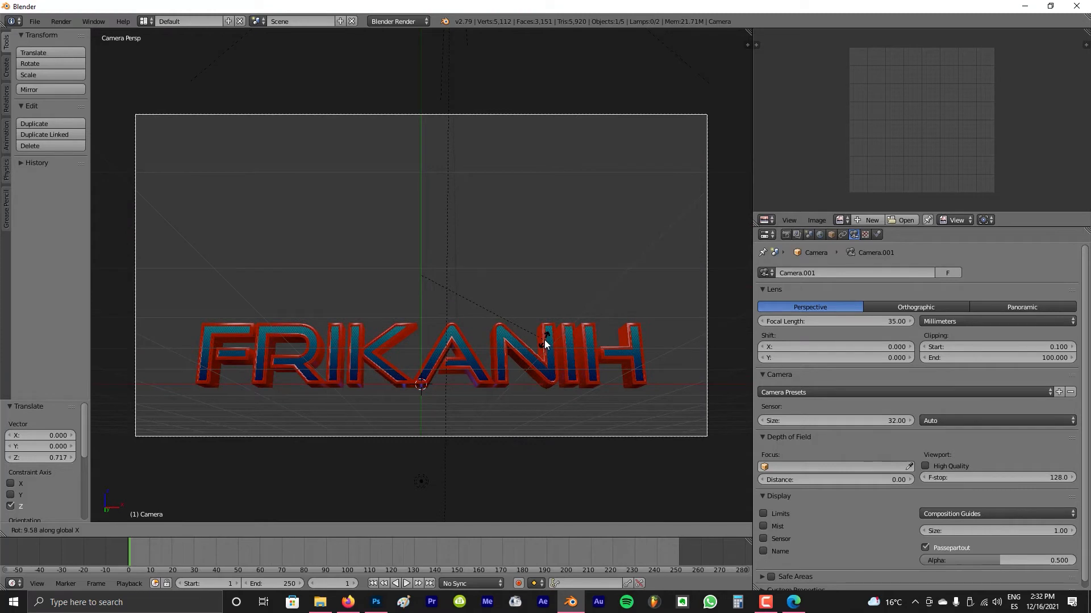
left_click(544, 340)
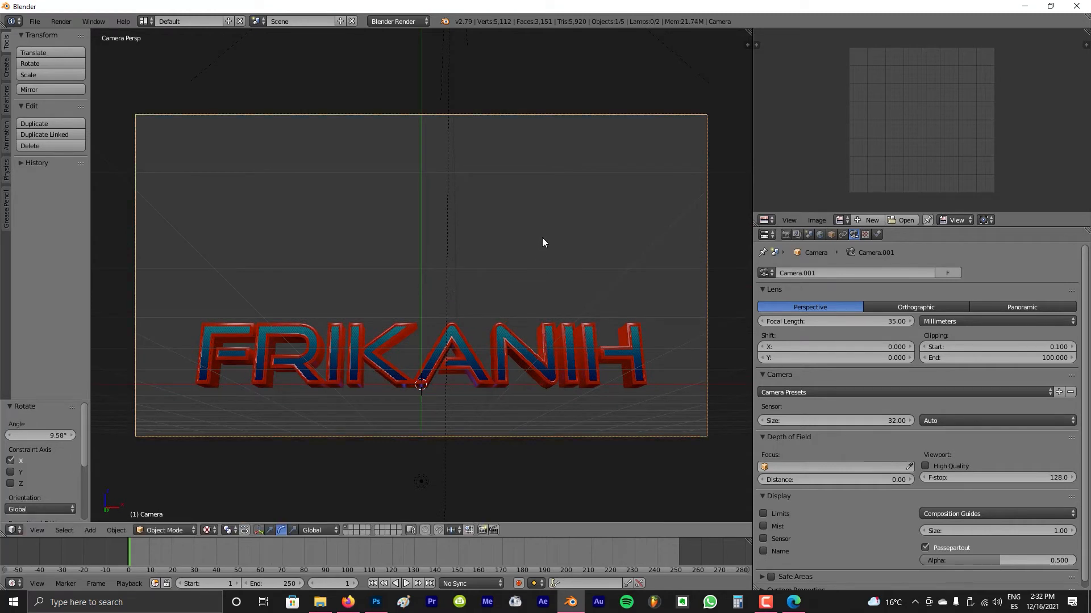
key("g")
key("z")
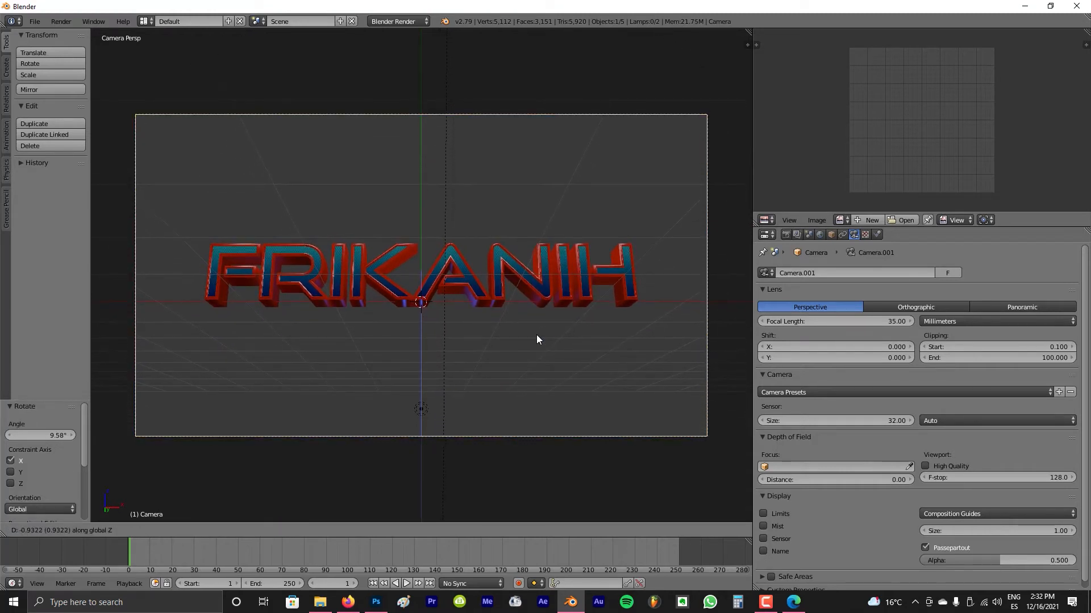
left_click(537, 337)
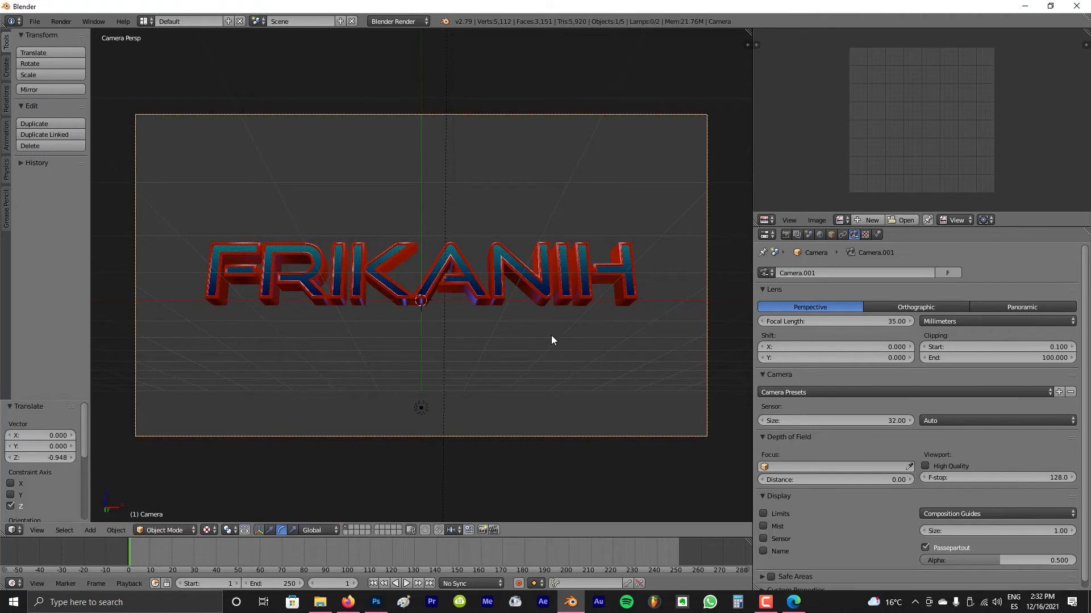
Move the camera about 0.829 units along Y toward the title and lower it about 0.046 units along Z
key("g")
key("y")
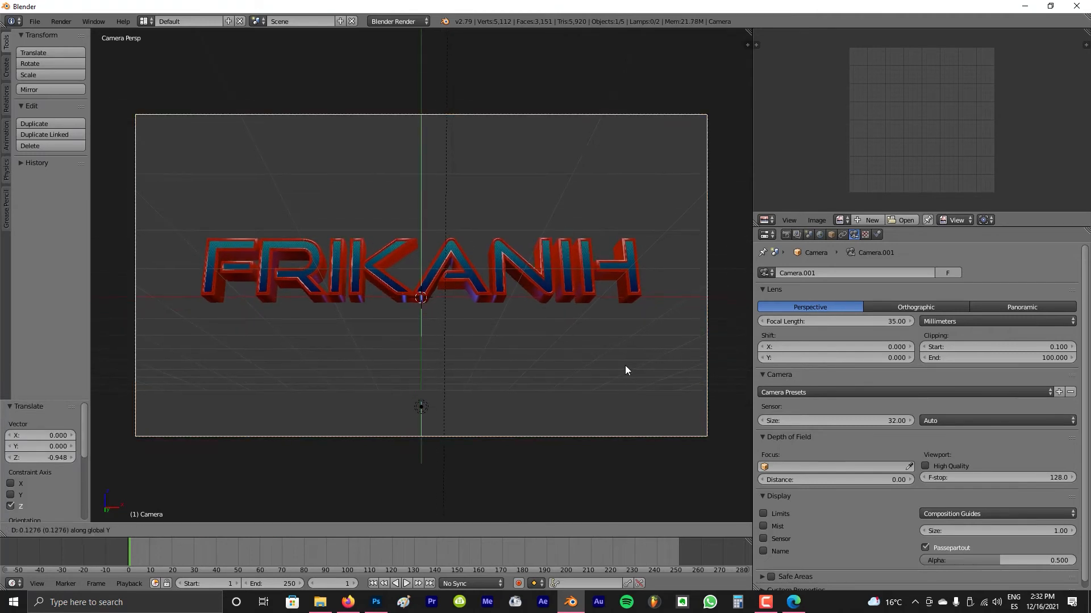
left_click(677, 390)
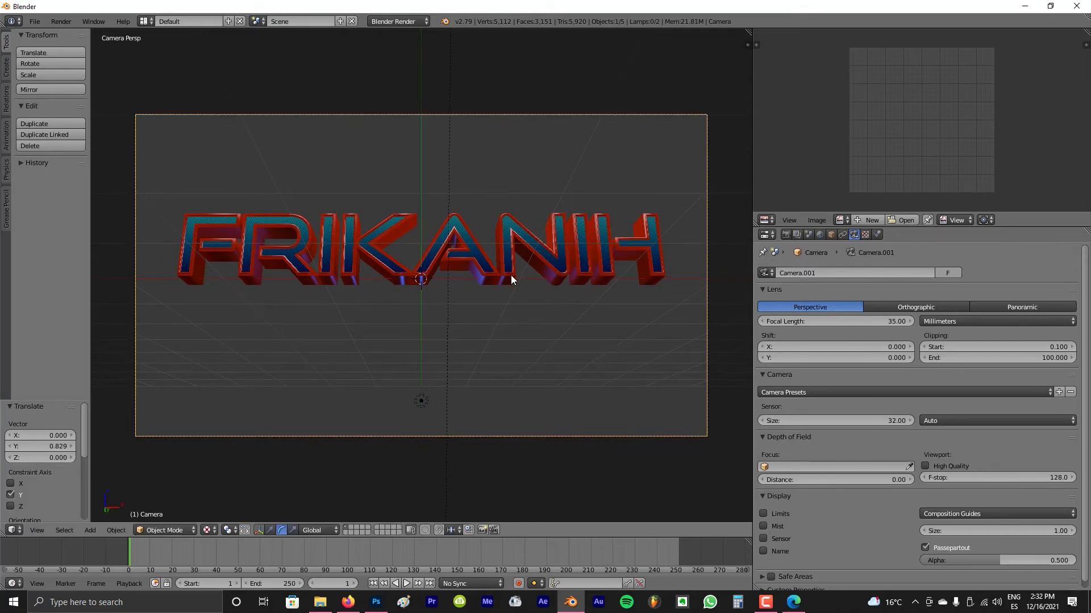
key("g")
key("z")
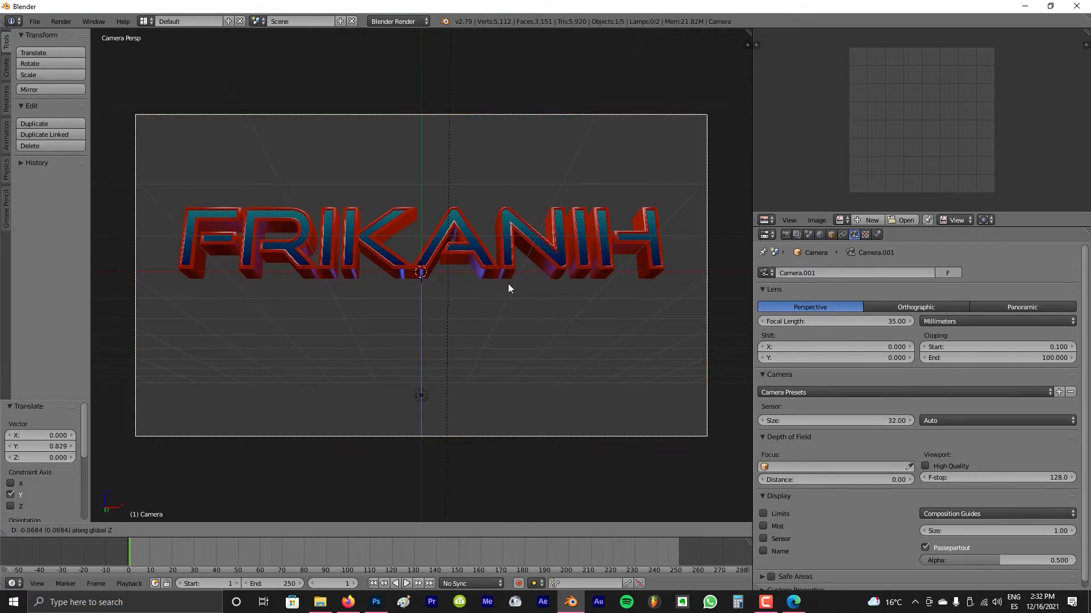
left_click(512, 282)
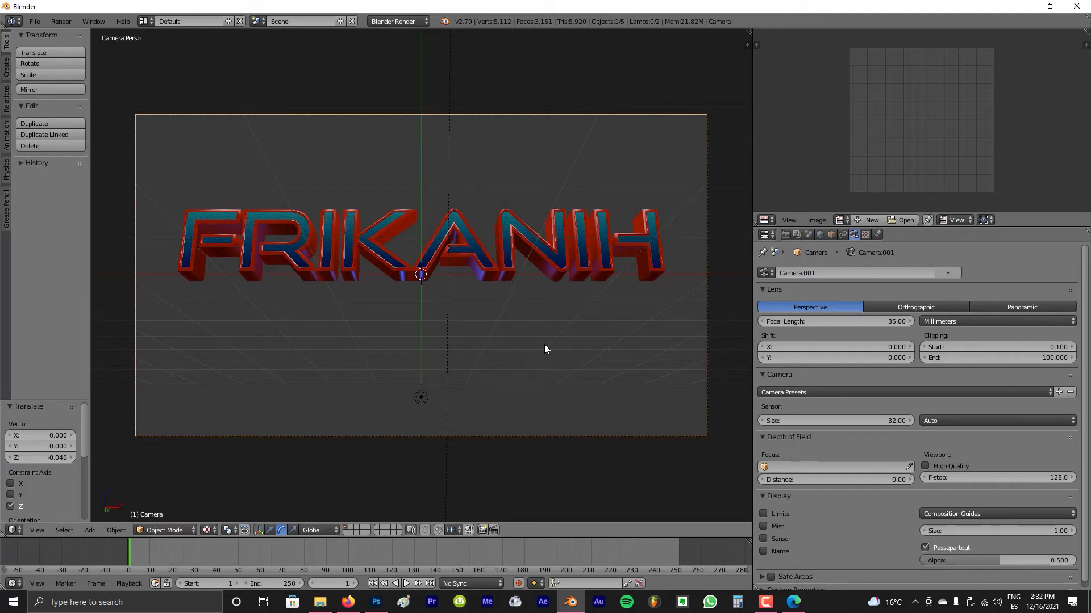
Render a test image of the title and set the render resolution scale to 100%
key("F12")
scroll(877, 91, "down", 2)
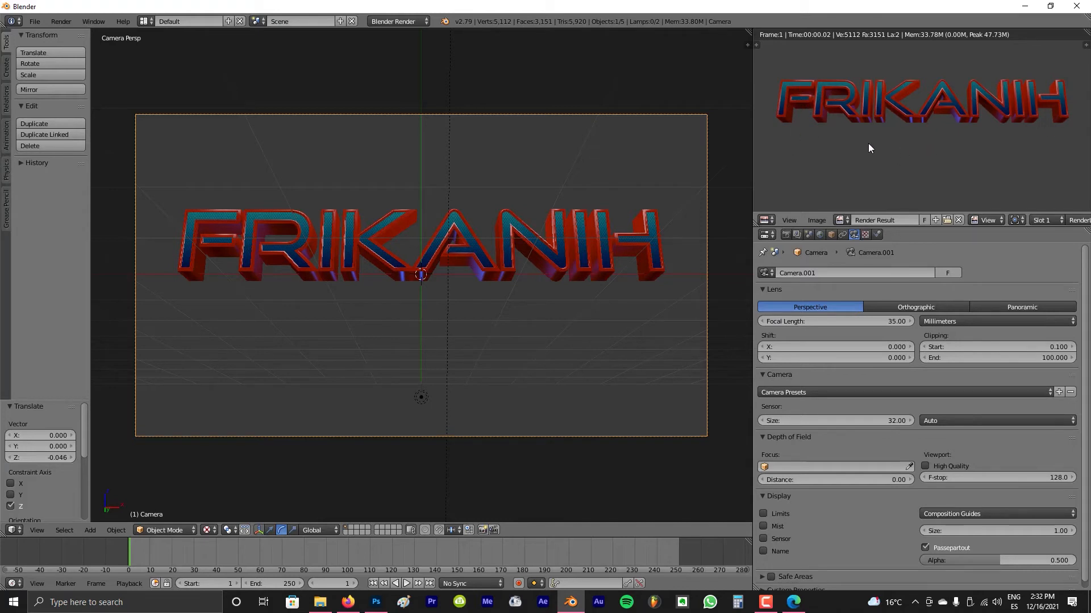
left_click(787, 236)
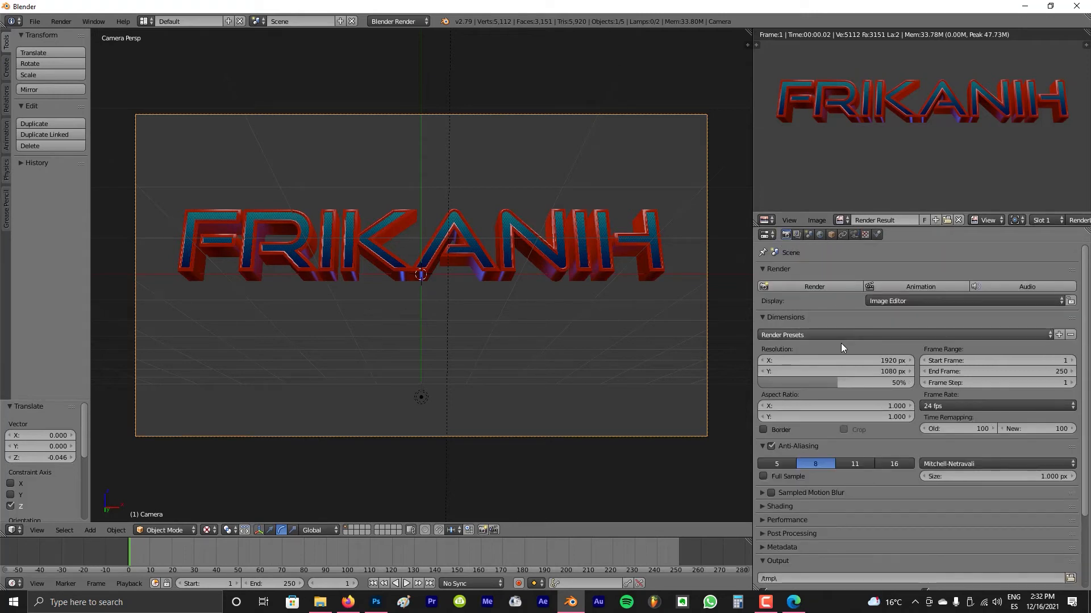
left_click_drag(820, 384, 913, 383)
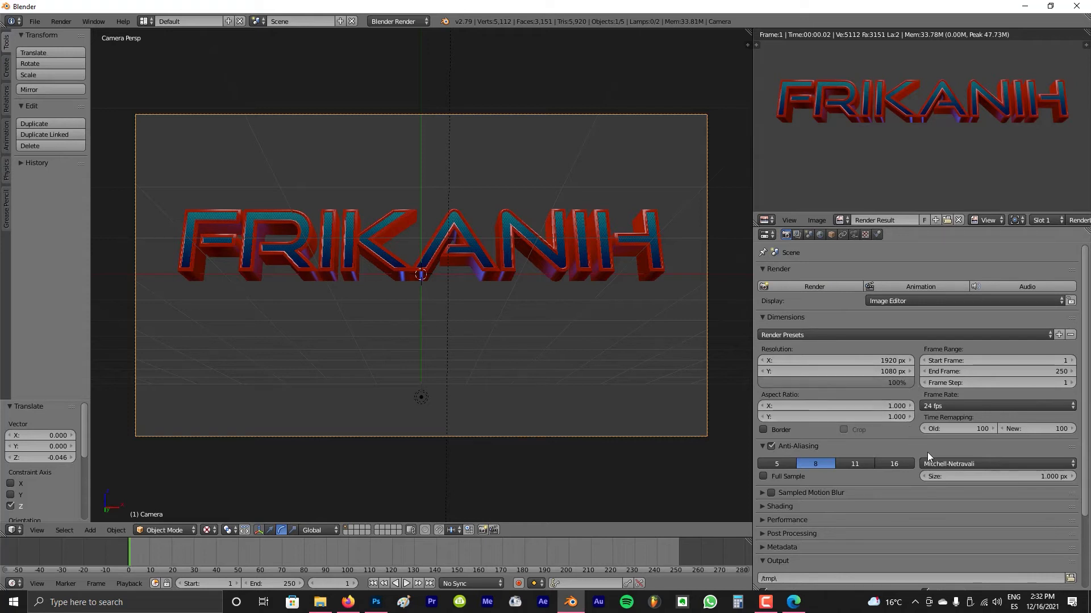
scroll(923, 453, "down", 4)
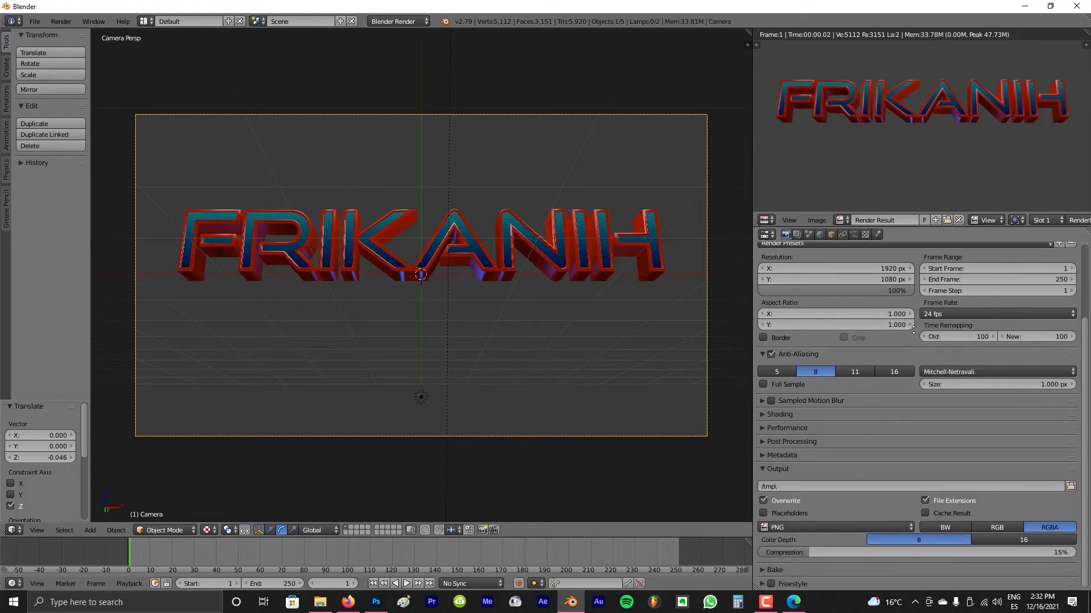
scroll(913, 333, "up", 4)
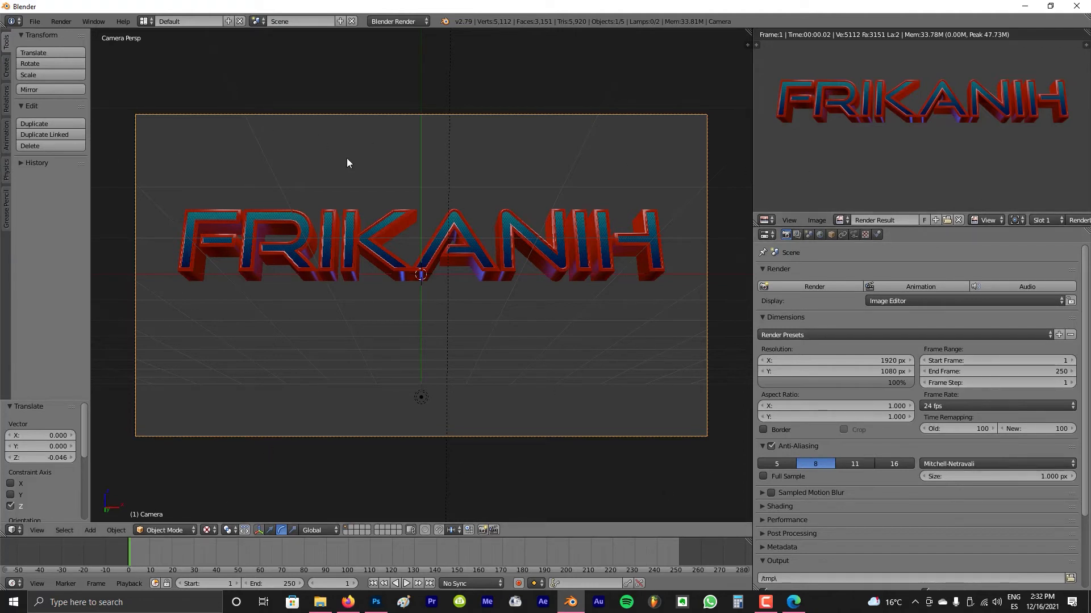
Set the render display to Full Screen and render the title from the camera
left_click(894, 301)
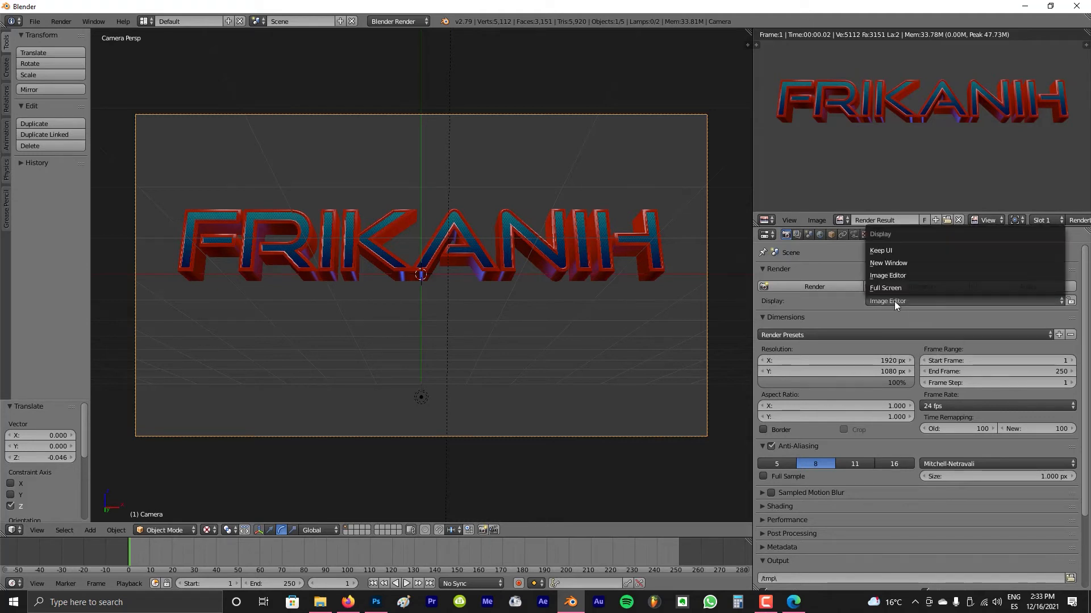
left_click(906, 289)
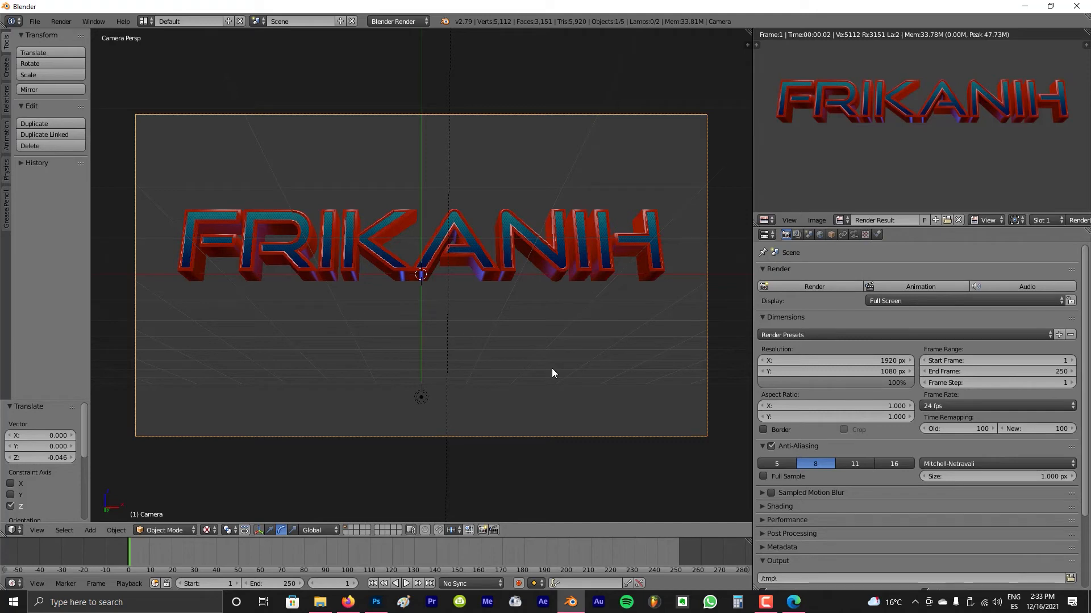
key("F12")
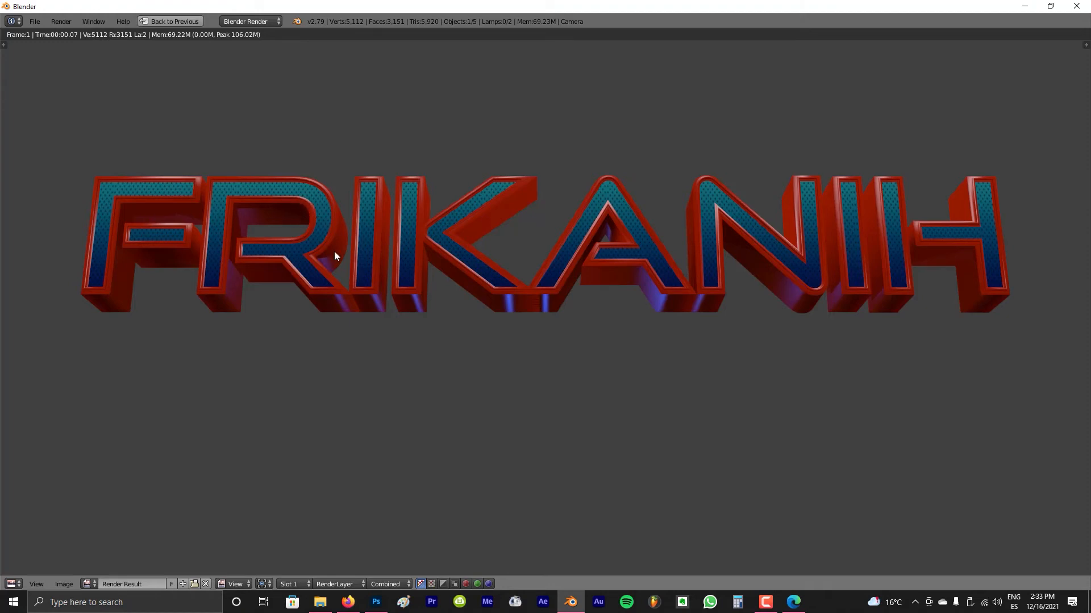
key("Escape")
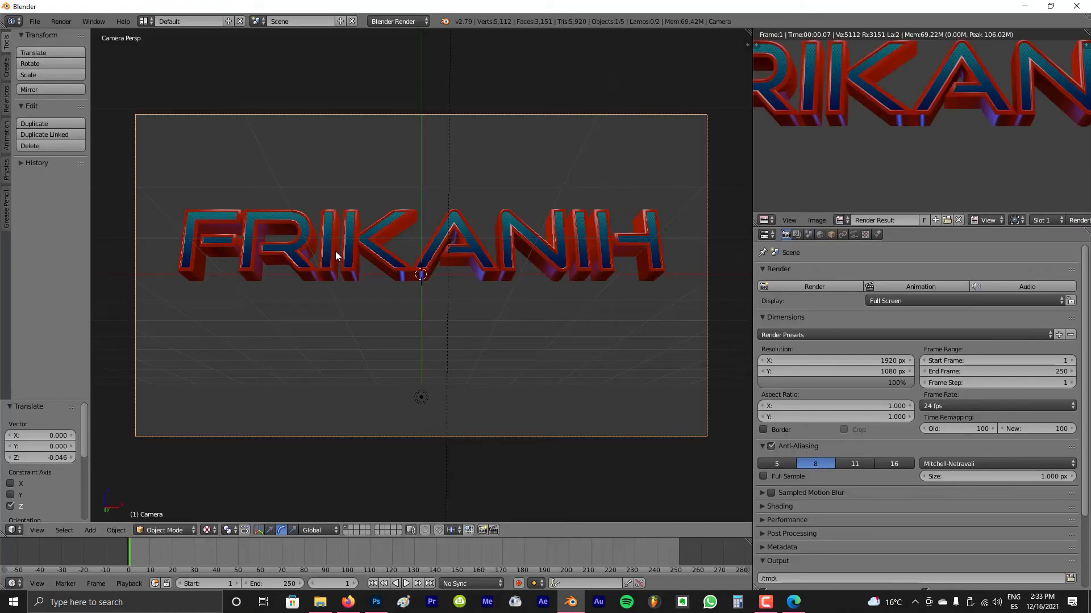
Enable ambient occlusion for the world with the Multiply blend mode and render the title again
left_click(819, 235)
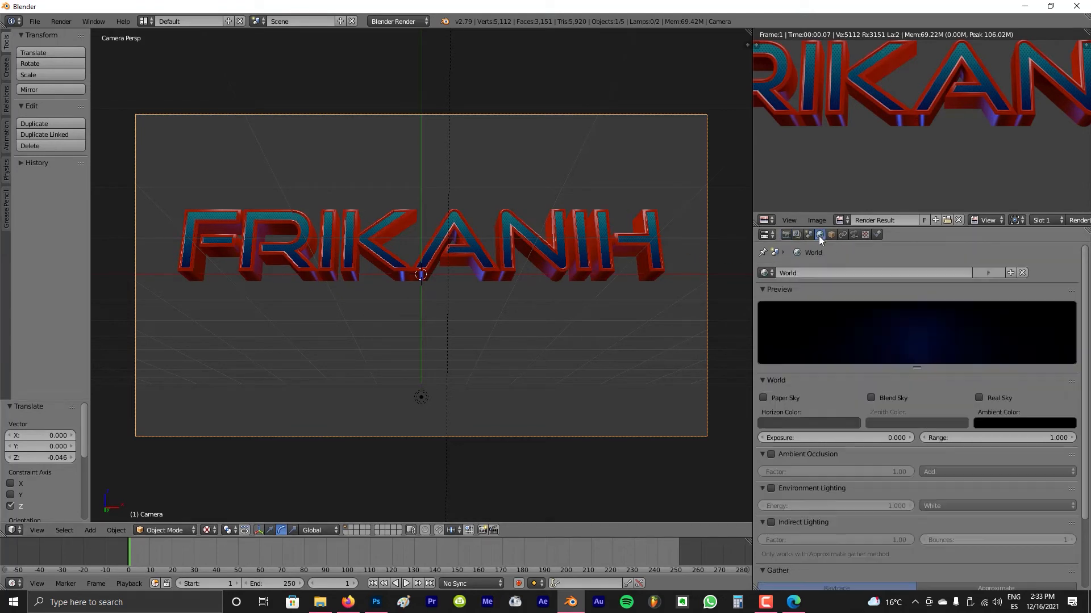
left_click(771, 454)
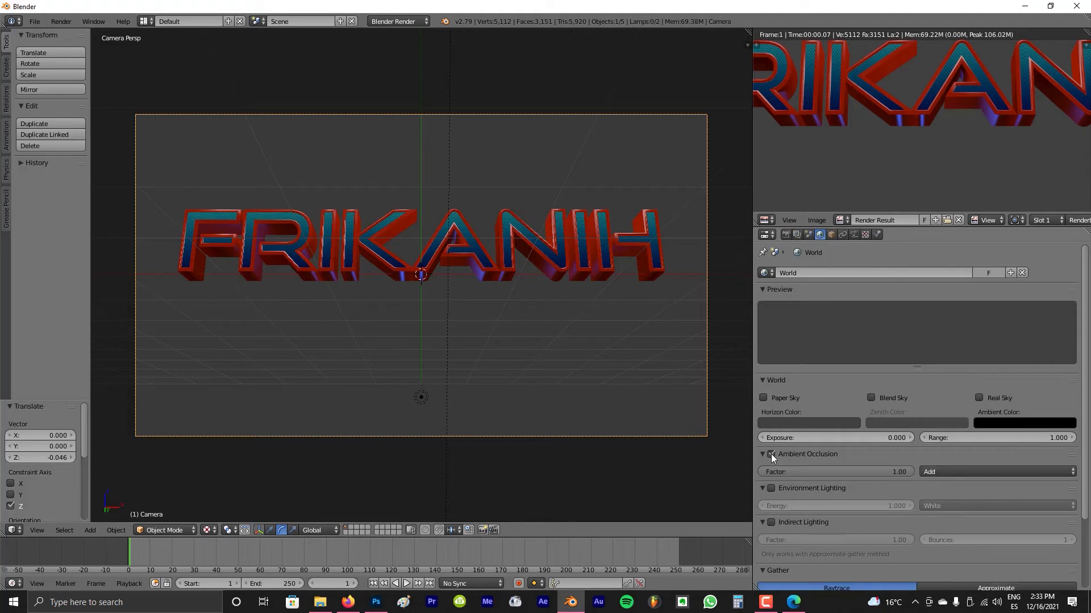
left_click(945, 472)
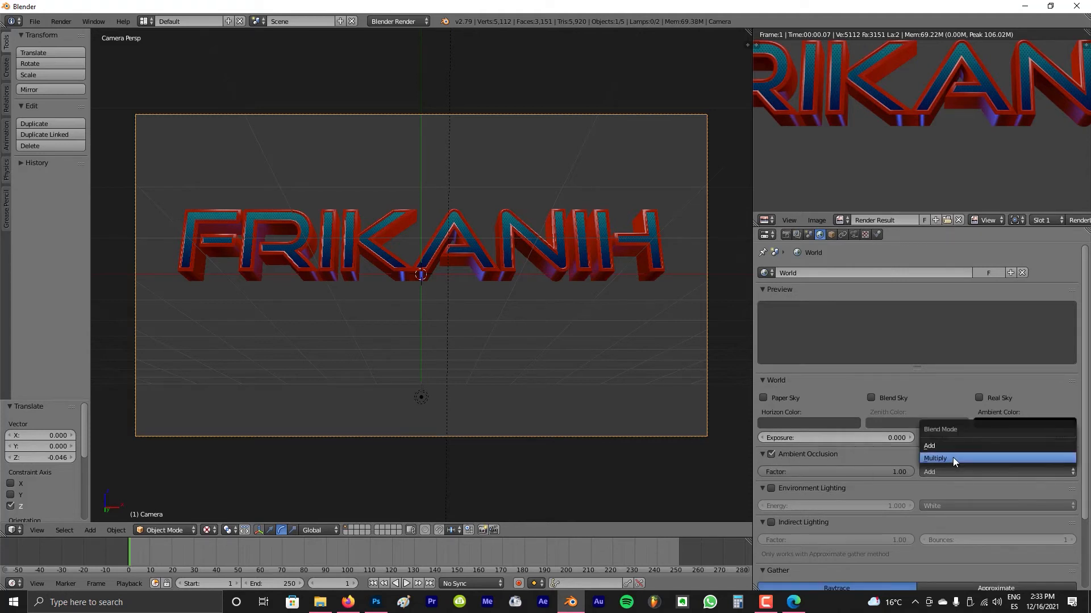
left_click(953, 458)
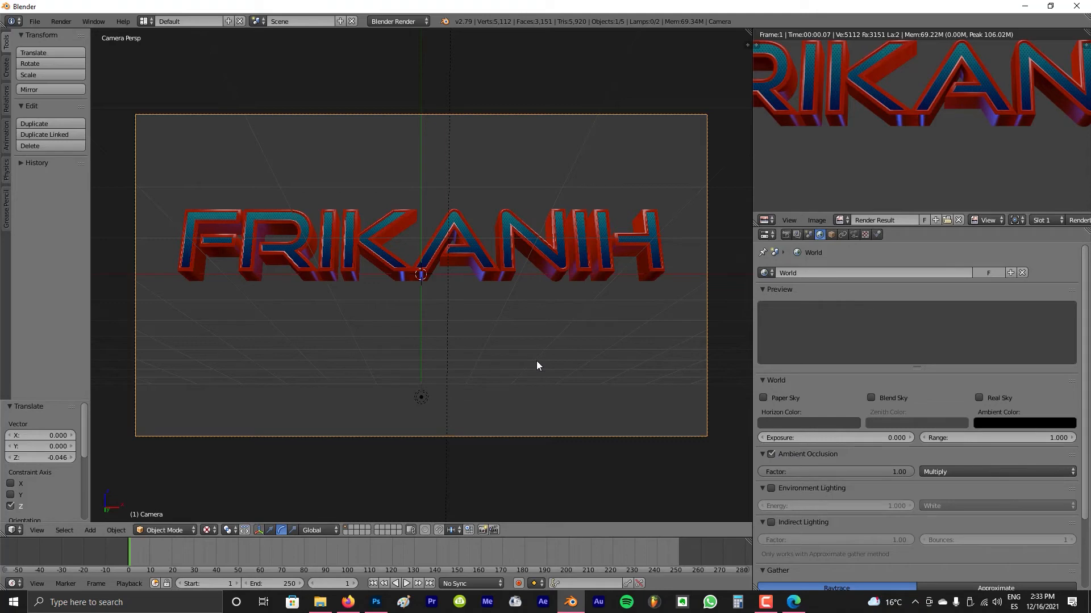
key("F12")
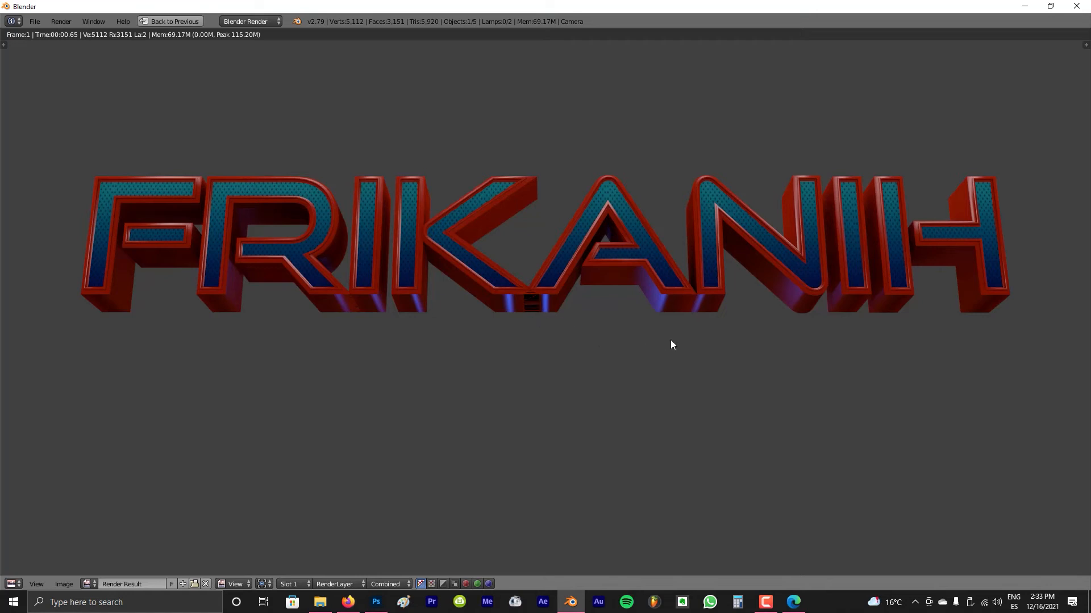
key("Escape")
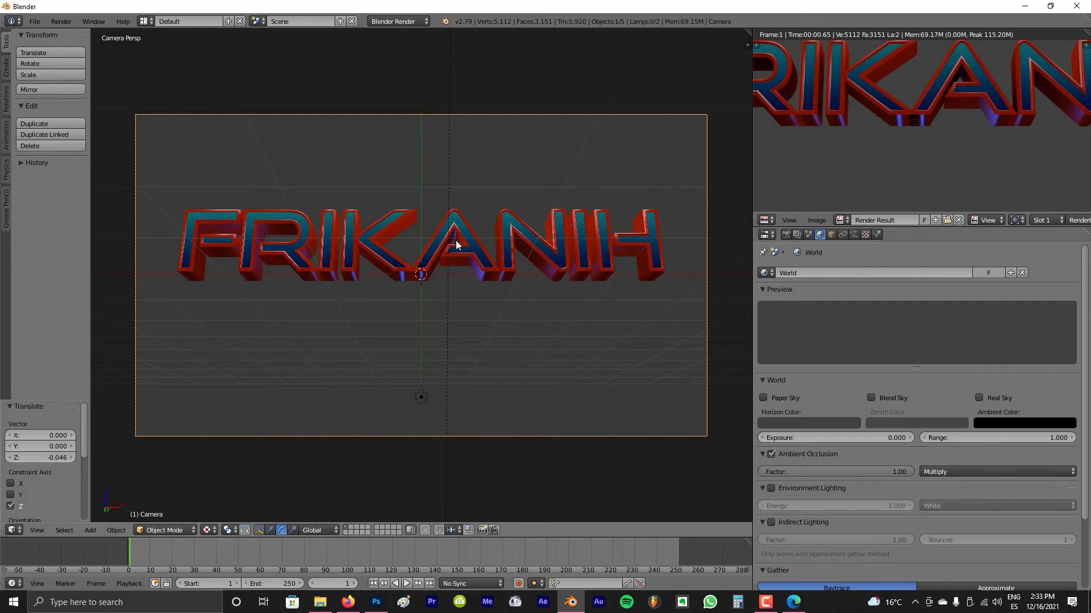
View the title and camera from the side and render the image once more to examine the shading
middle_click_drag(455, 240, 454, 284)
middle_click_drag(477, 171, 449, 182)
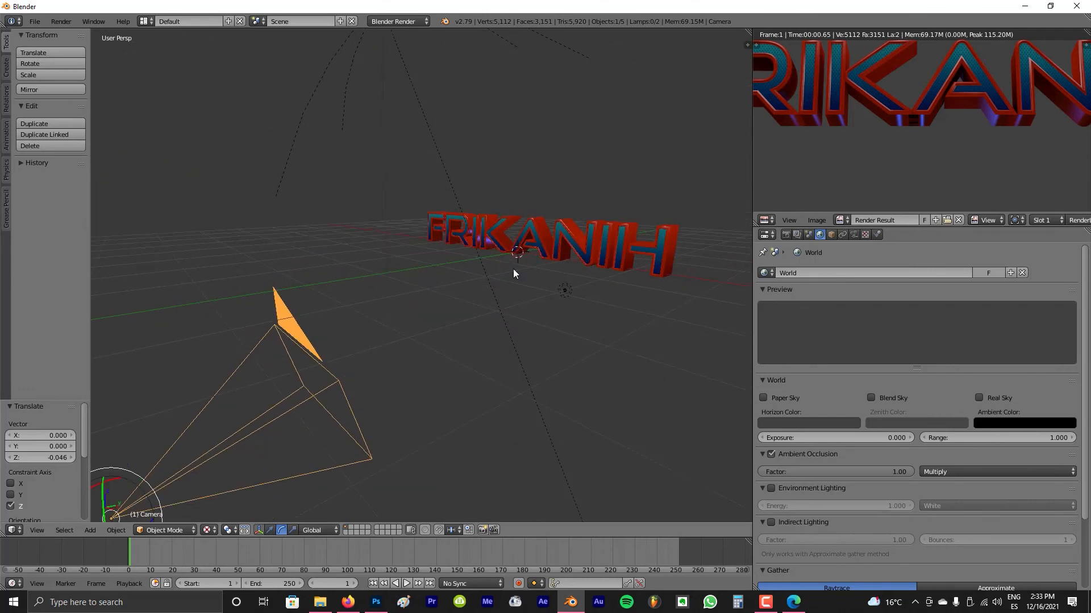
key("F12")
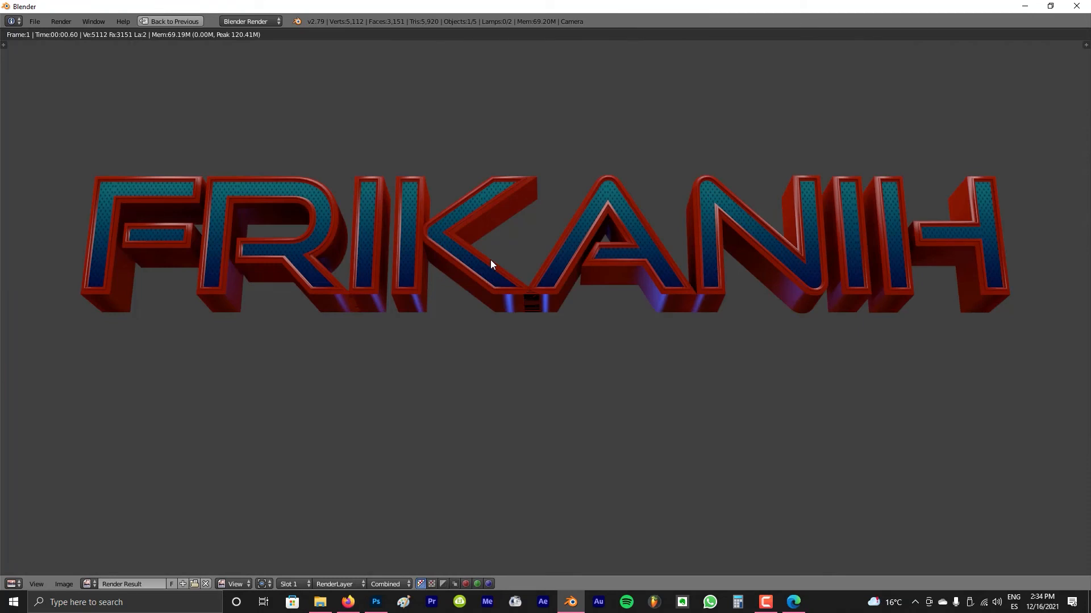
key("Escape")
Select the Hemi lamp above the title and change its type to Spot
right_click(402, 149)
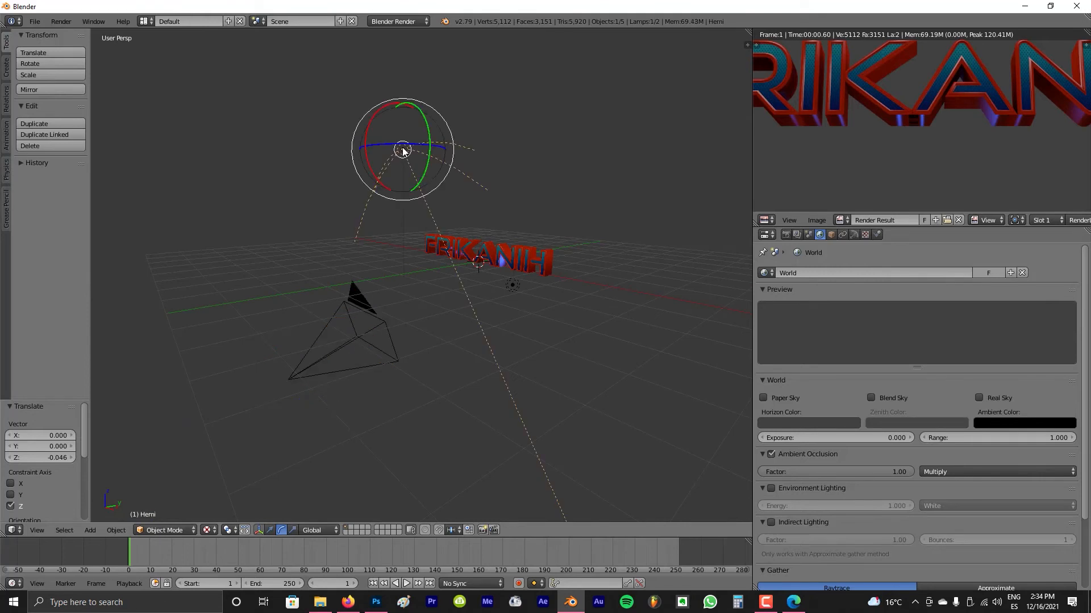
middle_click_drag(438, 226, 466, 226)
scroll(463, 228, "up", 1)
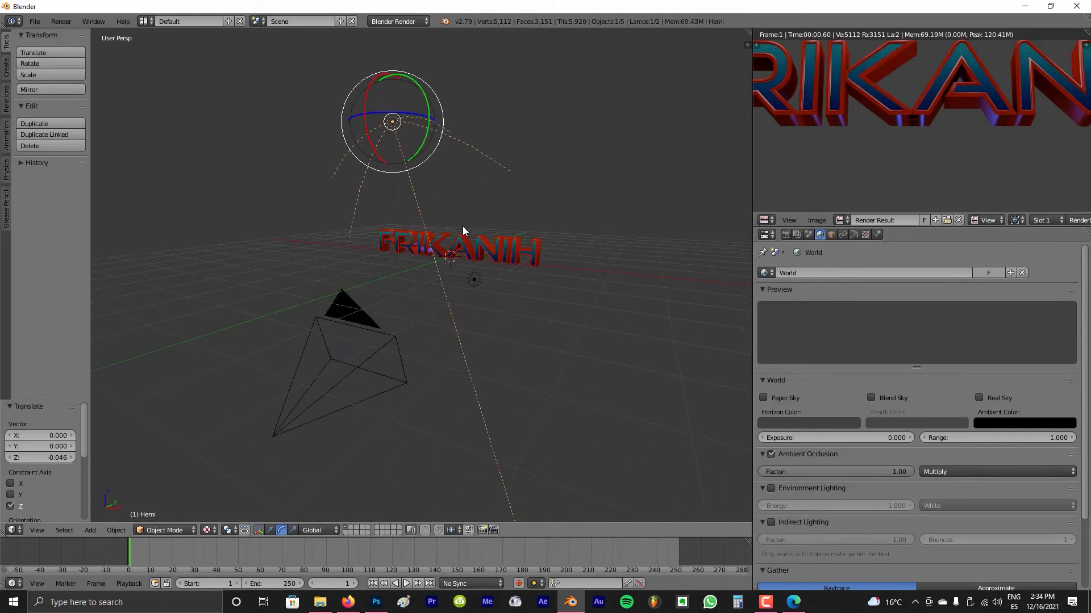
left_click(854, 235)
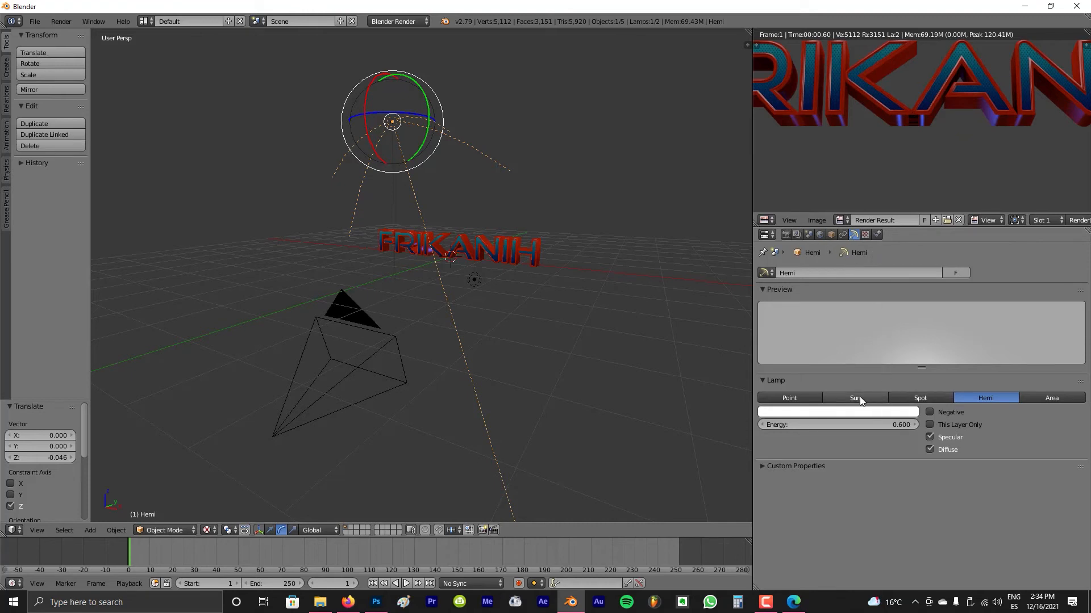
left_click(925, 398)
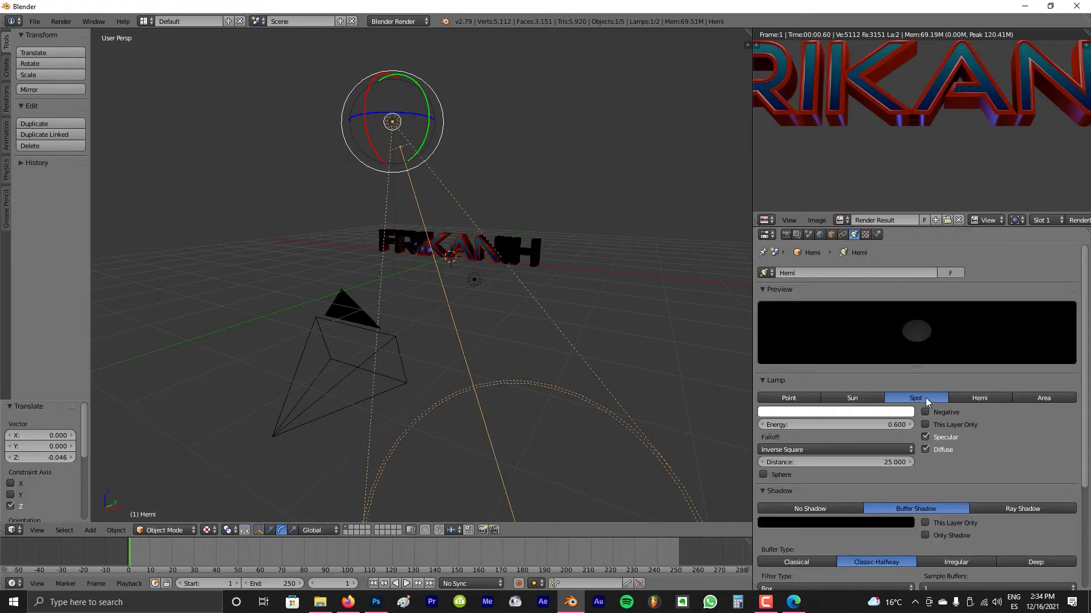
Change the lamp above the title to Point and move it about 1.56 along Y and 1.22 down
left_click(795, 398)
middle_click_drag(318, 217, 440, 191)
key("g")
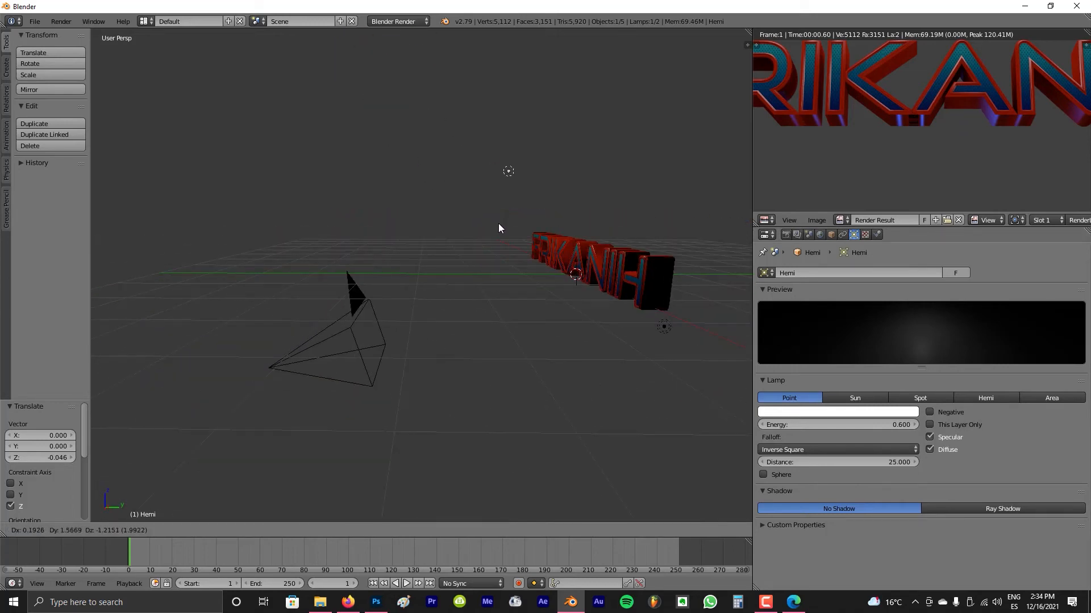
left_click(499, 224)
mouse_move(503, 224)
middle_mouse_down()
mouse_move(620, 224)
mouse_move(409, 217)
mouse_move(455, 247)
mouse_move(509, 246)
mouse_move(512, 214)
middle_mouse_up()
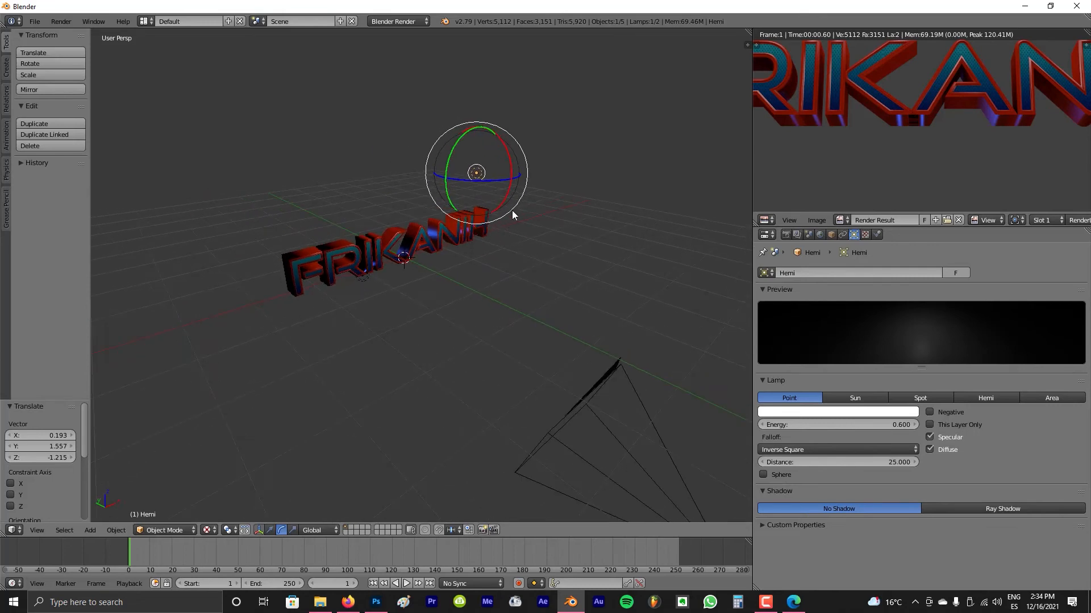
Duplicate the point lamp and place the copy low beside the F end of the title
key("shift+d")
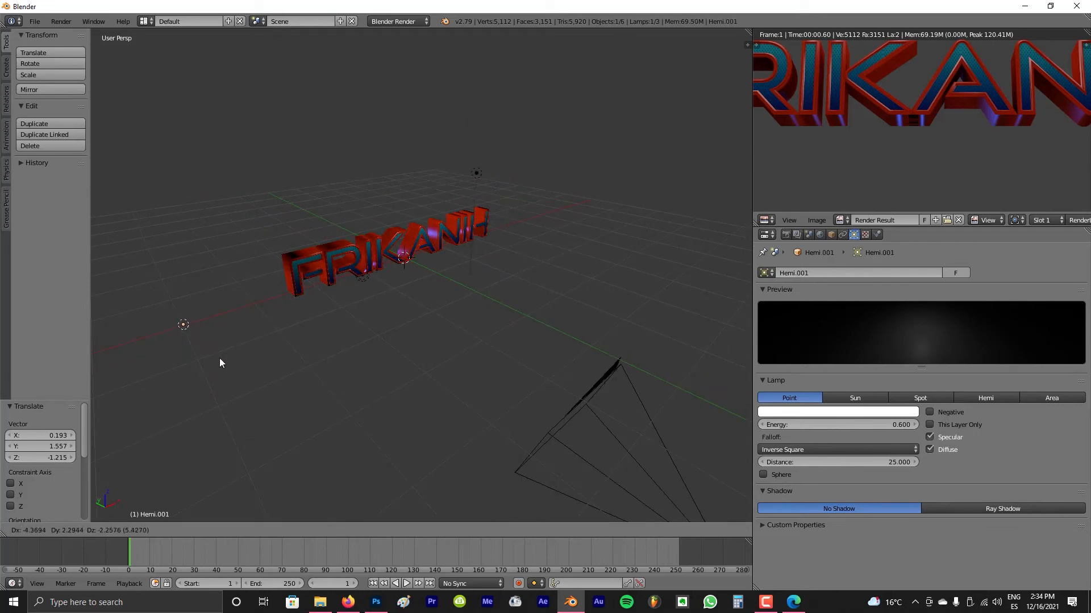
left_click(215, 356)
middle_click_drag(338, 319, 436, 318)
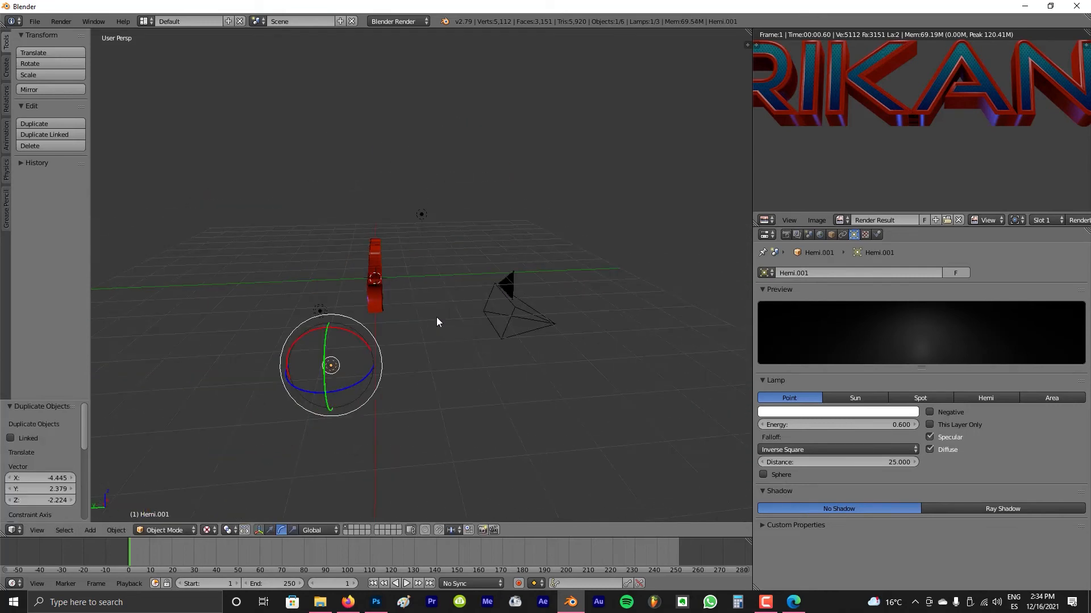
key("g")
left_click(386, 364)
middle_click_drag(386, 365, 612, 371)
Colour the duplicated lamp pink with R 1.000, G 0.332, B 0.470 and render the title
left_click(829, 411)
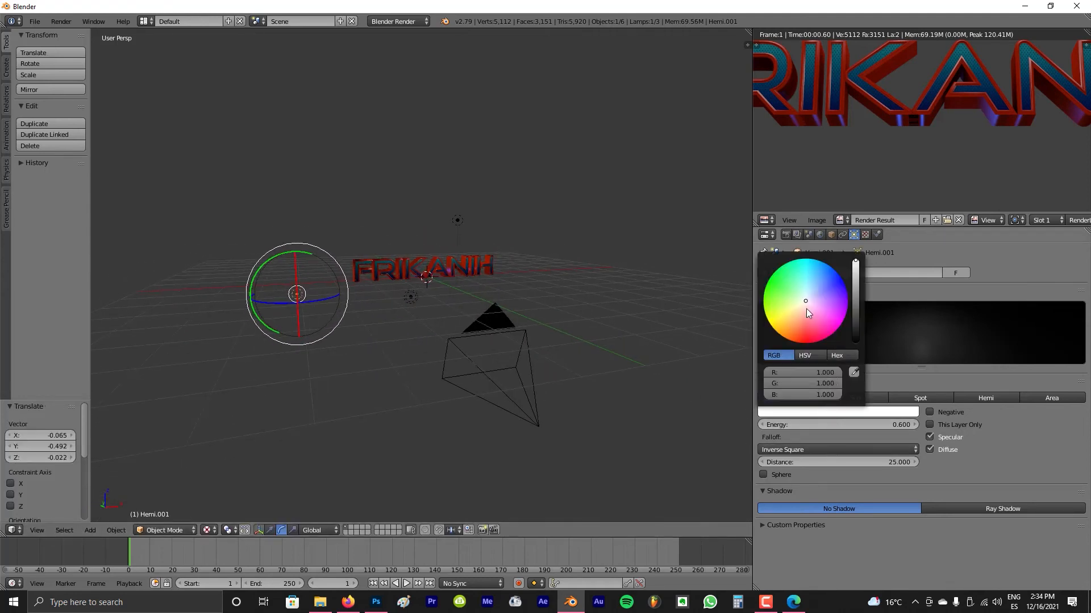
left_click_drag(806, 309, 810, 317)
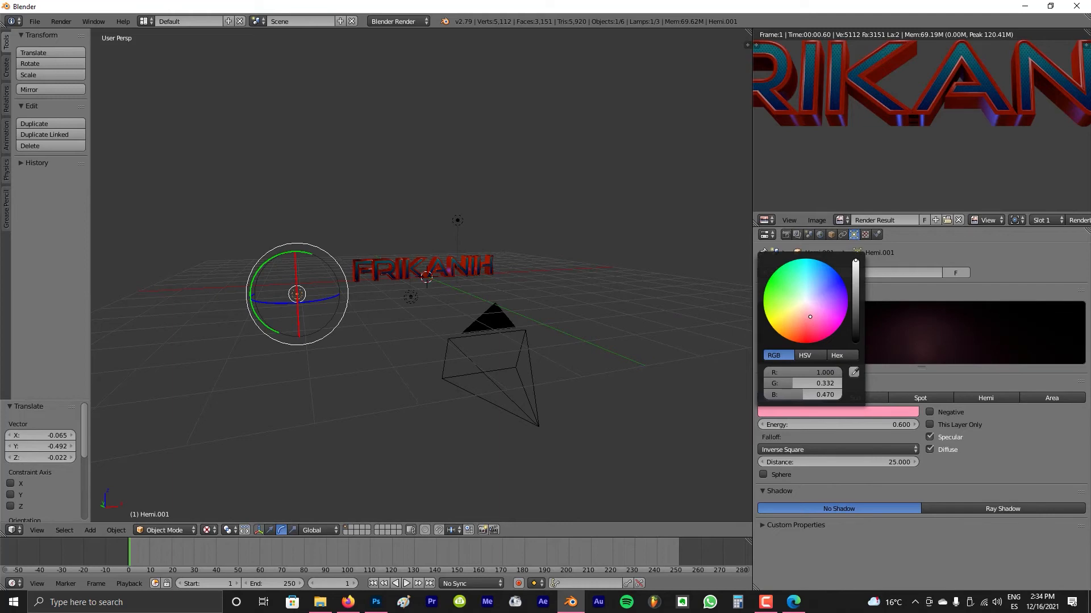
middle_click_drag(499, 264, 434, 262)
scroll(509, 261, "up", 3)
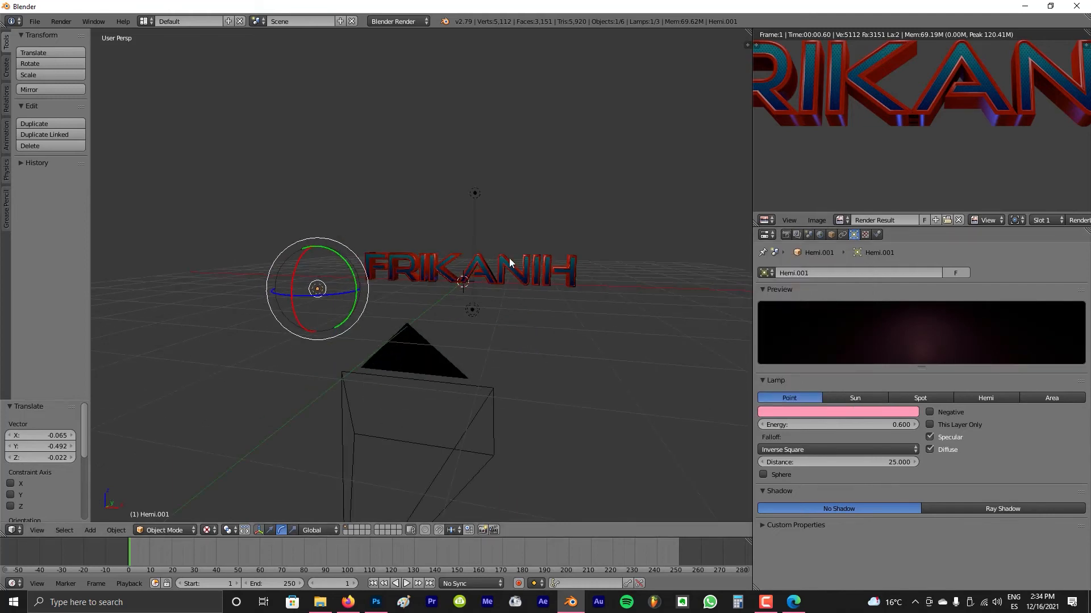
key("F12")
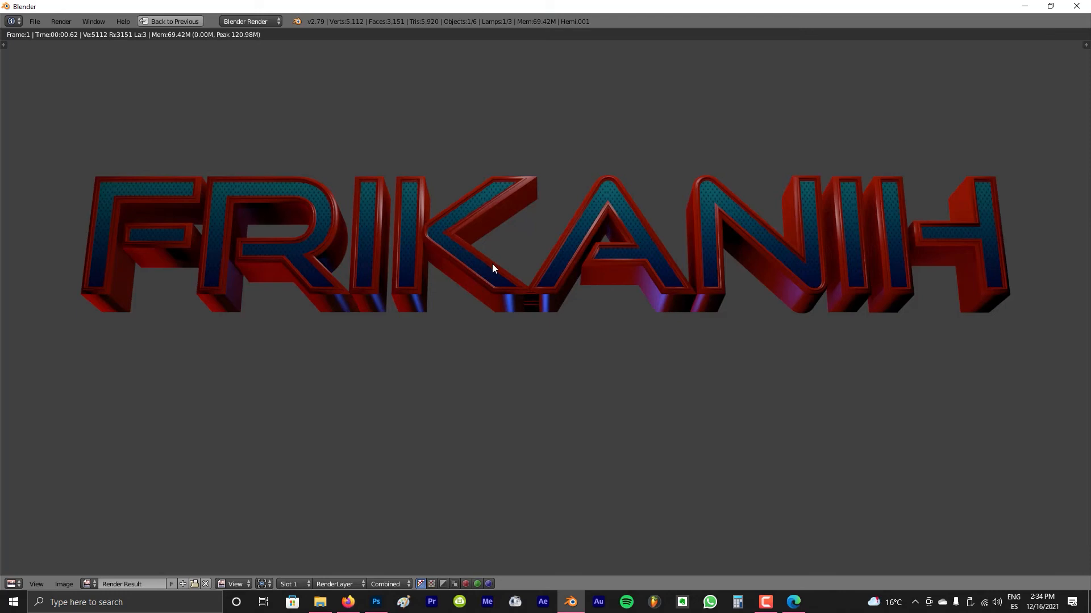
key("Escape")
Select the title's blue dotted faces and bring up the shading settings of their dots material
scroll(571, 290, "up", 6)
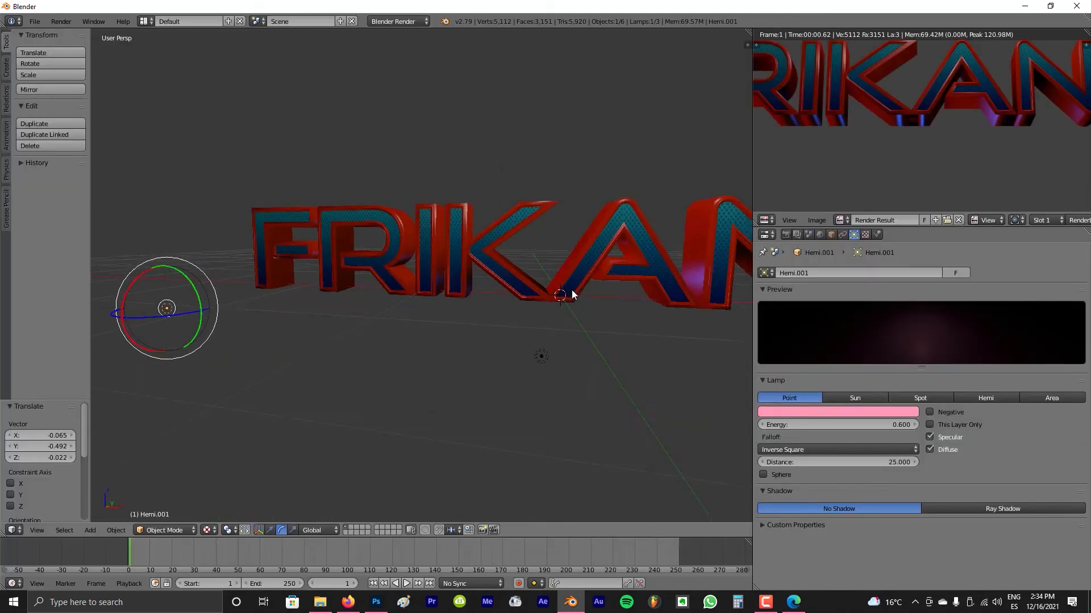
right_click(429, 166)
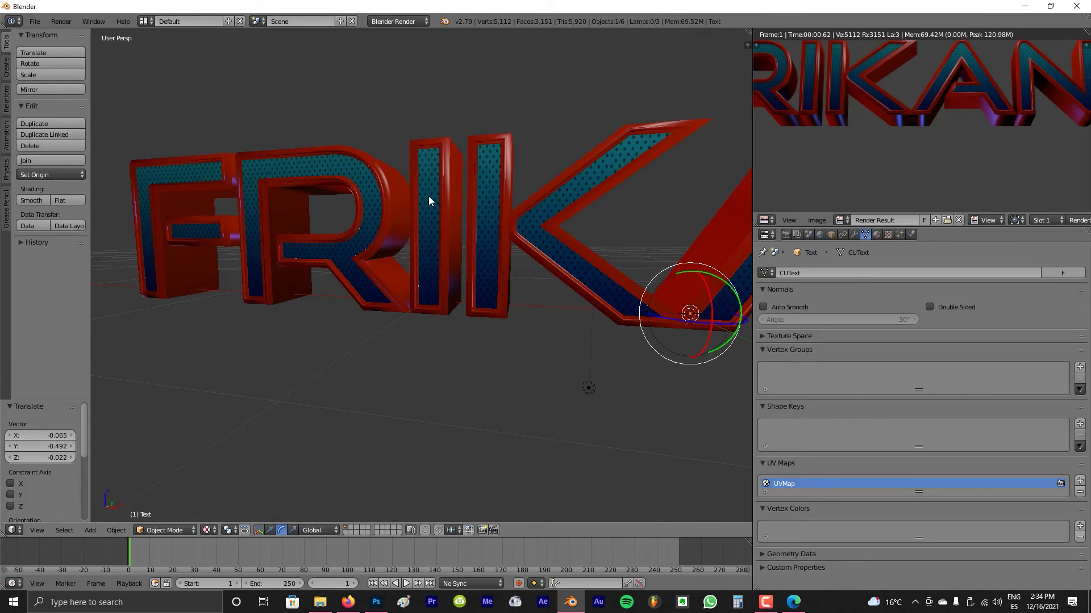
key("g")
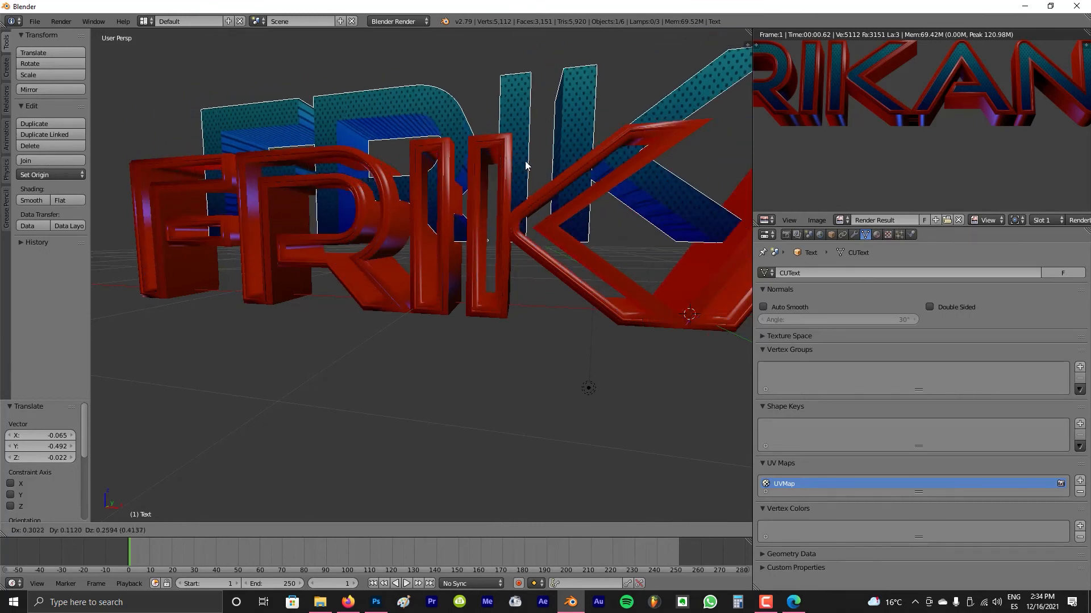
right_click(495, 119)
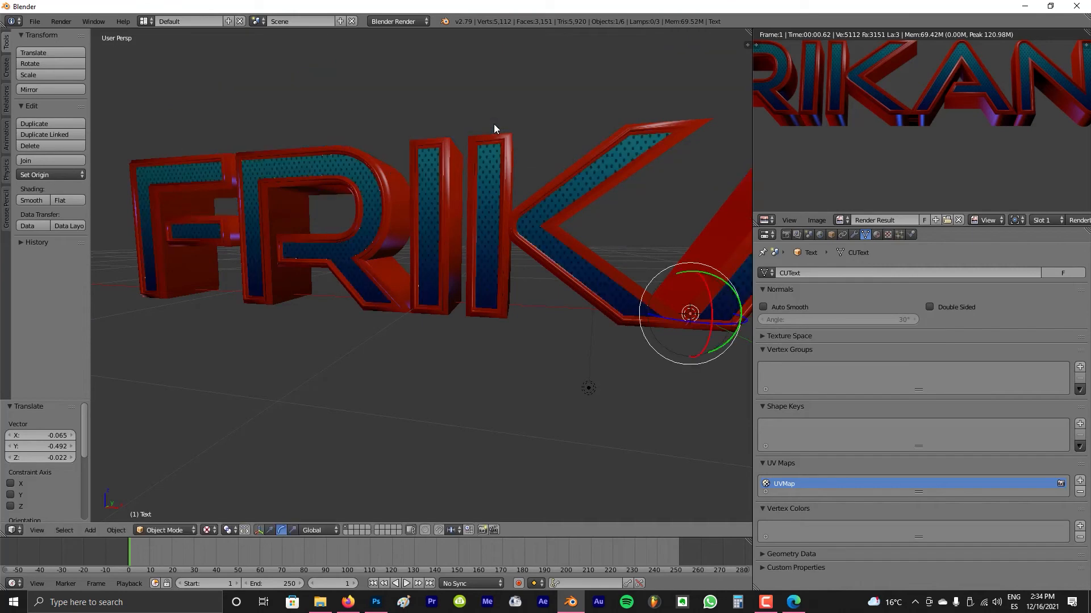
scroll(467, 210, "down", 3)
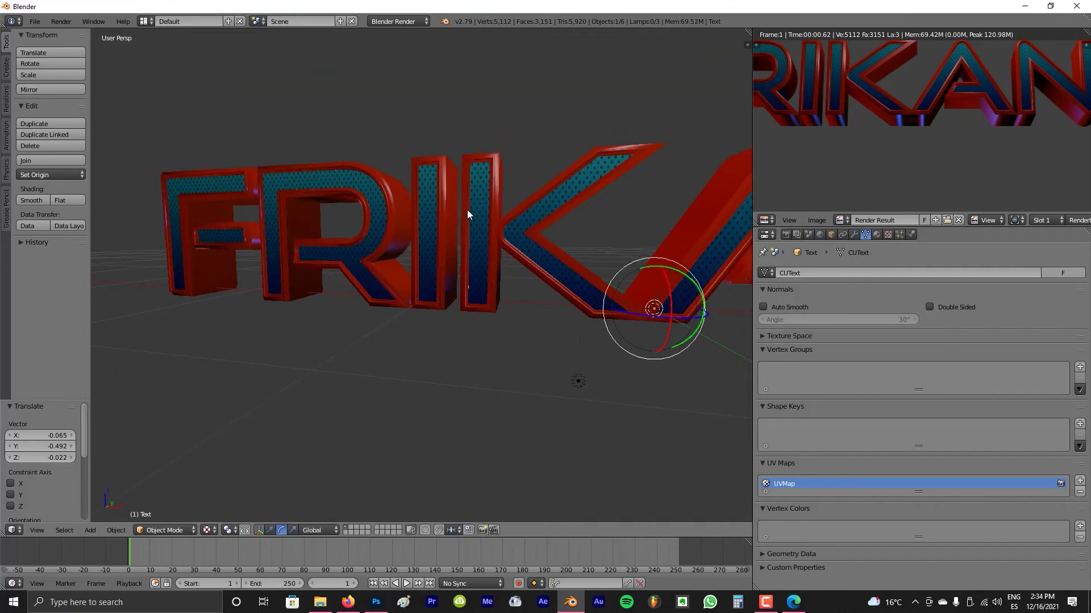
left_click(877, 234)
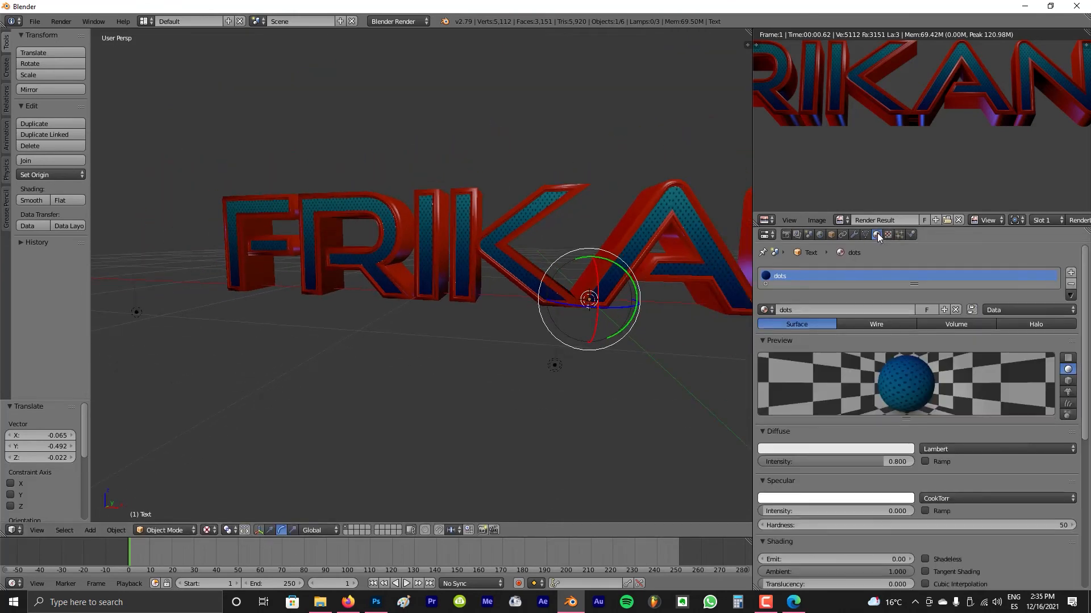
scroll(824, 384, "down", 5)
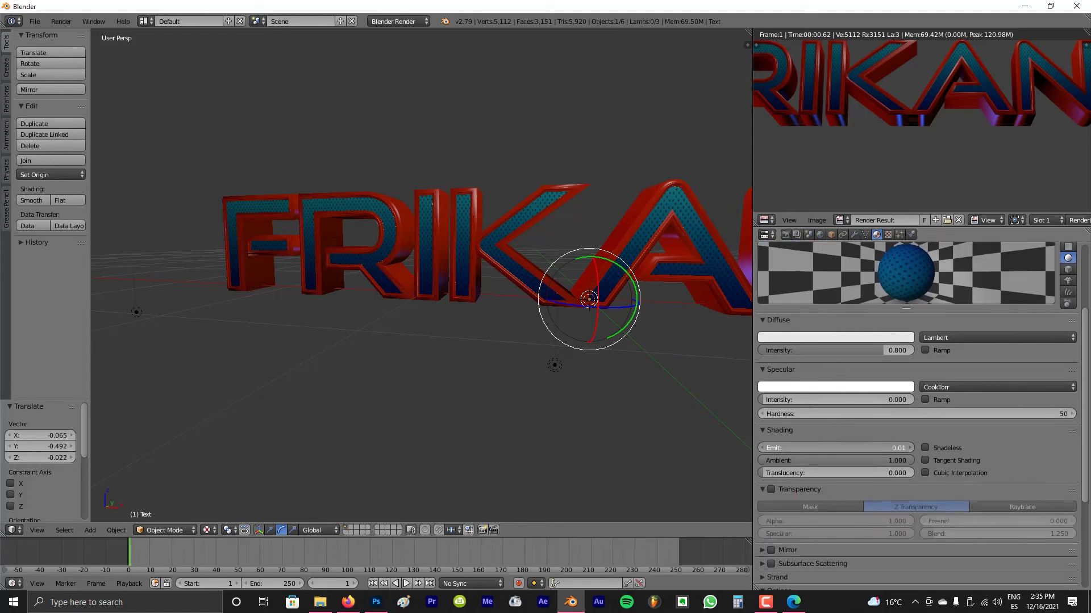
Try an Emit value of 2.00 on the dots material and undo the change
left_click_drag(829, 448, 897, 449)
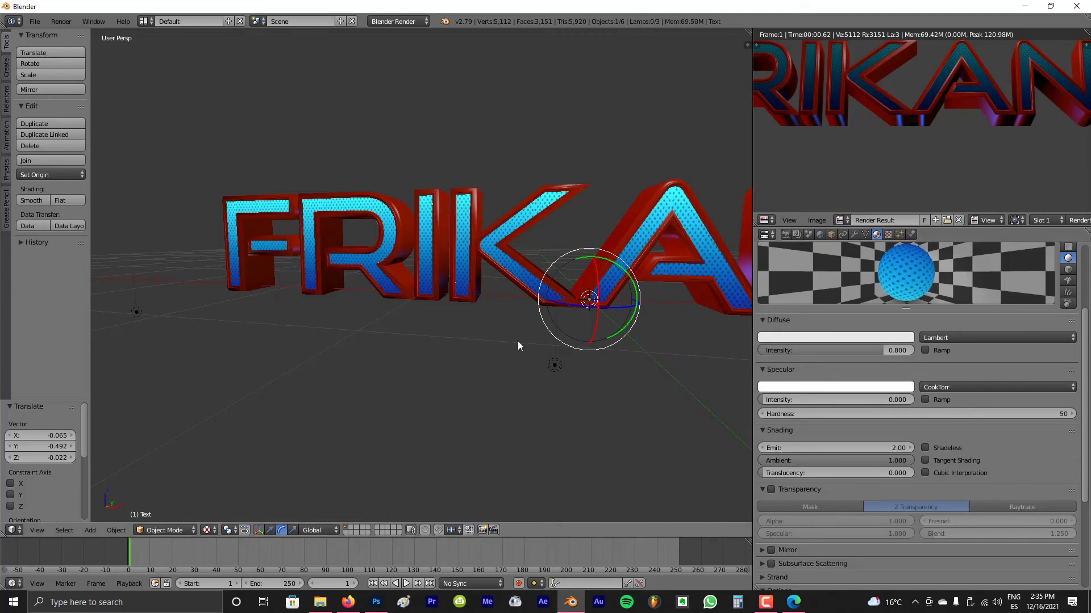
middle_click_drag(519, 305, 528, 305)
key("ctrl+z")
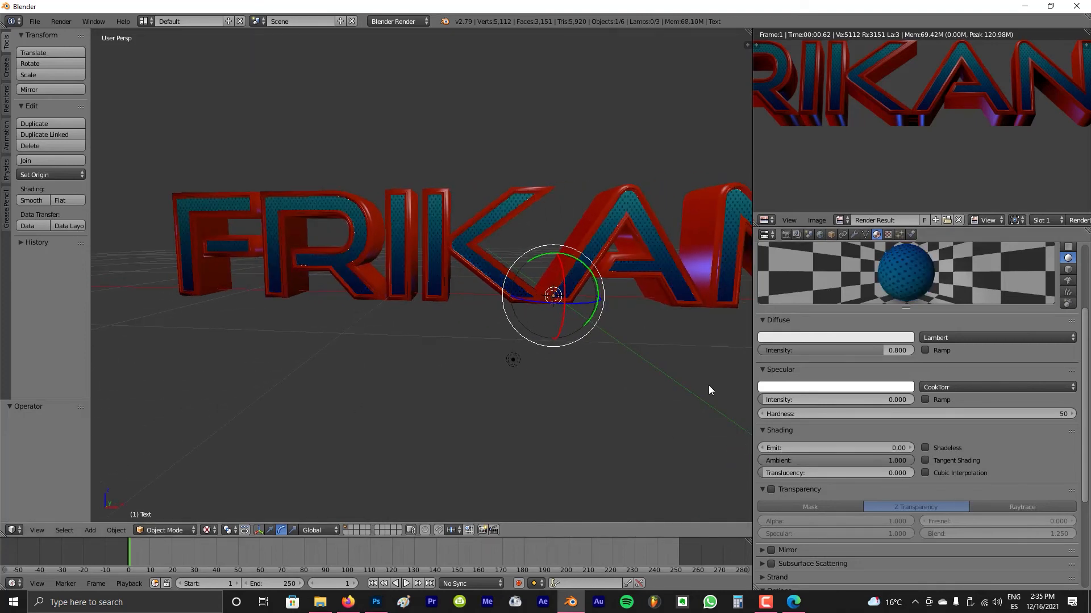
Set the dots material's Emit to 0.36 and render the title
left_click_drag(835, 448, 852, 448)
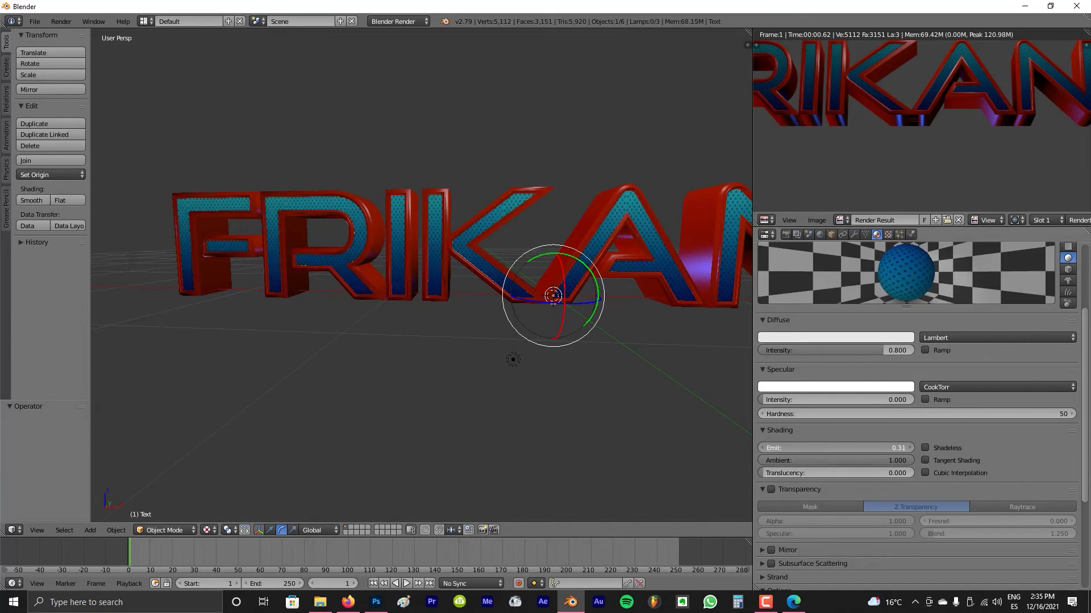
scroll(408, 266, "down", 4)
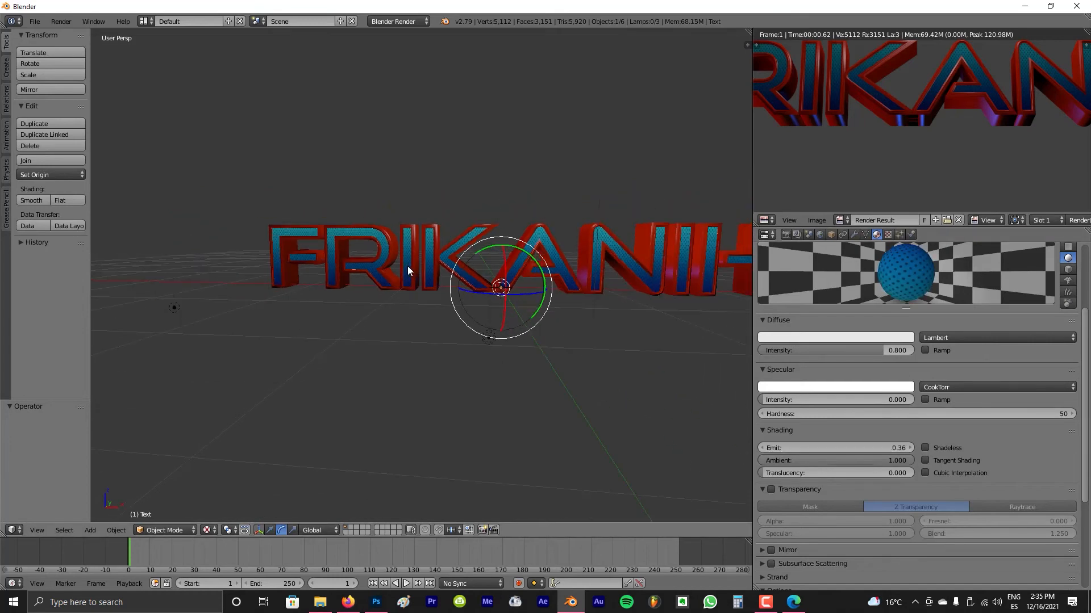
middle_click_drag(527, 274, 442, 276, "shift")
key("F12")
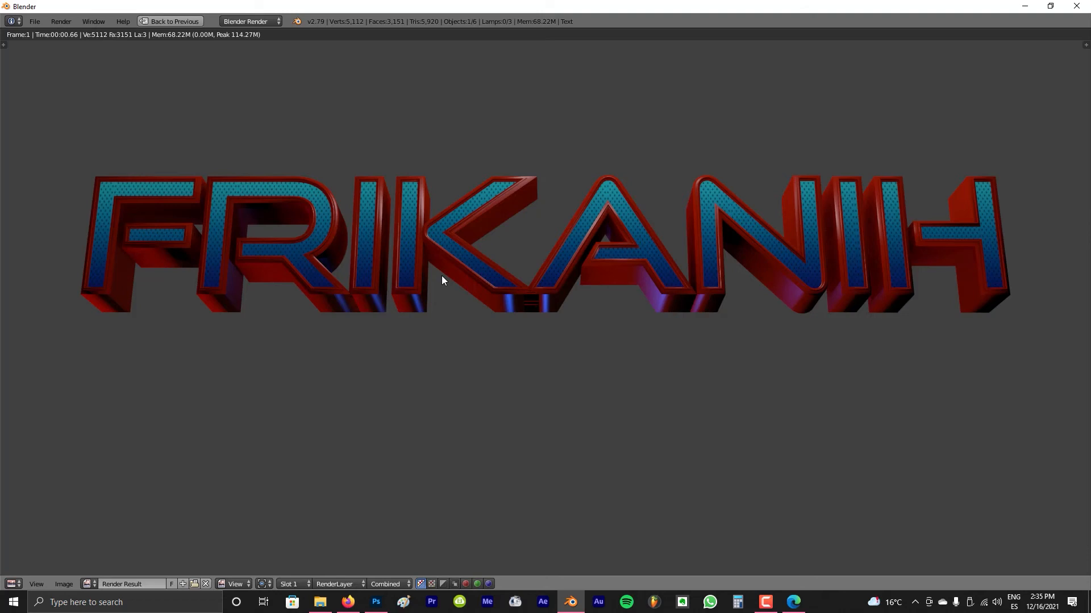
key("Escape")
Expand the Shading options in the scene's render settings
middle_click_drag(441, 275, 477, 277)
left_click(786, 235)
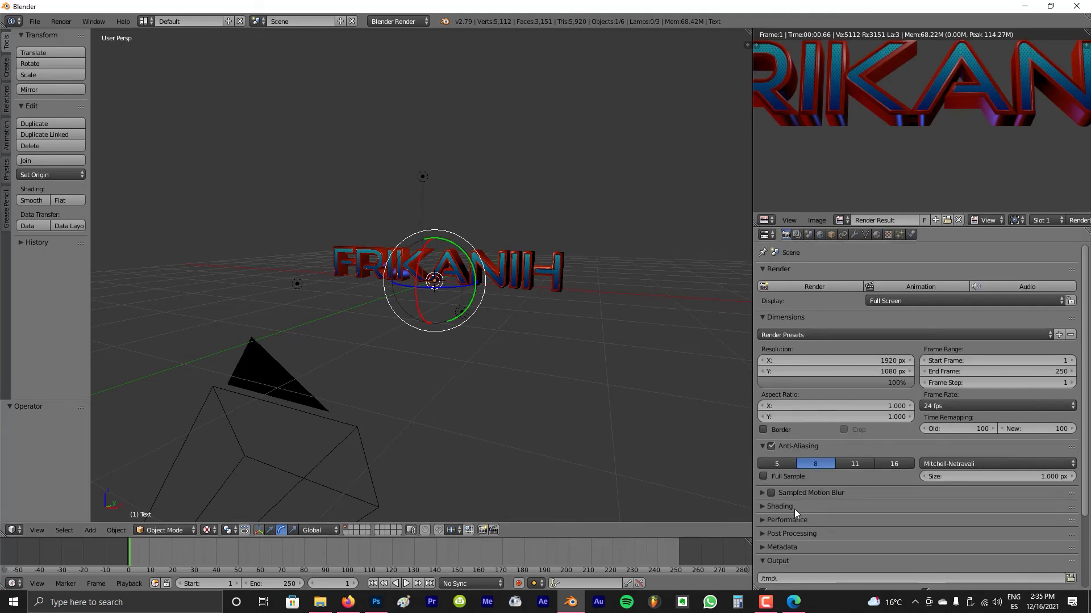
left_click(762, 506)
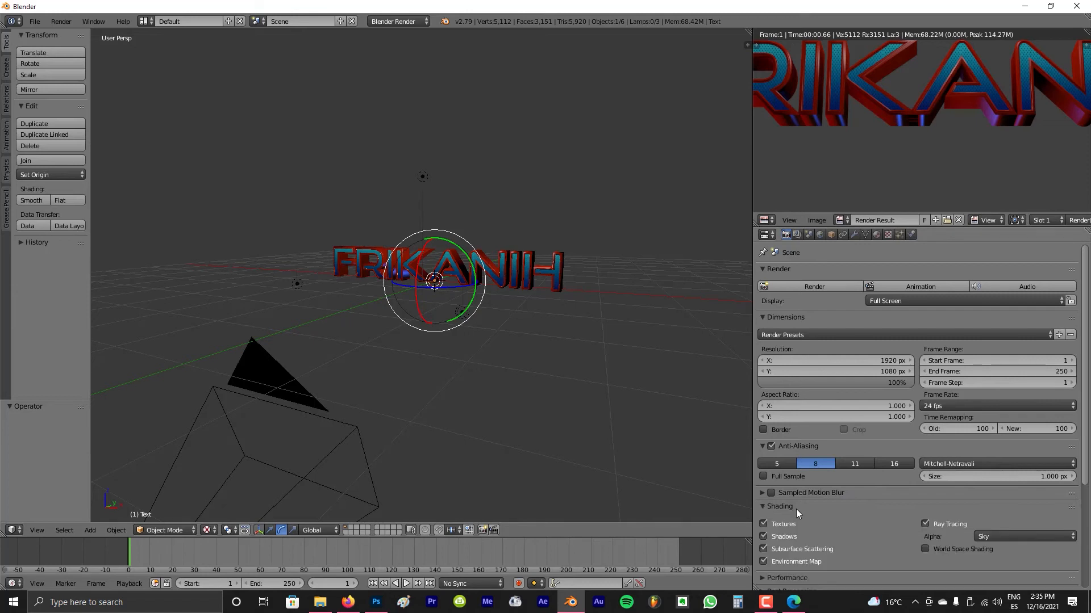
mouse_move(796, 509)
middle_mouse_down()
mouse_move(871, 410)
mouse_move(893, 408)
middle_mouse_up()
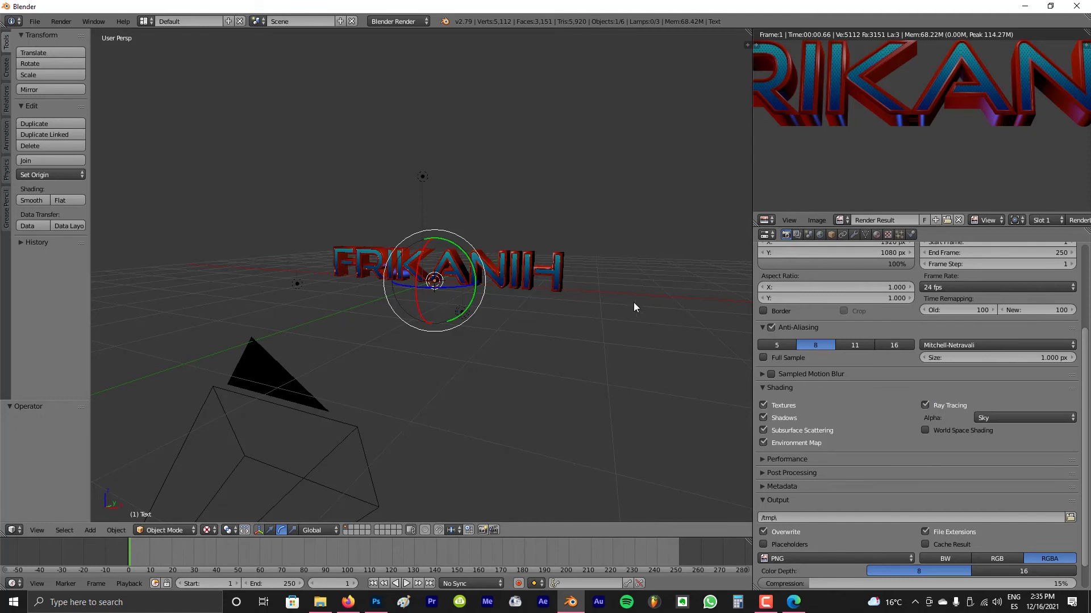
Set the world's horizon colour to white and render the title against it
left_click(819, 234)
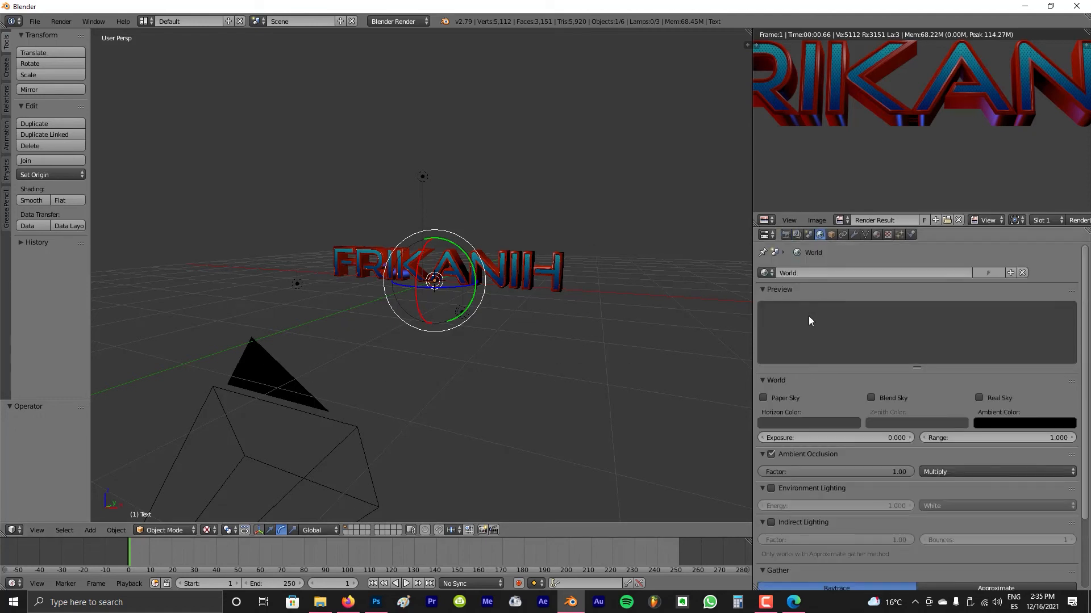
left_click(783, 424)
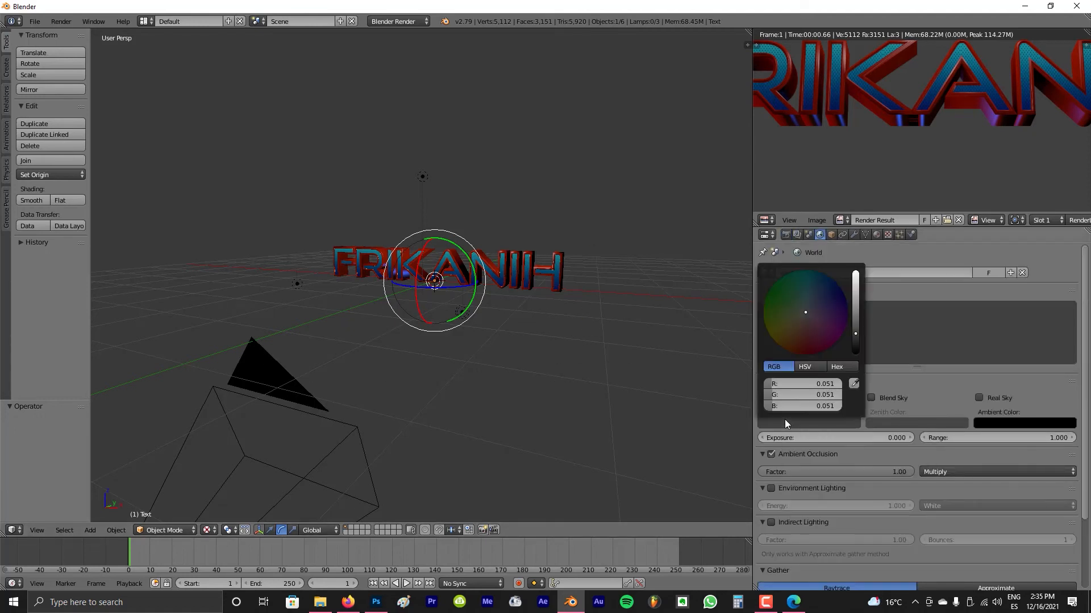
left_click_drag(854, 309, 855, 272)
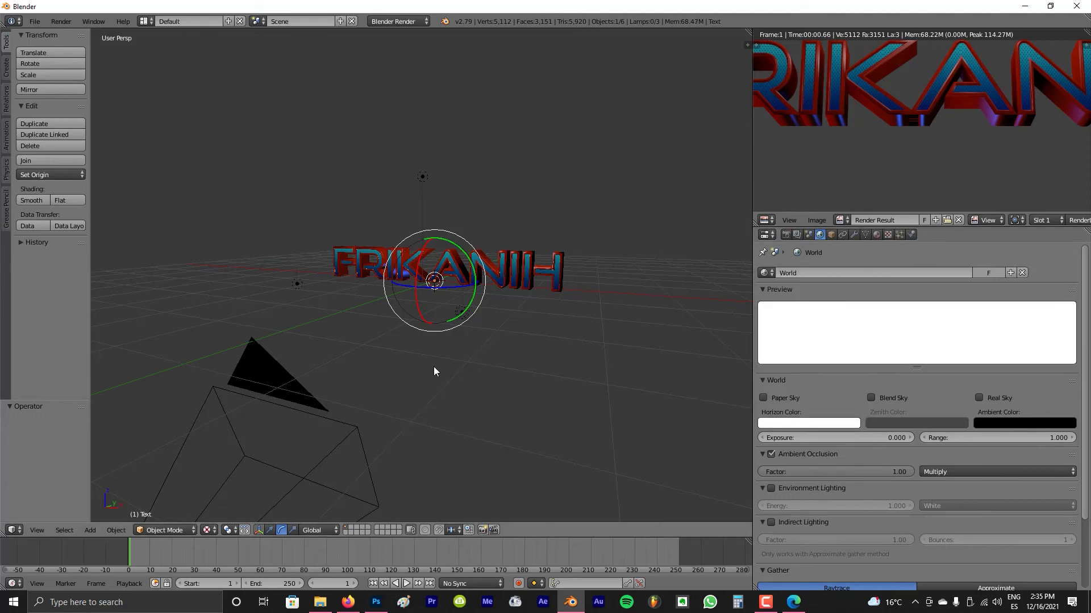
key("F12")
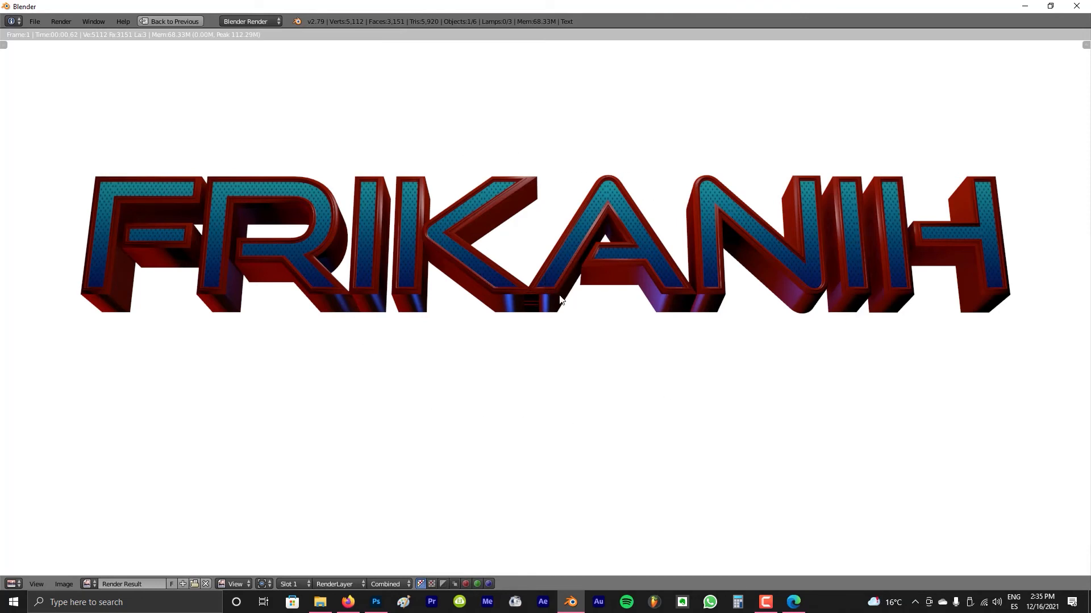
key("Escape")
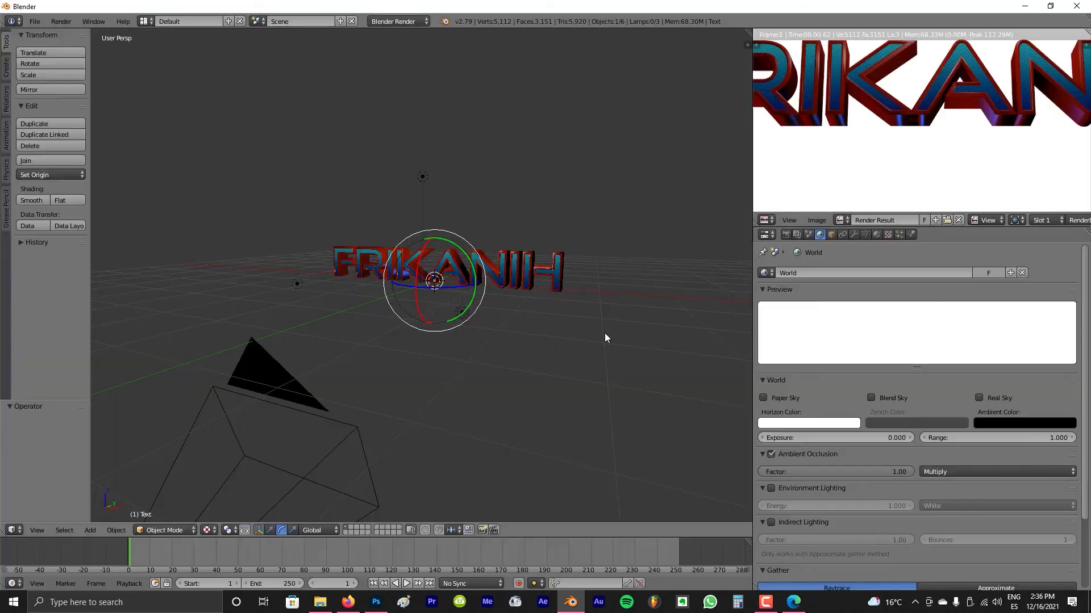
Set the render's alpha mode to Transparent and render the title again
left_click(789, 236)
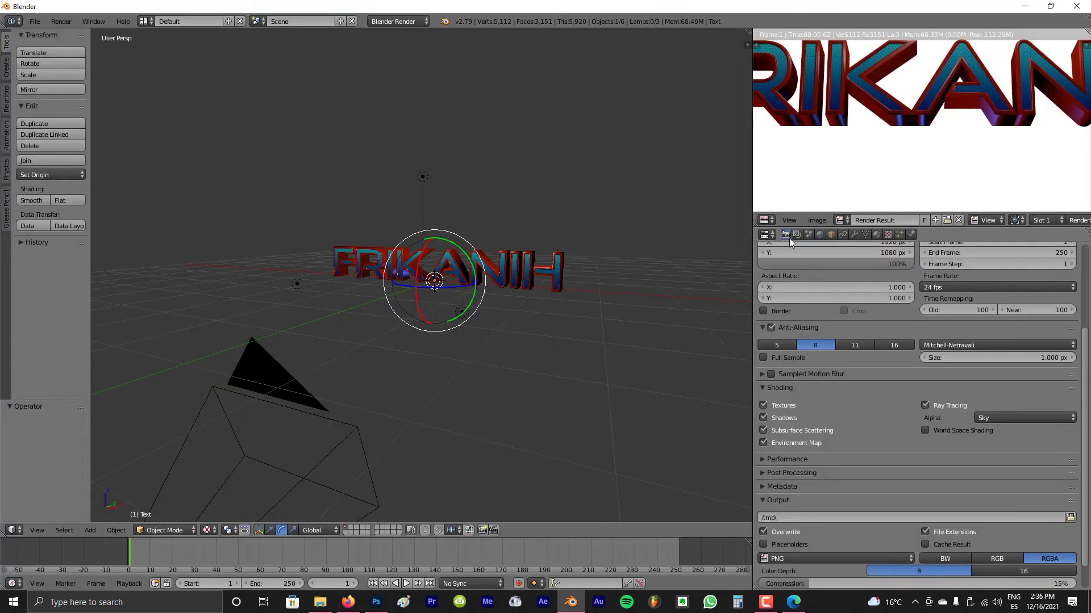
left_click(1003, 417)
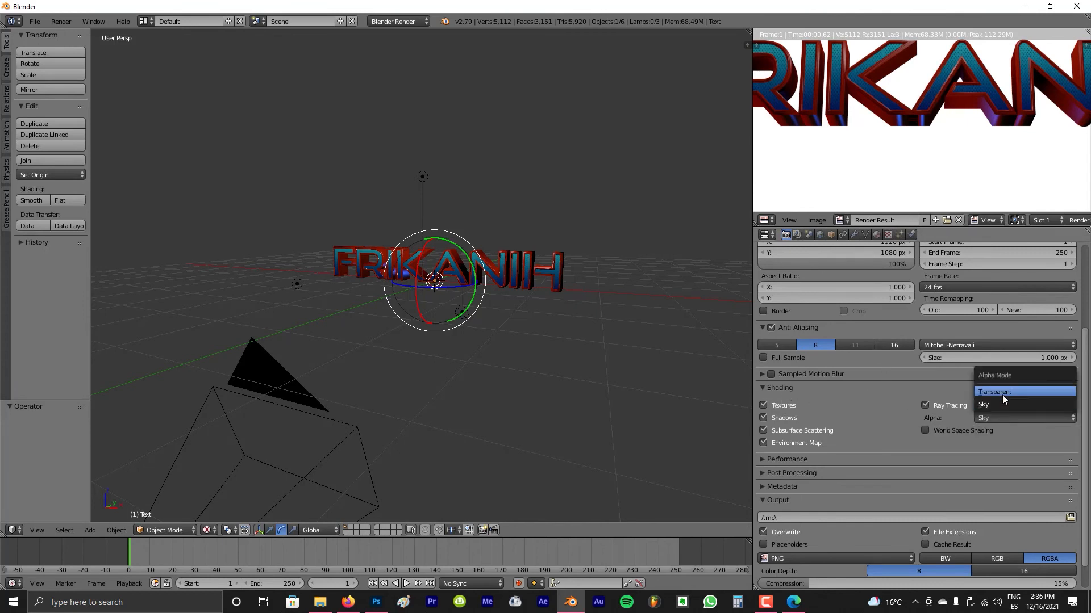
left_click(1002, 394)
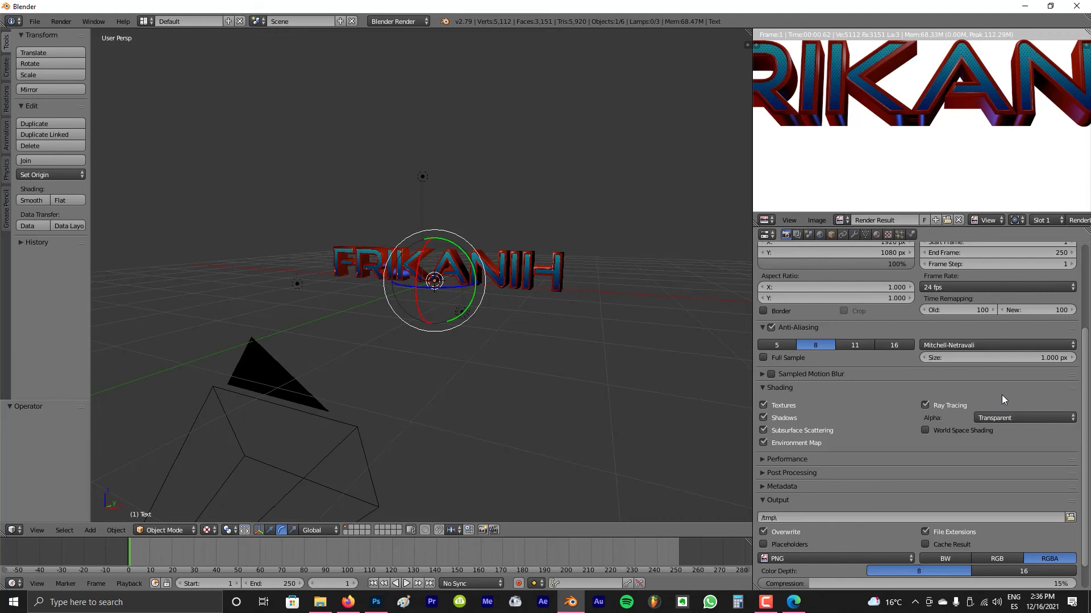
key("F12")
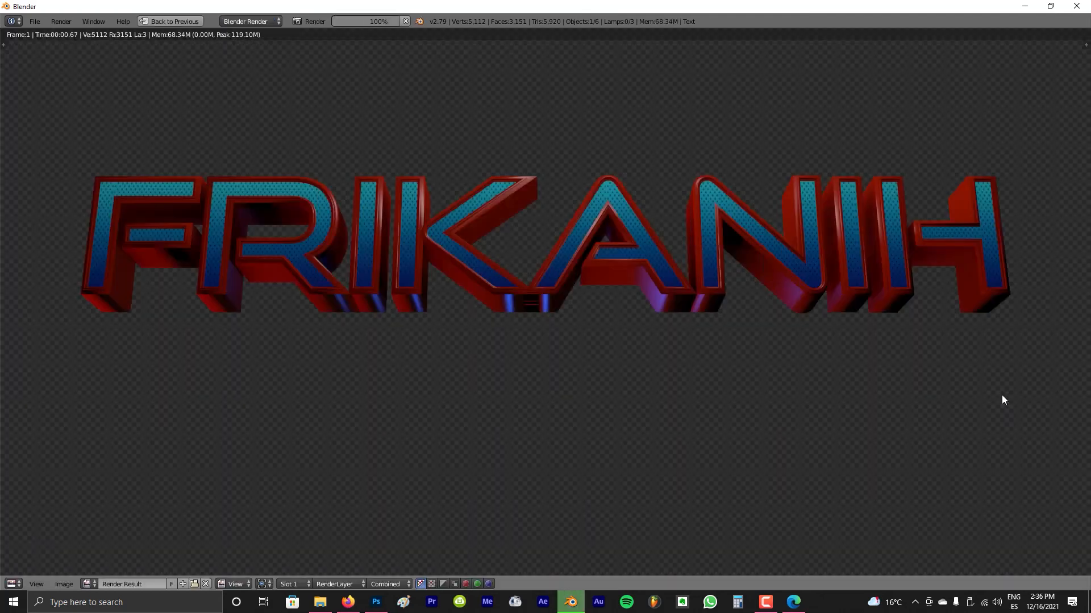
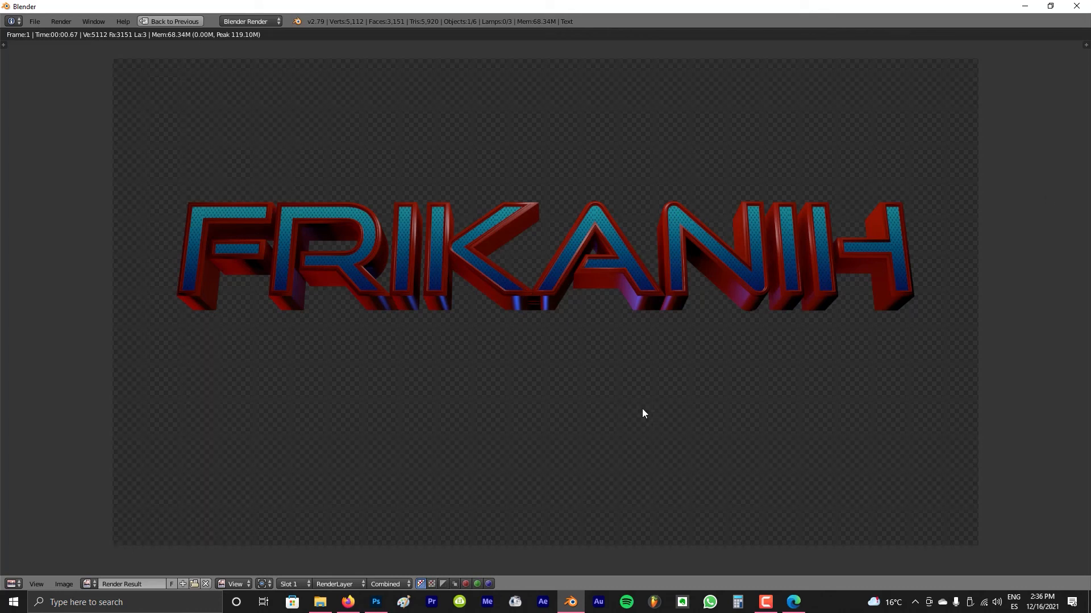
key("F3")
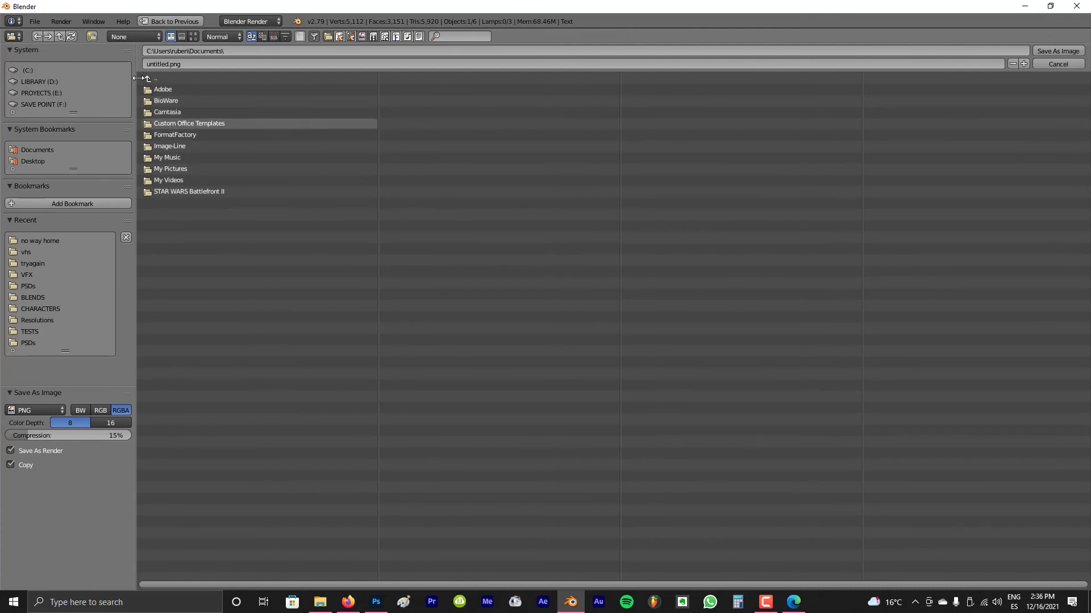
left_click(178, 64)
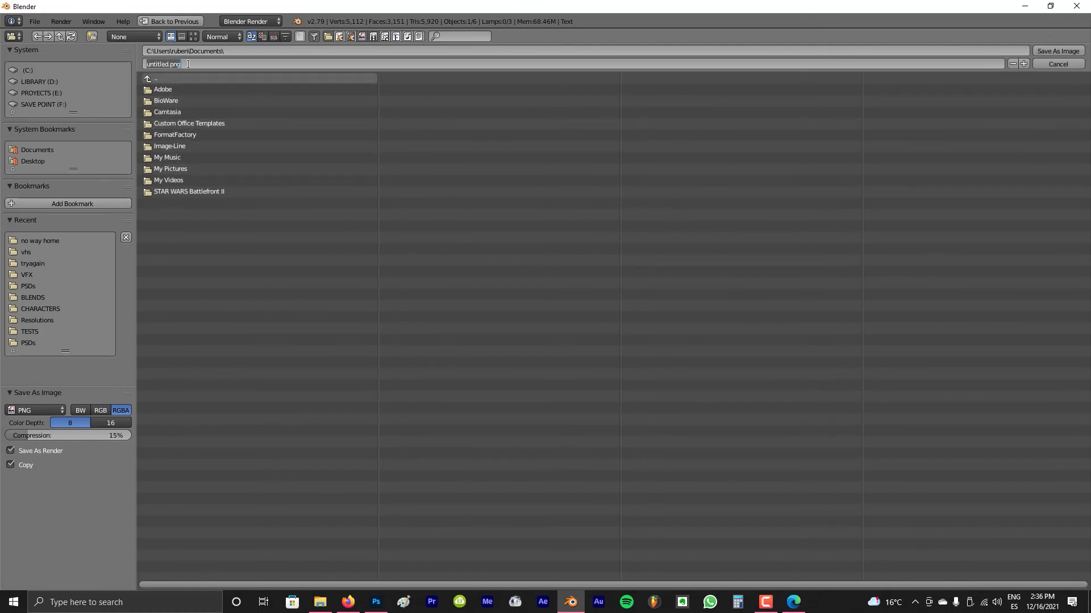
key("Escape")
key("Escape")
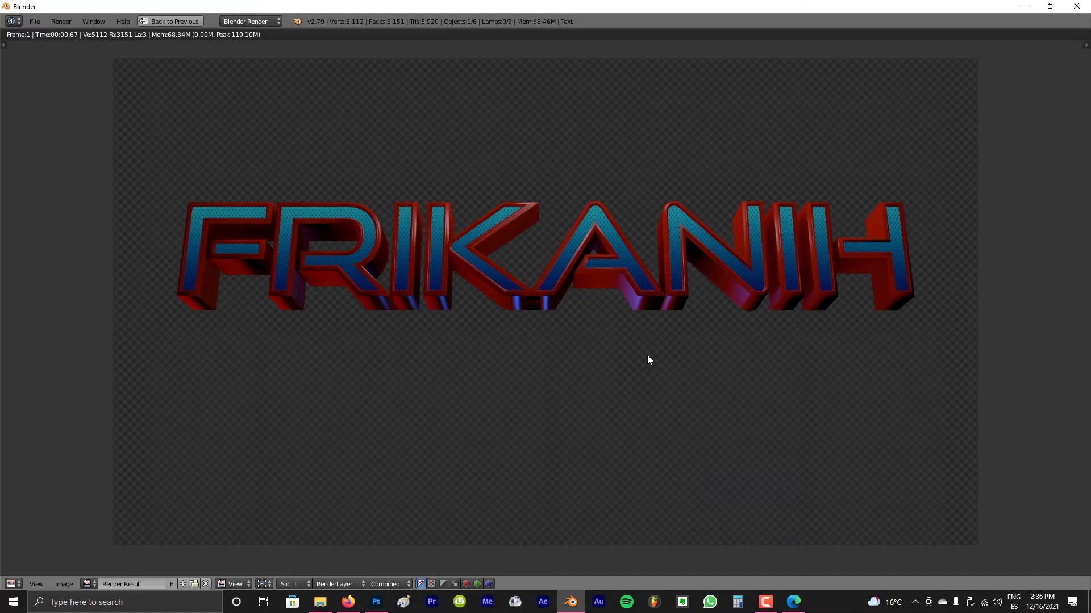
Examine the No Way Home reference logo in the browser and return to Blender's 3D scene
left_click_drag(612, 1, 641, 1)
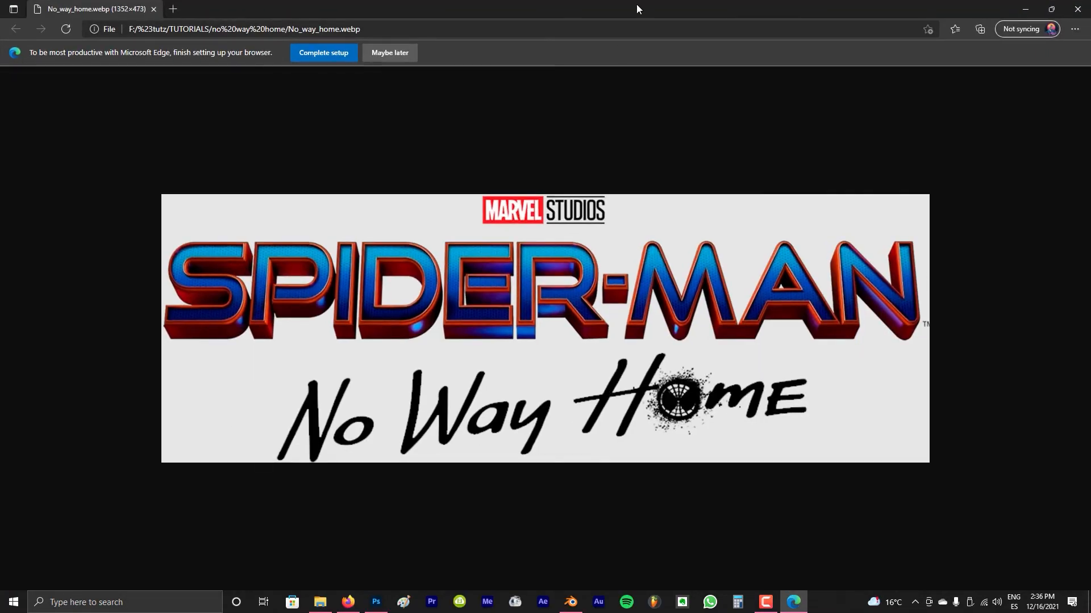
left_click_drag(634, 10, 0, 74)
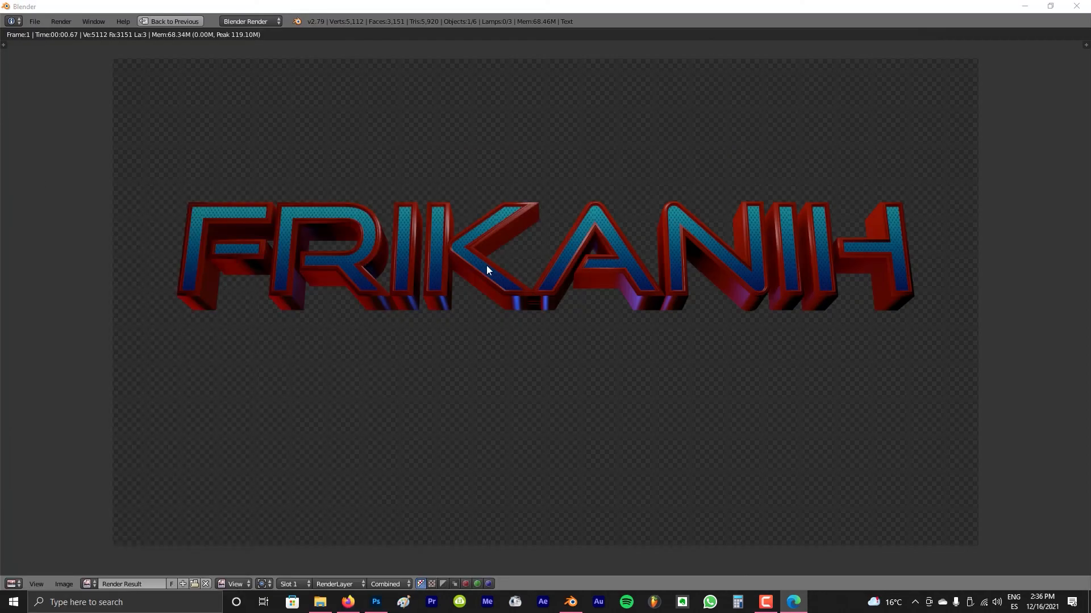
left_click(446, 295)
key("Escape")
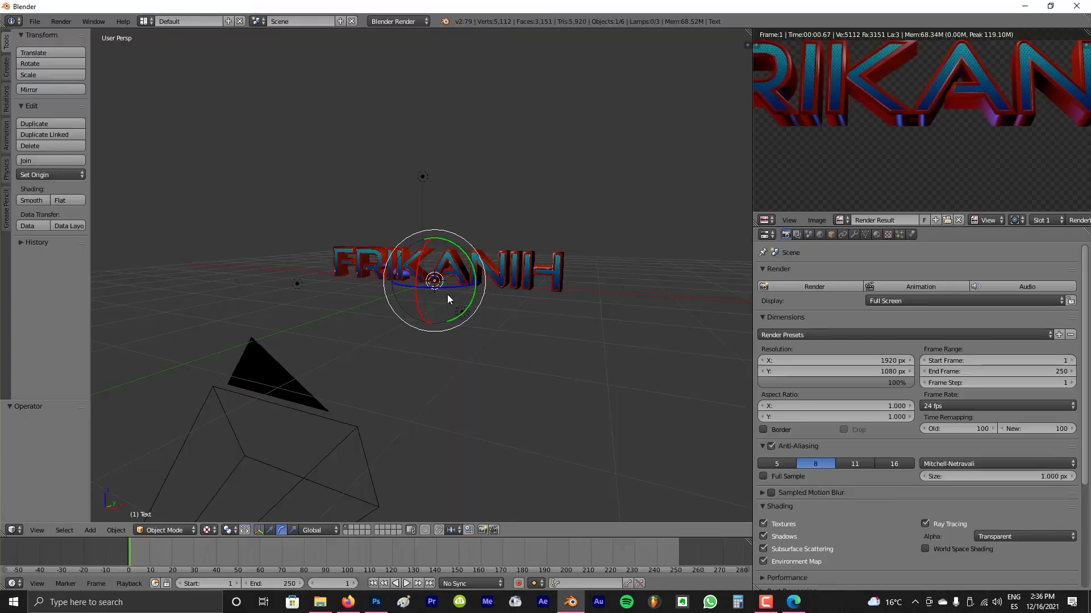
Add a new text object to the scene and set its horizontal alignment to Center
middle_click_drag(448, 295, 458, 329)
key("space")
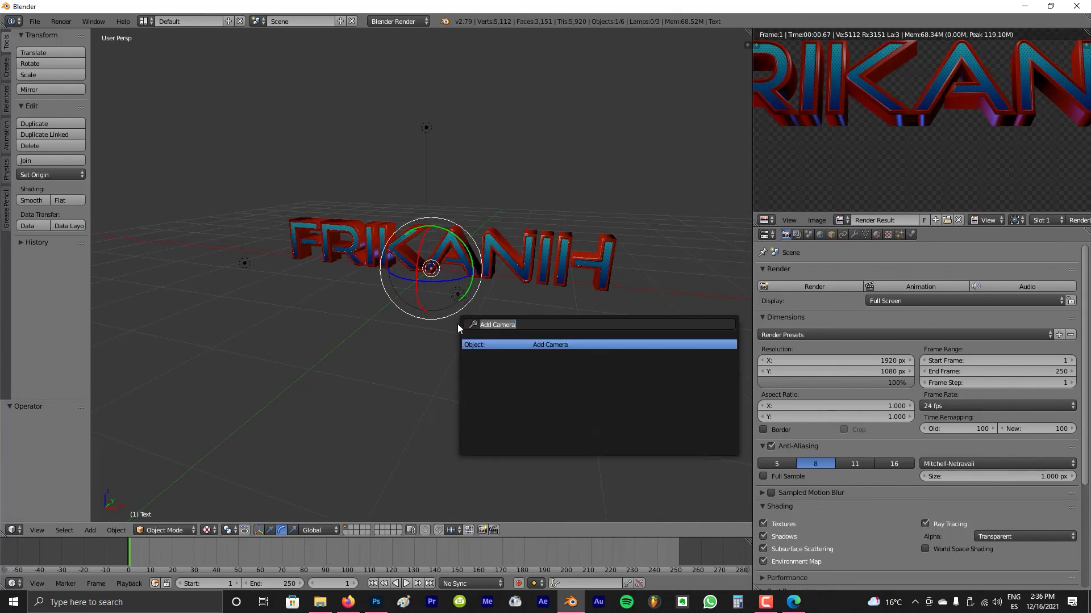
type("add text")
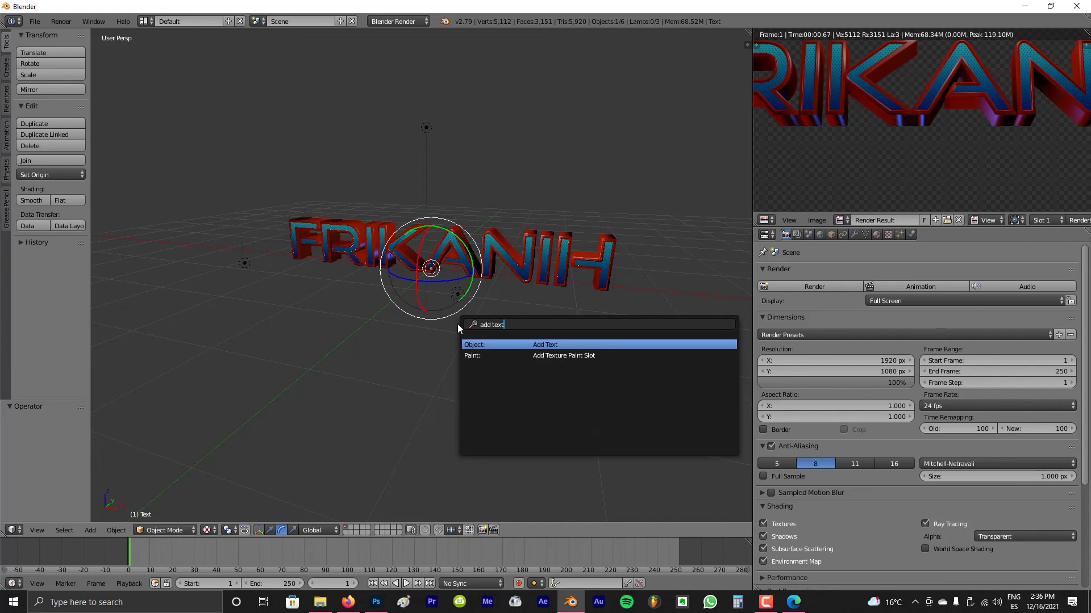
key("Return")
middle_click_drag(457, 324, 381, 349)
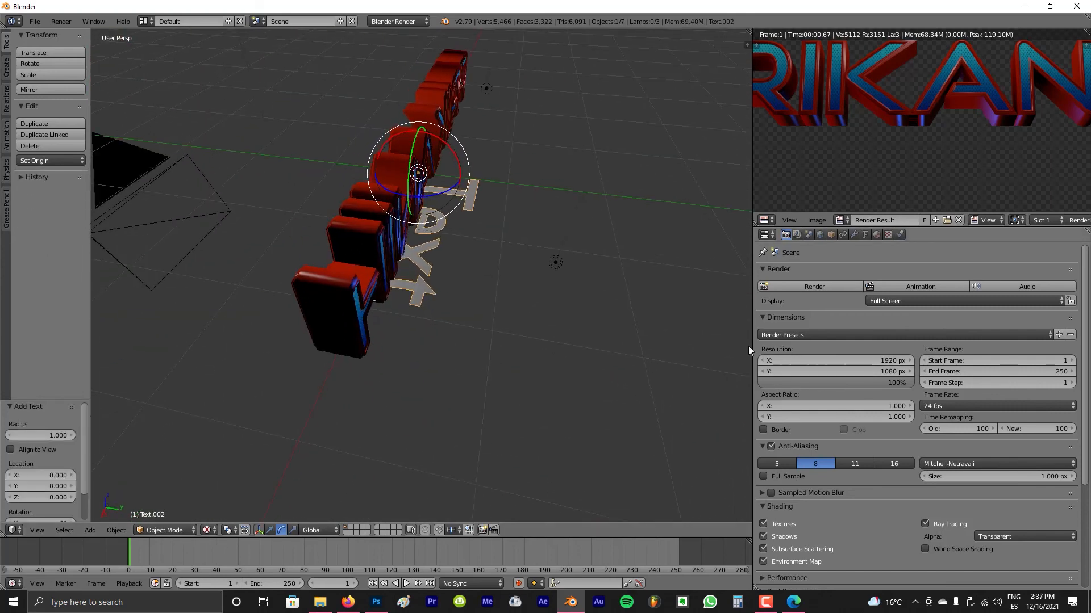
left_click(866, 235)
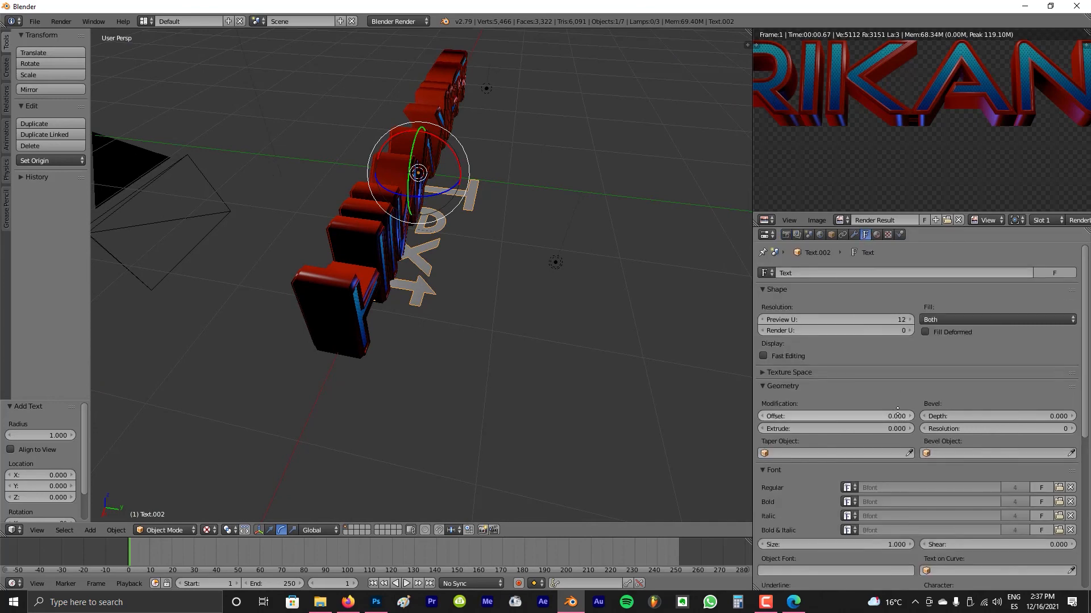
scroll(863, 577, "down", 8)
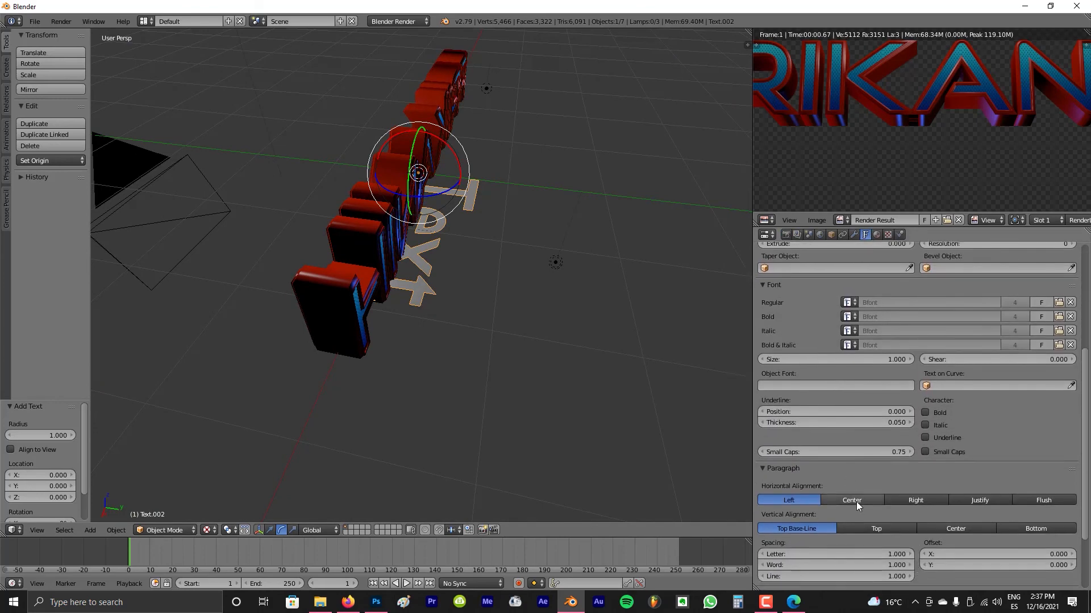
left_click(852, 500)
Move the new text about -0.85 along Y and about -0.88 along Z, in front of and below the title
middle_click_drag(388, 287, 496, 230)
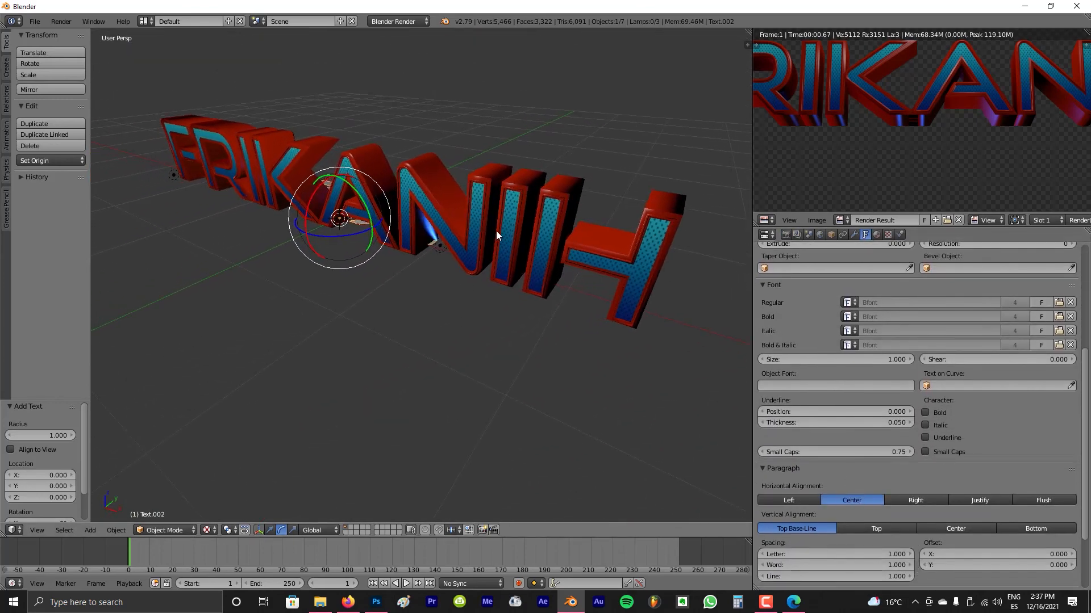
key("g")
key("y")
left_click(410, 264)
key("g")
key("z")
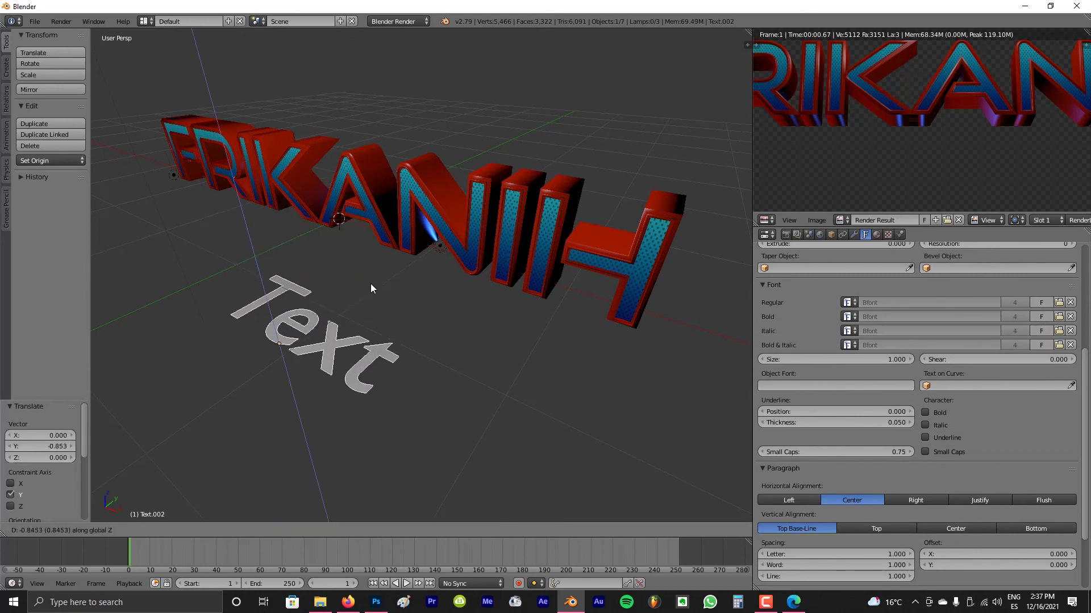
left_click(371, 285)
Rotate the new text about 93.6° around the X axis so it stands upright
middle_click_drag(370, 285, 393, 231)
key("r")
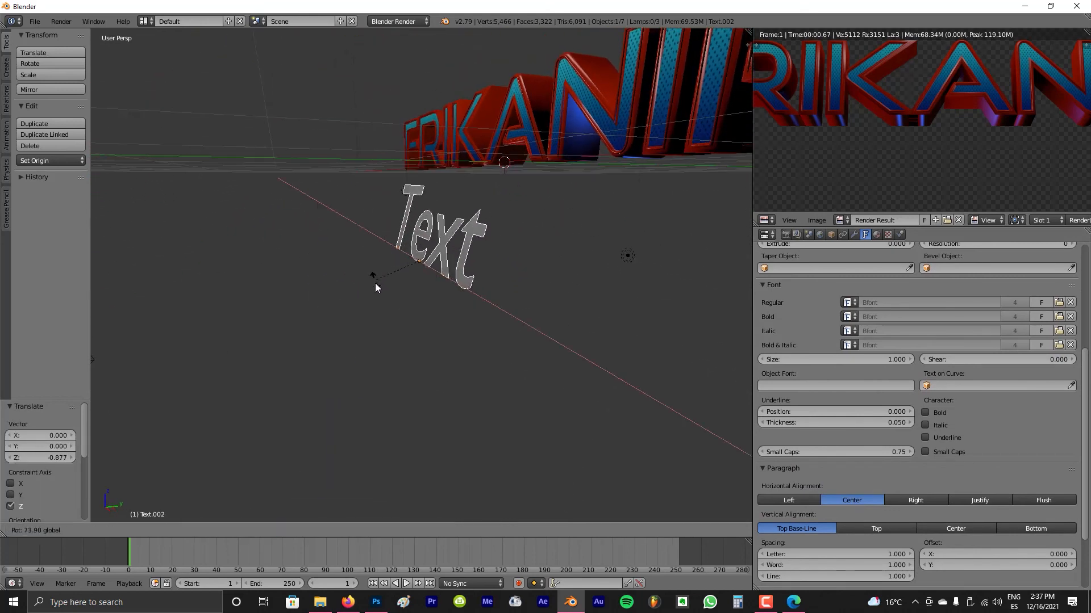
key("x")
left_click(380, 298)
In the camera view, move the new text down below the title and scale it to about 0.6
middle_click_drag(380, 298, 464, 244)
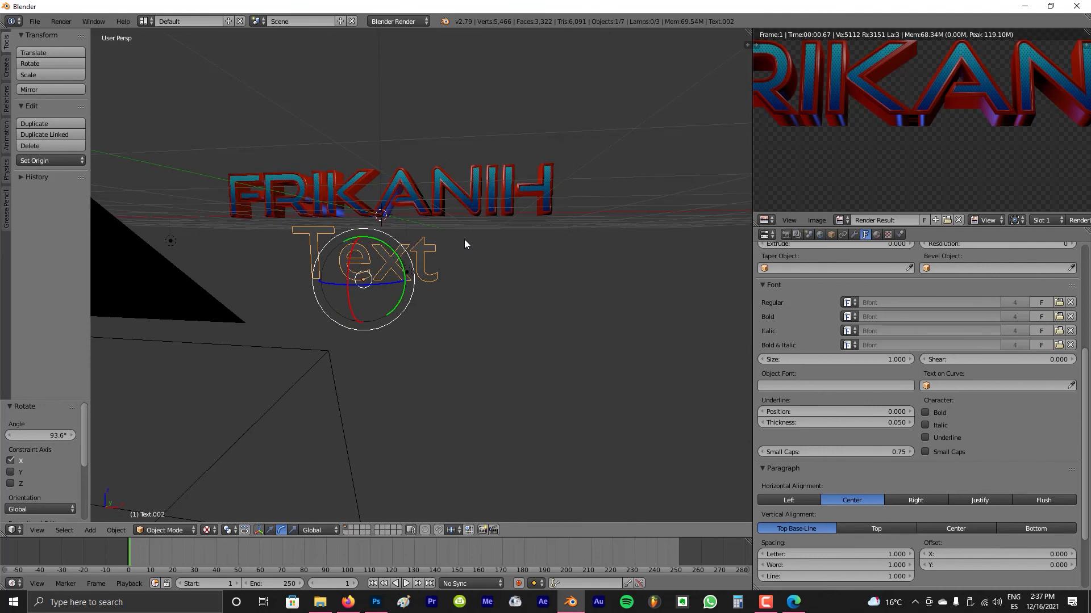
key("KP_0")
key("g")
left_click(475, 286)
key("s")
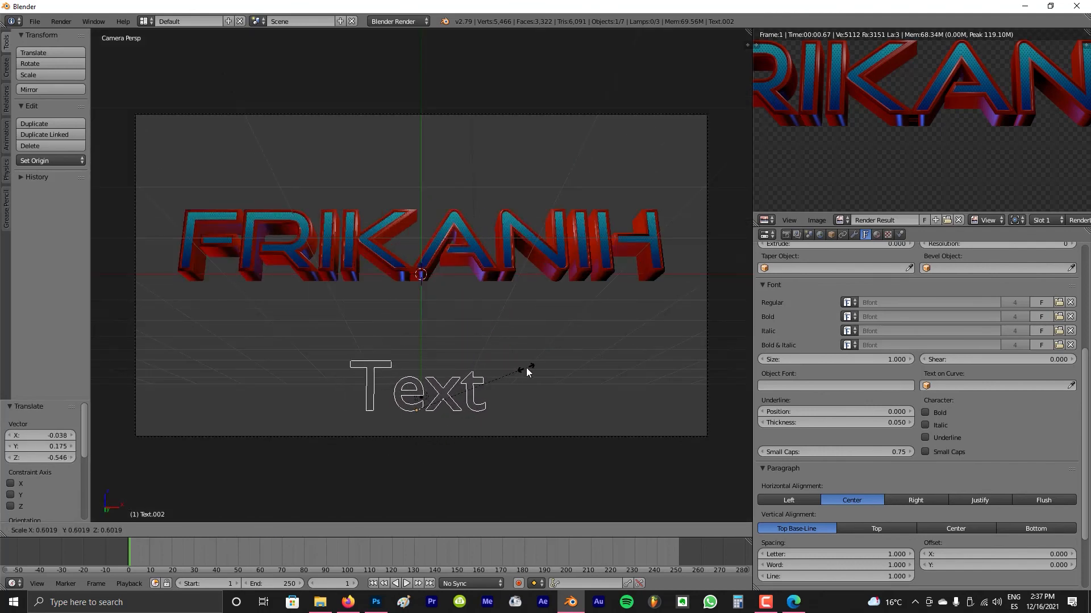
left_click(526, 369)
Raise the new text about 0.22 along Z and tilt it about -5.9° in the camera view
key("g")
left_click(529, 341)
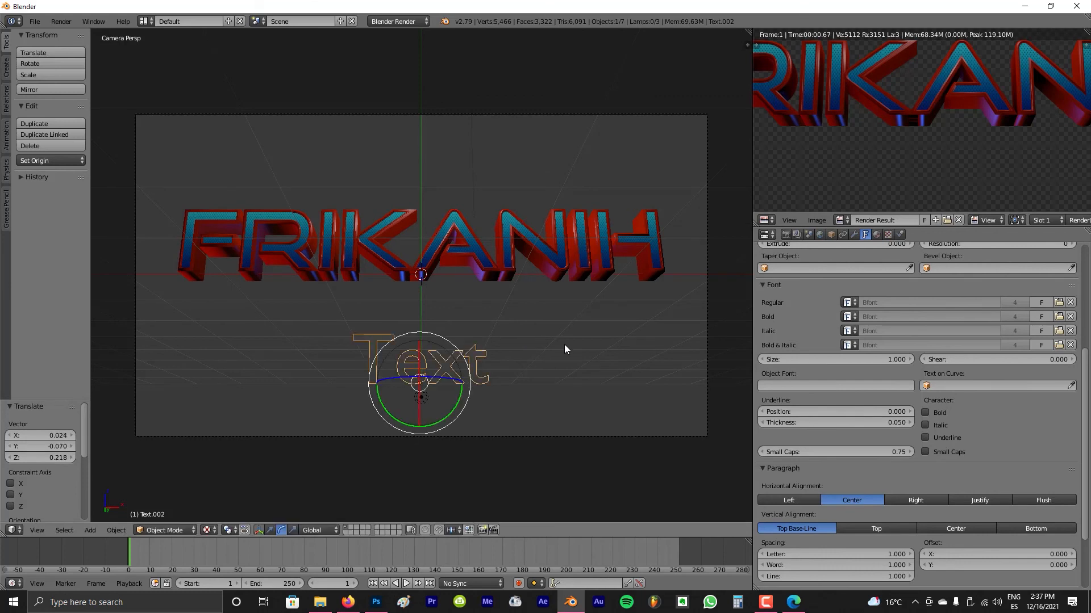
key("r")
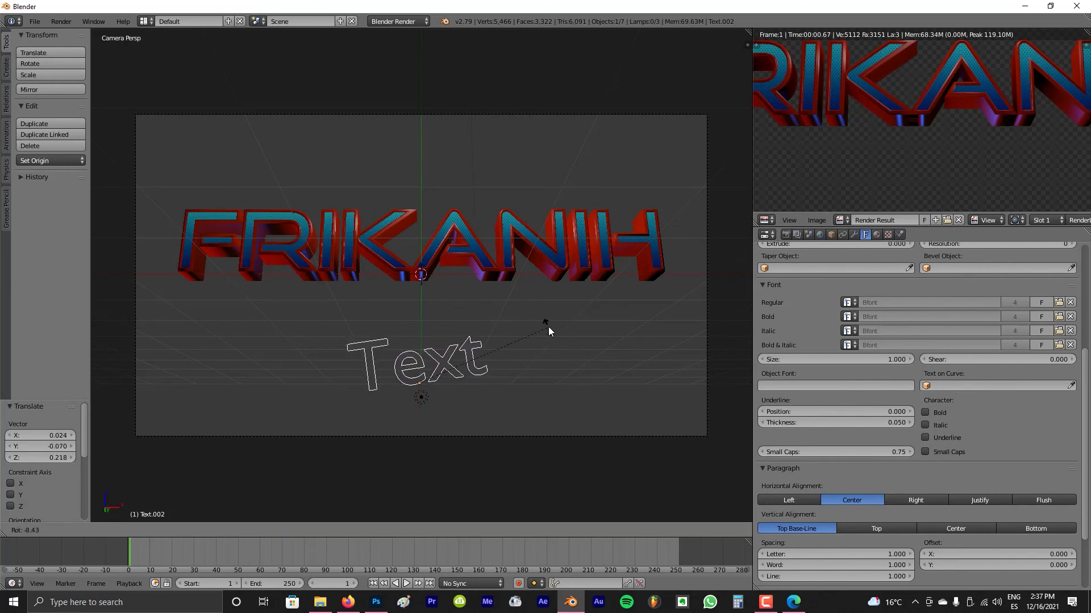
left_click(567, 330)
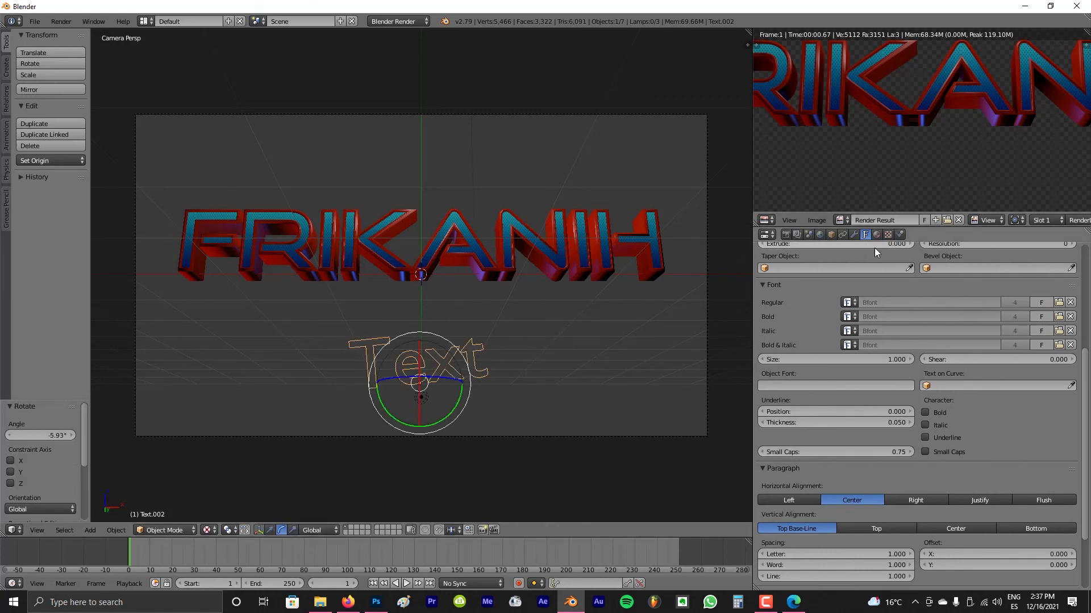
Load Far-From Homecoming Updated.otf from the no way home folder as the new text's regular font
left_click(1059, 302)
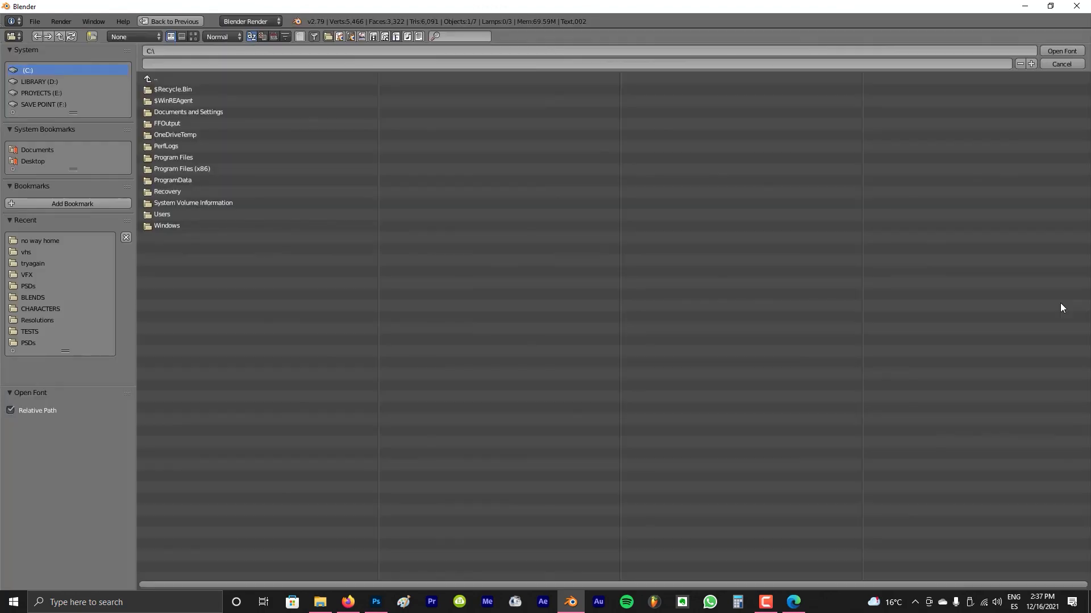
left_click(41, 241)
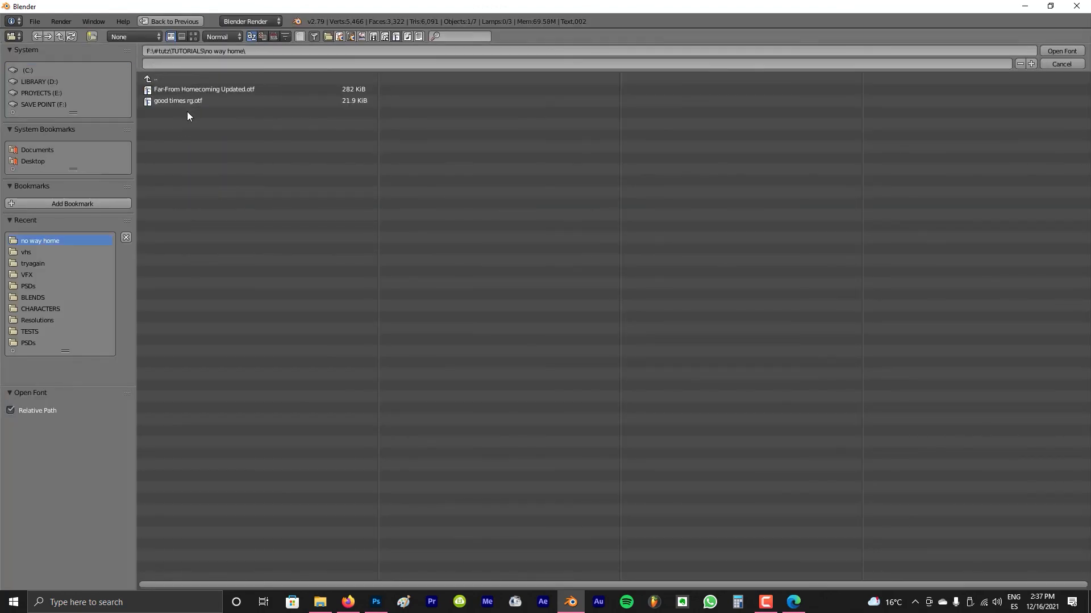
left_click(186, 90)
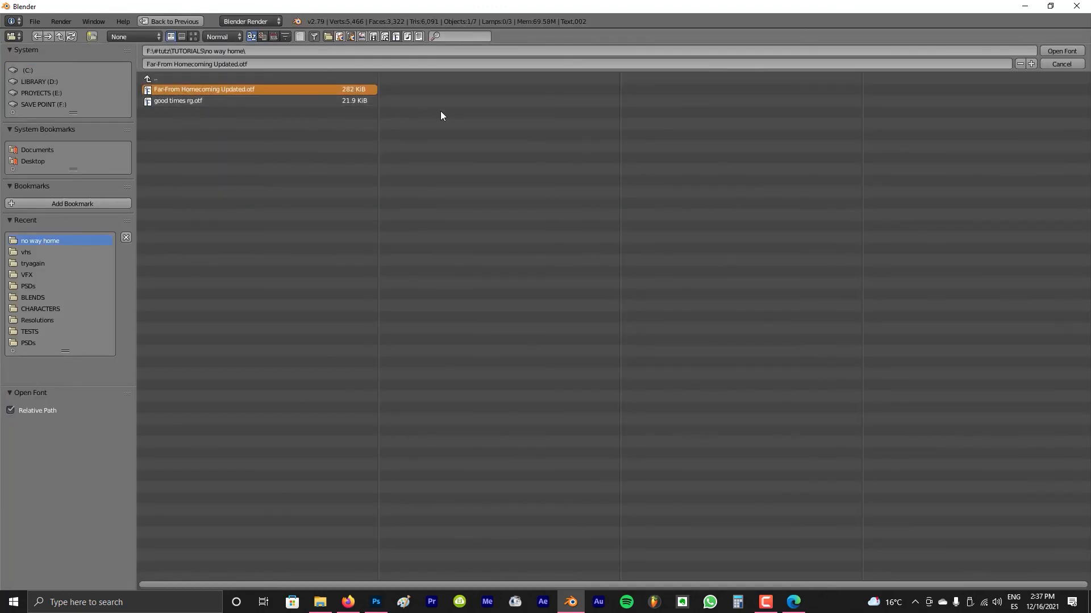
left_click(1062, 51)
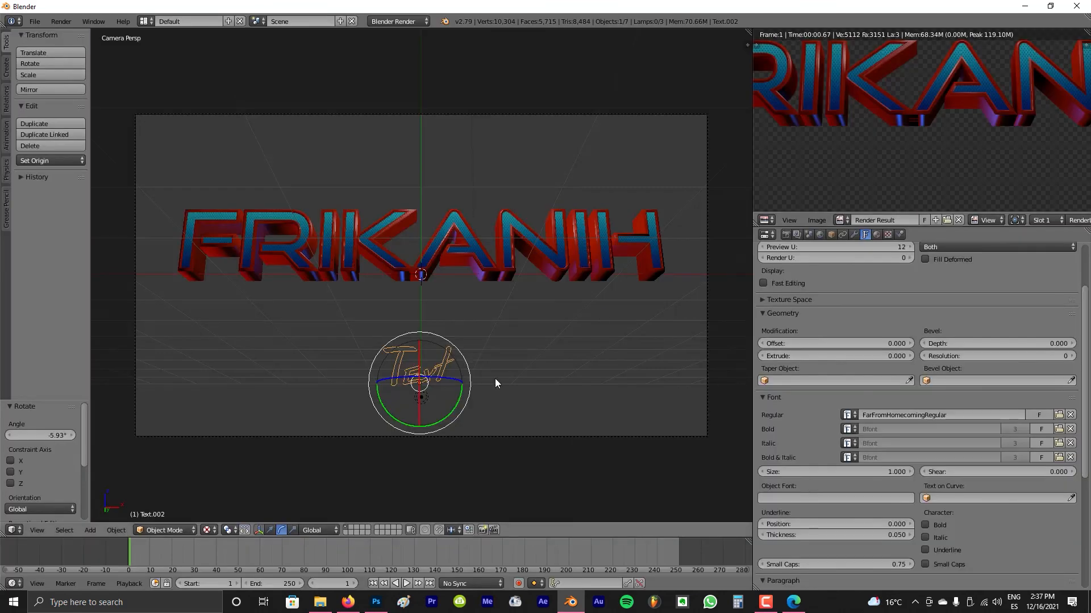
Replace the placeholder wording of the new text object with "no way home"
key("Tab")
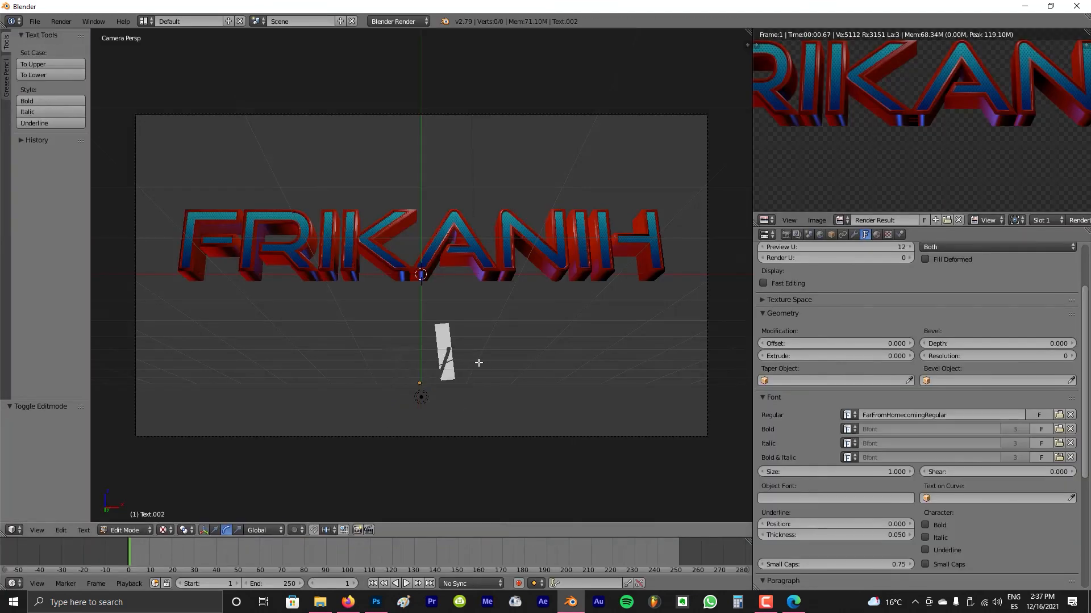
key("BackSpace")
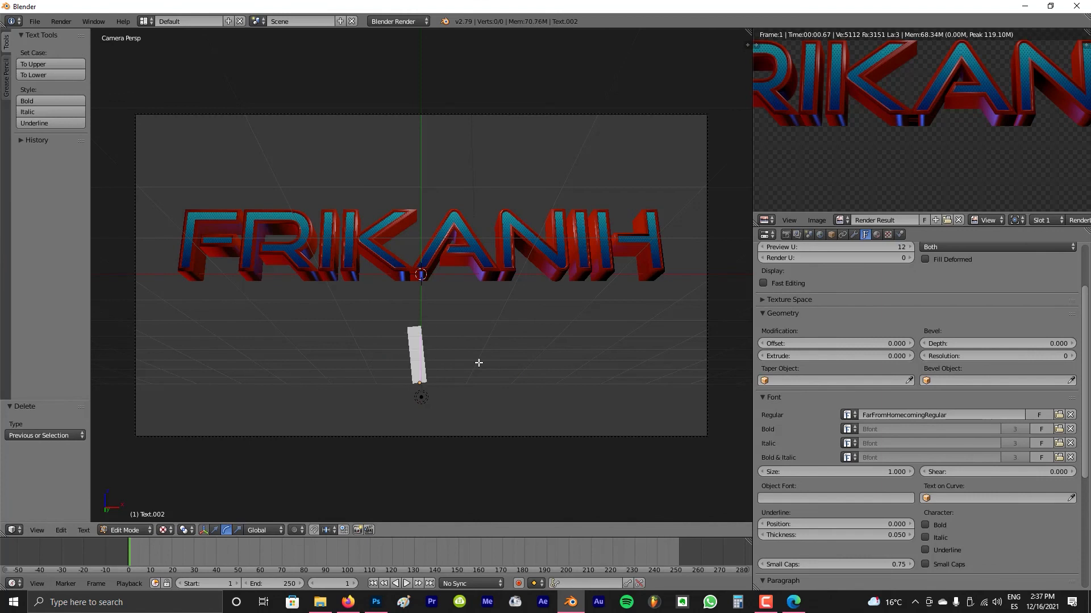
type("no way")
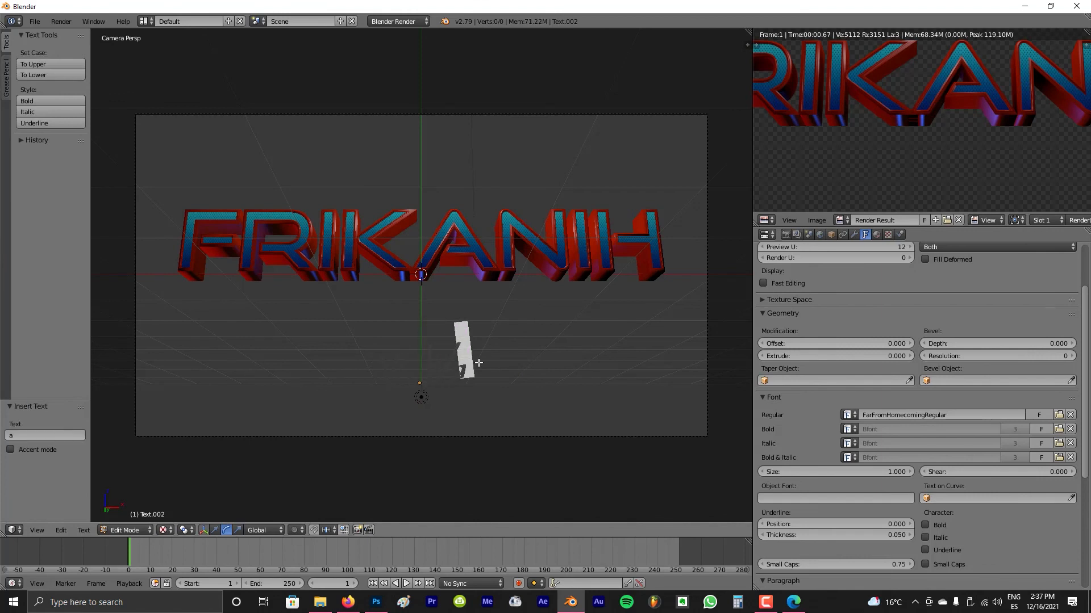
type(" home")
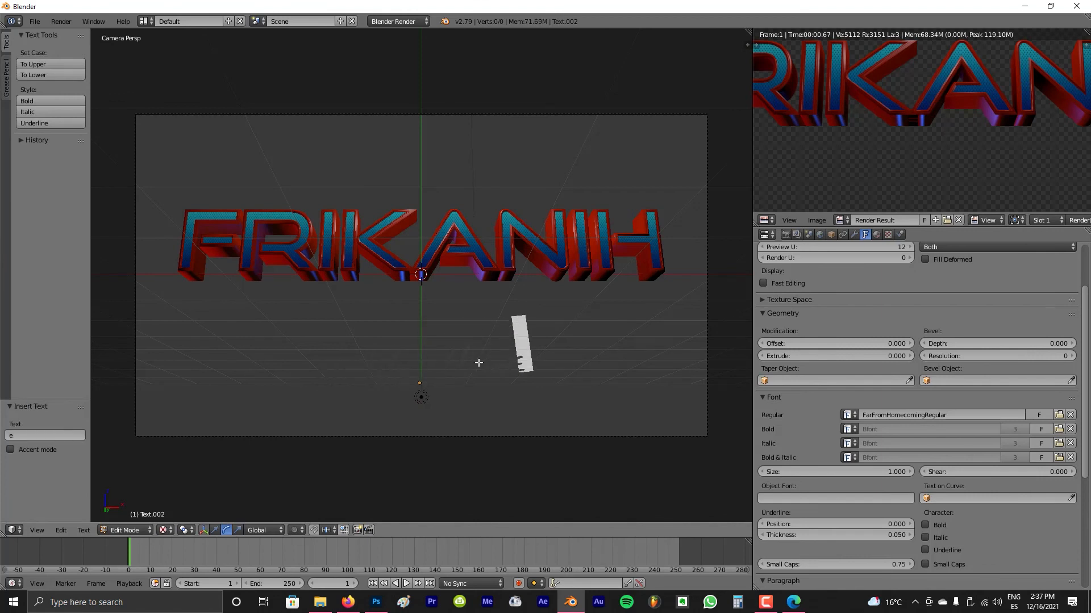
key("Tab")
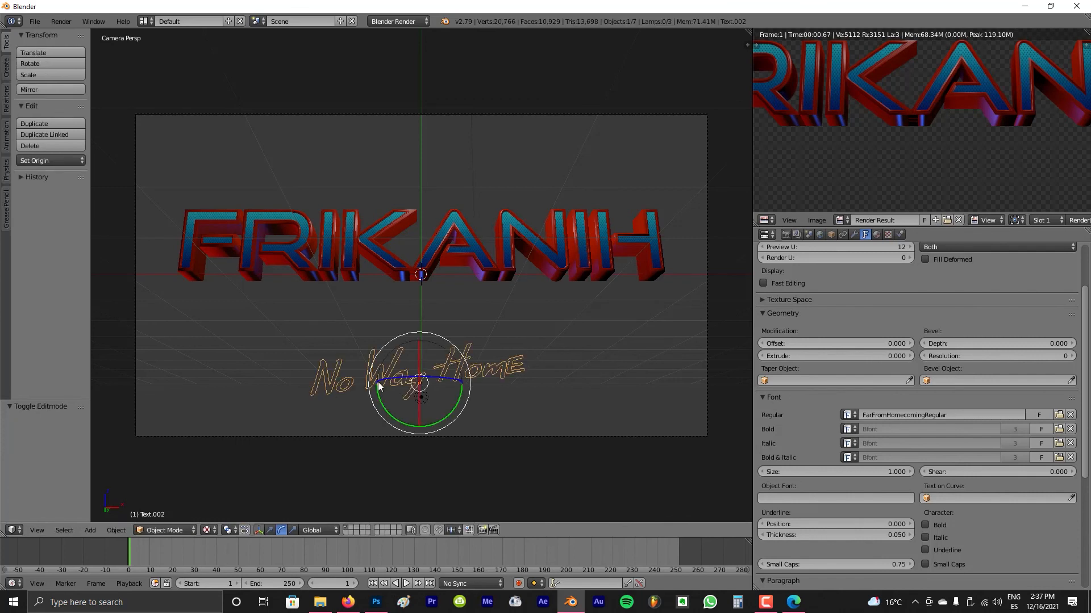
Give the No Way Home text a new material with a black diffuse colour and Shadeless shading
left_click(877, 235)
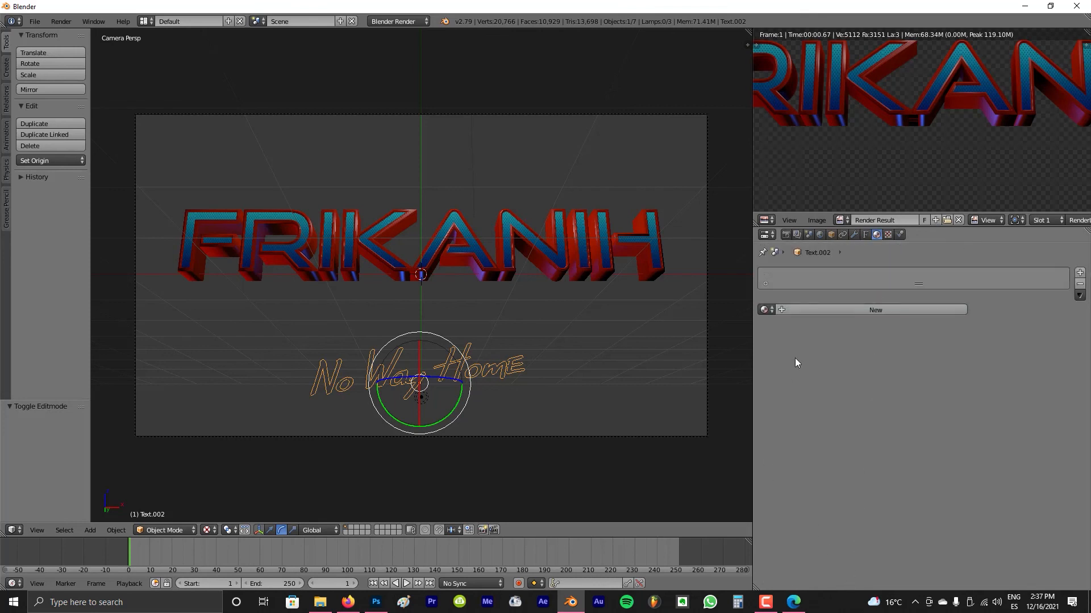
left_click(849, 311)
left_click(837, 449)
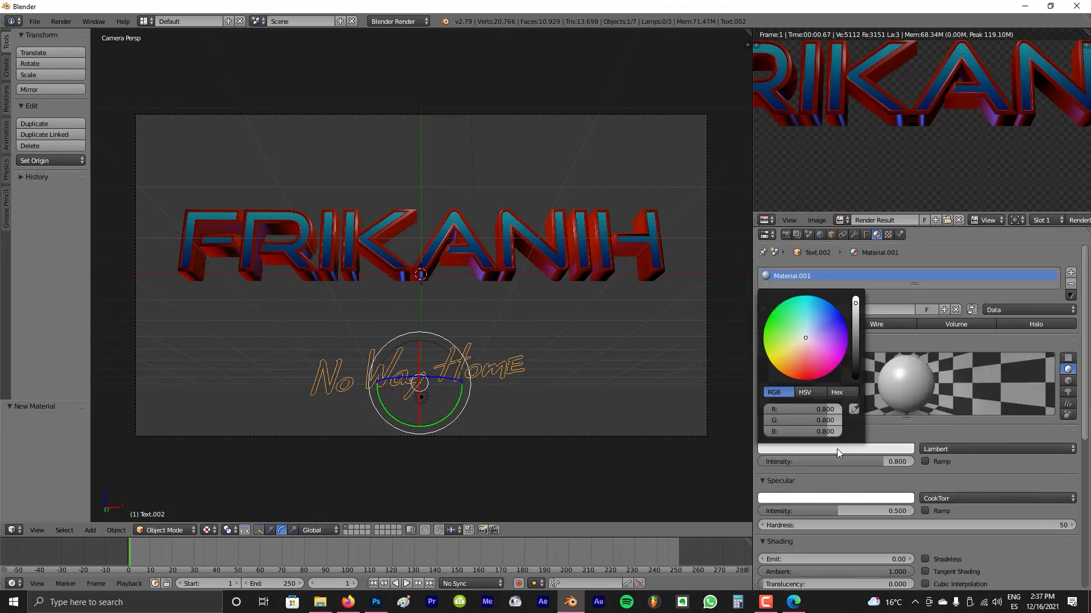
left_click_drag(856, 349, 855, 378)
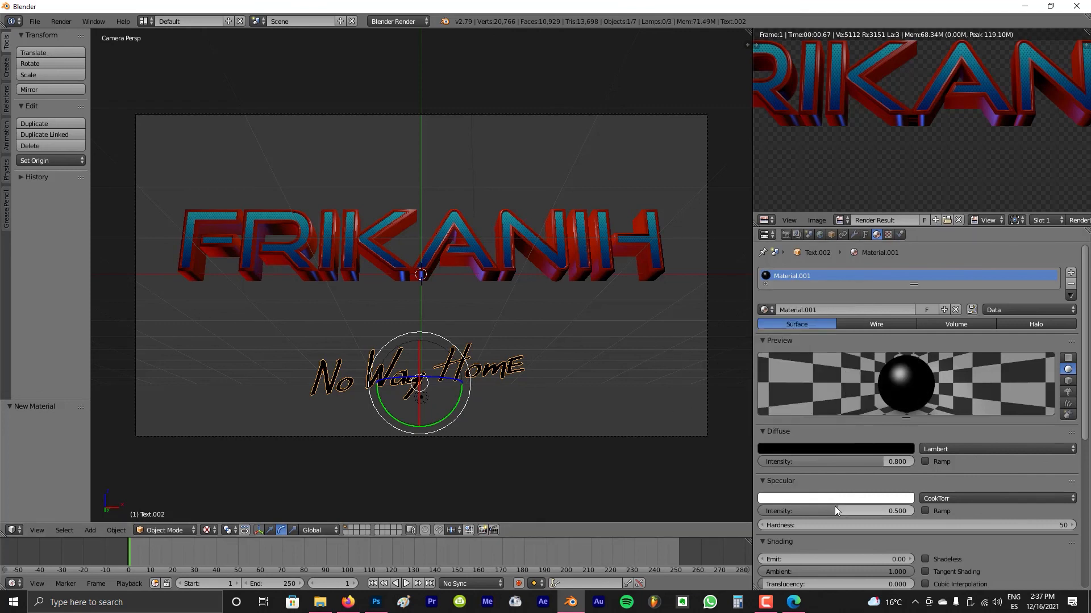
scroll(858, 443, "down", 4)
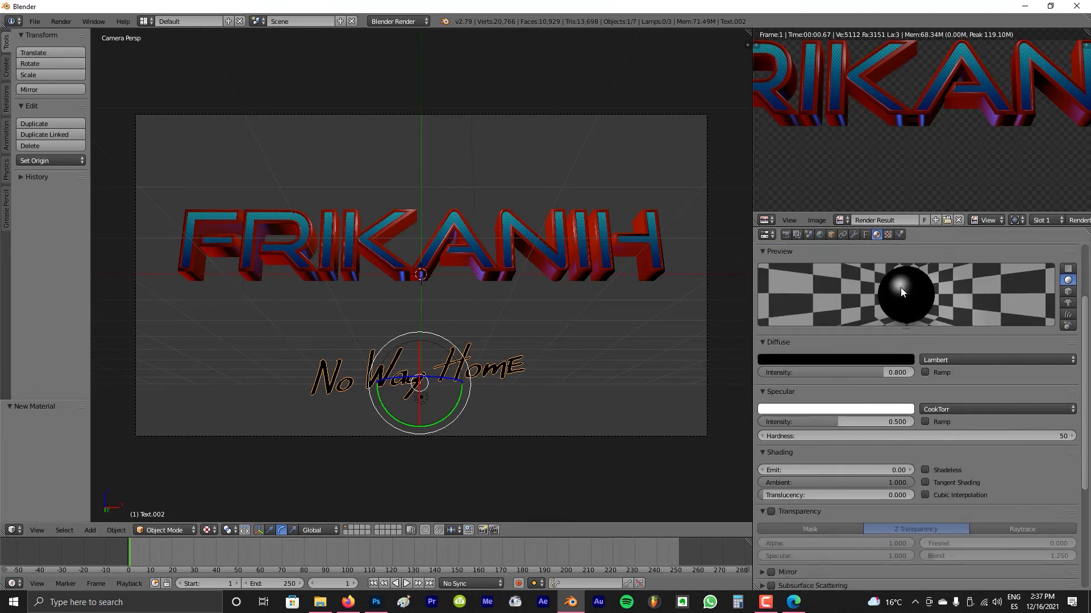
left_click(926, 470)
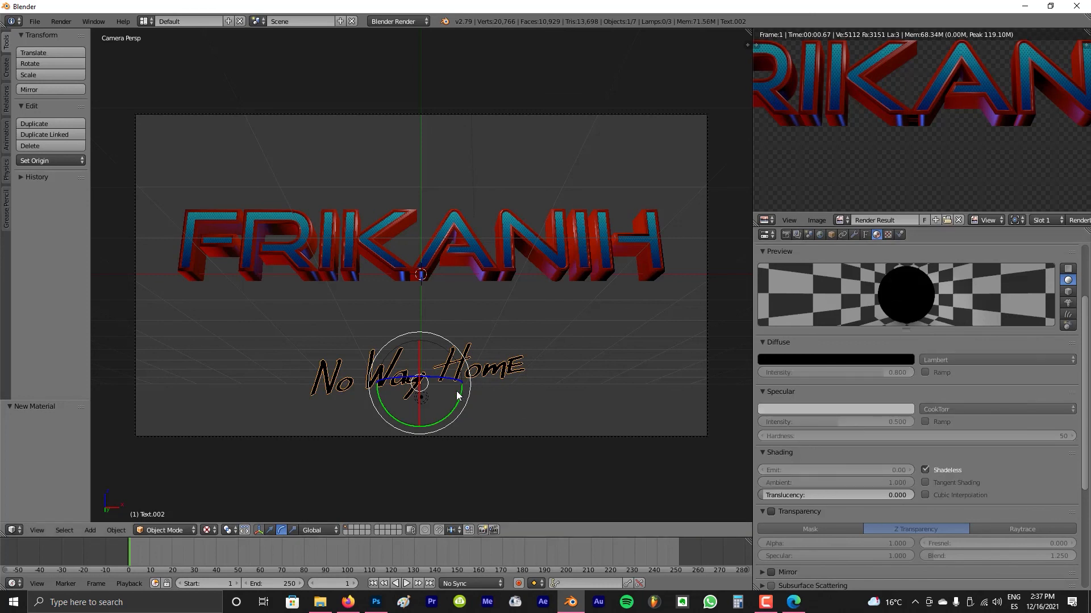
Enlarge the No Way Home text about 1.46 times, placing it just beneath the title, and render the scene
key("s")
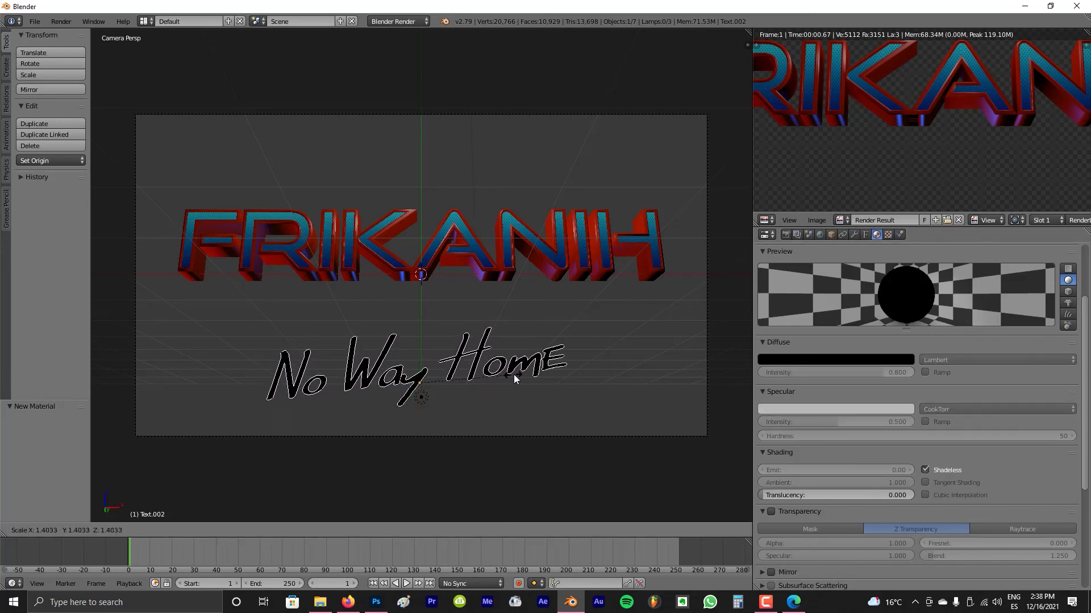
left_click(517, 374)
key("g")
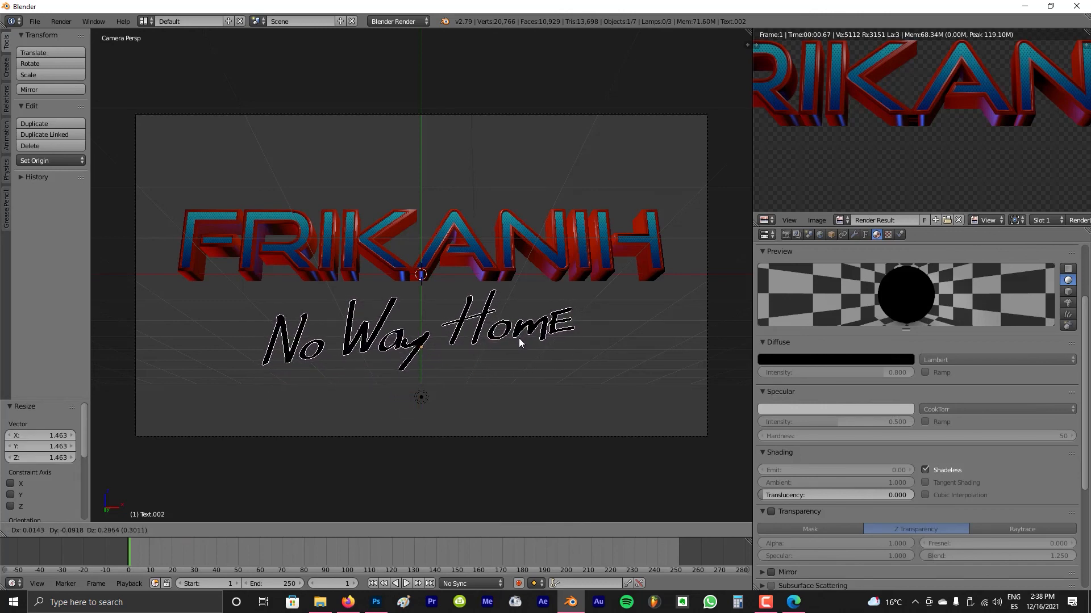
left_click(520, 338)
key("a")
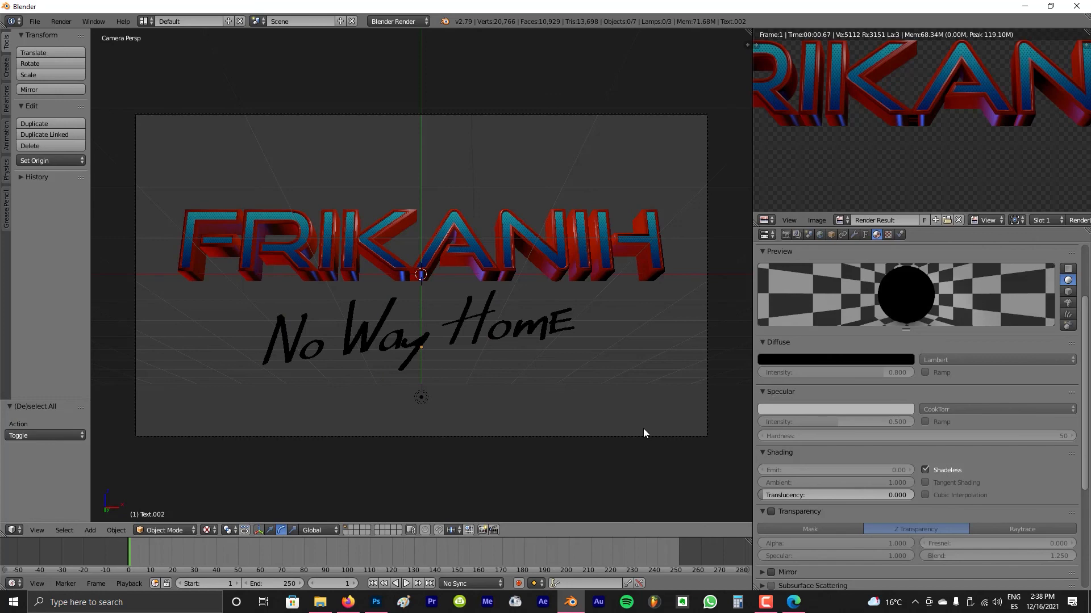
key("F12")
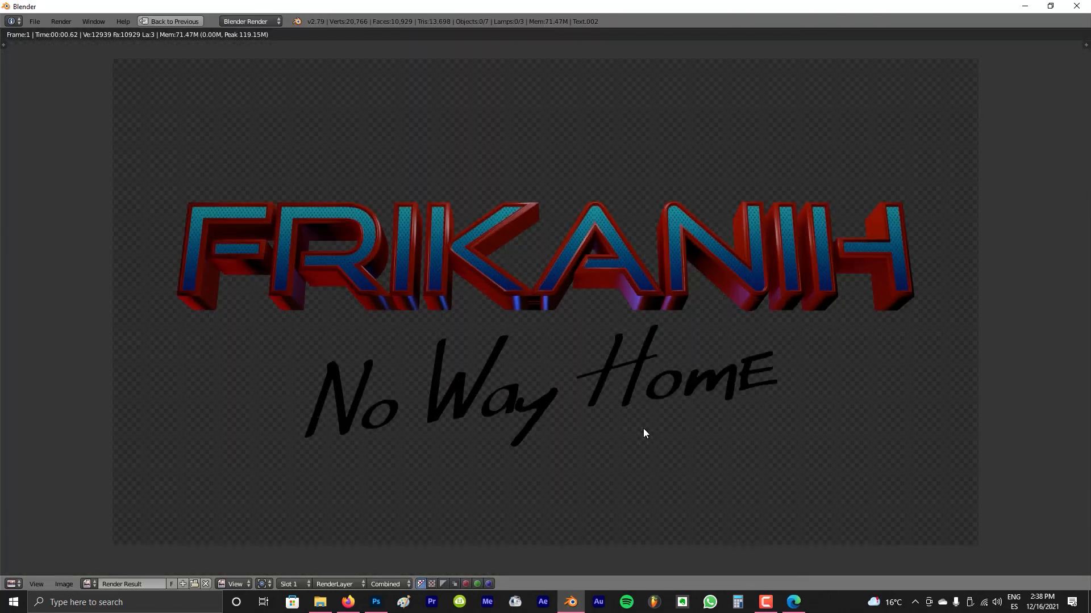